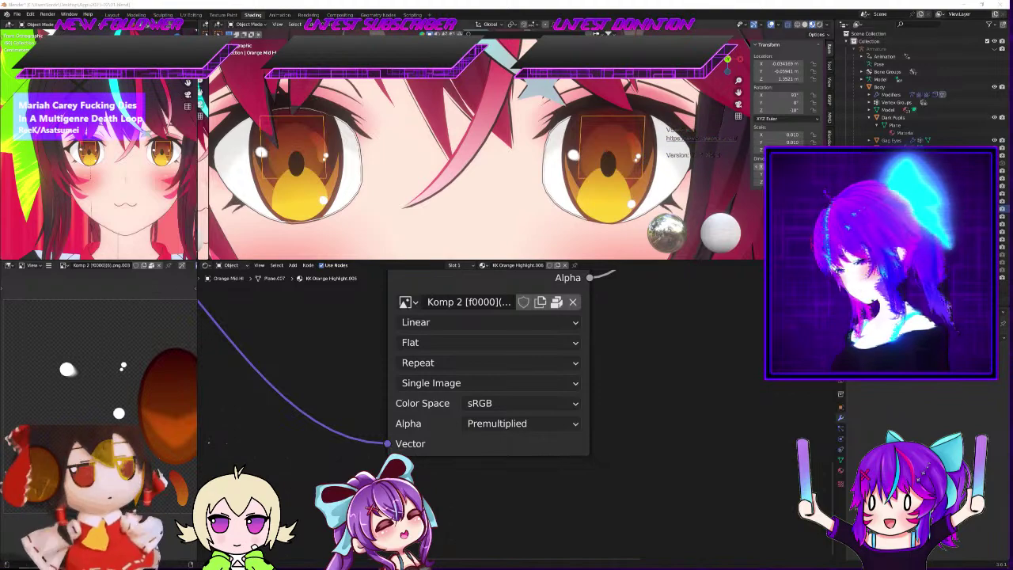
Examine how the orange highlight plane blends into the character's eyes from several angles and distances
{"action": "scroll", "coordinate": [690, 151], "scroll_direction": "up", "scroll_amount": 5}
{"action": "middle_click_drag", "start_coordinate": [690, 150], "coordinate": [584, 161]}
{"action": "scroll", "coordinate": [451, 174], "scroll_direction": "down", "scroll_amount": 8}
{"action": "scroll", "coordinate": [459, 172], "scroll_direction": "up", "scroll_amount": 1}
{"action": "scroll", "coordinate": [573, 163], "scroll_direction": "up", "scroll_amount": 3}
{"action": "scroll", "coordinate": [558, 154], "scroll_direction": "down", "scroll_amount": 4}
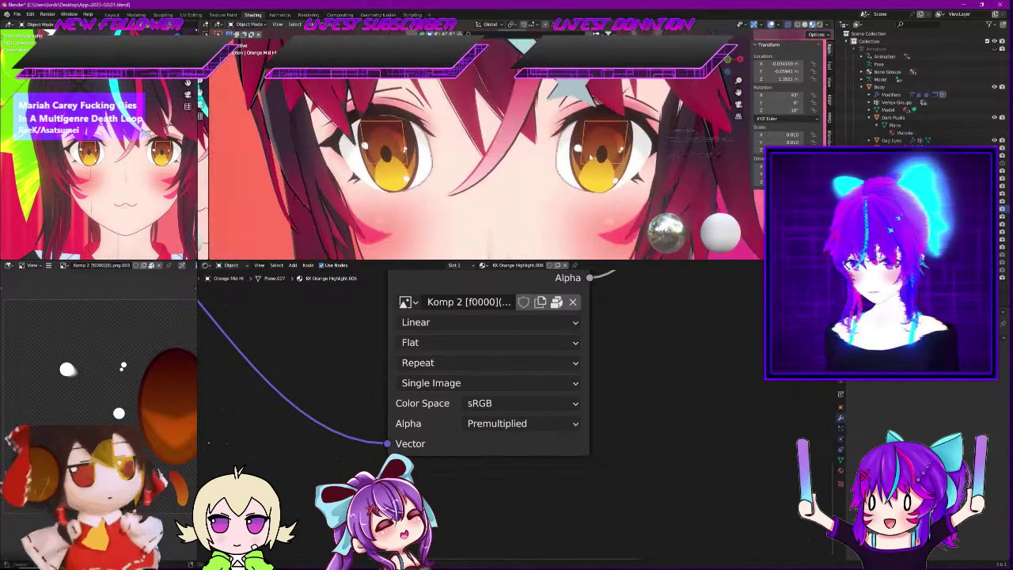
{"action": "scroll", "coordinate": [584, 166], "scroll_direction": "up", "scroll_amount": 1}
{"action": "scroll", "coordinate": [651, 382], "scroll_direction": "down", "scroll_amount": 11}
{"action": "scroll", "coordinate": [602, 395], "scroll_direction": "up", "scroll_amount": 5}
{"action": "scroll", "coordinate": [443, 158], "scroll_direction": "up", "scroll_amount": 8}
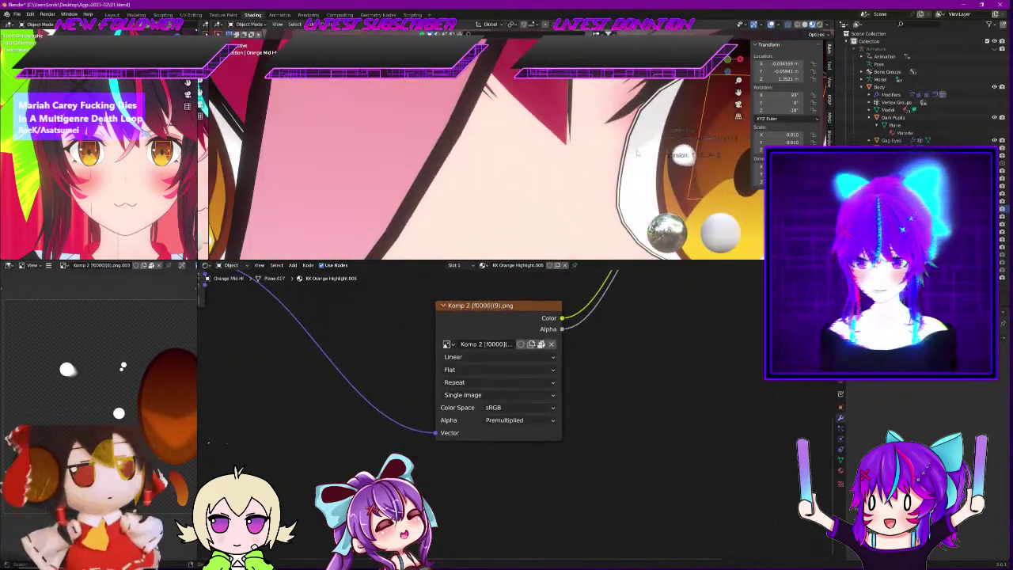
{"action": "middle_click_drag", "start_coordinate": [455, 138], "coordinate": [455, 192]}
{"action": "scroll", "coordinate": [393, 346], "scroll_direction": "up", "scroll_amount": 6}
{"action": "middle_click_drag", "start_coordinate": [381, 338], "coordinate": [394, 365]}
{"action": "scroll", "coordinate": [393, 365], "scroll_direction": "down", "scroll_amount": 1}
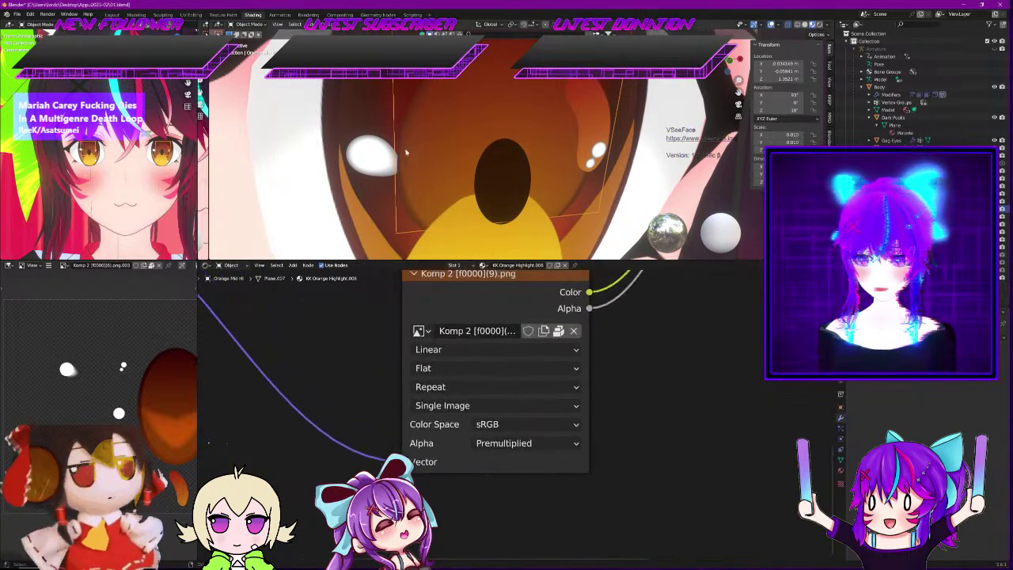
Try the Sphere projection on the eye highlight's image texture and inspect how the iris looks with it
{"action": "scroll", "coordinate": [343, 368], "scroll_direction": "up", "scroll_amount": 1}
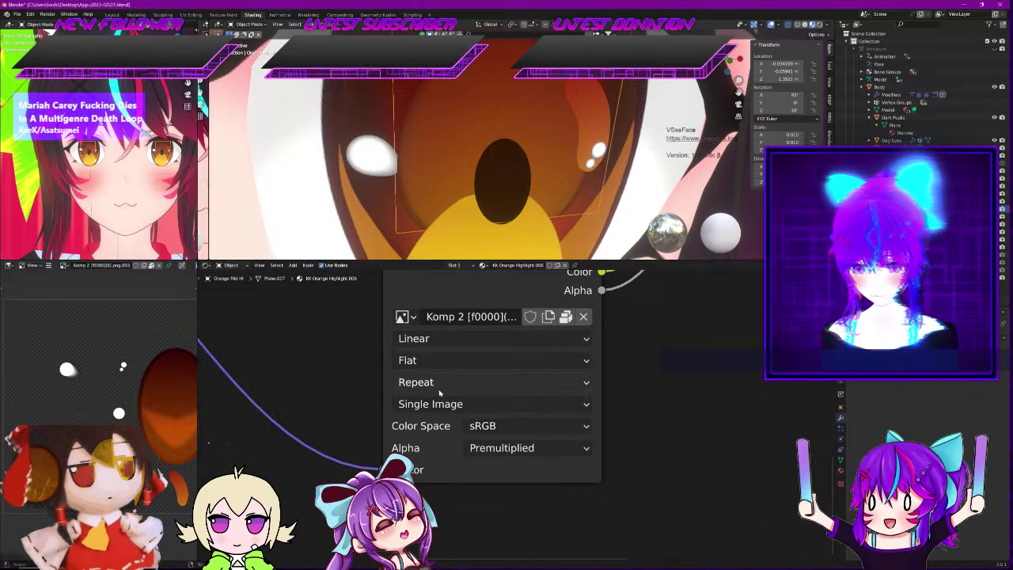
{"action": "left_click", "coordinate": [430, 361]}
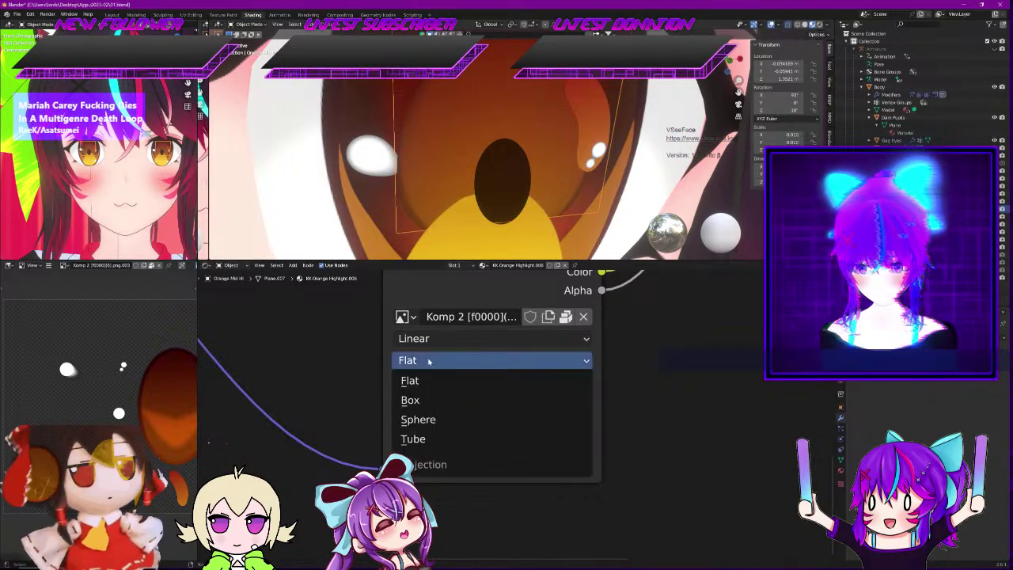
{"action": "left_click", "coordinate": [440, 423]}
{"action": "left_click", "coordinate": [439, 339]}
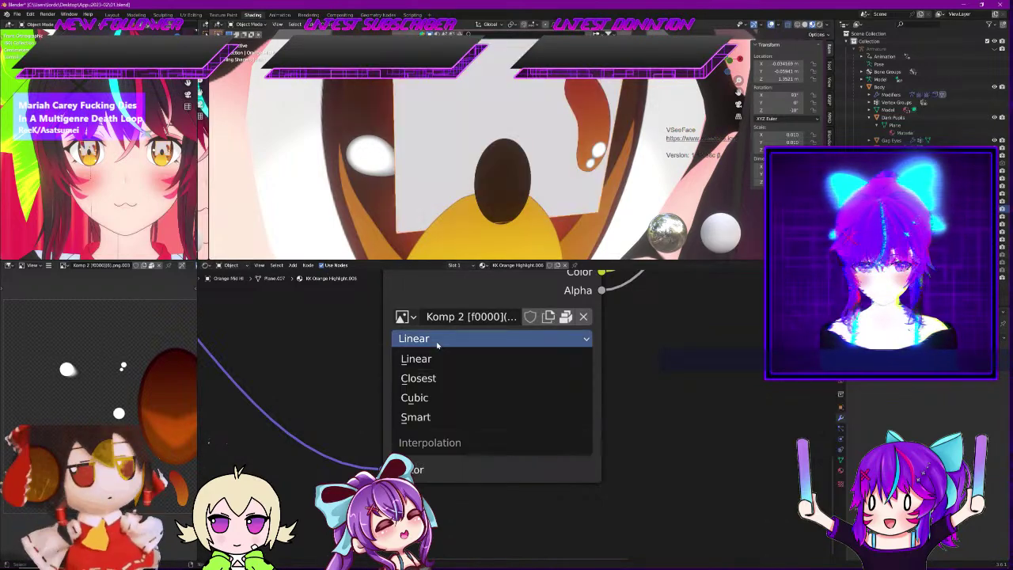
{"action": "left_click", "coordinate": [438, 343]}
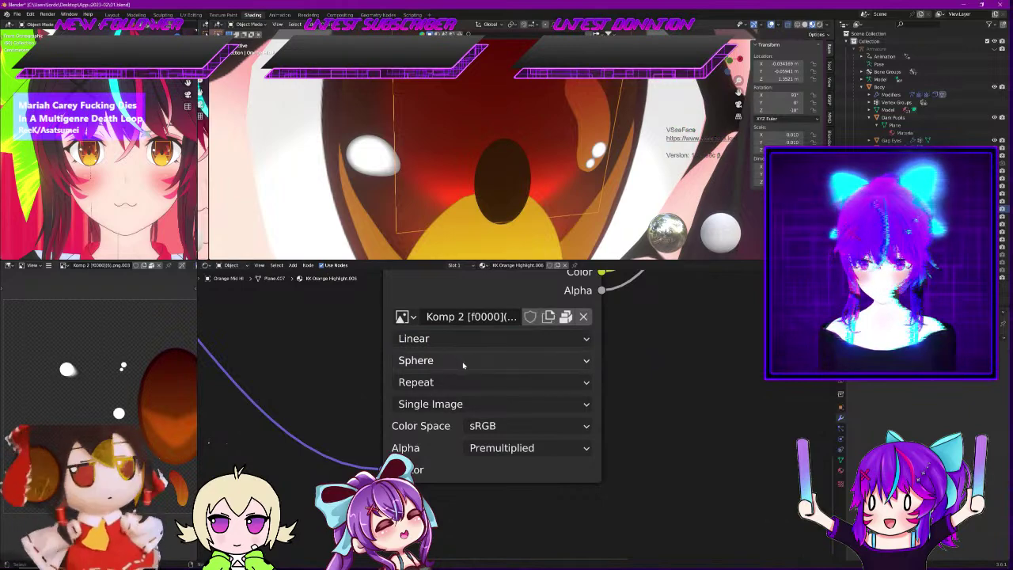
{"action": "scroll", "coordinate": [554, 158], "scroll_direction": "down", "scroll_amount": 5}
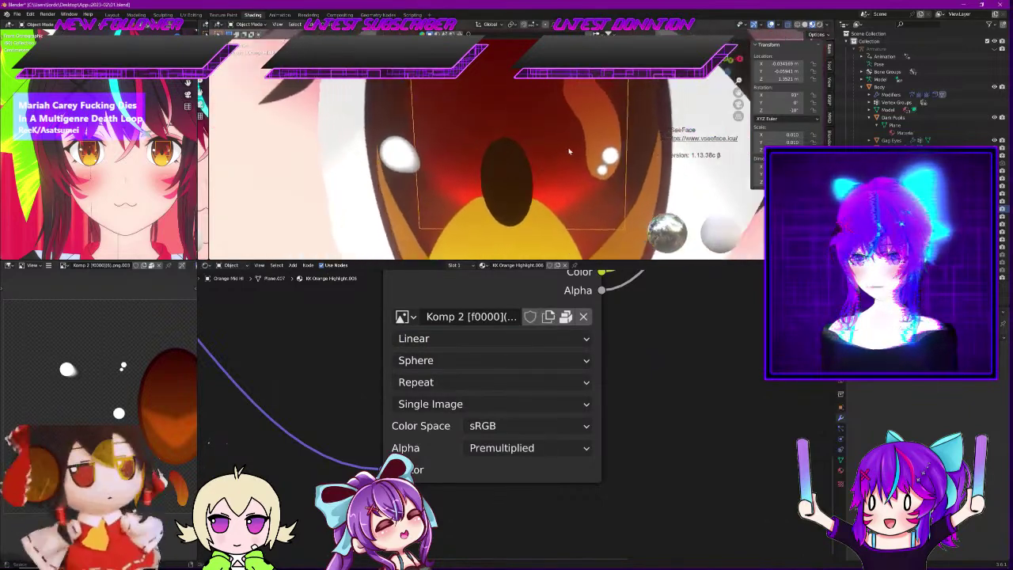
{"action": "scroll", "coordinate": [559, 152], "scroll_direction": "down", "scroll_amount": 4}
{"action": "scroll", "coordinate": [554, 159], "scroll_direction": "up", "scroll_amount": 5}
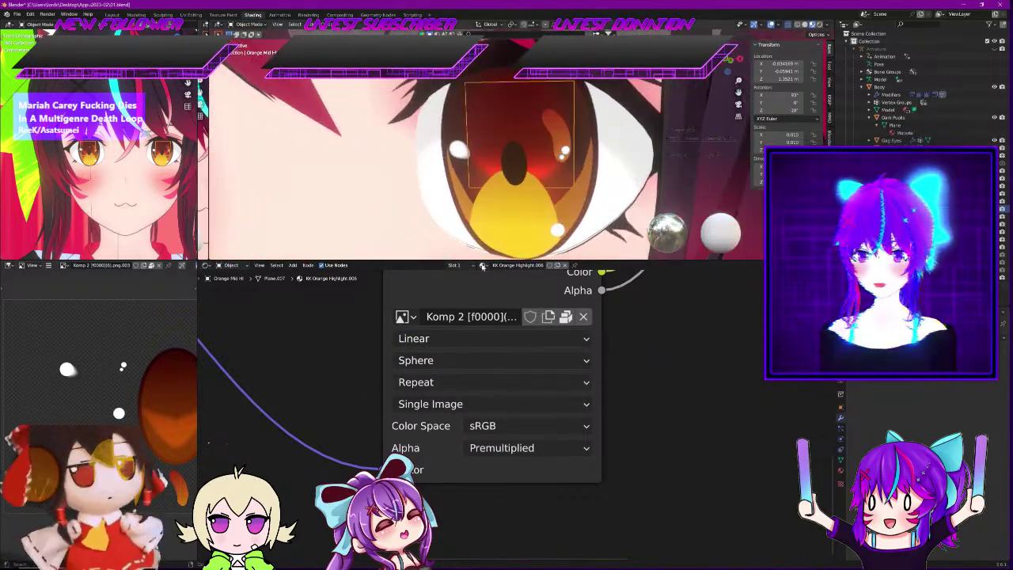
Try the Tube projection on the highlight's image texture, returning it to Flat
{"action": "left_click", "coordinate": [432, 361]}
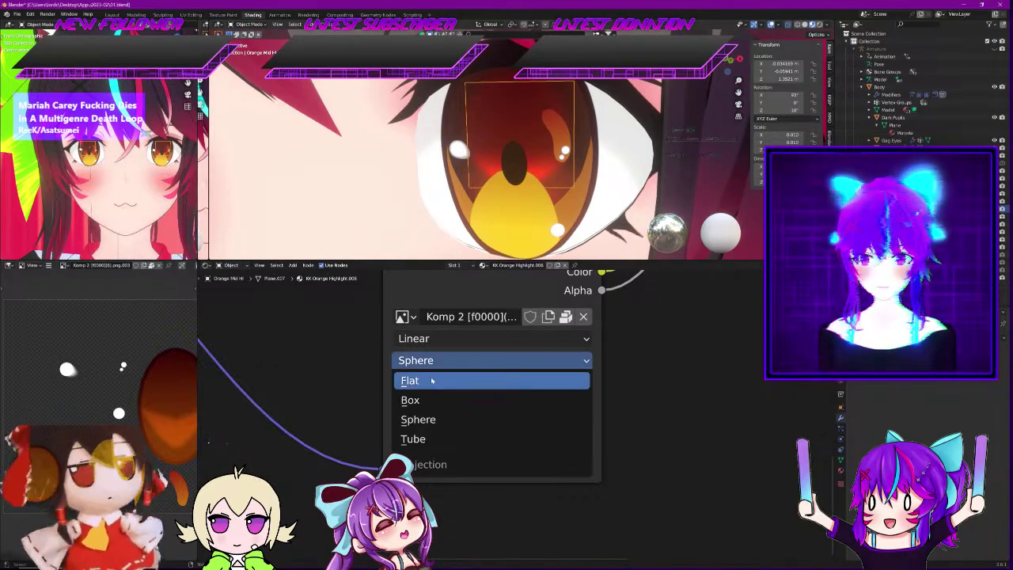
{"action": "left_click", "coordinate": [426, 438]}
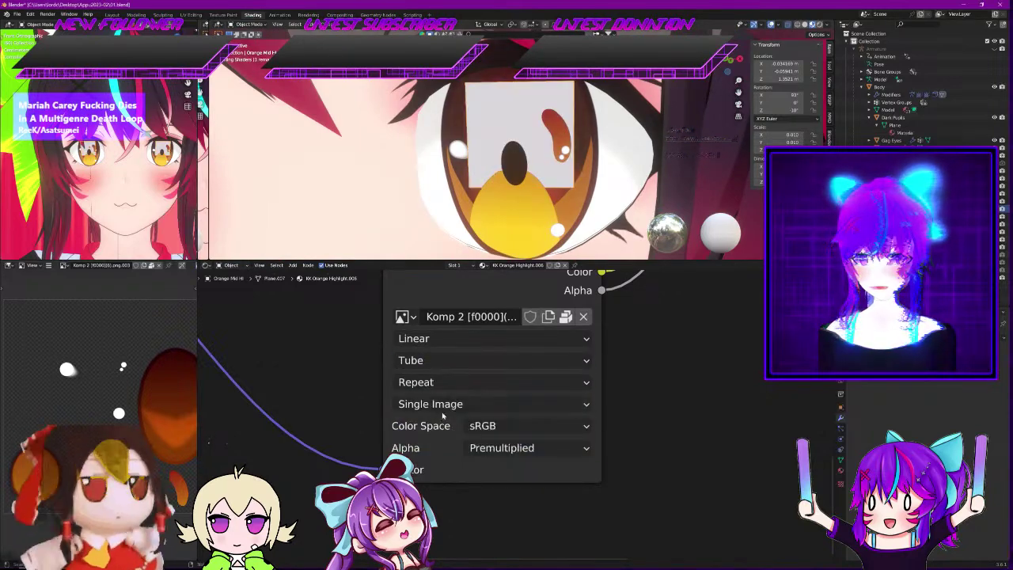
{"action": "left_click", "coordinate": [426, 361]}
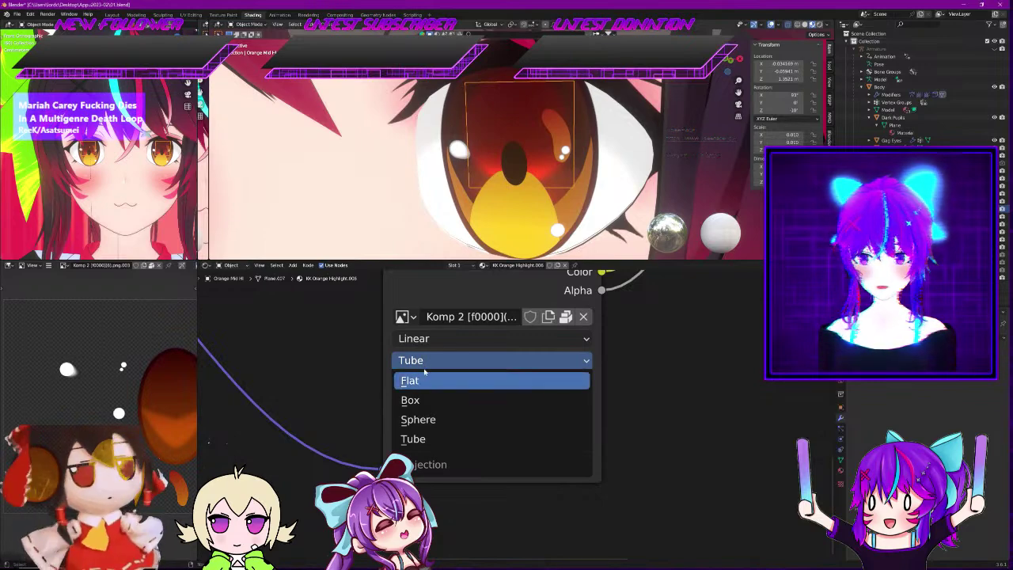
{"action": "left_click", "coordinate": [425, 381]}
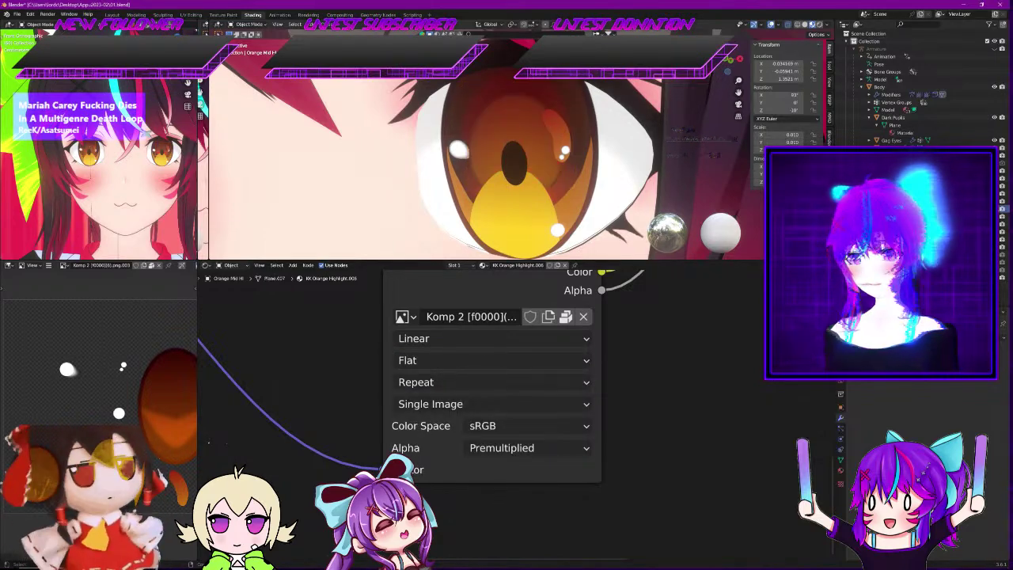
Try the alternative extension modes on the highlight's image texture and return it to Repeat
{"action": "left_click", "coordinate": [410, 383]}
{"action": "left_click", "coordinate": [418, 422]}
{"action": "left_click", "coordinate": [413, 382]}
{"action": "left_click", "coordinate": [410, 440]}
{"action": "left_click", "coordinate": [443, 383]}
{"action": "left_click", "coordinate": [416, 460]}
{"action": "left_click", "coordinate": [437, 382]}
{"action": "left_click", "coordinate": [453, 404]}
Try the Image Sequence, Movie and Generated sources on the highlight's image texture, returning it to Single Image
{"action": "left_click", "coordinate": [455, 405]}
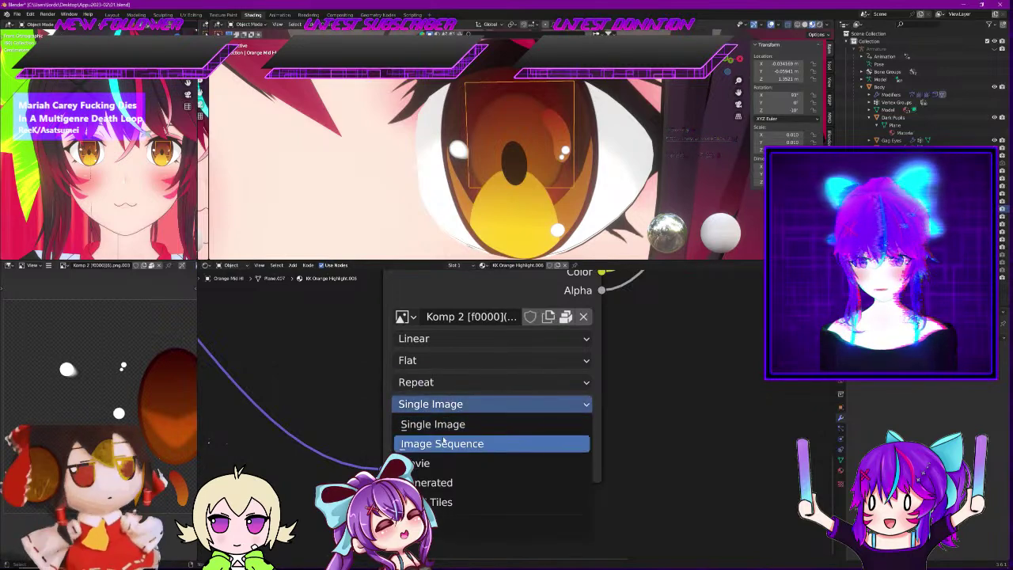
{"action": "left_click", "coordinate": [445, 440]}
{"action": "left_click", "coordinate": [449, 405]}
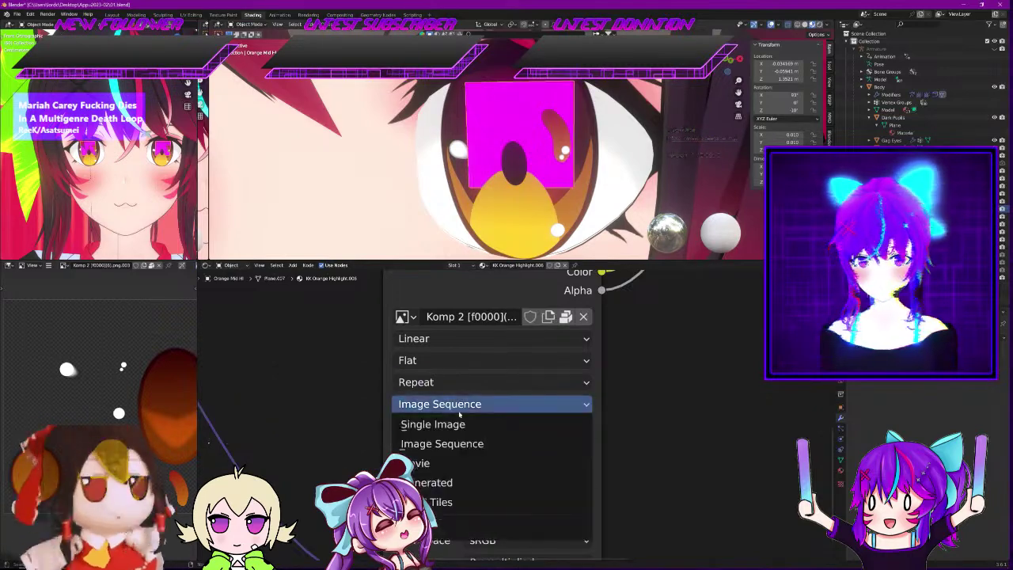
{"action": "left_click", "coordinate": [469, 462]}
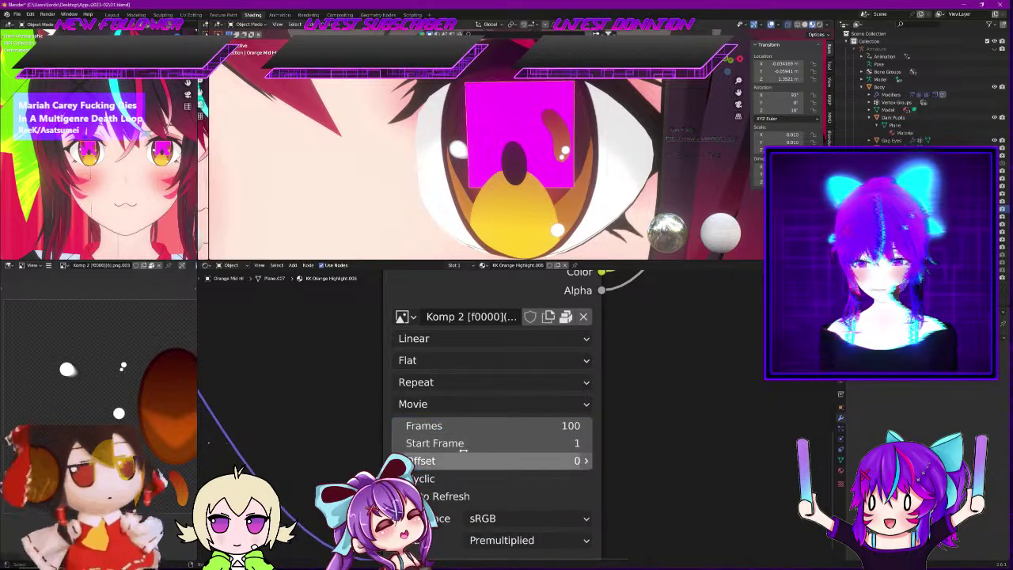
{"action": "left_click", "coordinate": [449, 408]}
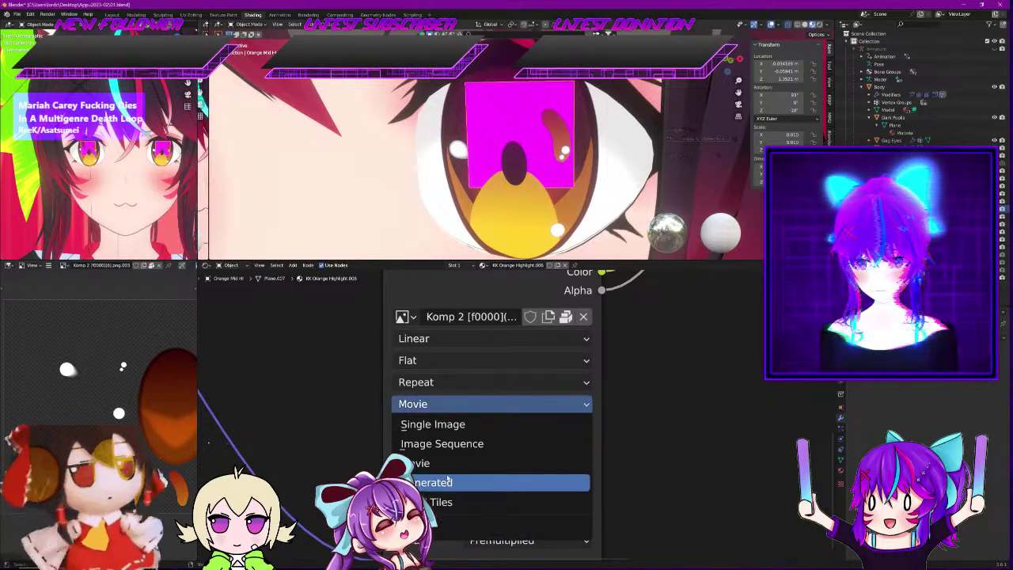
{"action": "left_click", "coordinate": [447, 482]}
{"action": "left_click", "coordinate": [441, 404]}
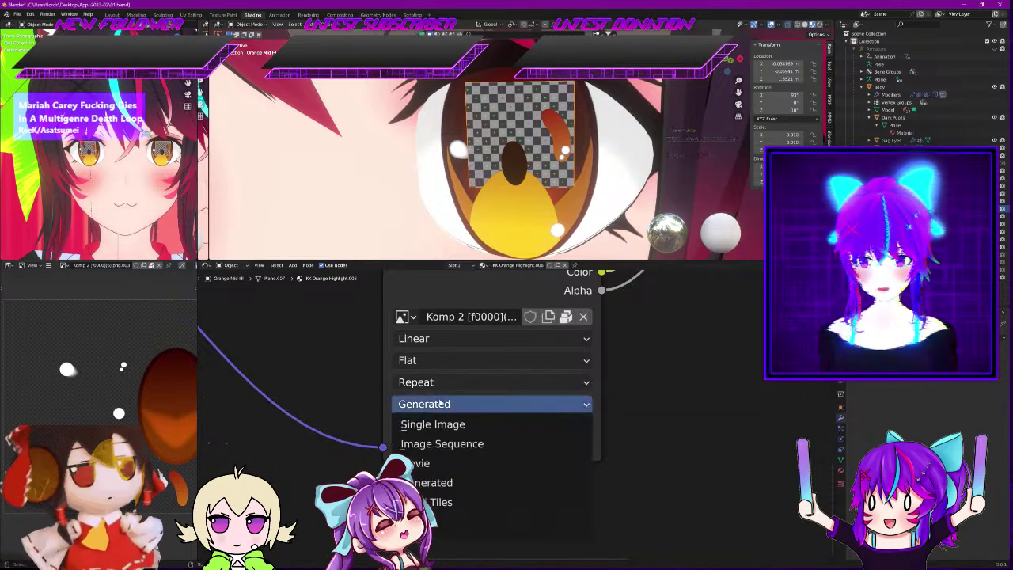
{"action": "left_click", "coordinate": [436, 425]}
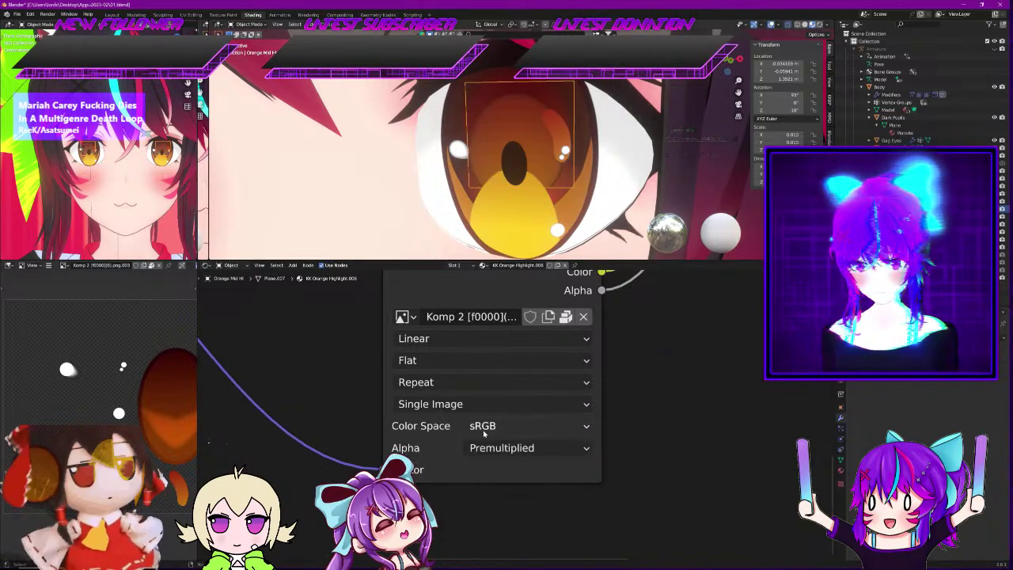
Compare the Filmic Log, Filmic sRGB and sRGB color spaces on the highlight's image texture and set it to Filmic sRGB
{"action": "left_click", "coordinate": [481, 425]}
{"action": "left_click", "coordinate": [484, 405]}
{"action": "left_click", "coordinate": [494, 425]}
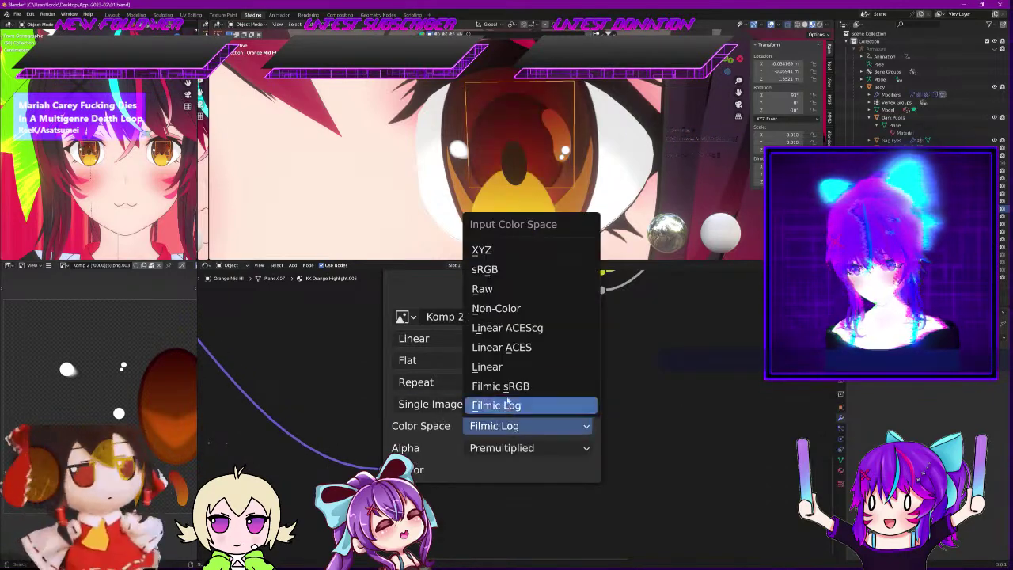
{"action": "left_click", "coordinate": [485, 385]}
{"action": "left_click", "coordinate": [503, 424]}
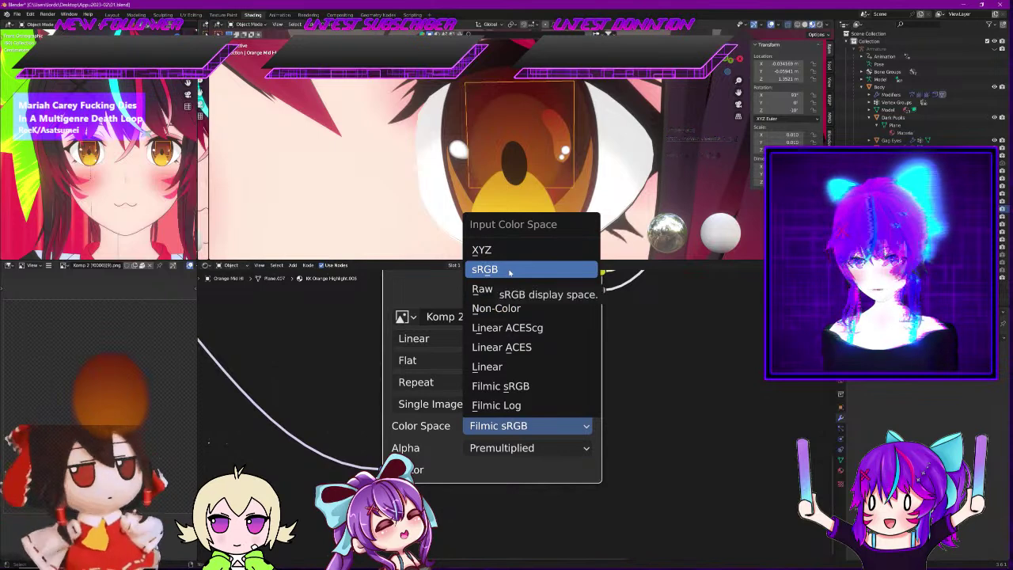
{"action": "left_click", "coordinate": [510, 426]}
{"action": "left_click", "coordinate": [484, 269]}
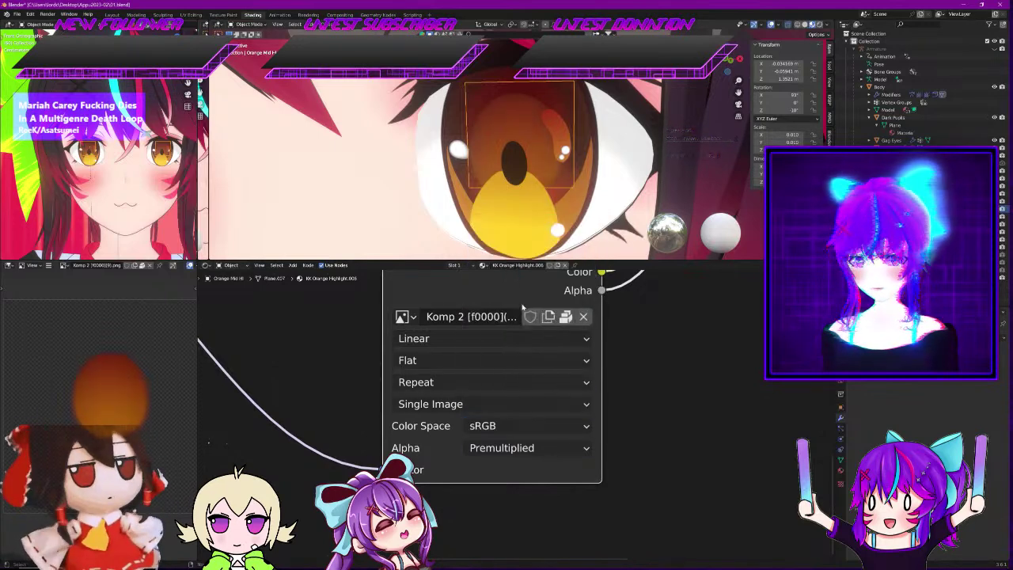
{"action": "left_click", "coordinate": [503, 423]}
{"action": "left_click", "coordinate": [501, 387]}
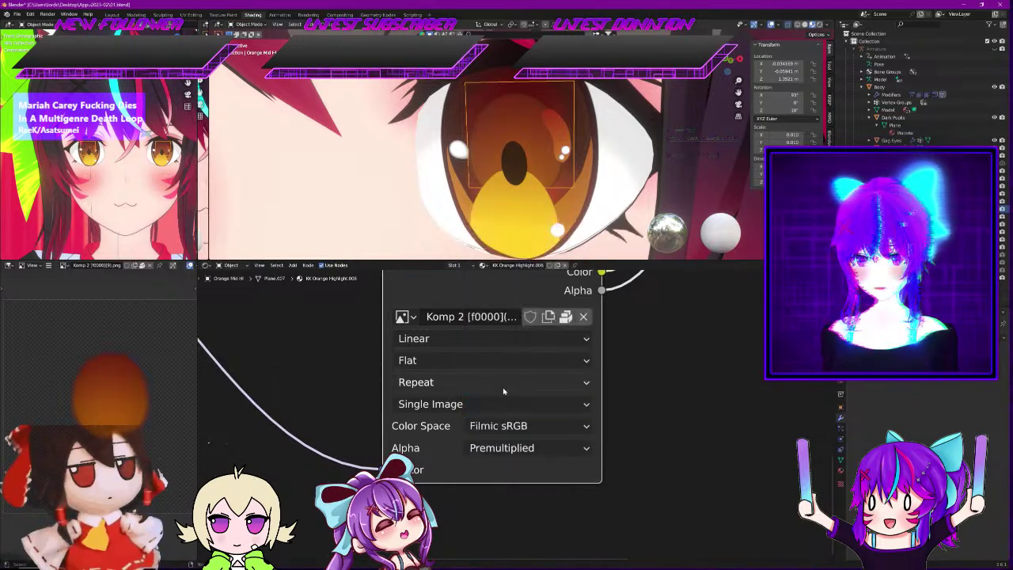
Check how the highlight looks on both eyes in the front view
{"action": "key", "text": "KP_3"}
{"action": "key", "text": "KP_1"}
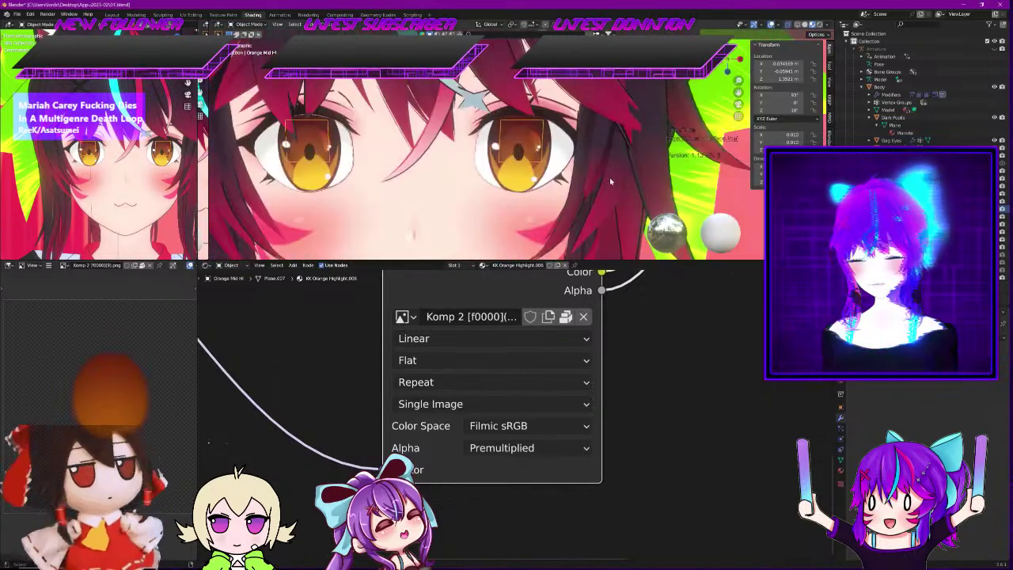
{"action": "scroll", "coordinate": [531, 183], "scroll_direction": "up", "scroll_amount": 4}
{"action": "scroll", "coordinate": [531, 183], "scroll_direction": "down", "scroll_amount": 2}
{"action": "scroll", "coordinate": [162, 166], "scroll_direction": "down", "scroll_amount": 5}
{"action": "scroll", "coordinate": [162, 166], "scroll_direction": "up", "scroll_amount": 1}
Zoom in on the eye in the reference view and reselect the Orange Mid Hl object
{"action": "left_click", "coordinate": [163, 166]}
{"action": "scroll", "coordinate": [162, 166], "scroll_direction": "up", "scroll_amount": 5}
{"action": "scroll", "coordinate": [162, 166], "scroll_direction": "up", "scroll_amount": 4}
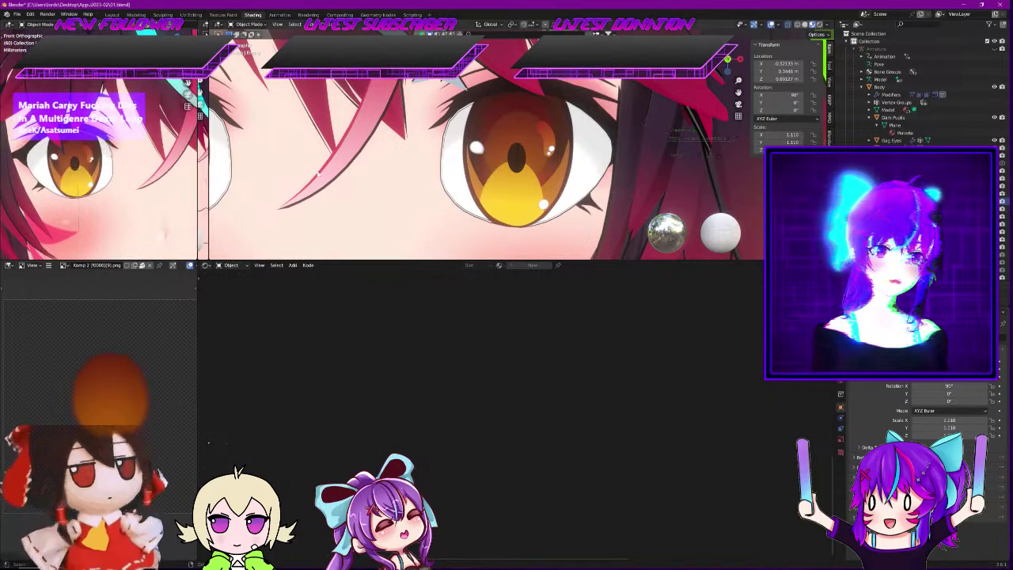
{"action": "left_click", "coordinate": [528, 145]}
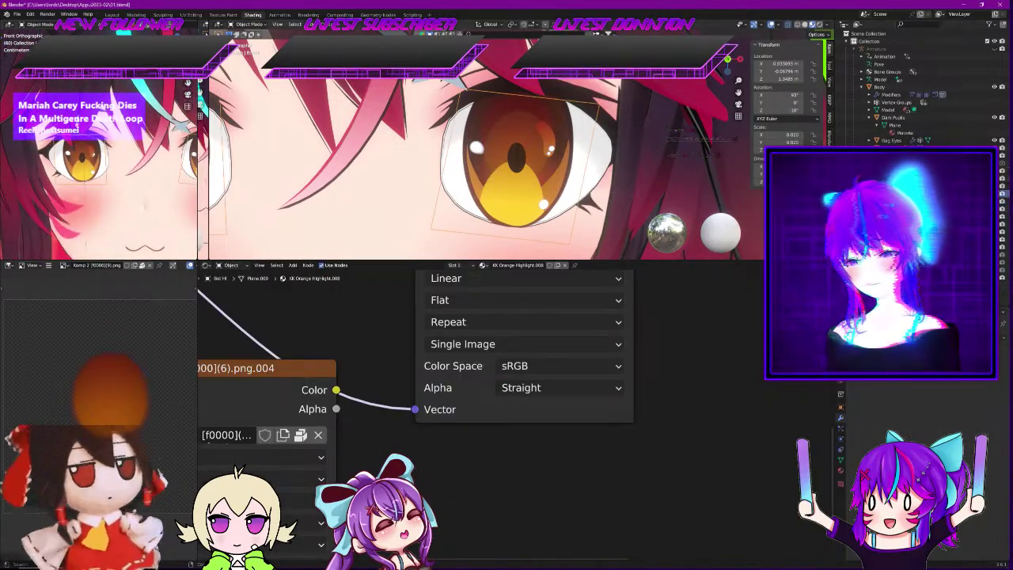
{"action": "left_click", "coordinate": [892, 209]}
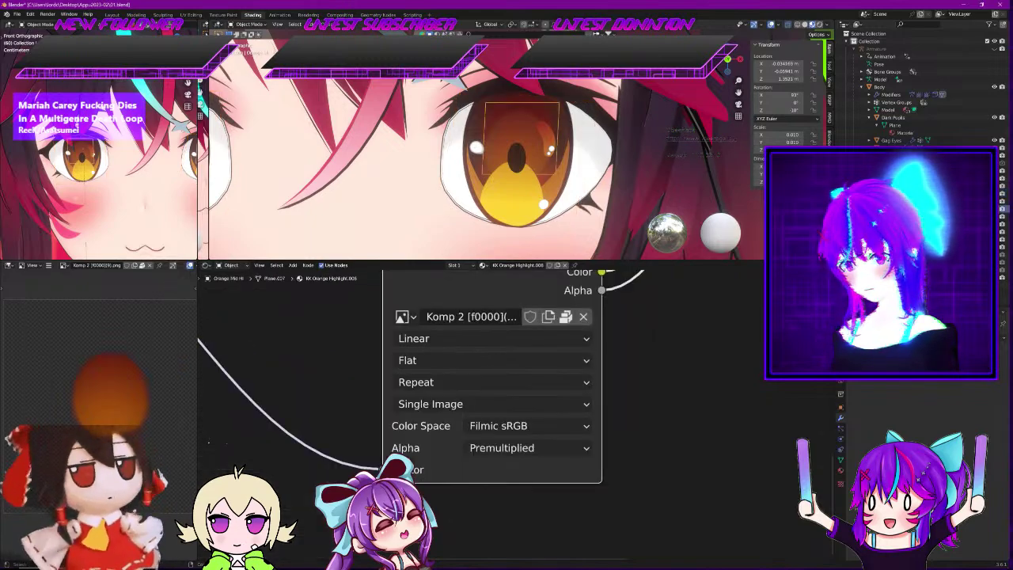
Inspect the eye coloring near and far, orbiting the head and checking it again from the front
{"action": "scroll", "coordinate": [492, 137], "scroll_direction": "down", "scroll_amount": 5}
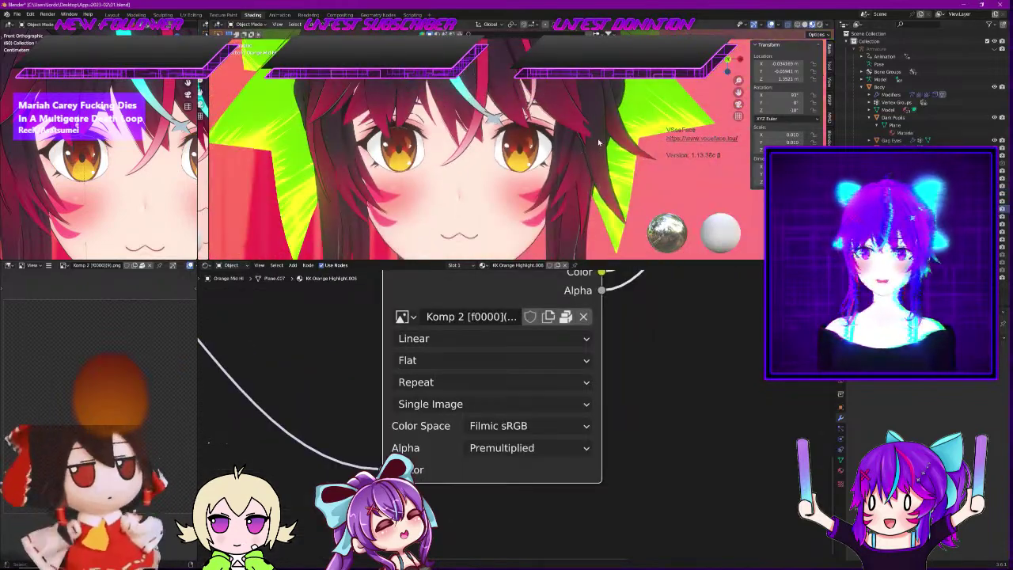
{"action": "scroll", "coordinate": [491, 146], "scroll_direction": "down", "scroll_amount": 5}
{"action": "scroll", "coordinate": [491, 147], "scroll_direction": "up", "scroll_amount": 5}
{"action": "scroll", "coordinate": [491, 146], "scroll_direction": "down", "scroll_amount": 6}
{"action": "scroll", "coordinate": [492, 146], "scroll_direction": "up", "scroll_amount": 7}
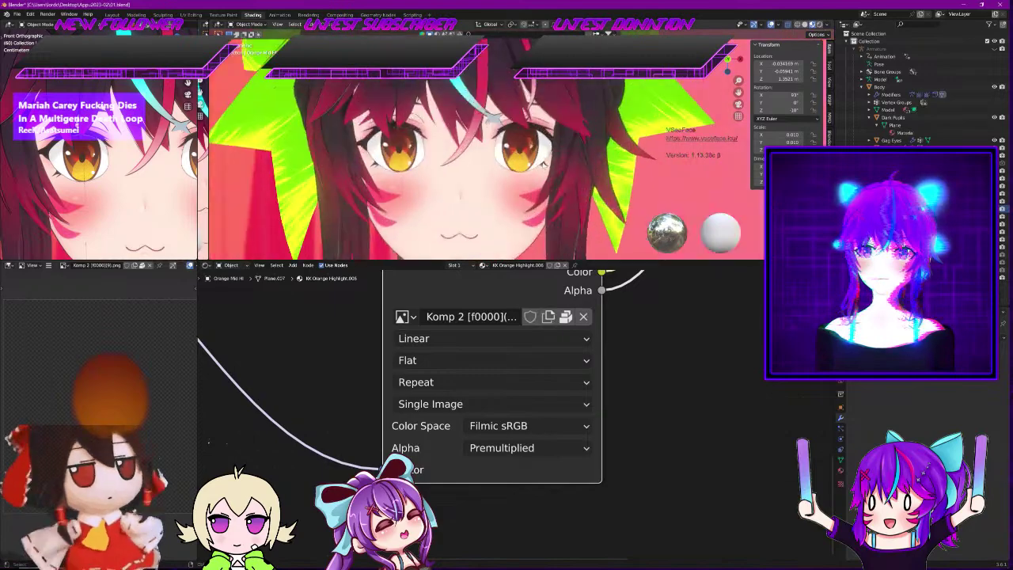
{"action": "middle_click_drag", "start_coordinate": [491, 146], "coordinate": [544, 166]}
{"action": "key", "text": "KP_3"}
{"action": "key", "text": "KP_1"}
{"action": "scroll", "coordinate": [443, 163], "scroll_direction": "up", "scroll_amount": 2}
{"action": "middle_click_drag", "start_coordinate": [372, 163], "coordinate": [518, 170], "text": "shift"}
{"action": "scroll", "coordinate": [518, 171], "scroll_direction": "up", "scroll_amount": 5}
{"action": "scroll", "coordinate": [518, 170], "scroll_direction": "down", "scroll_amount": 11}
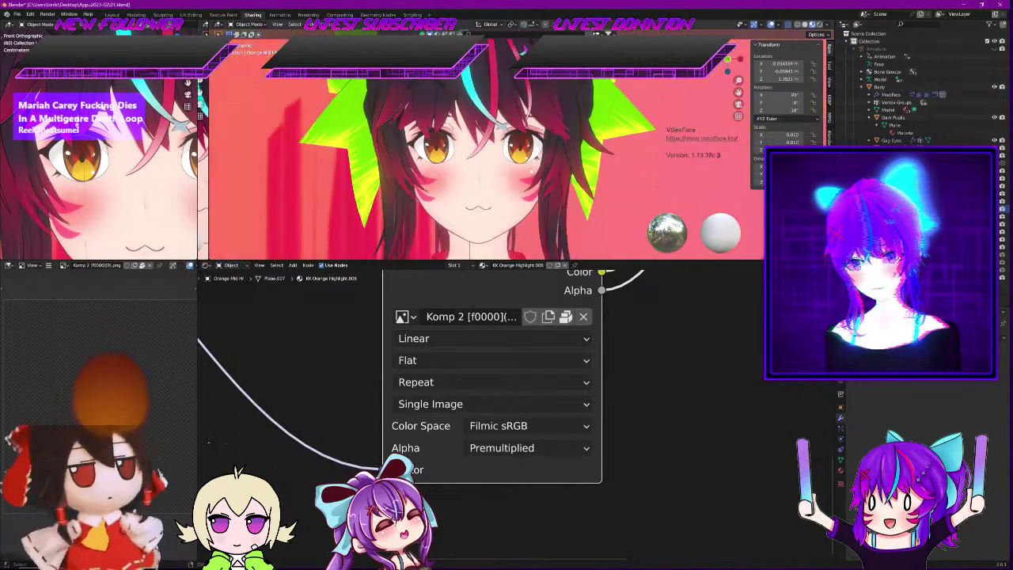
{"action": "scroll", "coordinate": [518, 154], "scroll_direction": "up", "scroll_amount": 5}
{"action": "scroll", "coordinate": [531, 170], "scroll_direction": "down", "scroll_amount": 4}
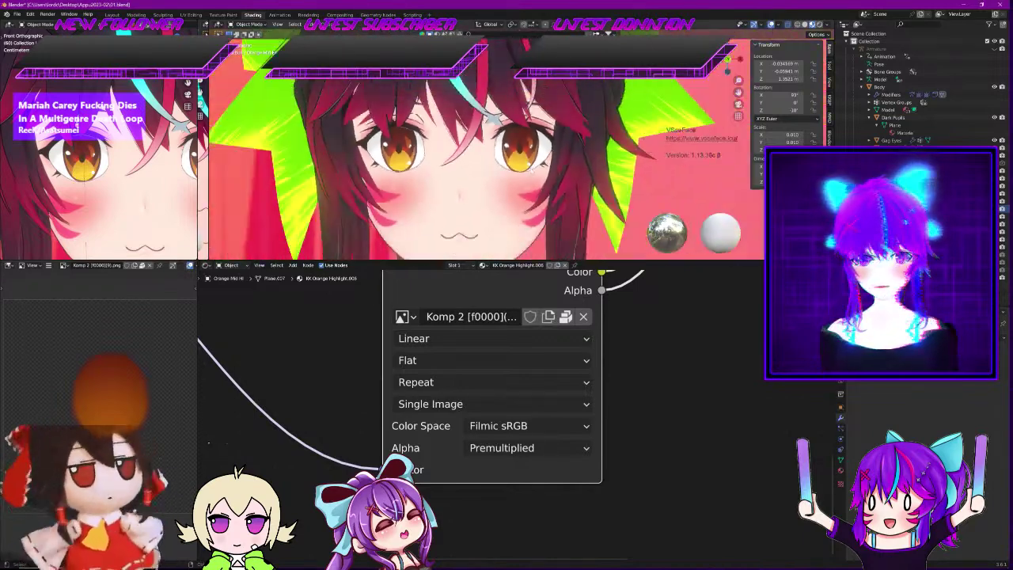
{"action": "scroll", "coordinate": [531, 170], "scroll_direction": "down", "scroll_amount": 2}
{"action": "scroll", "coordinate": [521, 151], "scroll_direction": "up", "scroll_amount": 2}
{"action": "scroll", "coordinate": [520, 150], "scroll_direction": "down", "scroll_amount": 1}
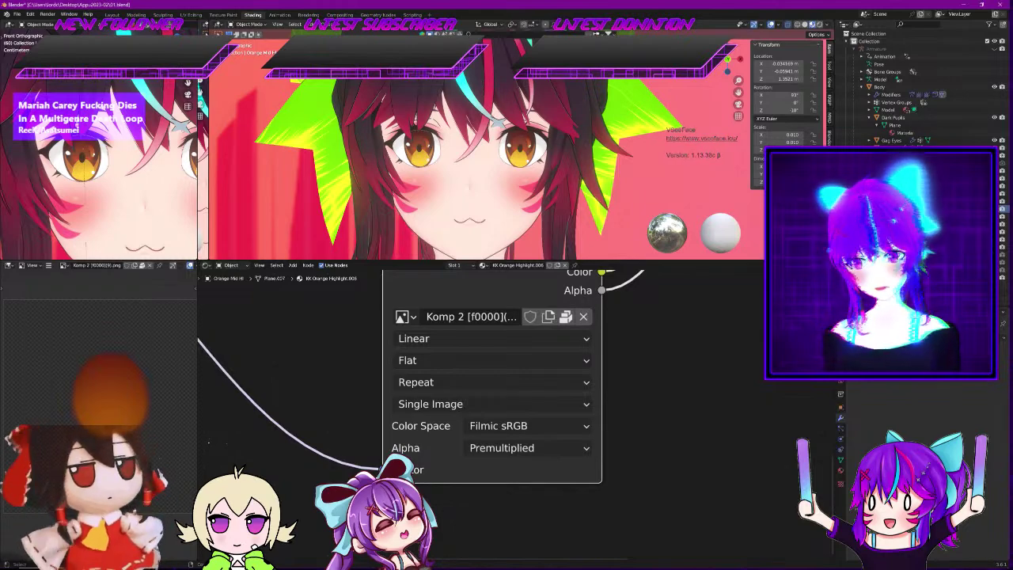
Move the Add transparency.007 node closer to the Material Output to free space after the image texture
{"action": "scroll", "coordinate": [588, 350], "scroll_direction": "down", "scroll_amount": 14}
{"action": "middle_click_drag", "start_coordinate": [646, 375], "coordinate": [553, 438]}
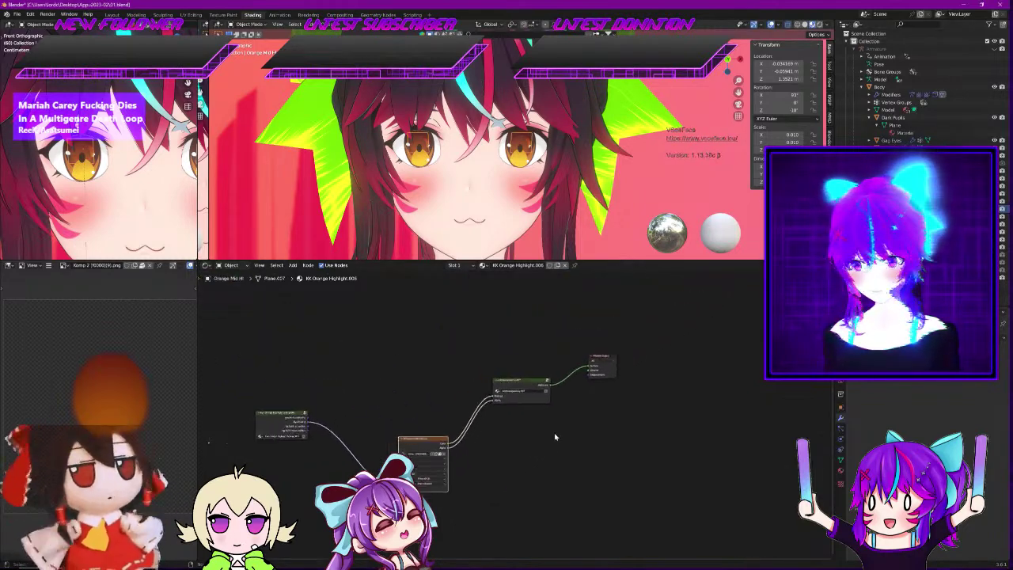
{"action": "scroll", "coordinate": [514, 360], "scroll_direction": "up", "scroll_amount": 9}
{"action": "left_click_drag", "start_coordinate": [510, 352], "coordinate": [658, 338]}
{"action": "middle_click_drag", "start_coordinate": [592, 406], "coordinate": [632, 415]}
Search the addable shader nodes for a mix RGB node
{"action": "left_click", "coordinate": [624, 450]}
{"action": "key", "text": "shift+a"}
{"action": "left_click", "coordinate": [623, 451]}
{"action": "type", "text": "mix r"}
{"action": "key", "text": "BackSpace"}
{"action": "type", "text": "gb"}
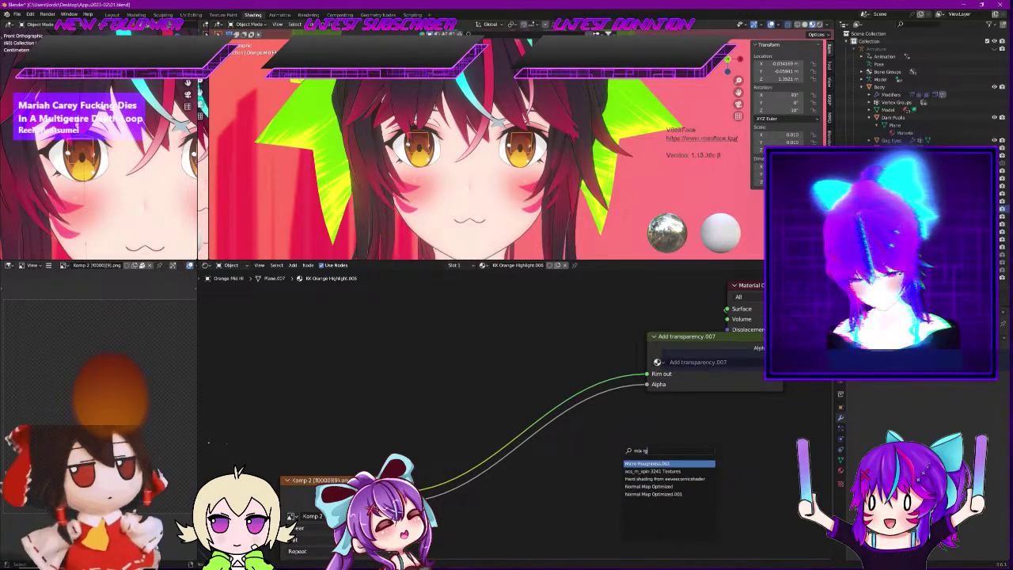
Add an RGB color node below the Add transparency.007 node
{"action": "key", "text": "BackSpace"}
{"action": "key", "text": "BackSpace"}
{"action": "key", "text": "BackSpace"}
{"action": "key", "text": "BackSpace"}
{"action": "key", "text": "BackSpace"}
{"action": "key", "text": "BackSpace"}
{"action": "key", "text": "BackSpace"}
{"action": "type", "text": "rgb"}
{"action": "key", "text": "Return"}
{"action": "left_click", "coordinate": [634, 466]}
{"action": "key", "text": "super"}
{"action": "key", "text": "super"}
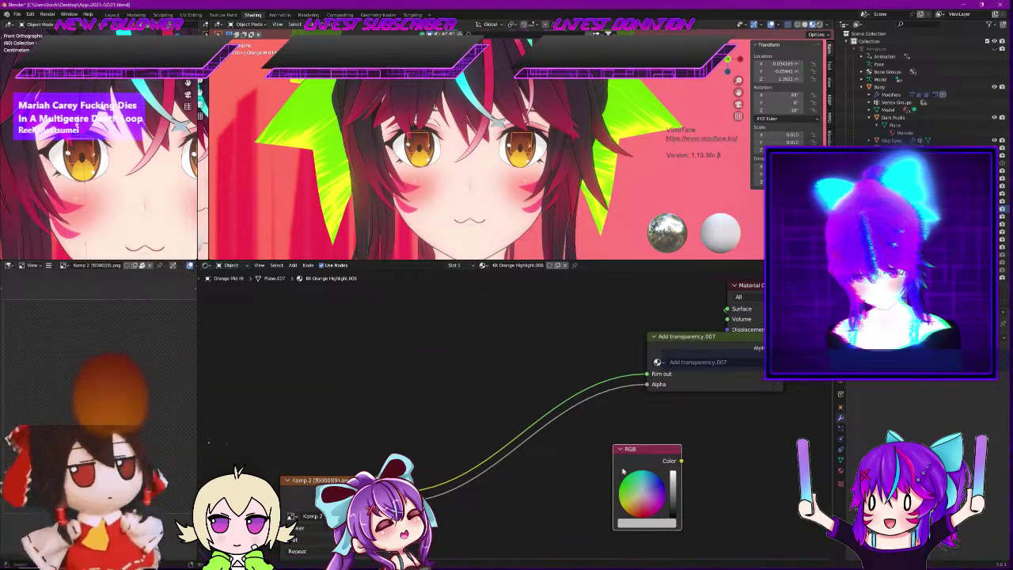
{"action": "left_click", "coordinate": [549, 493]}
{"action": "key", "text": "shift+a"}
{"action": "type", "text": "mix"}
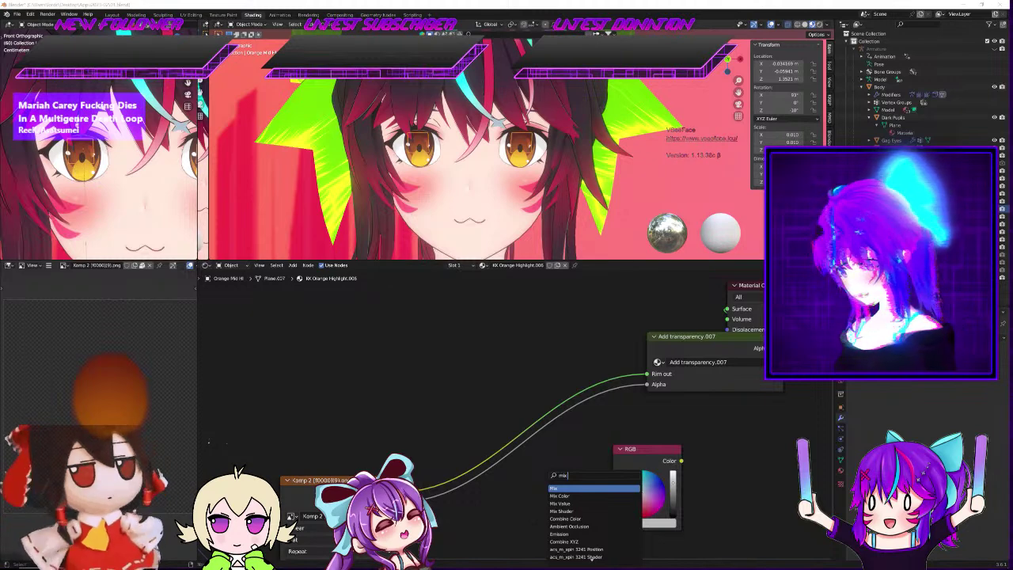
{"action": "left_click", "coordinate": [713, 488]}
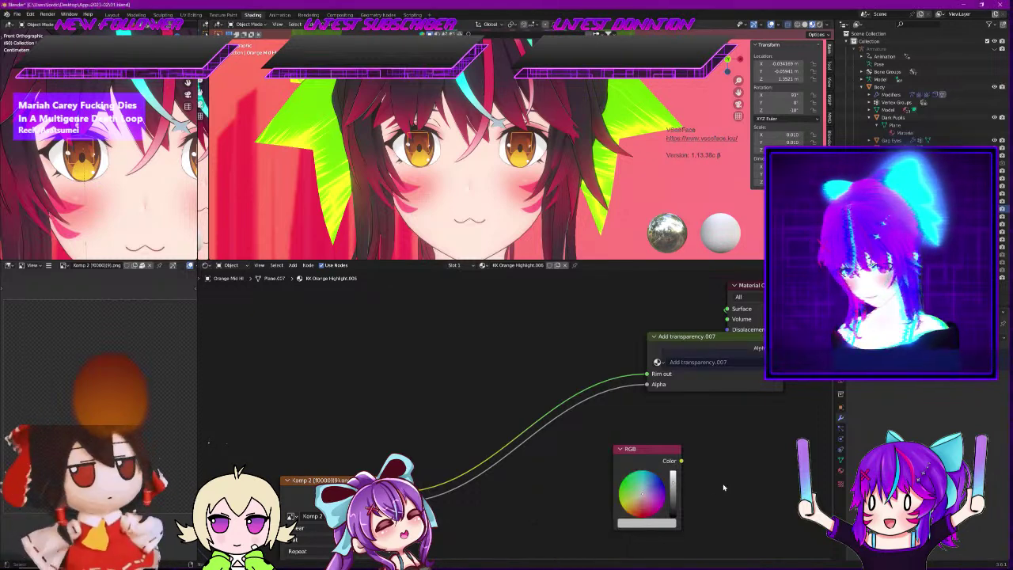
Add a Mix node for Color and insert it into the link between the image texture's color and Rim out
{"action": "key", "text": "shift+a"}
{"action": "type", "text": "mix"}
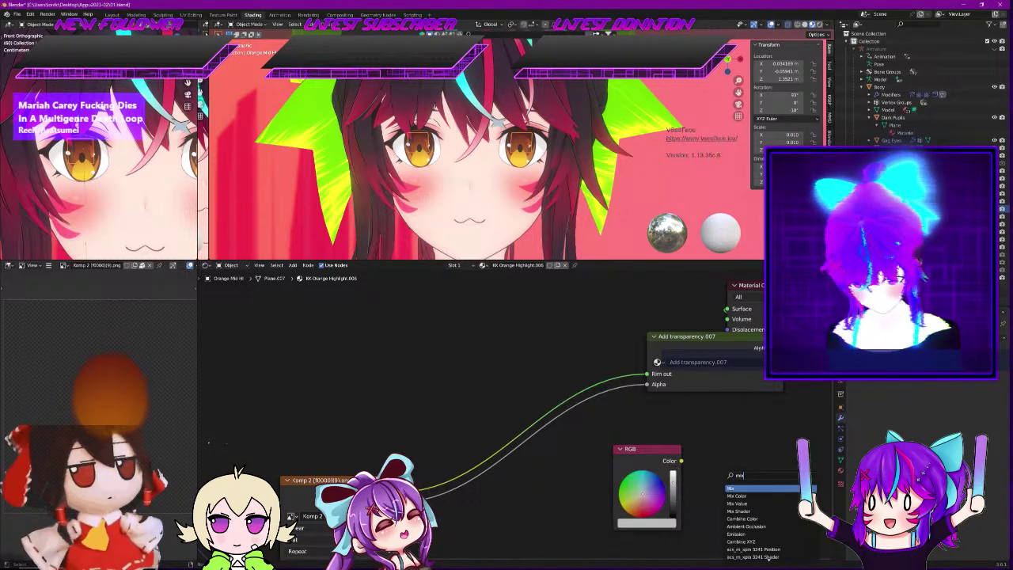
{"action": "key", "text": "Return"}
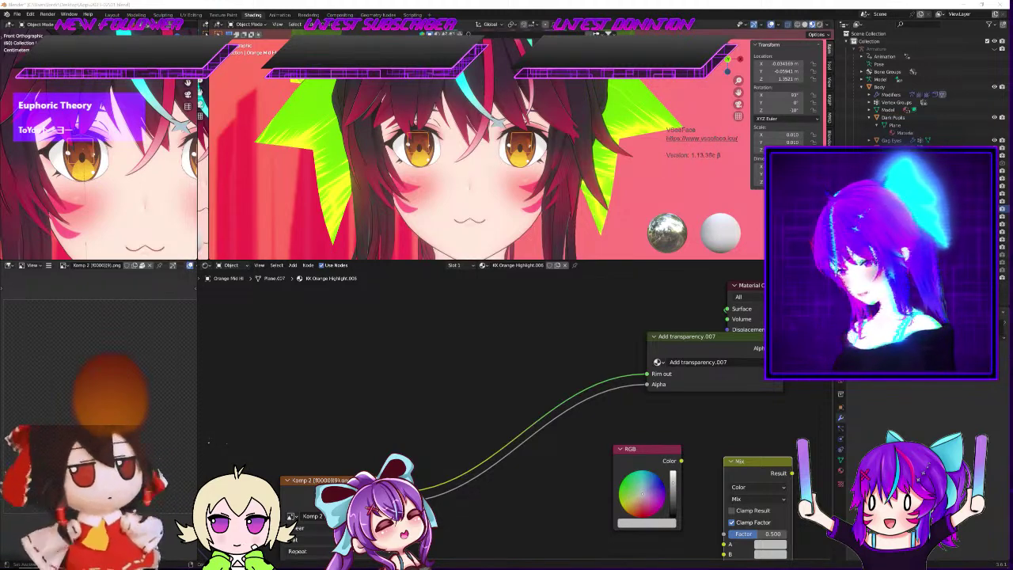
{"action": "scroll", "coordinate": [652, 428], "scroll_direction": "down", "scroll_amount": 3}
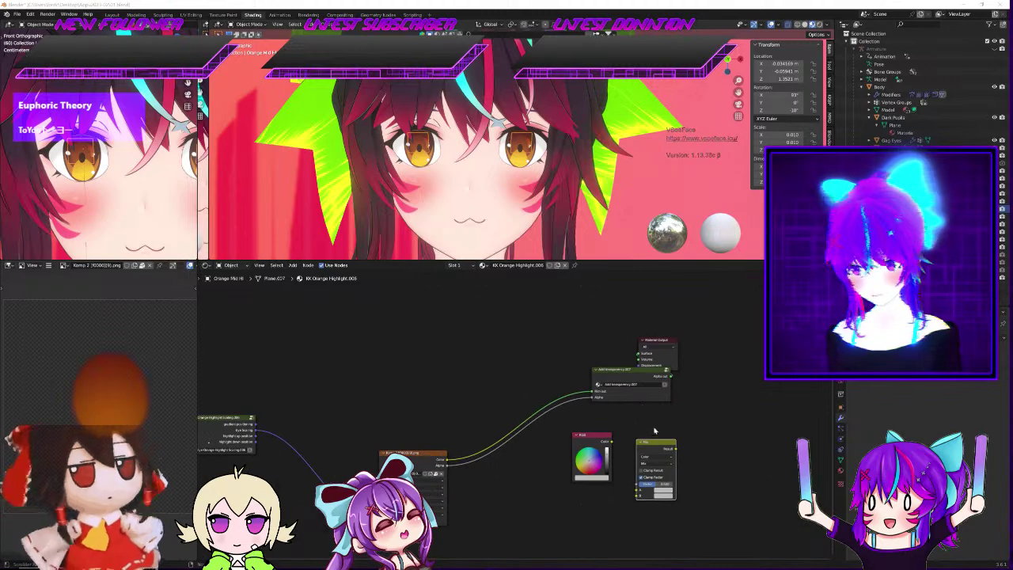
{"action": "left_click_drag", "start_coordinate": [657, 446], "coordinate": [550, 331]}
Move the RGB node ahead of the Mix node and insert a Hue/Saturation/Value node between the image texture's color and Mix input A
{"action": "left_click_drag", "start_coordinate": [590, 438], "coordinate": [426, 358]}
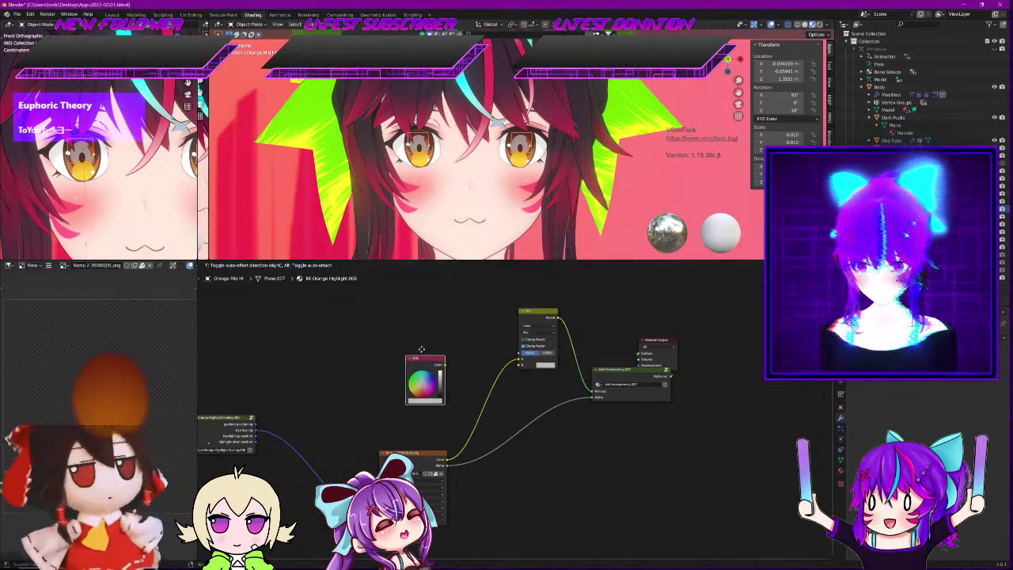
{"action": "scroll", "coordinate": [427, 358], "scroll_direction": "up", "scroll_amount": 4}
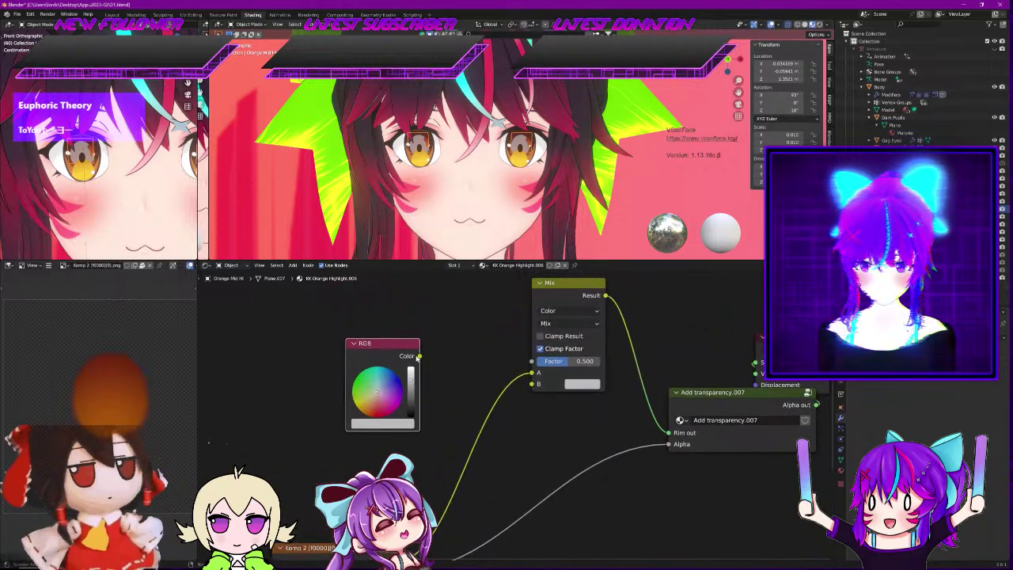
{"action": "left_click_drag", "start_coordinate": [419, 357], "coordinate": [441, 344]}
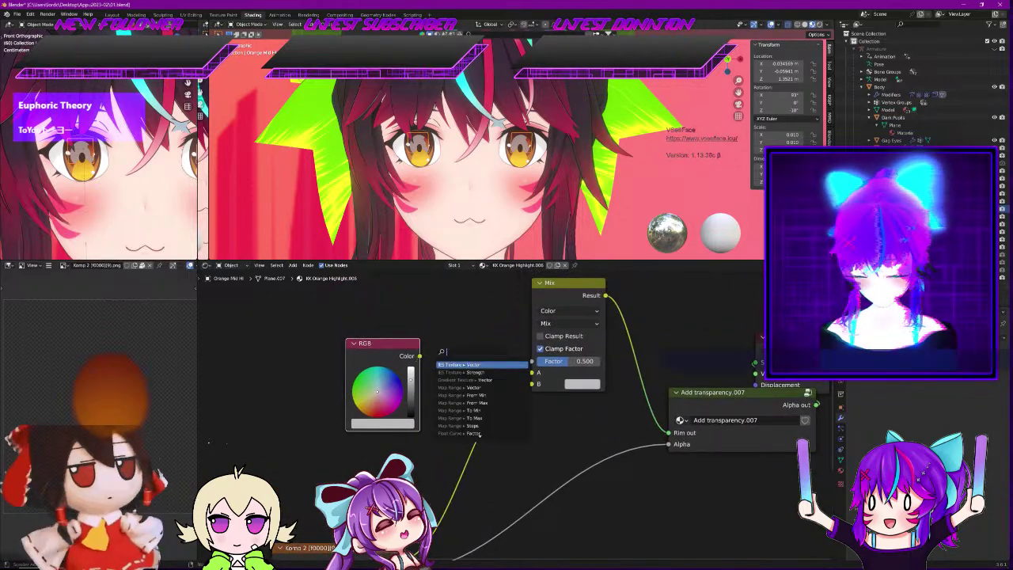
{"action": "key", "text": "Escape"}
{"action": "key", "text": "shift+a"}
{"action": "type", "text": "hue"}
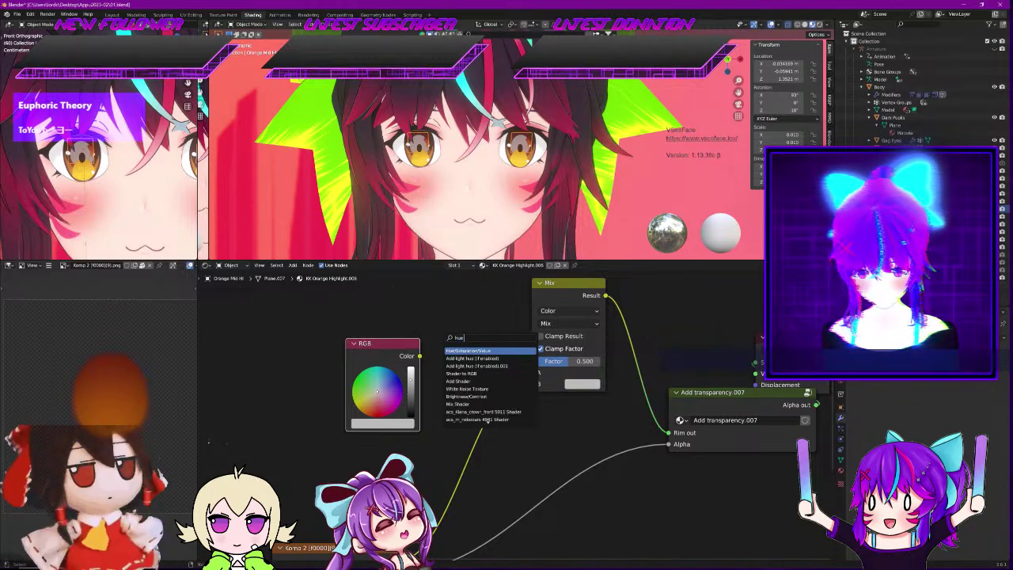
{"action": "key", "text": "Return"}
{"action": "left_click", "coordinate": [470, 451]}
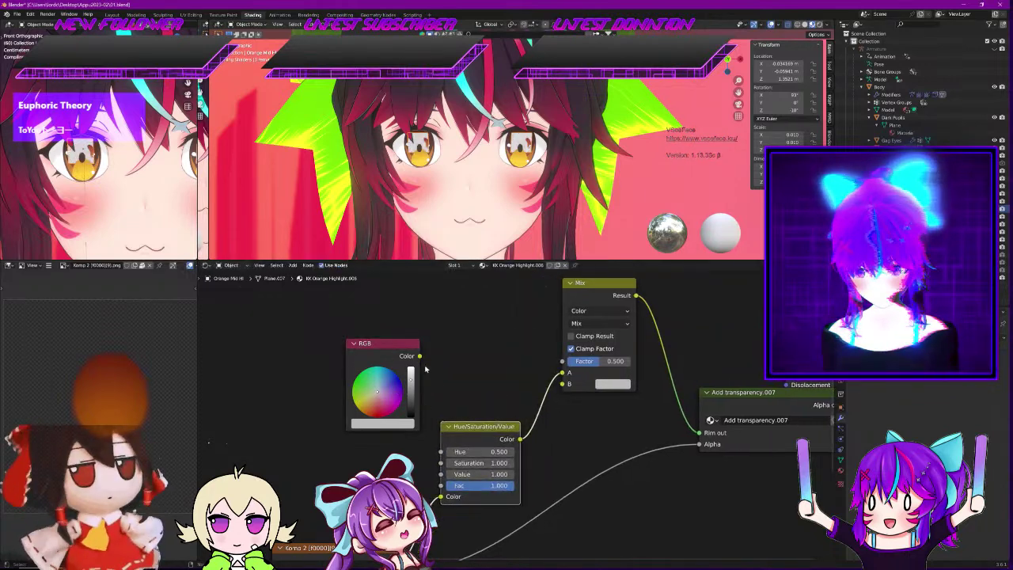
Rearrange the two color nodes, connect the RGB color to the Mix node's B input and set the Mix factor to 0
{"action": "left_click_drag", "start_coordinate": [405, 360], "coordinate": [550, 414]}
{"action": "left_click_drag", "start_coordinate": [411, 449], "coordinate": [326, 392]}
{"action": "left_click_drag", "start_coordinate": [554, 417], "coordinate": [562, 384]}
{"action": "left_click_drag", "start_coordinate": [598, 361], "coordinate": [567, 362]}
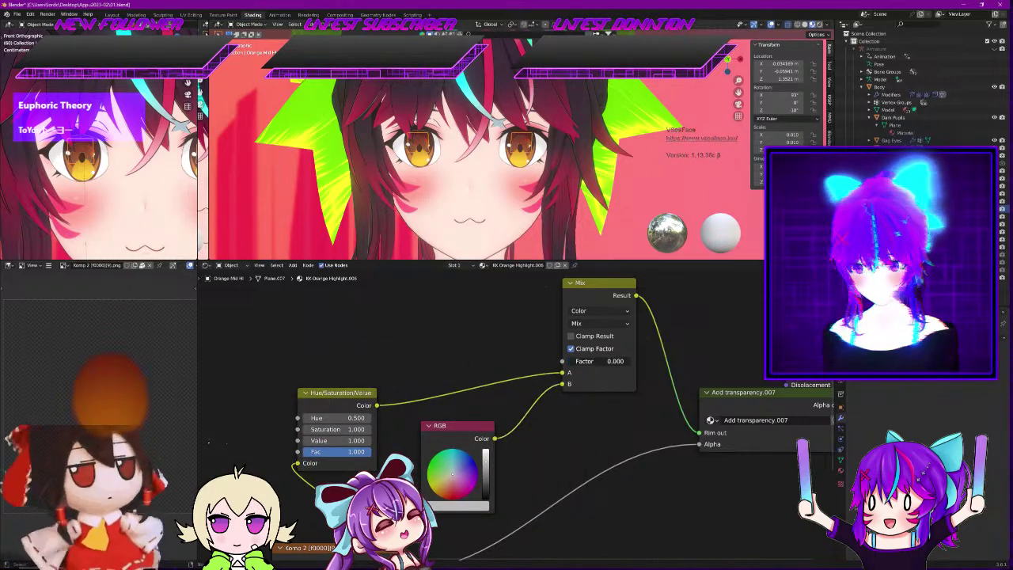
Try a Hue of 0 on the Hue/Saturation/Value node while viewing the eye up close, and return it to 0.5
{"action": "scroll", "coordinate": [524, 155], "scroll_direction": "up", "scroll_amount": 10}
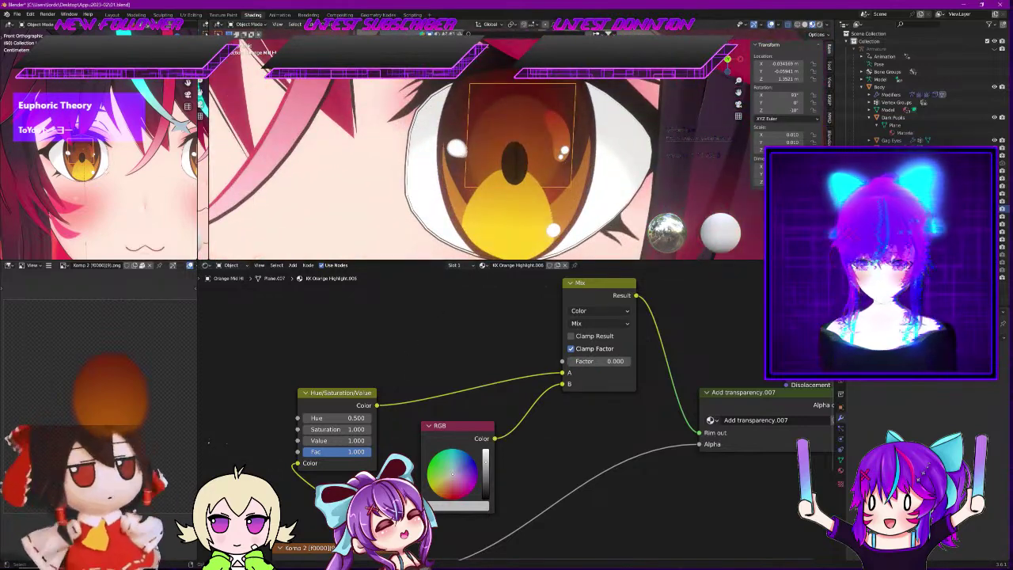
{"action": "scroll", "coordinate": [107, 170], "scroll_direction": "down", "scroll_amount": 3}
{"action": "scroll", "coordinate": [103, 162], "scroll_direction": "up", "scroll_amount": 6}
{"action": "scroll", "coordinate": [393, 375], "scroll_direction": "up", "scroll_amount": 1}
{"action": "middle_click_drag", "start_coordinate": [394, 376], "coordinate": [452, 325]}
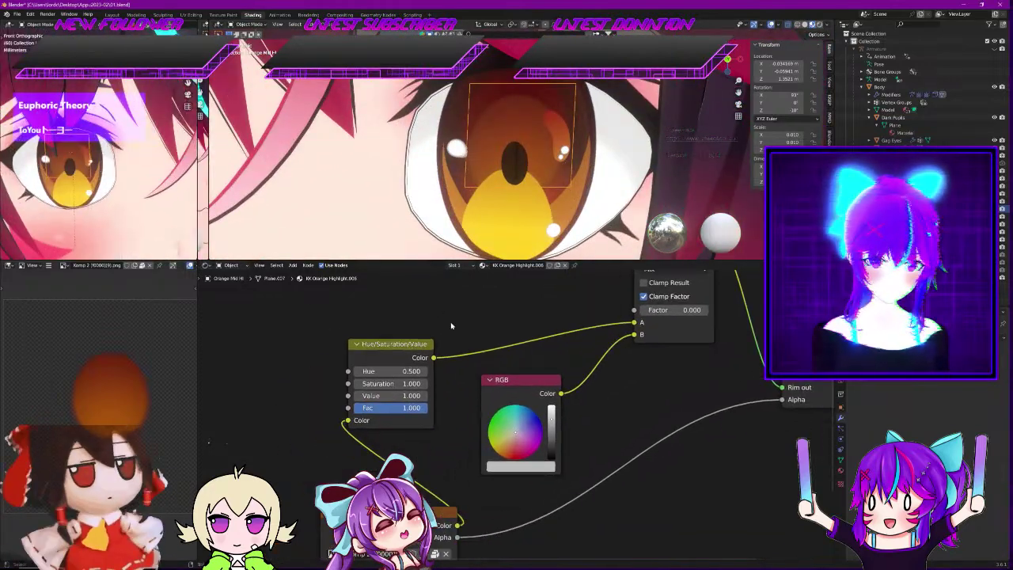
{"action": "scroll", "coordinate": [449, 326], "scroll_direction": "up", "scroll_amount": 6}
{"action": "left_click_drag", "start_coordinate": [283, 345], "coordinate": [348, 345]}
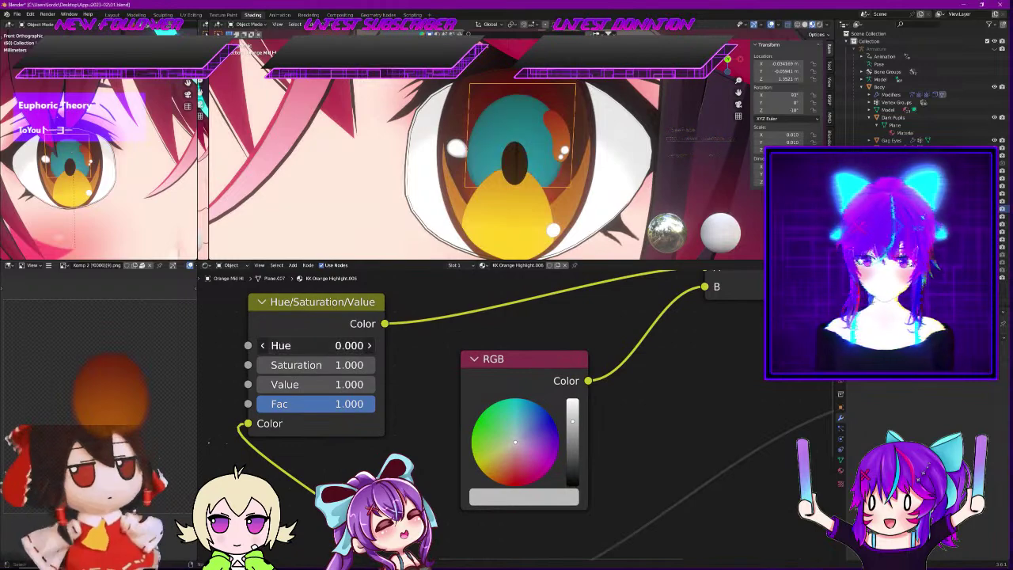
{"action": "left_click", "coordinate": [332, 345]}
{"action": "type", "text": "0.5"}
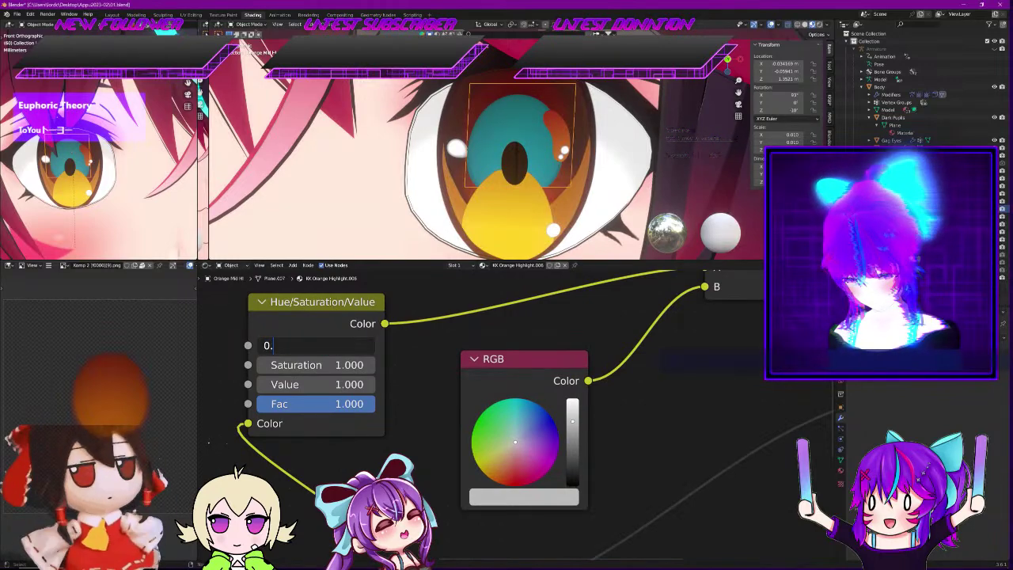
{"action": "key", "text": "Return"}
Try a Saturation of 0.2 on the Hue/Saturation/Value node and return it to 1
{"action": "left_click", "coordinate": [311, 364]}
{"action": "type", "text": "2"}
{"action": "key", "text": "Return"}
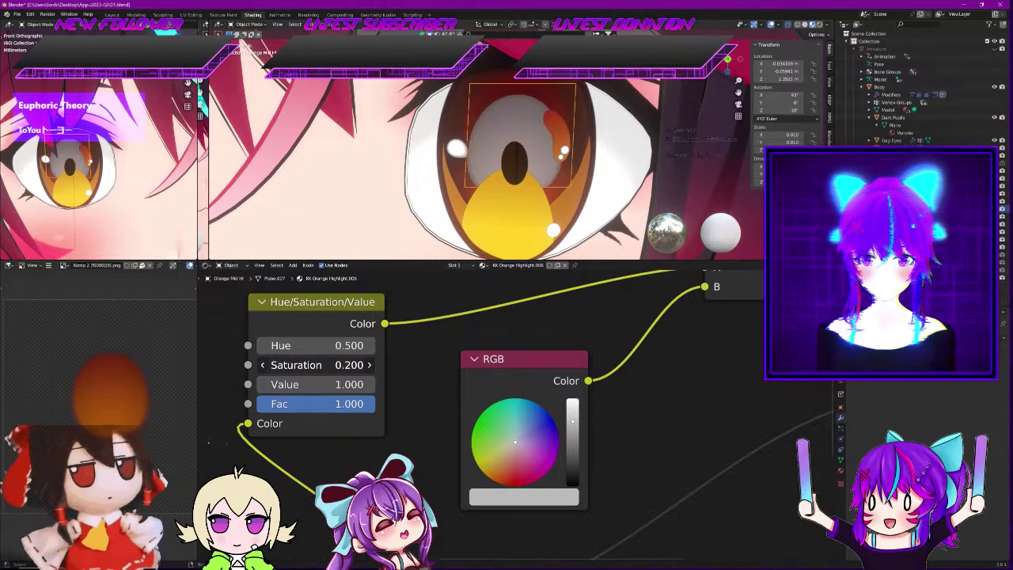
{"action": "left_click", "coordinate": [310, 364]}
{"action": "type", "text": "1"}
{"action": "key", "text": "Return"}
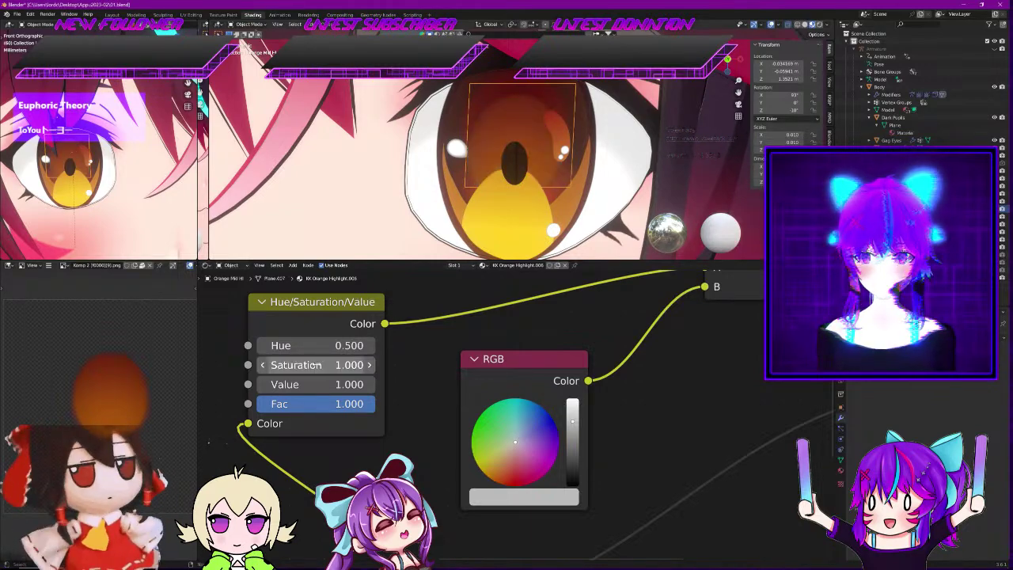
Raise the Hue/Saturation/Value node's Saturation to 2 and its Value to 1.3
{"action": "left_click_drag", "start_coordinate": [316, 385], "coordinate": [380, 384]}
{"action": "mouse_move", "coordinate": [316, 384]}
{"action": "left_mouse_down"}
{"action": "mouse_move", "coordinate": [293, 384]}
{"action": "mouse_move", "coordinate": [312, 383]}
{"action": "left_mouse_up"}
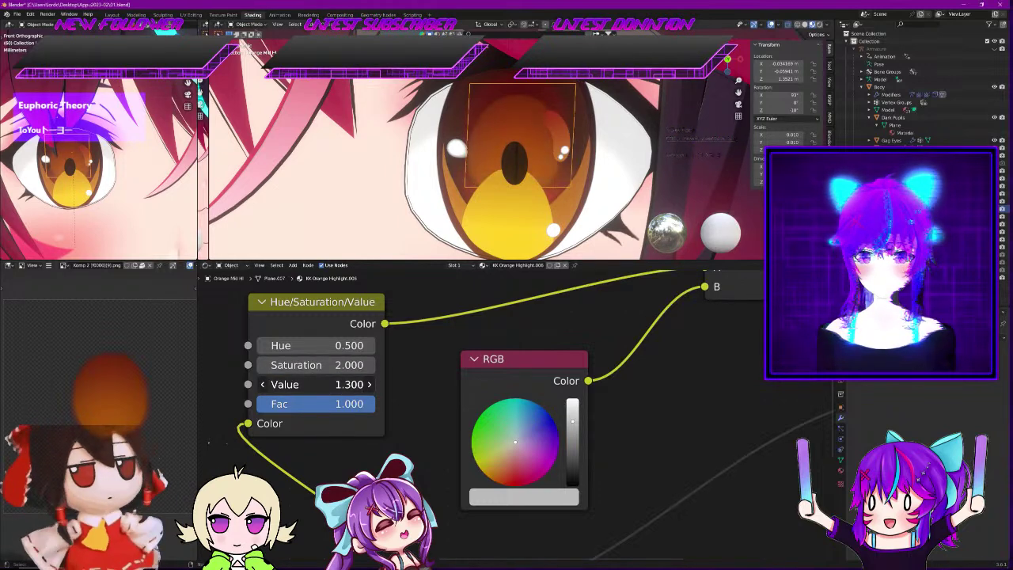
{"action": "scroll", "coordinate": [524, 176], "scroll_direction": "down", "scroll_amount": 4}
{"action": "scroll", "coordinate": [524, 175], "scroll_direction": "up", "scroll_amount": 4}
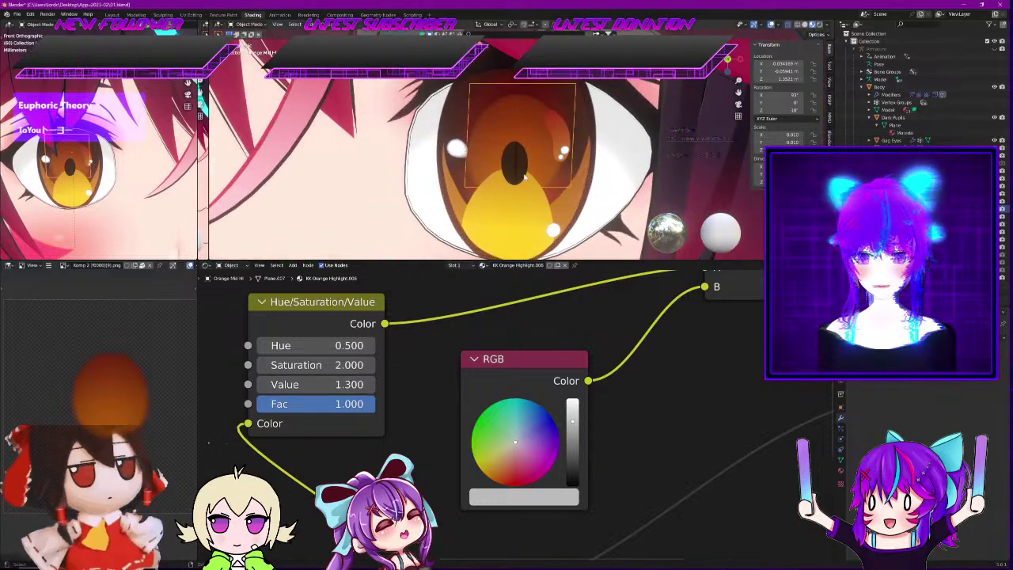
Try Values of 1.5 and 1.1 on the Hue/Saturation/Value node, and settle on 1.2
{"action": "left_click_drag", "start_coordinate": [338, 404], "coordinate": [326, 385]}
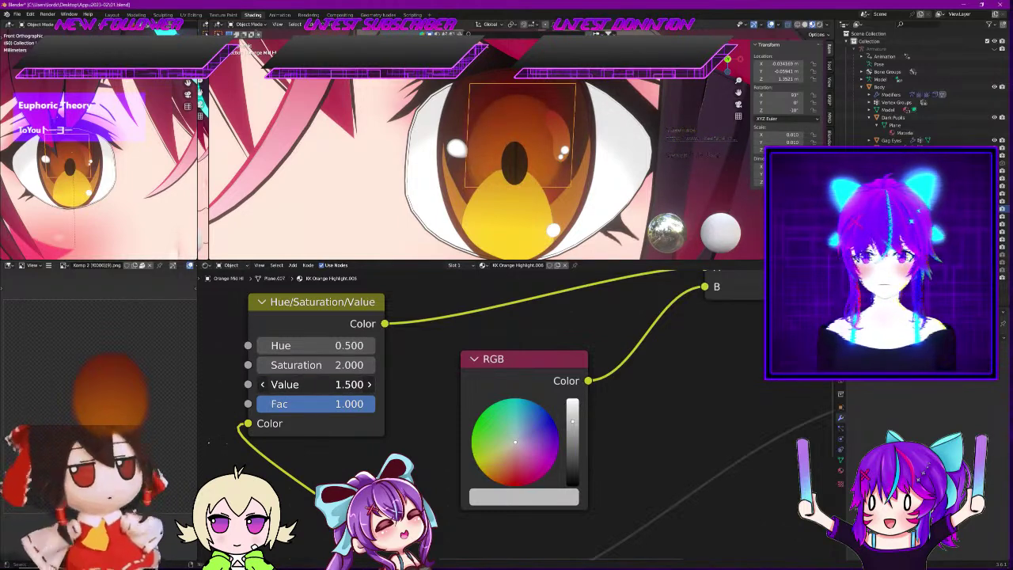
{"action": "left_click_drag", "start_coordinate": [338, 385], "coordinate": [313, 384]}
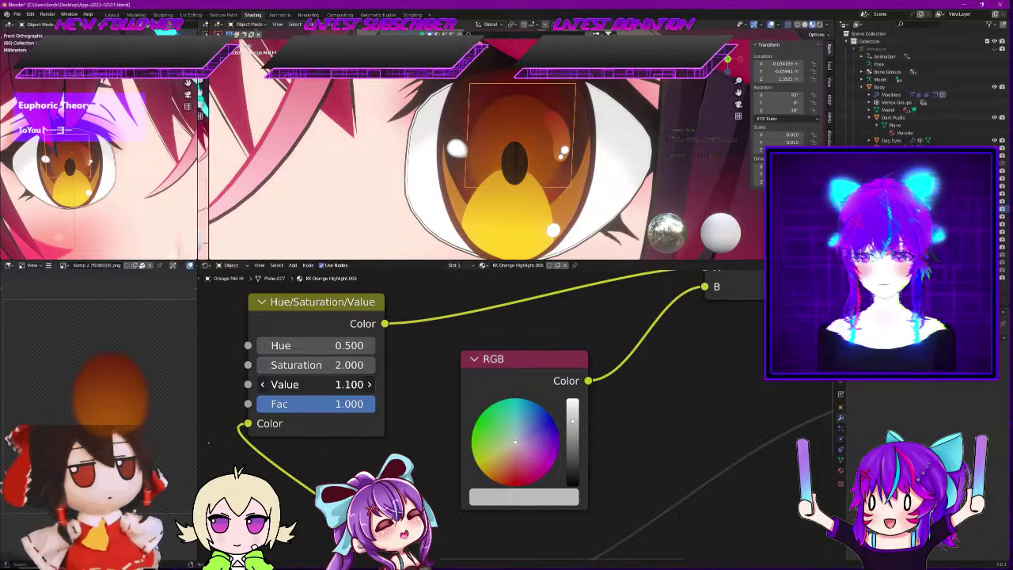
{"action": "left_click", "coordinate": [317, 384]}
{"action": "key", "text": "End"}
{"action": "key", "text": "BackSpace"}
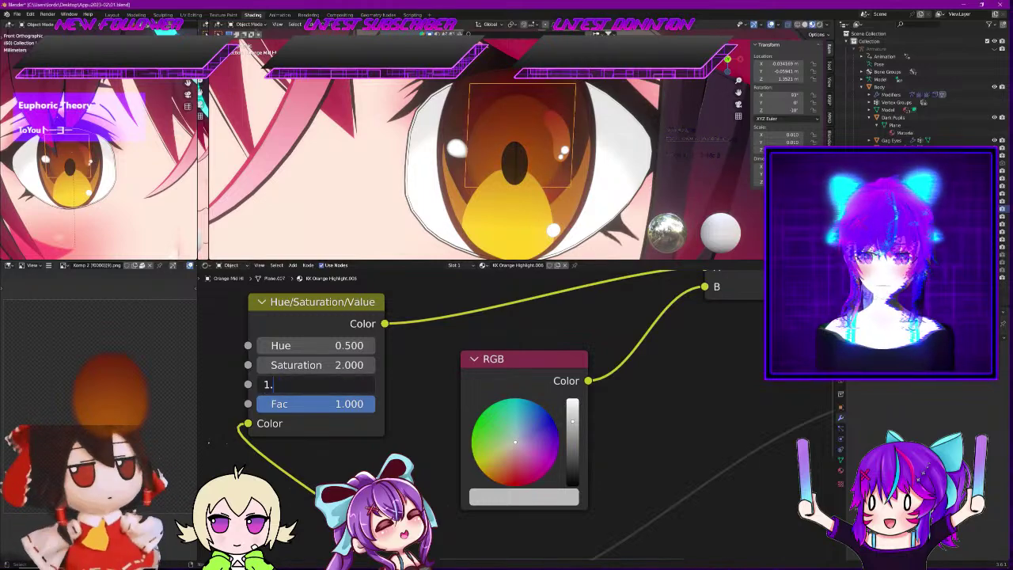
{"action": "type", "text": "2"}
{"action": "key", "text": "Return"}
Try a Mix factor of 0.077 and darken the RGB node's color to nearly black
{"action": "scroll", "coordinate": [517, 334], "scroll_direction": "down", "scroll_amount": 2}
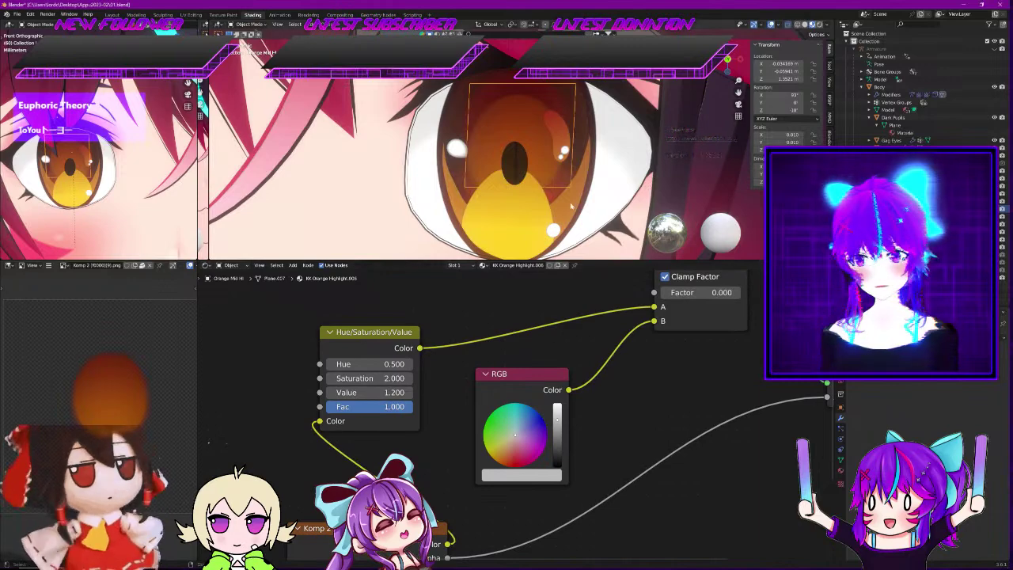
{"action": "middle_click_drag", "start_coordinate": [666, 400], "coordinate": [544, 425]}
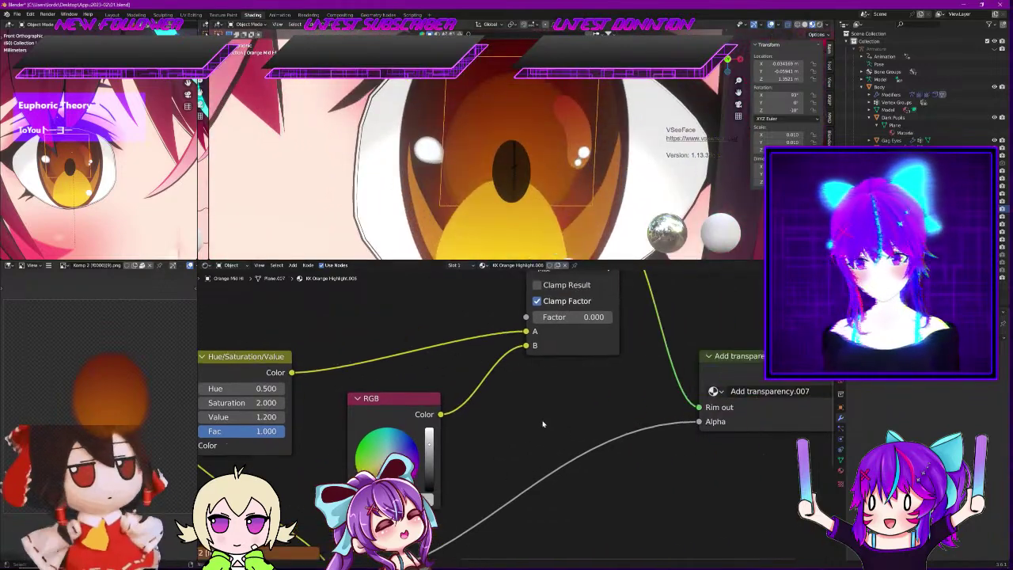
{"action": "left_click_drag", "start_coordinate": [570, 316], "coordinate": [594, 316]}
{"action": "left_click_drag", "start_coordinate": [386, 461], "coordinate": [377, 469]}
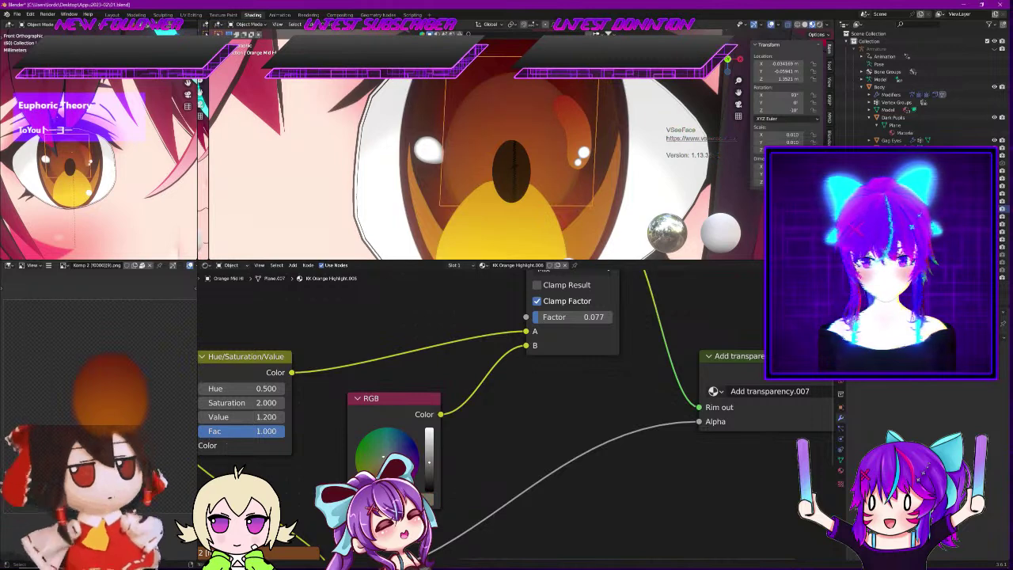
{"action": "left_click_drag", "start_coordinate": [430, 466], "coordinate": [429, 486]}
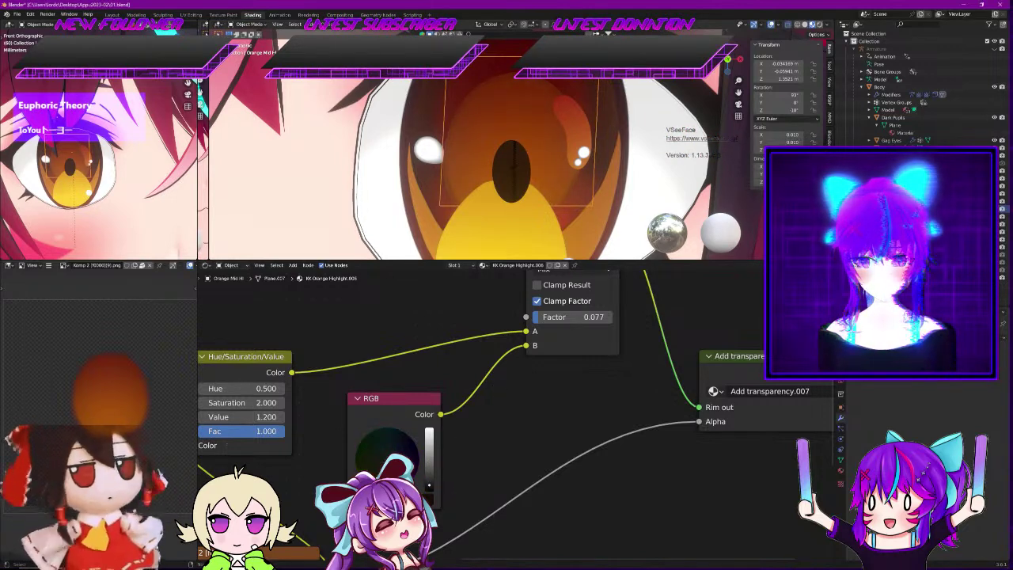
Try a Mix factor of 0.740, brighten the RGB color to a reddish brown, and return the factor to 0
{"action": "left_click_drag", "start_coordinate": [556, 316], "coordinate": [613, 316]}
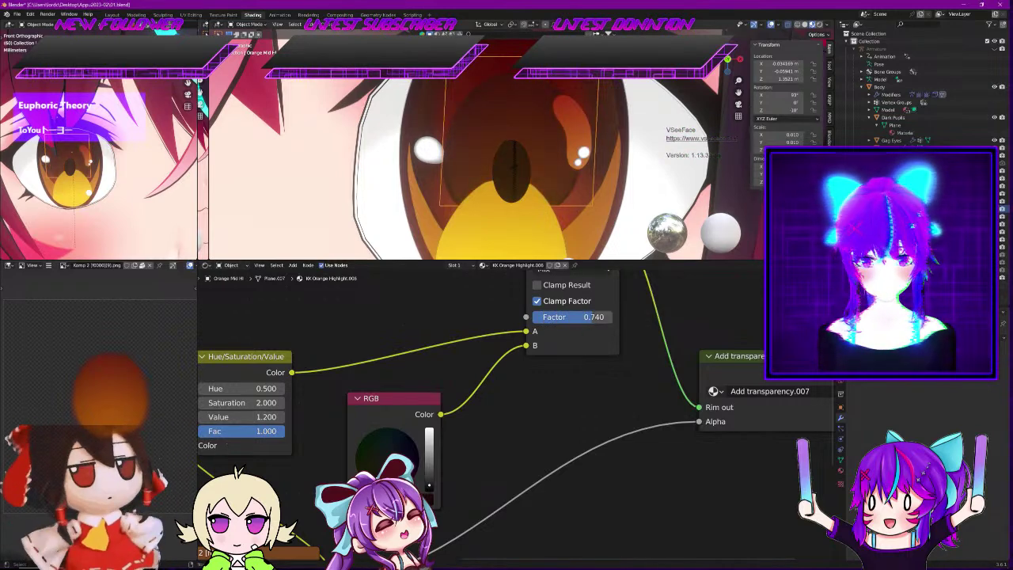
{"action": "left_click_drag", "start_coordinate": [429, 466], "coordinate": [430, 464]}
{"action": "left_click", "coordinate": [428, 499]}
{"action": "left_click", "coordinate": [463, 443]}
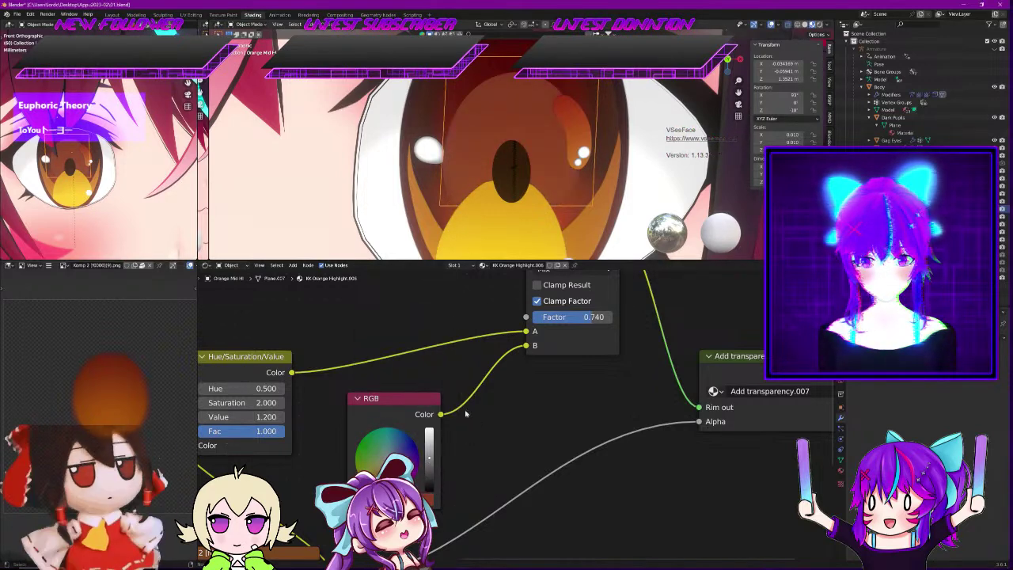
{"action": "left_click_drag", "start_coordinate": [599, 317], "coordinate": [532, 320]}
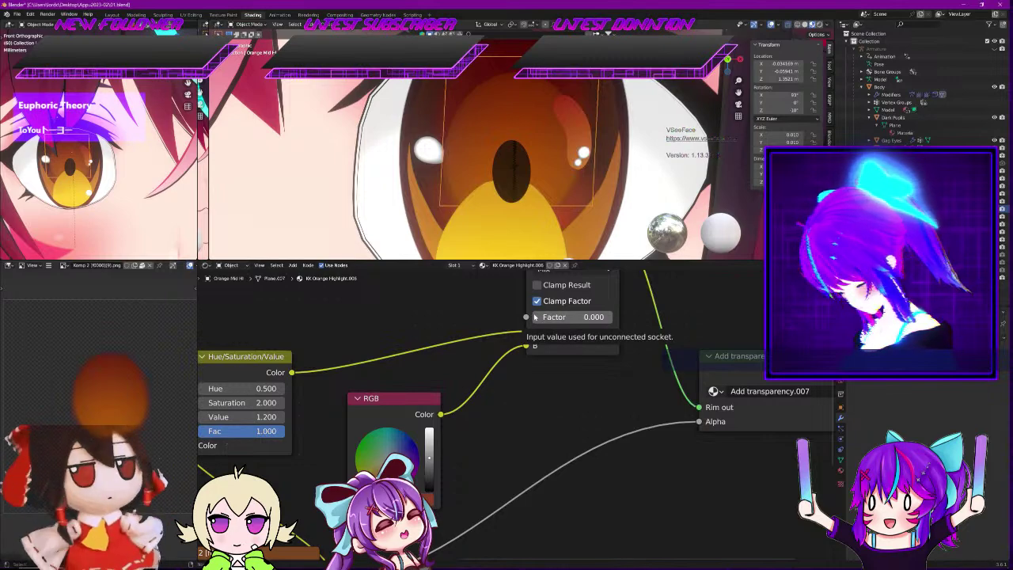
Test blue, green and olive RGB colors with the Mix factor at 0.083, and return the factor to 0
{"action": "scroll", "coordinate": [534, 316], "scroll_direction": "down", "scroll_amount": 2}
{"action": "scroll", "coordinate": [534, 317], "scroll_direction": "up", "scroll_amount": 3}
{"action": "scroll", "coordinate": [501, 391], "scroll_direction": "up", "scroll_amount": 1}
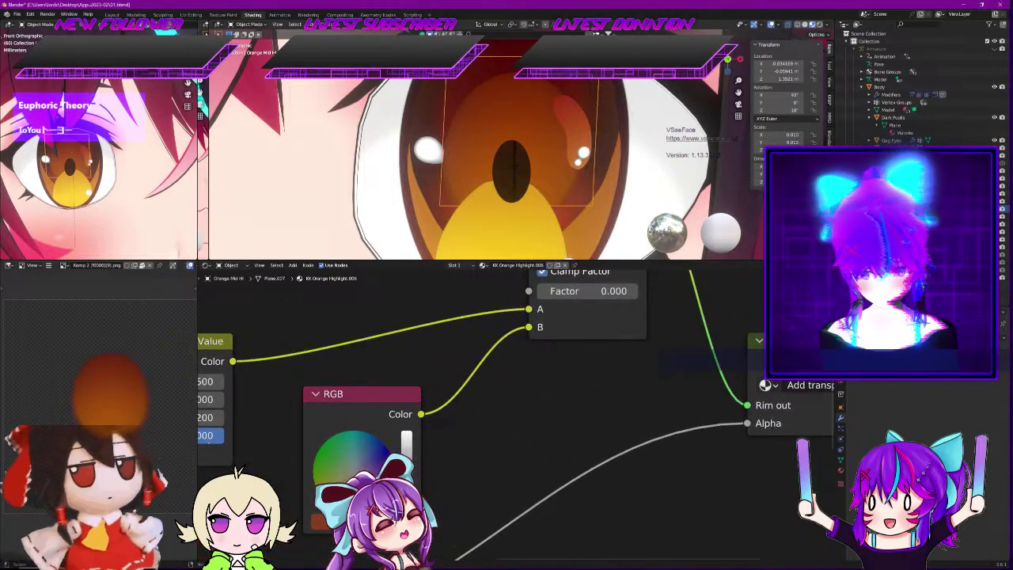
{"action": "left_click_drag", "start_coordinate": [326, 498], "coordinate": [372, 434]}
{"action": "left_click_drag", "start_coordinate": [599, 290], "coordinate": [608, 290]}
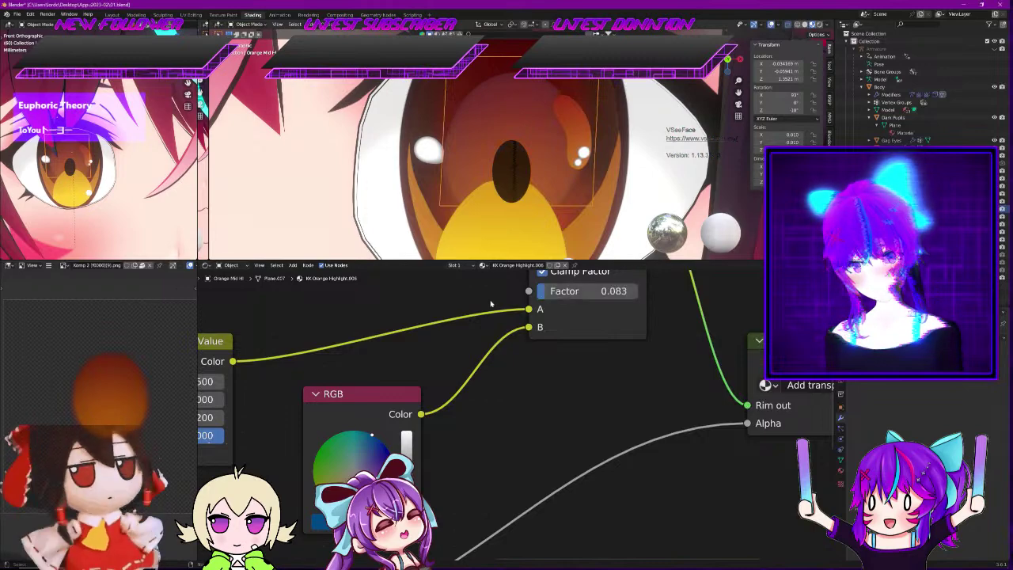
{"action": "scroll", "coordinate": [540, 148], "scroll_direction": "down", "scroll_amount": 6}
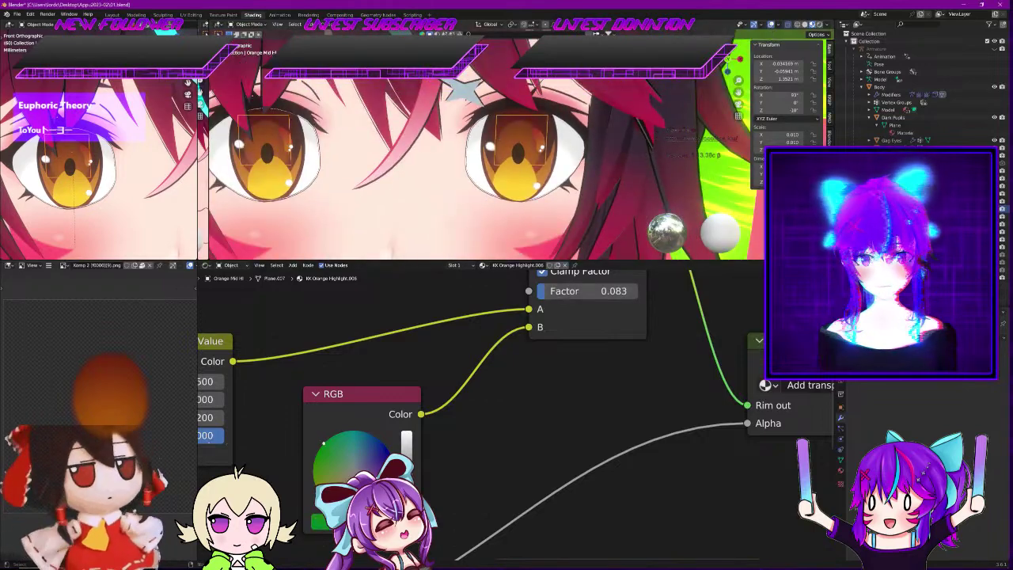
{"action": "left_click_drag", "start_coordinate": [605, 290], "coordinate": [546, 291]}
Add an Alpha mask toggle node group beside the image texture node
{"action": "scroll", "coordinate": [512, 439], "scroll_direction": "down", "scroll_amount": 2}
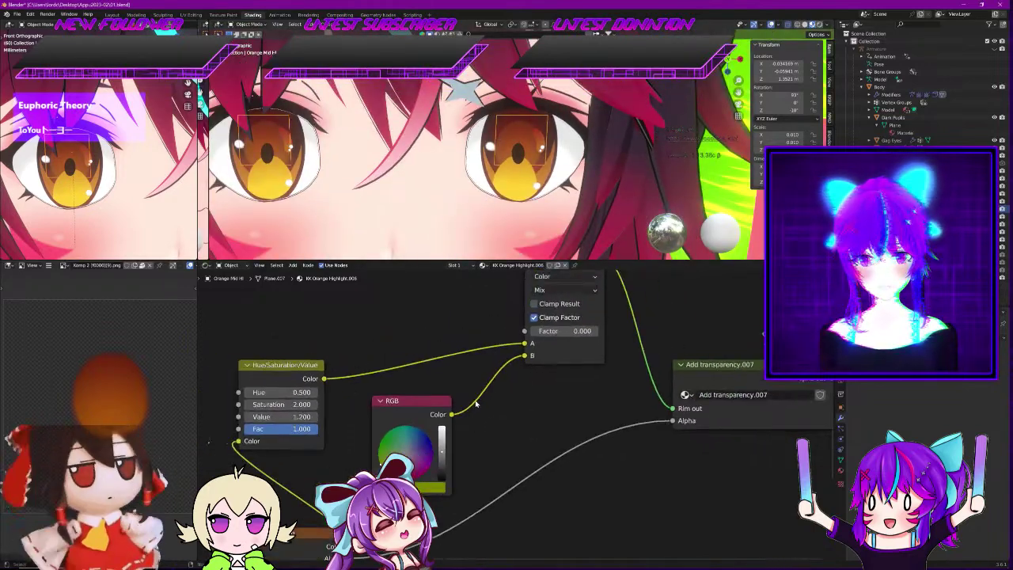
{"action": "scroll", "coordinate": [328, 396], "scroll_direction": "down", "scroll_amount": 2}
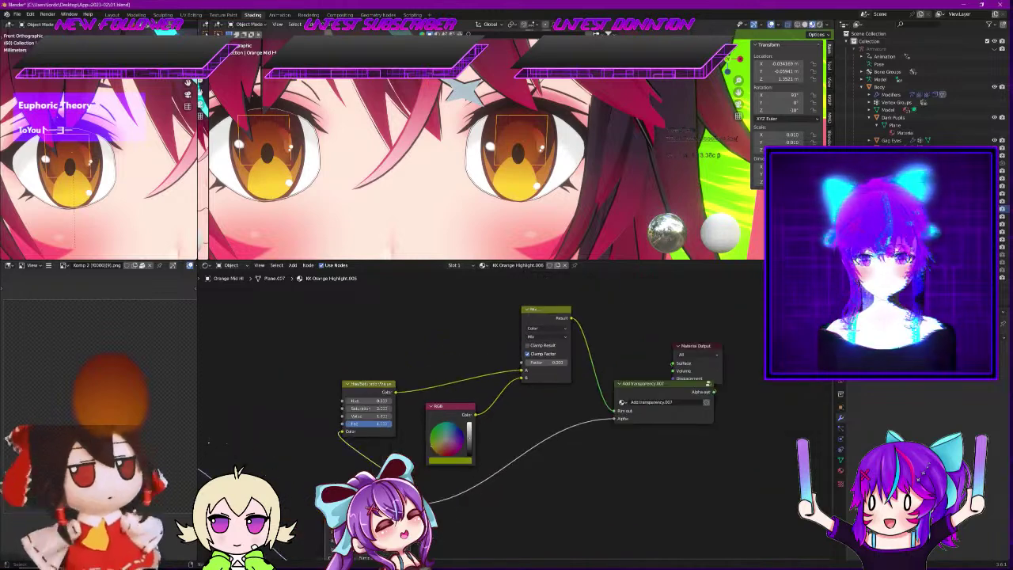
{"action": "scroll", "coordinate": [118, 320], "scroll_direction": "up", "scroll_amount": 5}
{"action": "middle_click_drag", "start_coordinate": [119, 321], "coordinate": [104, 356]}
{"action": "scroll", "coordinate": [112, 378], "scroll_direction": "down", "scroll_amount": 3}
{"action": "middle_click_drag", "start_coordinate": [561, 489], "coordinate": [812, 399]}
{"action": "key", "text": "shift+a"}
{"action": "left_click", "coordinate": [440, 462]}
{"action": "type", "text": "alpha"}
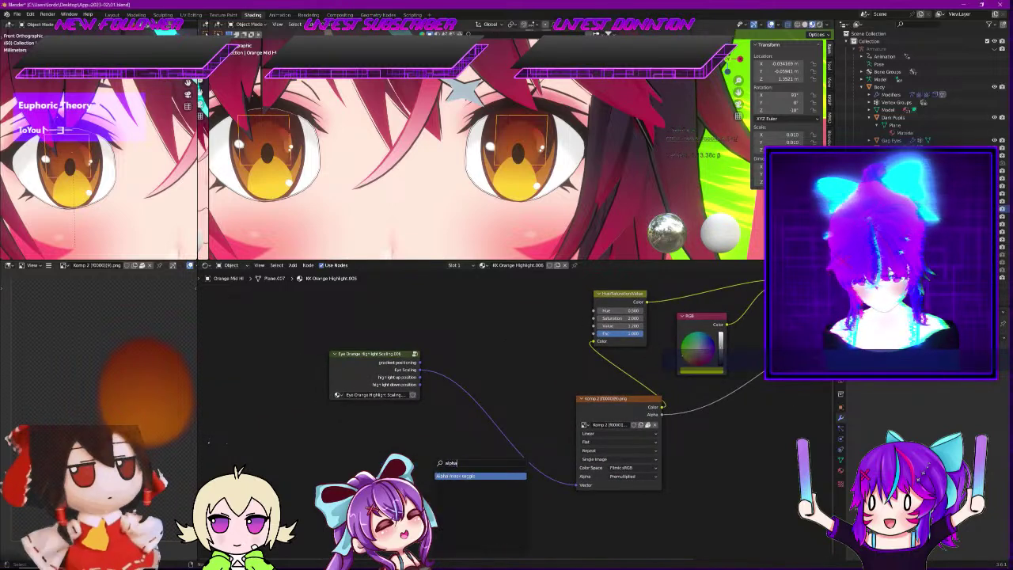
{"action": "key", "text": "Return"}
{"action": "left_click", "coordinate": [432, 481]}
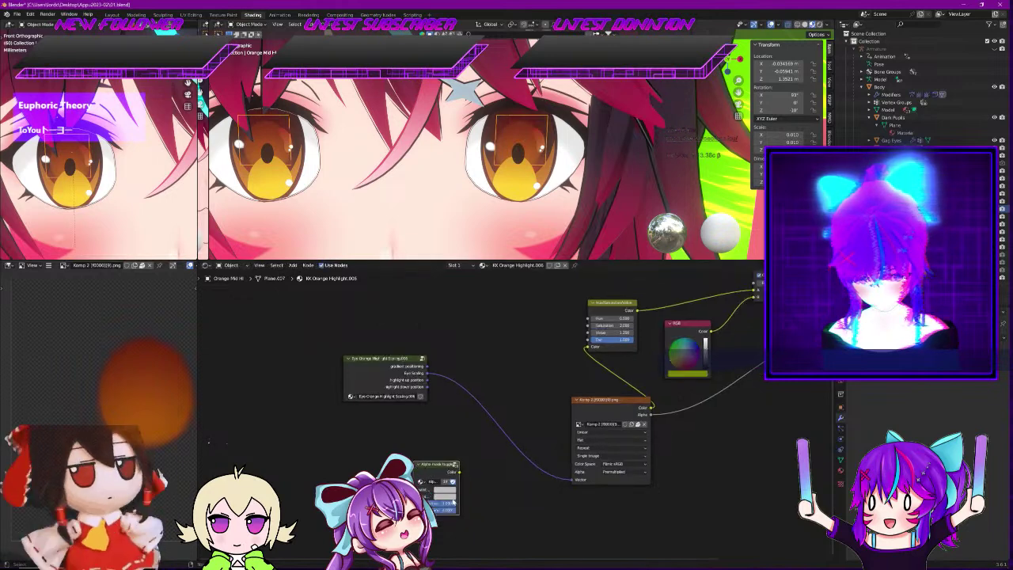
{"action": "left_click_drag", "start_coordinate": [459, 495], "coordinate": [492, 493]}
Rearrange the image texture, Add transparency and Material Output nodes, leaving room before the Material Output
{"action": "scroll", "coordinate": [522, 484], "scroll_direction": "down", "scroll_amount": 3}
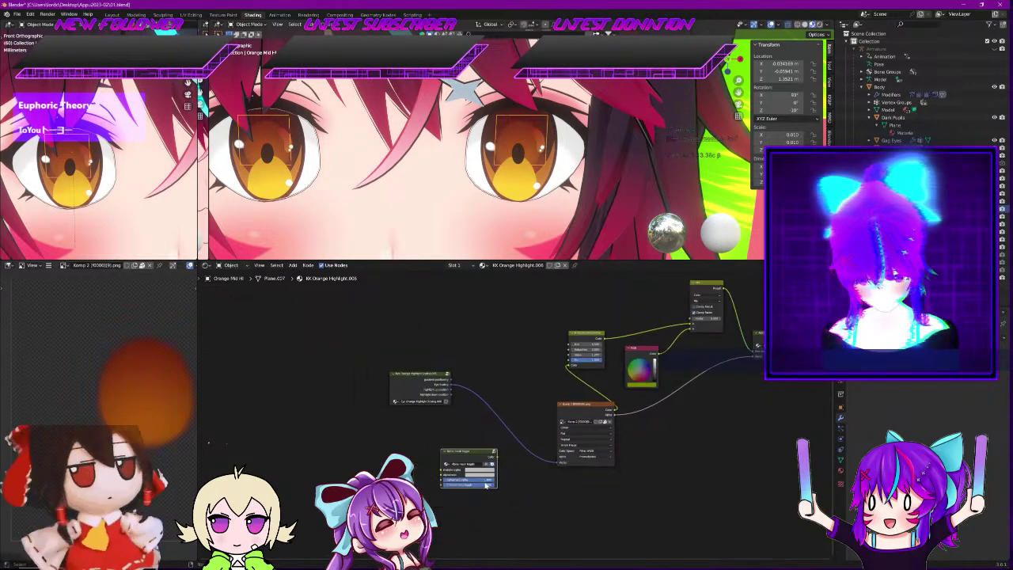
{"action": "middle_click_drag", "start_coordinate": [531, 484], "coordinate": [394, 489]}
{"action": "left_click_drag", "start_coordinate": [446, 416], "coordinate": [383, 437]}
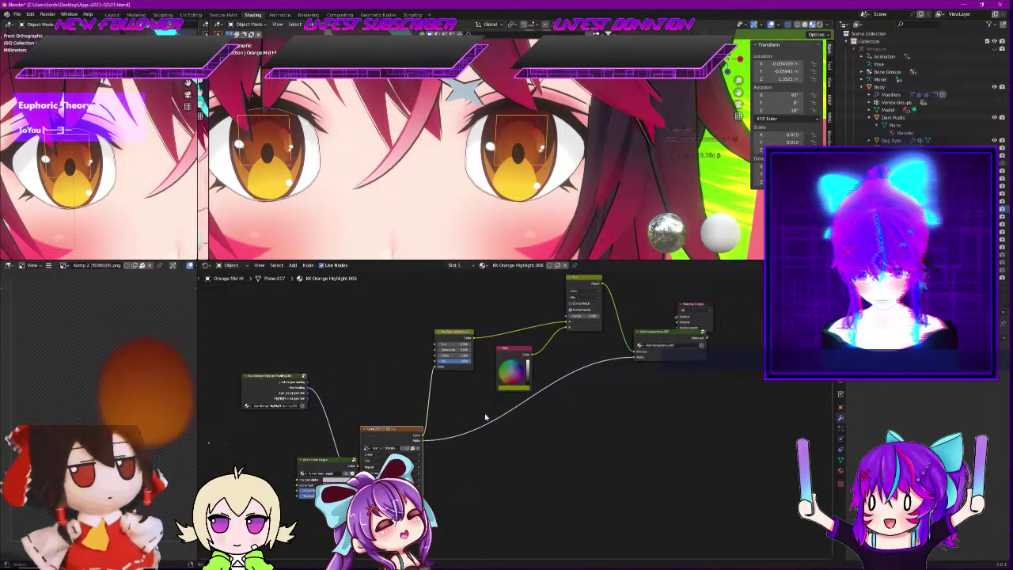
{"action": "left_click_drag", "start_coordinate": [657, 330], "coordinate": [669, 383]}
{"action": "left_click_drag", "start_coordinate": [702, 305], "coordinate": [808, 304]}
{"action": "left_click_drag", "start_coordinate": [686, 387], "coordinate": [692, 387]}
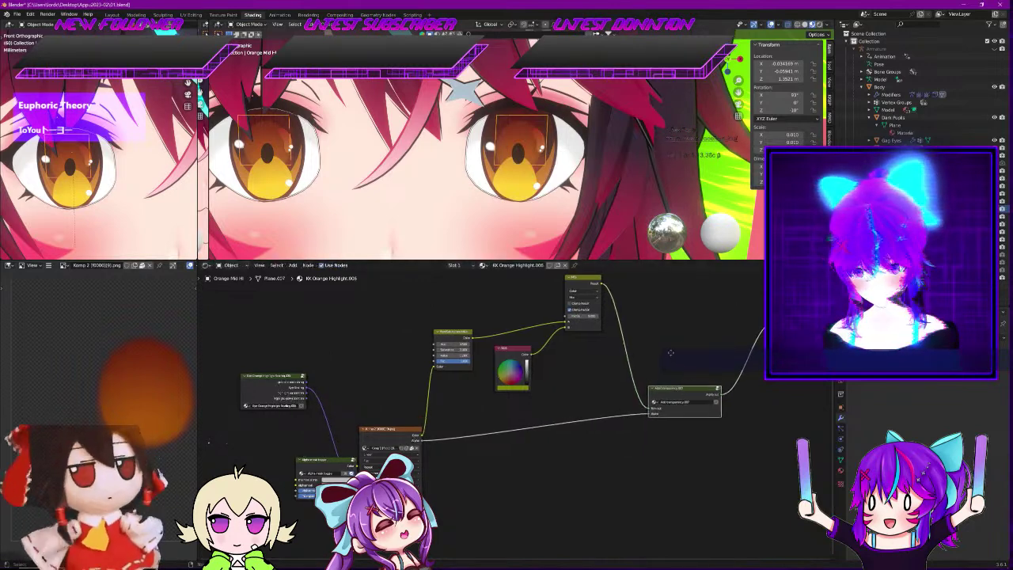
Try inserting the Alpha mask toggle before the Material Output, with Add transparency's Alpha out linked to its alphamask input
{"action": "middle_click_drag", "start_coordinate": [398, 460], "coordinate": [330, 460]}
{"action": "left_click_drag", "start_coordinate": [252, 465], "coordinate": [687, 351]}
{"action": "scroll", "coordinate": [673, 386], "scroll_direction": "up", "scroll_amount": 3}
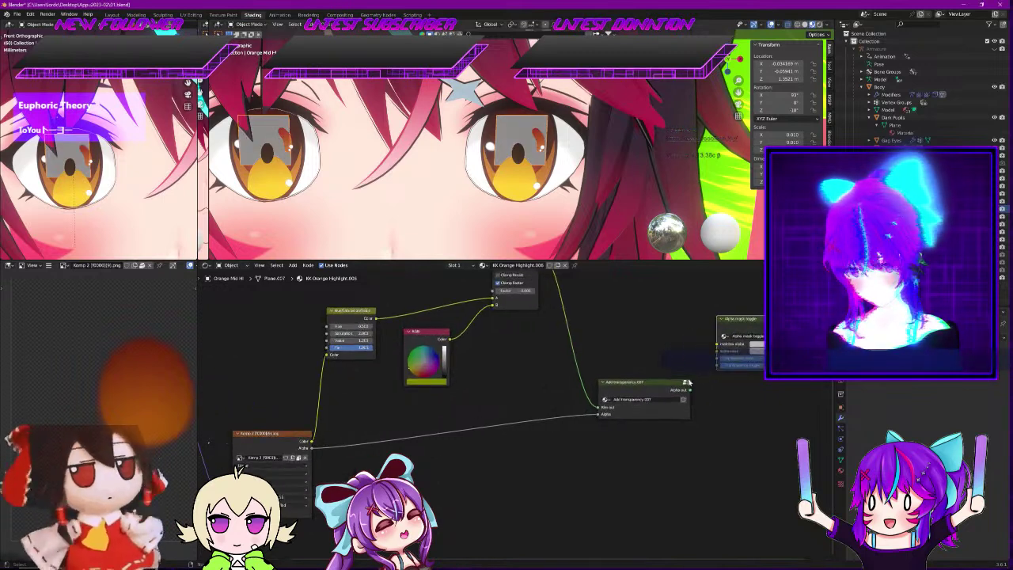
{"action": "middle_click_drag", "start_coordinate": [685, 382], "coordinate": [598, 412]}
{"action": "left_click_drag", "start_coordinate": [603, 420], "coordinate": [631, 383]}
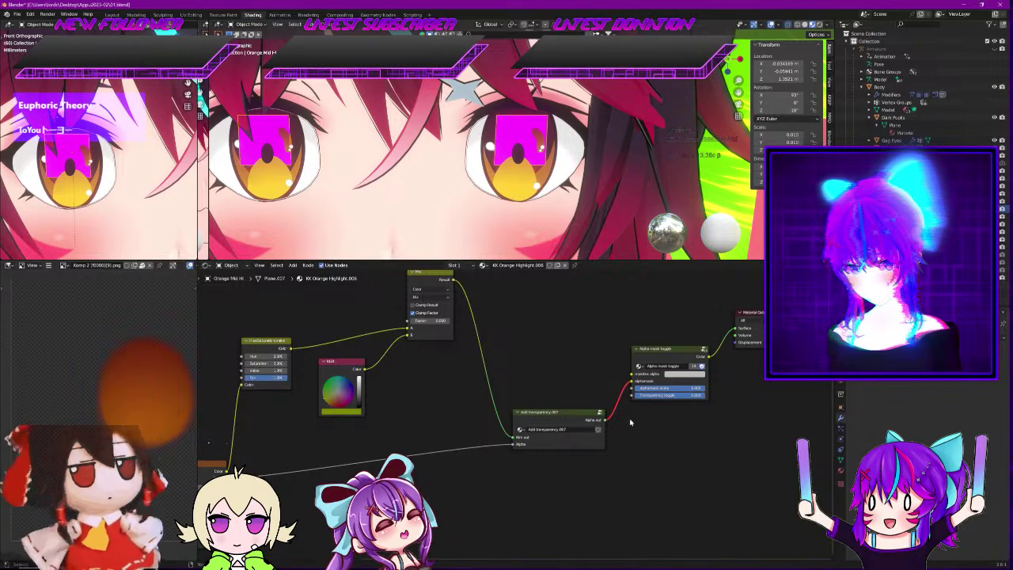
{"action": "left_click_drag", "start_coordinate": [604, 421], "coordinate": [627, 384]}
{"action": "key", "text": "Escape"}
Reposition the Add transparency and Alpha mask toggle nodes and relink the toggle's Color output to the Material Output
{"action": "left_click_drag", "start_coordinate": [669, 348], "coordinate": [673, 429]}
{"action": "left_click_drag", "start_coordinate": [603, 416], "coordinate": [625, 398]}
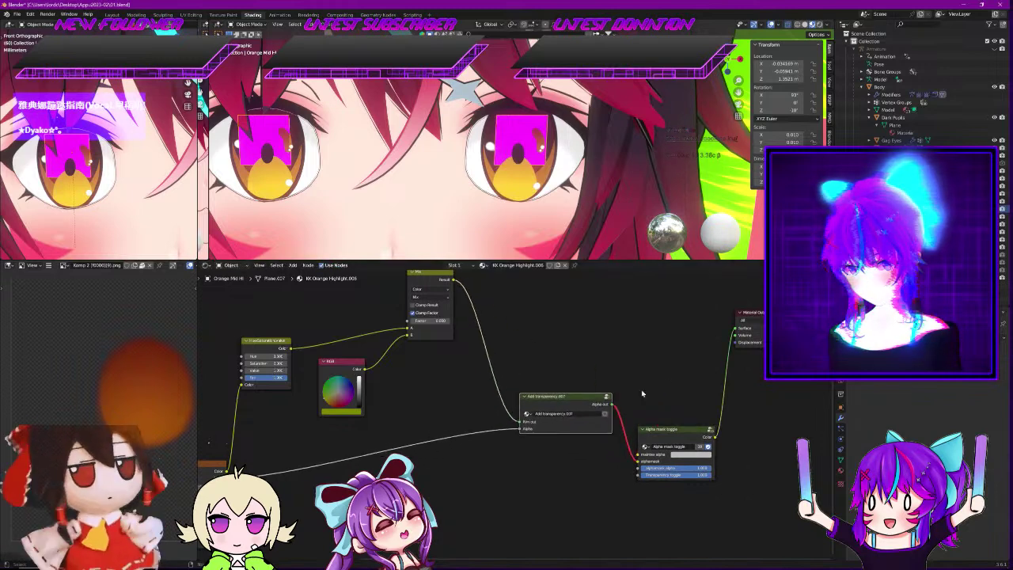
{"action": "left_click_drag", "start_coordinate": [735, 328], "coordinate": [672, 414]}
{"action": "mouse_move", "coordinate": [613, 404]}
{"action": "left_mouse_down"}
{"action": "mouse_move", "coordinate": [685, 385]}
{"action": "mouse_move", "coordinate": [621, 400]}
{"action": "left_mouse_up"}
{"action": "left_click_drag", "start_coordinate": [714, 436], "coordinate": [734, 328]}
{"action": "left_click_drag", "start_coordinate": [672, 429], "coordinate": [698, 451]}
{"action": "middle_click_drag", "start_coordinate": [633, 398], "coordinate": [684, 369]}
{"action": "scroll", "coordinate": [518, 414], "scroll_direction": "down", "scroll_amount": 2}
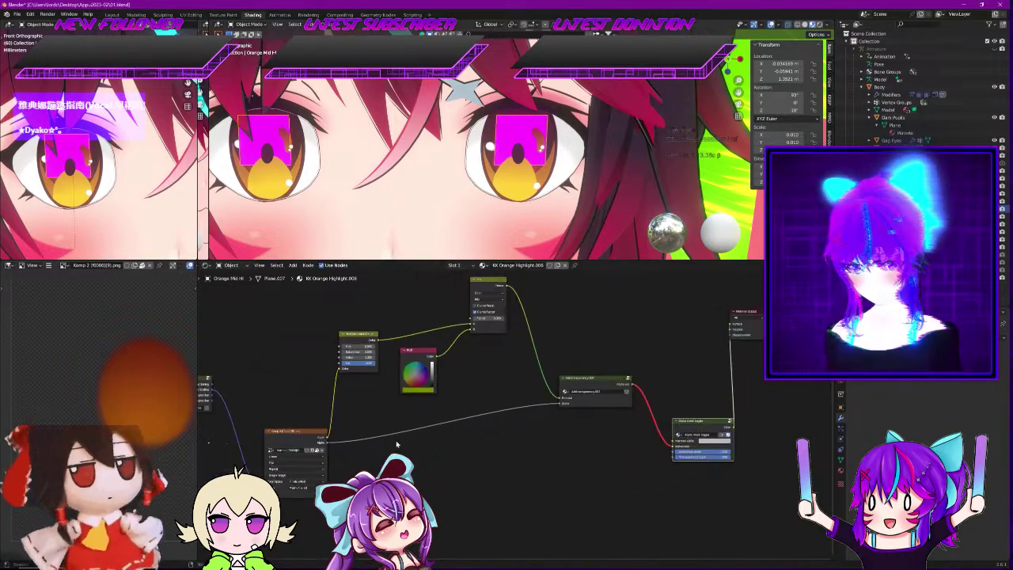
{"action": "middle_click_drag", "start_coordinate": [465, 401], "coordinate": [457, 421]}
{"action": "scroll", "coordinate": [457, 420], "scroll_direction": "down", "scroll_amount": 1}
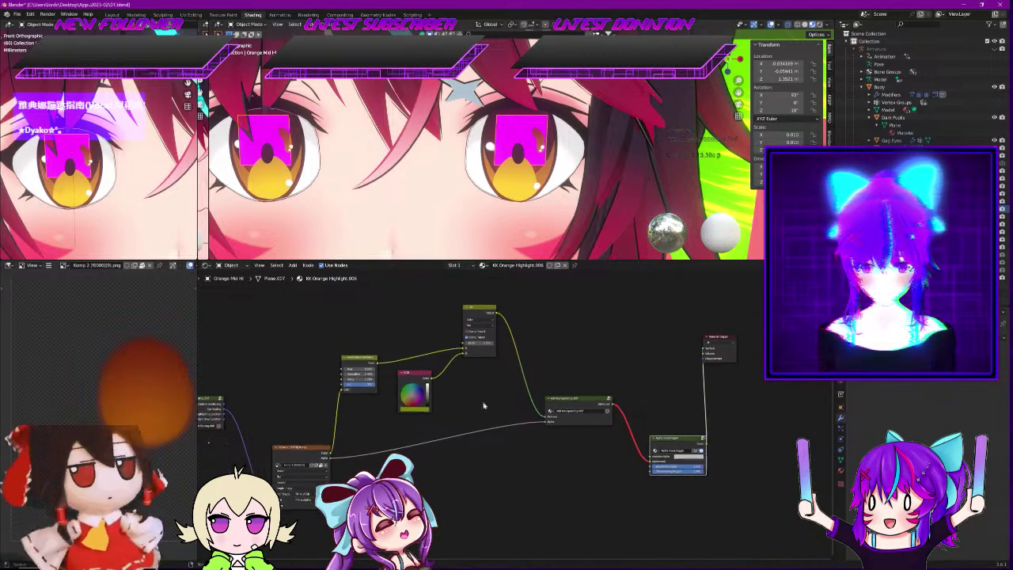
Try linking the Mix node's Result to the Alpha mask toggle's mainline alpha input
{"action": "left_click_drag", "start_coordinate": [496, 316], "coordinate": [654, 461]}
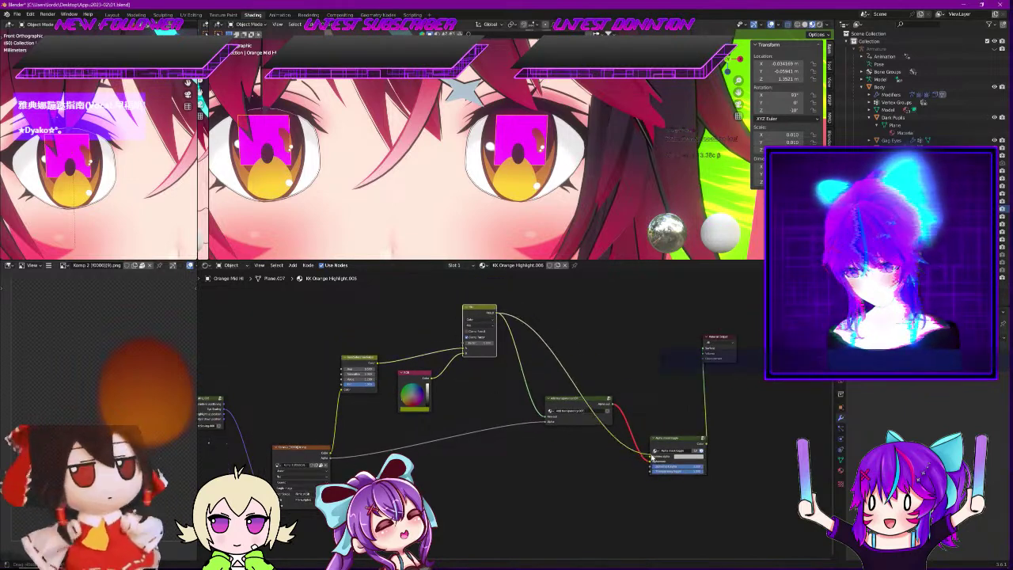
{"action": "left_click_drag", "start_coordinate": [651, 458], "coordinate": [654, 457]}
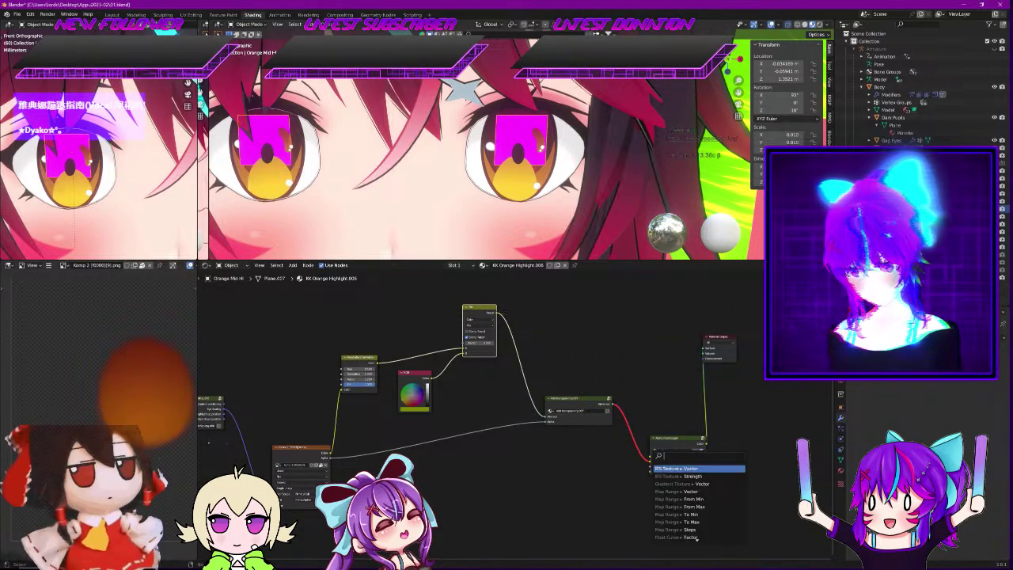
{"action": "left_click_drag", "start_coordinate": [496, 314], "coordinate": [661, 462]}
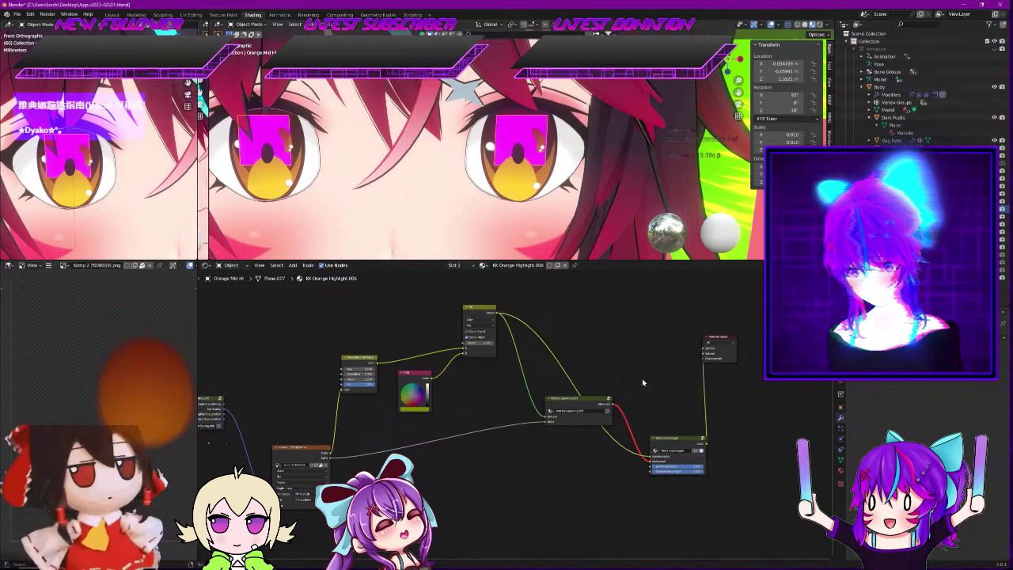
{"action": "scroll", "coordinate": [647, 381], "scroll_direction": "up", "scroll_amount": 1}
Delete the Alpha mask toggle node and link Add transparency's Alpha out to the Material Output's Surface
{"action": "left_click", "coordinate": [696, 443]}
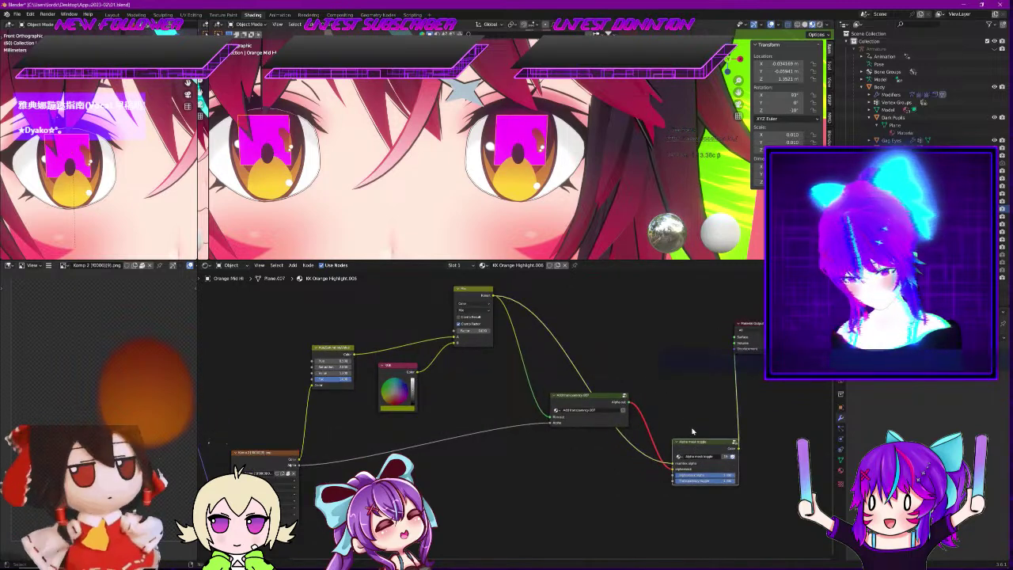
{"action": "key", "text": "x"}
{"action": "left_click_drag", "start_coordinate": [630, 405], "coordinate": [737, 337]}
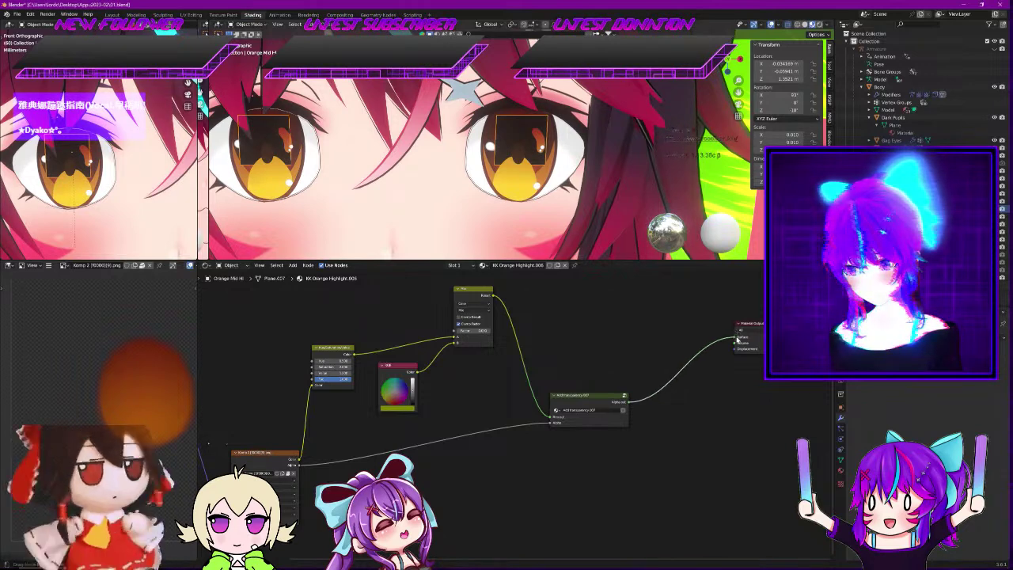
{"action": "key", "text": "shift+a"}
{"action": "left_click", "coordinate": [553, 484]}
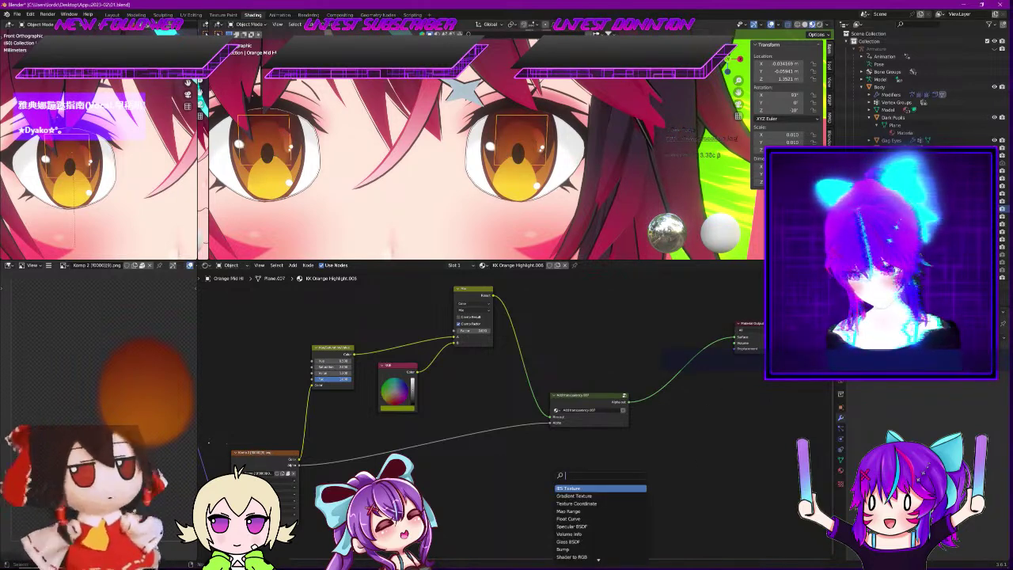
{"action": "key", "text": "Escape"}
Delete the RGB and Mix nodes and link the Hue/Saturation/Value Color output to Add transparency's Rim out input
{"action": "scroll", "coordinate": [520, 412], "scroll_direction": "up", "scroll_amount": 2}
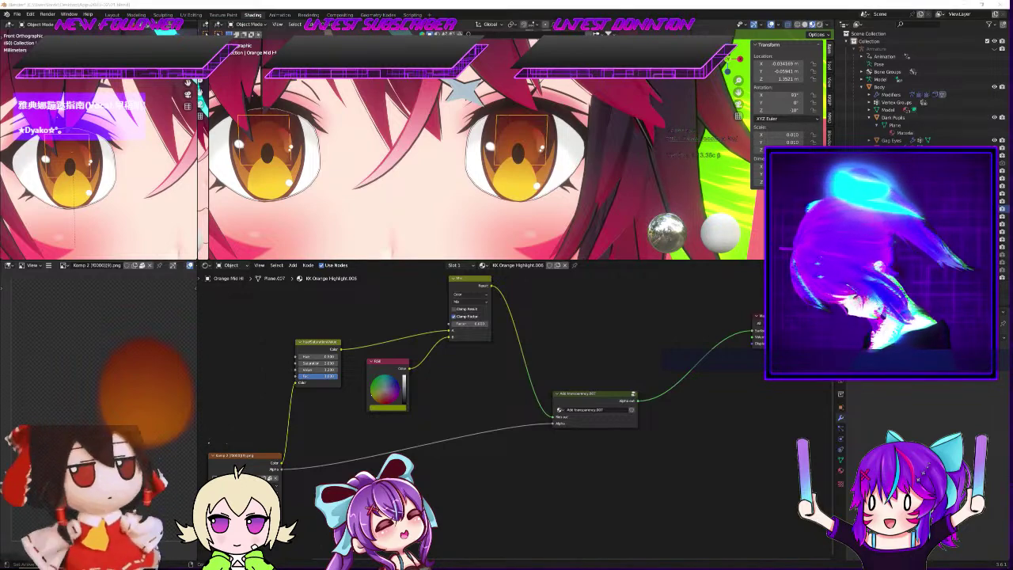
{"action": "scroll", "coordinate": [533, 162], "scroll_direction": "up", "scroll_amount": 3}
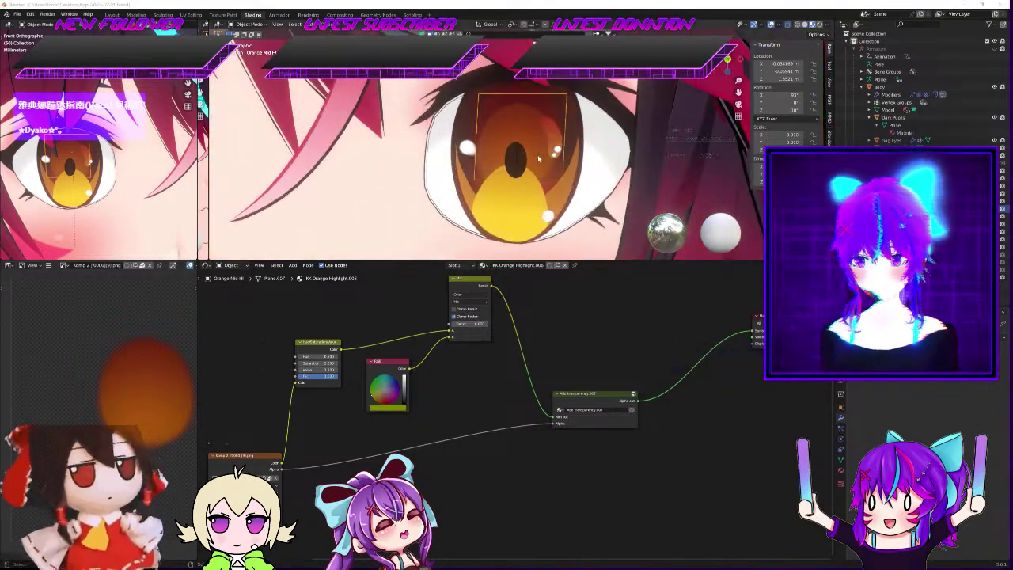
{"action": "scroll", "coordinate": [532, 163], "scroll_direction": "up", "scroll_amount": 3}
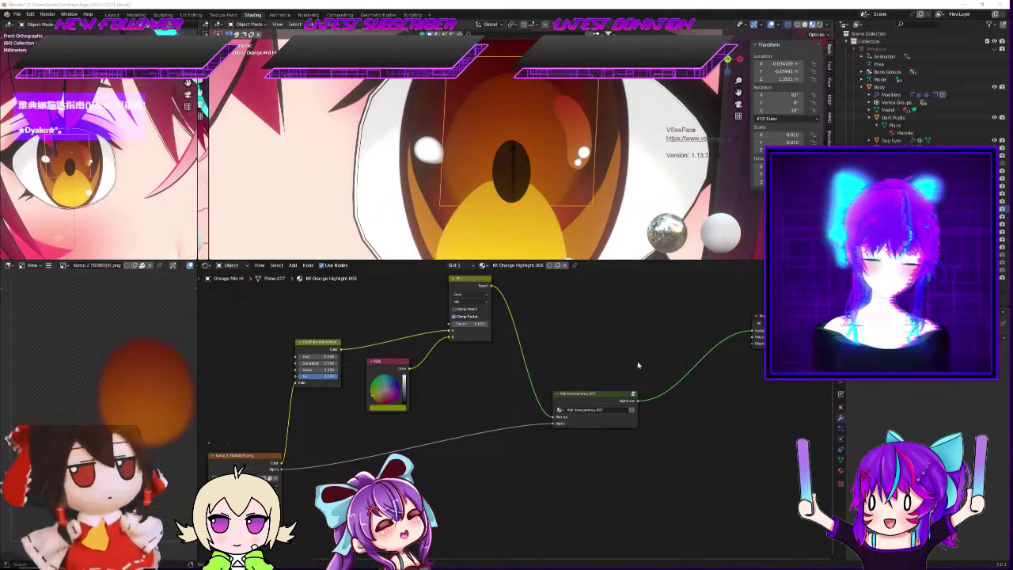
{"action": "scroll", "coordinate": [614, 353], "scroll_direction": "up", "scroll_amount": 2}
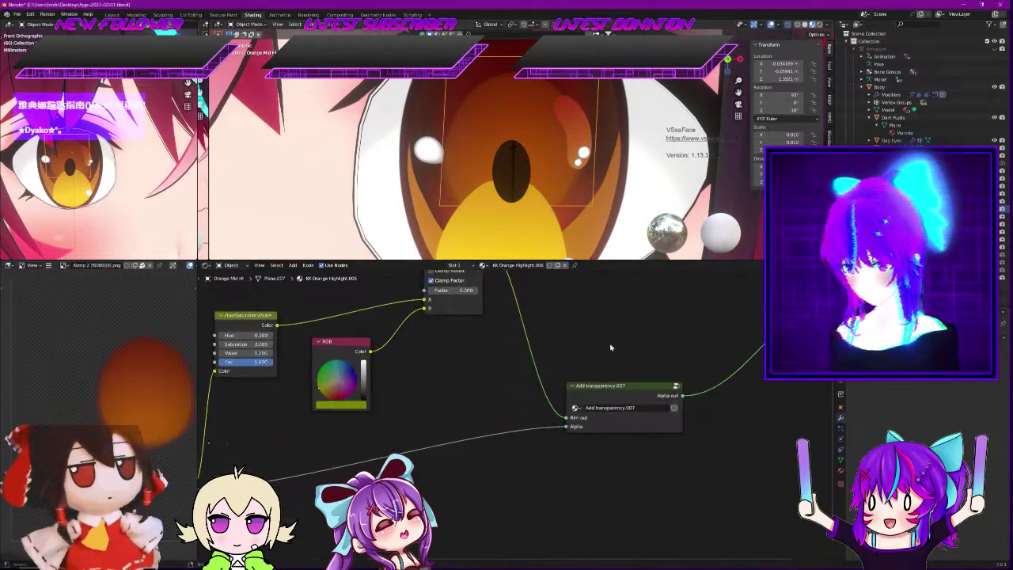
{"action": "middle_click_drag", "start_coordinate": [610, 346], "coordinate": [479, 365]}
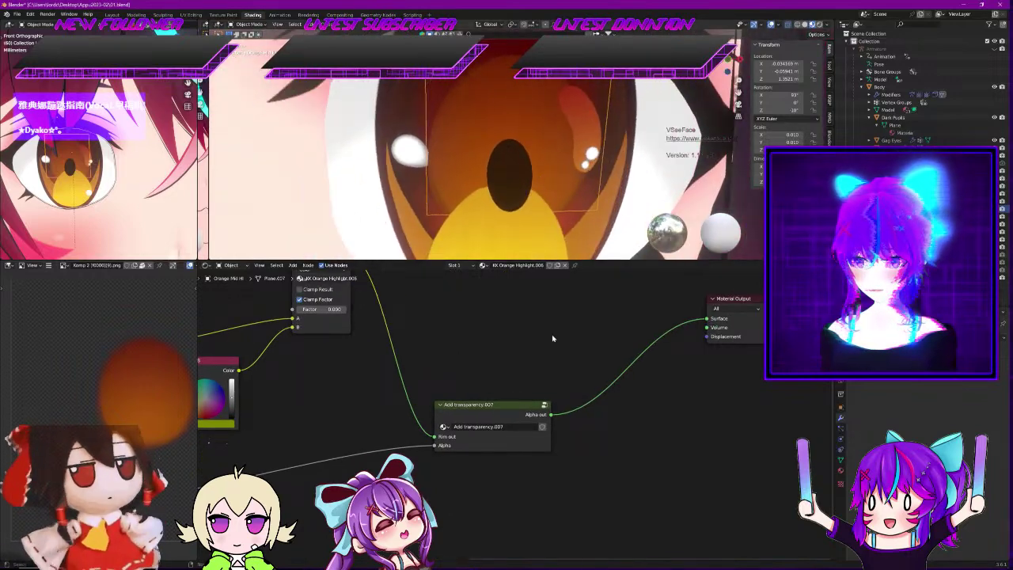
{"action": "scroll", "coordinate": [518, 377], "scroll_direction": "down", "scroll_amount": 3}
{"action": "scroll", "coordinate": [512, 395], "scroll_direction": "down", "scroll_amount": 1}
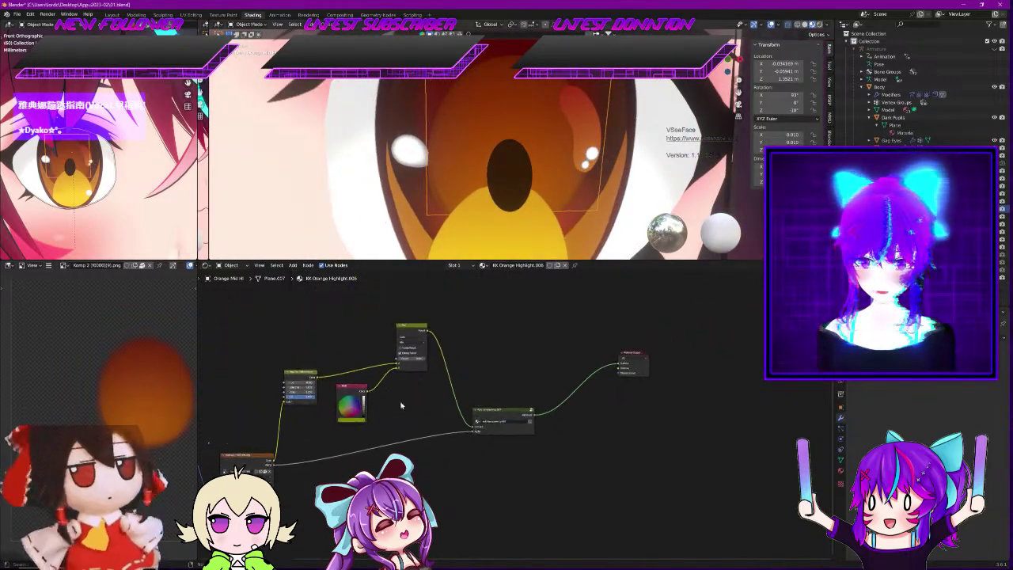
{"action": "key", "text": "x"}
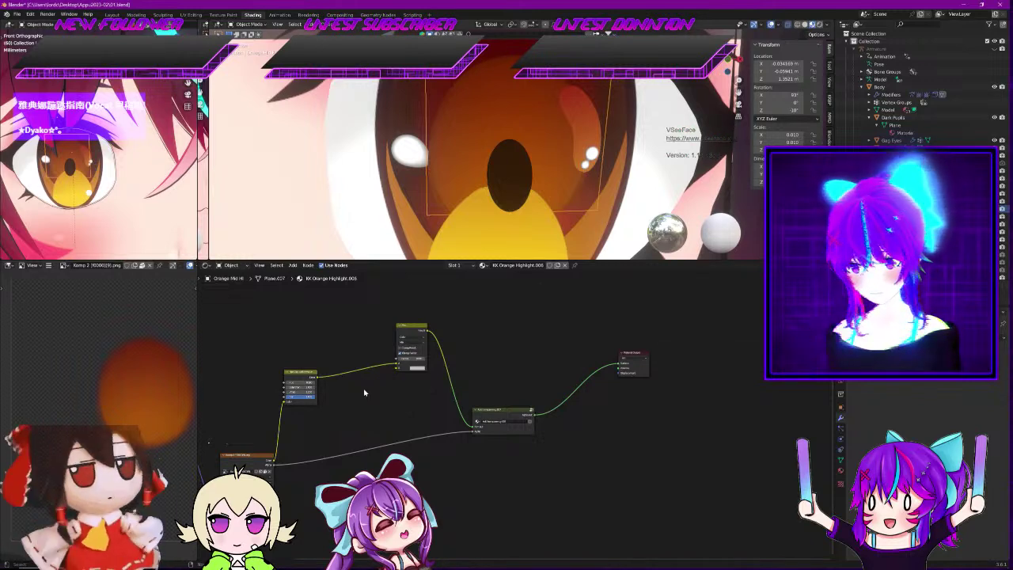
{"action": "left_click", "coordinate": [405, 339]}
{"action": "key", "text": "x"}
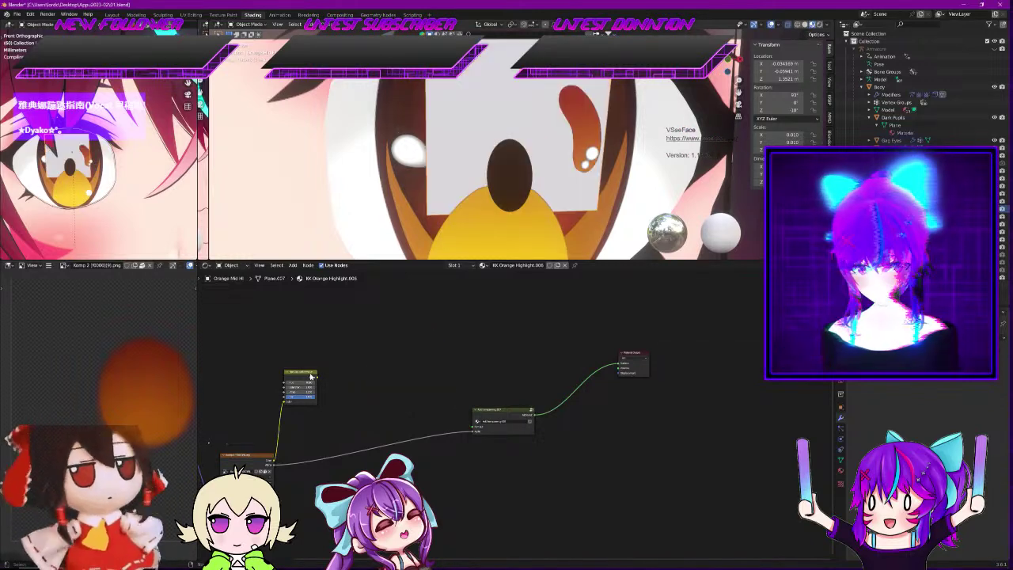
{"action": "left_click_drag", "start_coordinate": [315, 378], "coordinate": [474, 427]}
Deselect the highlight plane and examine both eyes in the viewport from near and far
{"action": "scroll", "coordinate": [458, 324], "scroll_direction": "down", "scroll_amount": 8}
{"action": "scroll", "coordinate": [494, 172], "scroll_direction": "down", "scroll_amount": 8}
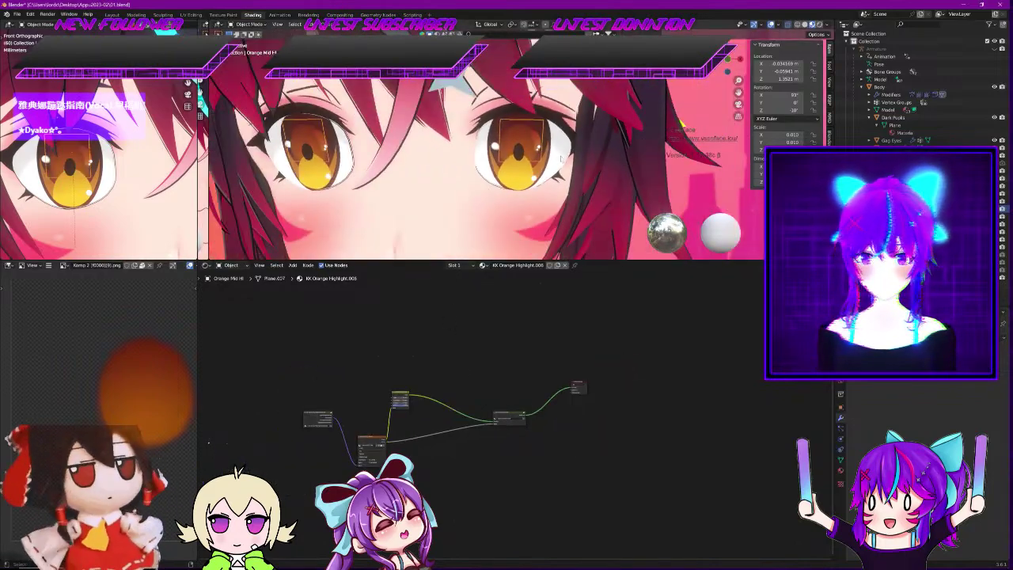
{"action": "middle_click_drag", "start_coordinate": [560, 156], "coordinate": [600, 171]}
{"action": "scroll", "coordinate": [601, 171], "scroll_direction": "down", "scroll_amount": 12}
{"action": "left_click", "coordinate": [601, 171]}
{"action": "scroll", "coordinate": [601, 171], "scroll_direction": "up", "scroll_amount": 11}
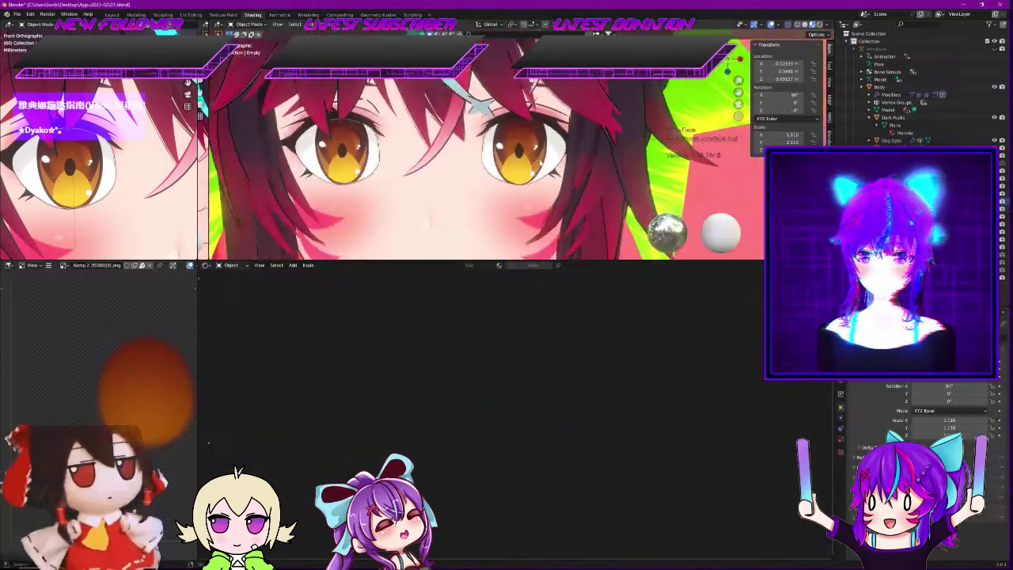
{"action": "scroll", "coordinate": [602, 171], "scroll_direction": "down", "scroll_amount": 3}
{"action": "scroll", "coordinate": [582, 166], "scroll_direction": "up", "scroll_amount": 7}
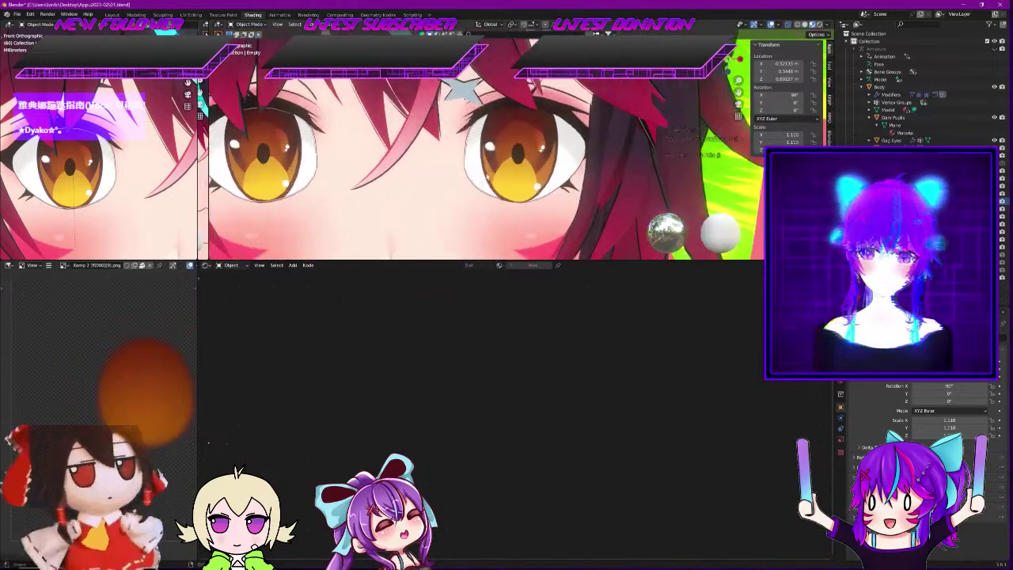
{"action": "scroll", "coordinate": [491, 178], "scroll_direction": "down", "scroll_amount": 2}
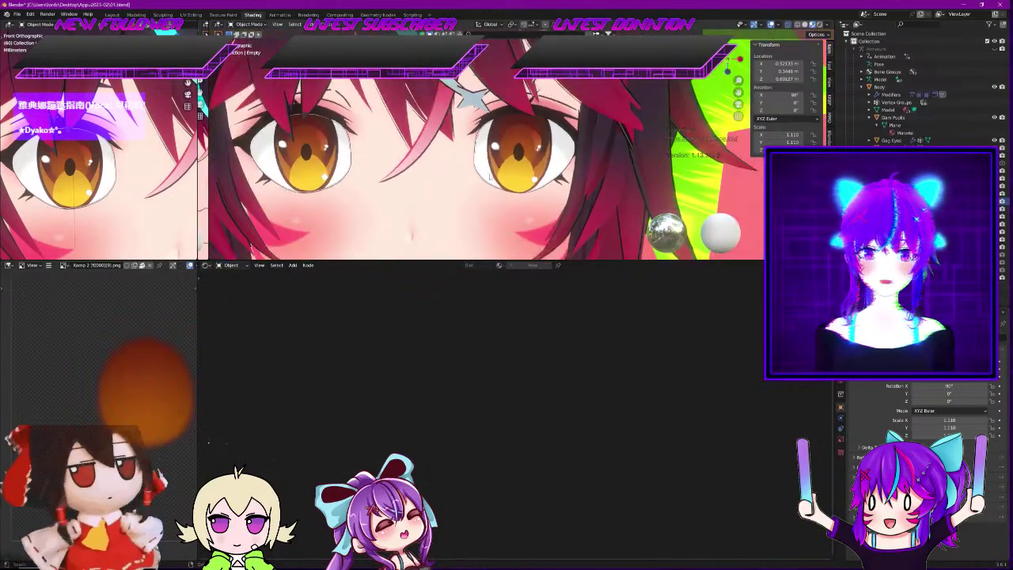
{"action": "scroll", "coordinate": [489, 176], "scroll_direction": "down", "scroll_amount": 2}
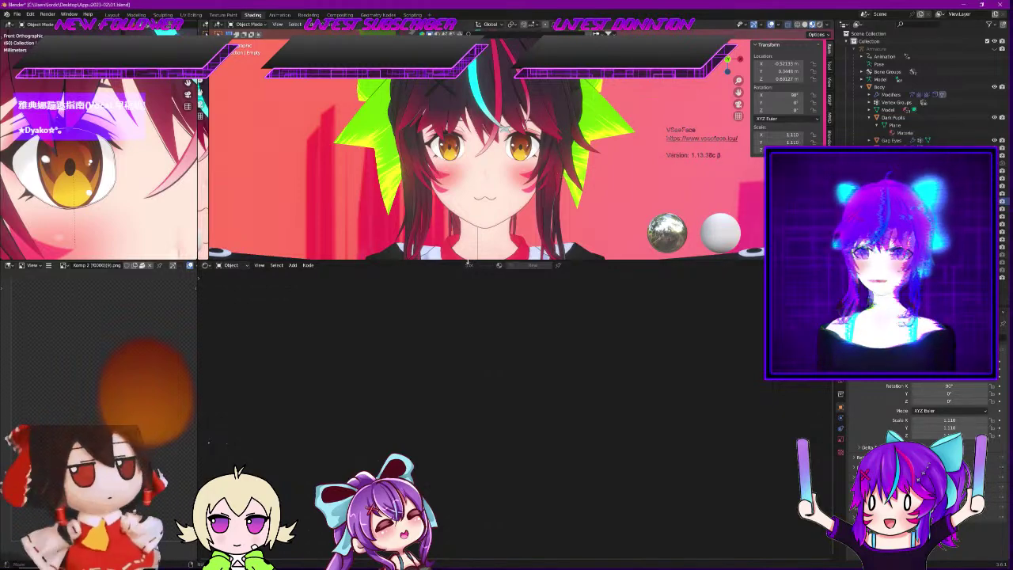
Switch to the Layout workspace and examine the character's eyes together with the whole head and upper body
{"action": "left_click", "coordinate": [113, 14]}
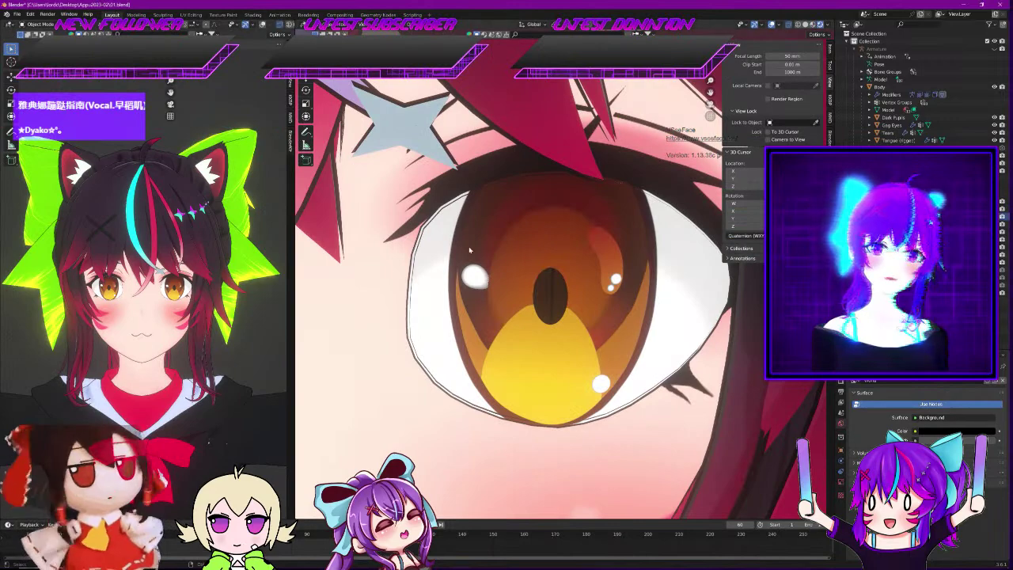
{"action": "scroll", "coordinate": [728, 336], "scroll_direction": "down", "scroll_amount": 5}
{"action": "scroll", "coordinate": [728, 336], "scroll_direction": "up", "scroll_amount": 5}
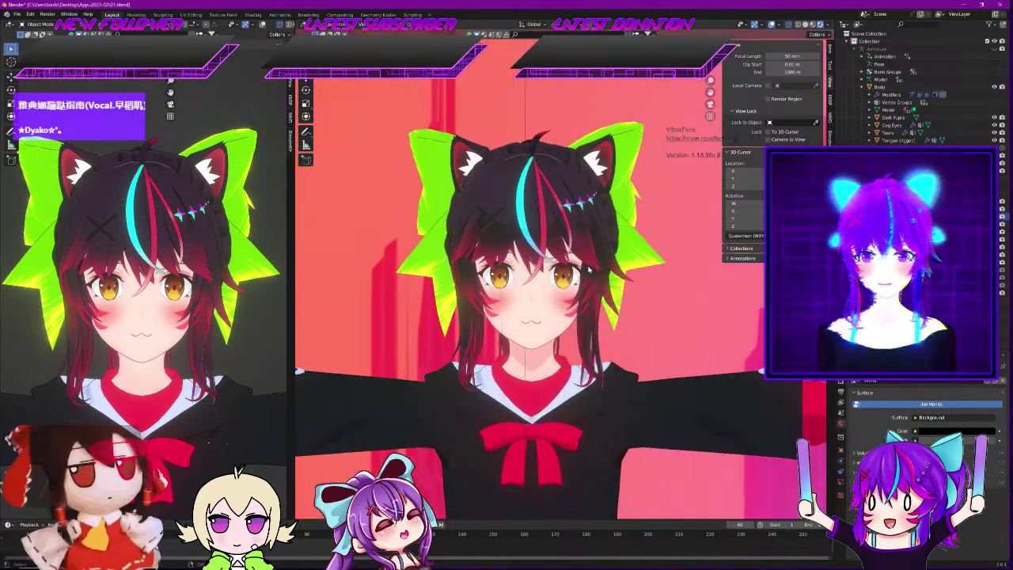
{"action": "middle_click_drag", "start_coordinate": [517, 329], "coordinate": [528, 287], "text": "shift"}
{"action": "scroll", "coordinate": [585, 333], "scroll_direction": "down", "scroll_amount": 1}
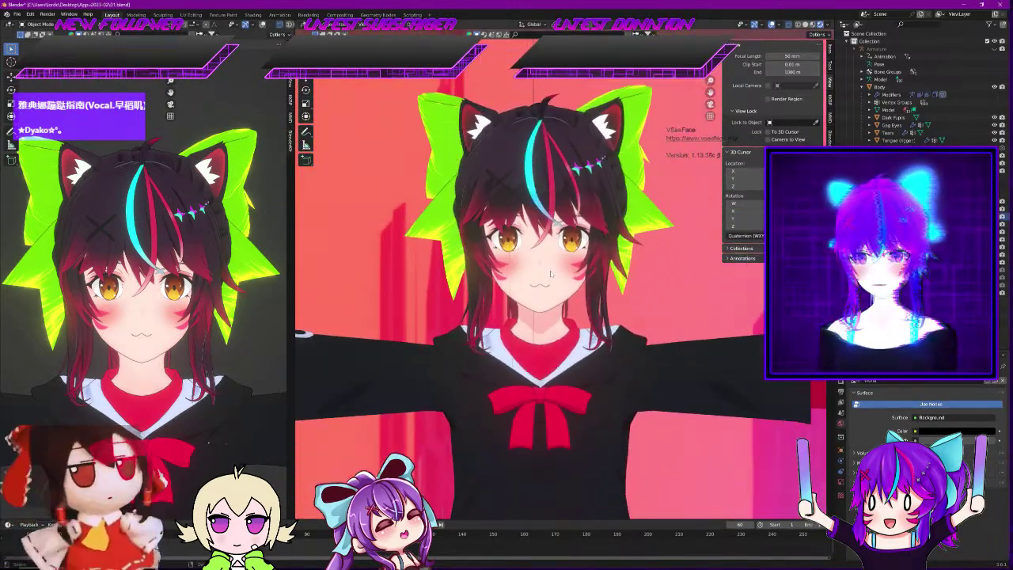
{"action": "scroll", "coordinate": [552, 272], "scroll_direction": "up", "scroll_amount": 2}
{"action": "scroll", "coordinate": [551, 271], "scroll_direction": "up", "scroll_amount": 1}
{"action": "scroll", "coordinate": [551, 226], "scroll_direction": "down", "scroll_amount": 1}
{"action": "middle_click_drag", "start_coordinate": [552, 226], "coordinate": [558, 307], "text": "shift"}
{"action": "scroll", "coordinate": [560, 309], "scroll_direction": "down", "scroll_amount": 2}
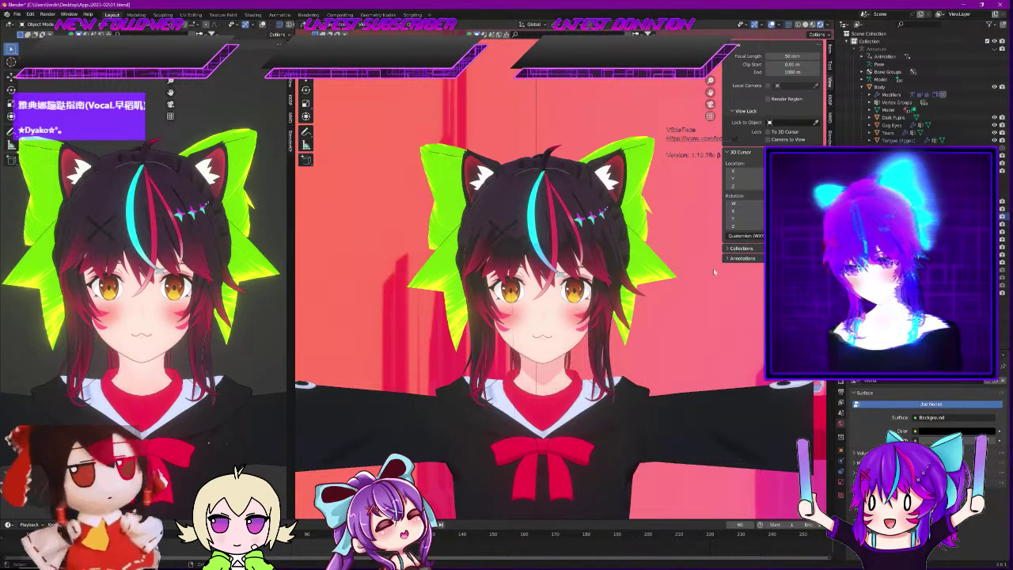
Select the orange mid highlight plane and switch to the Shading workspace to show its KK Orange Highlight.006 nodes
{"action": "left_click", "coordinate": [910, 224]}
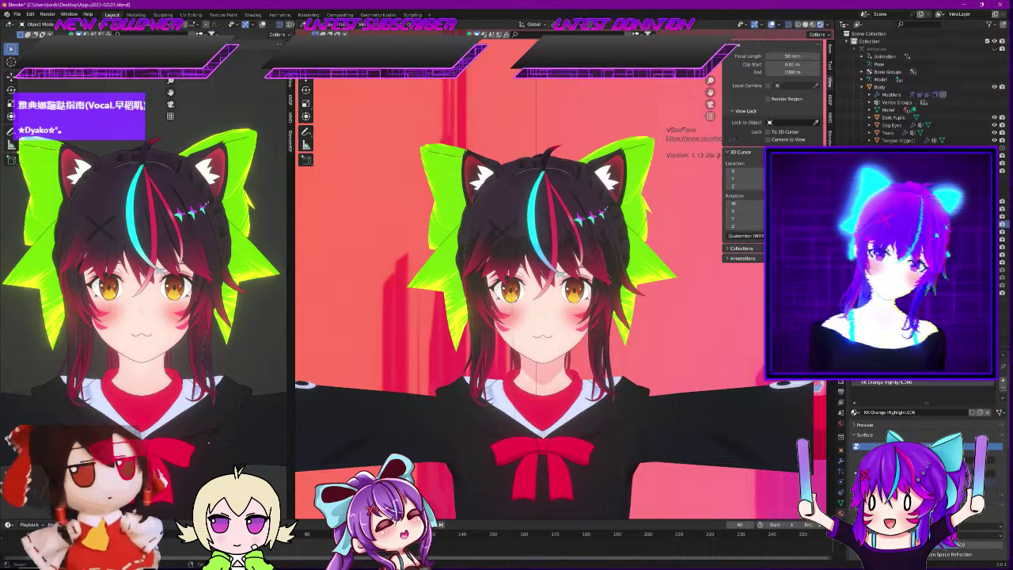
{"action": "scroll", "coordinate": [461, 120], "scroll_direction": "up", "scroll_amount": 8}
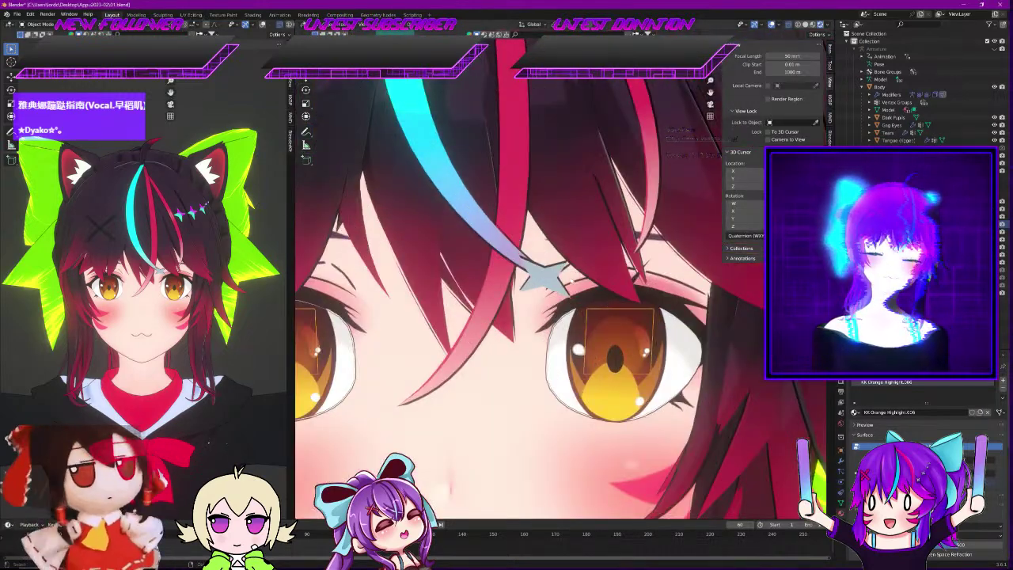
{"action": "left_click", "coordinate": [250, 15]}
{"action": "scroll", "coordinate": [542, 346], "scroll_direction": "up", "scroll_amount": 5}
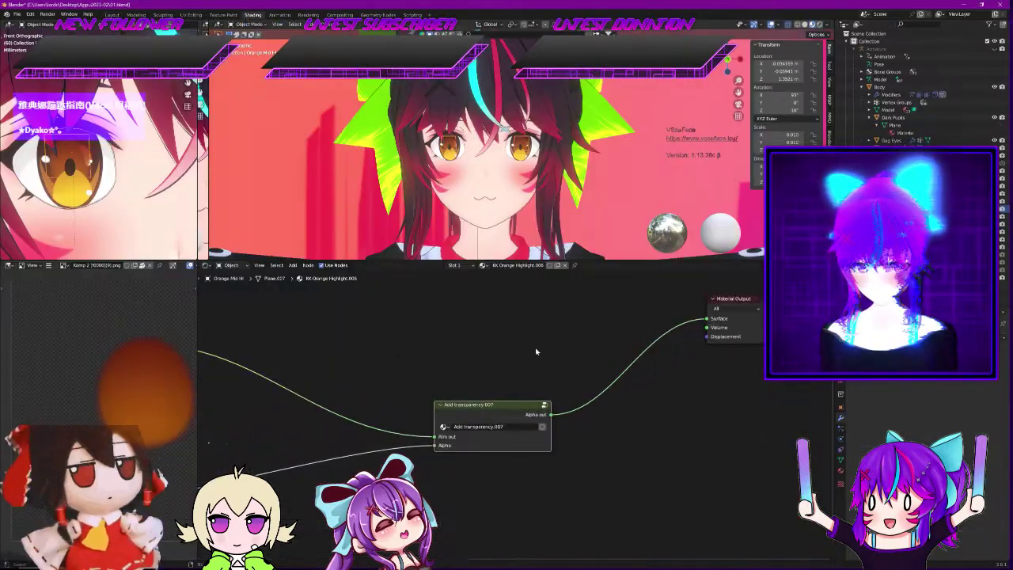
{"action": "key", "text": "shift+a"}
{"action": "left_click", "coordinate": [535, 349]}
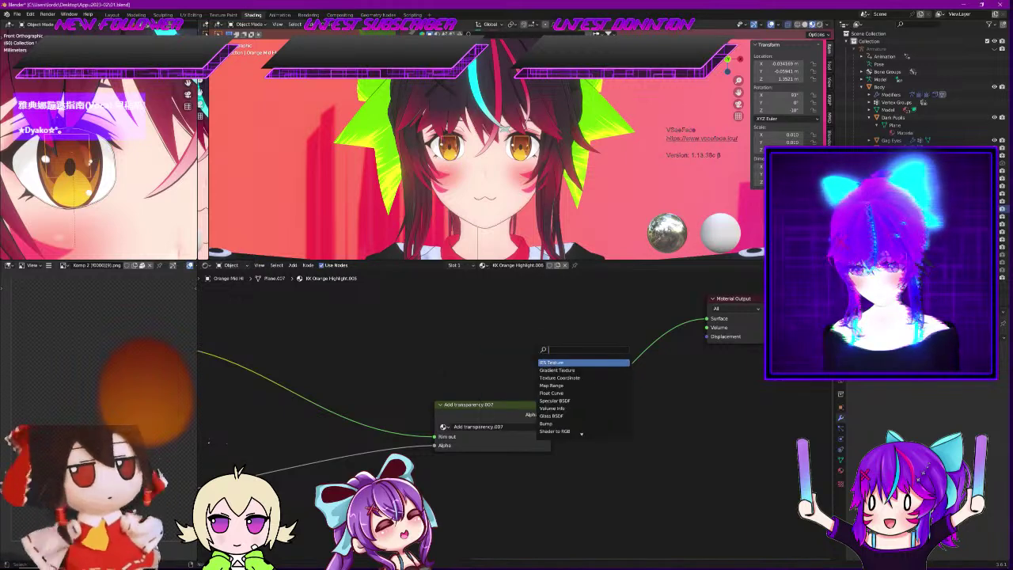
{"action": "type", "text": "trans"}
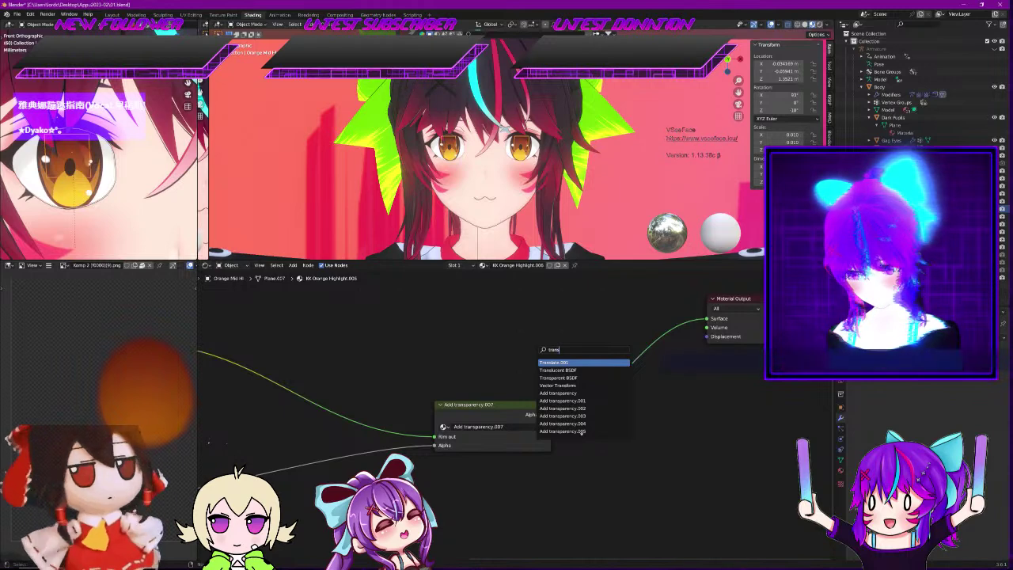
{"action": "key", "text": "BackSpace"}
{"action": "key", "text": "BackSpace"}
{"action": "key", "text": "BackSpace"}
{"action": "key", "text": "BackSpace"}
{"action": "key", "text": "BackSpace"}
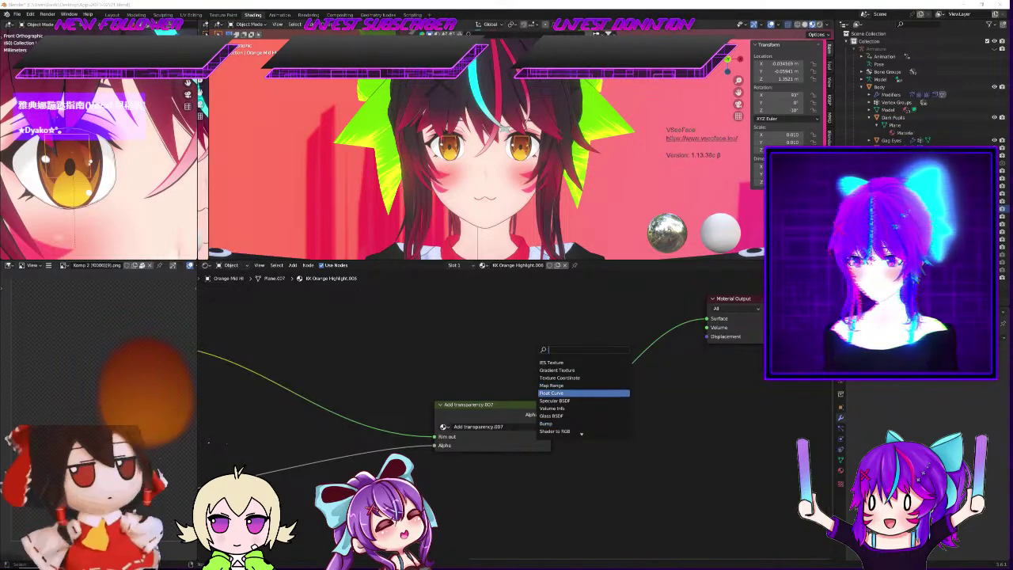
{"action": "left_click", "coordinate": [673, 457]}
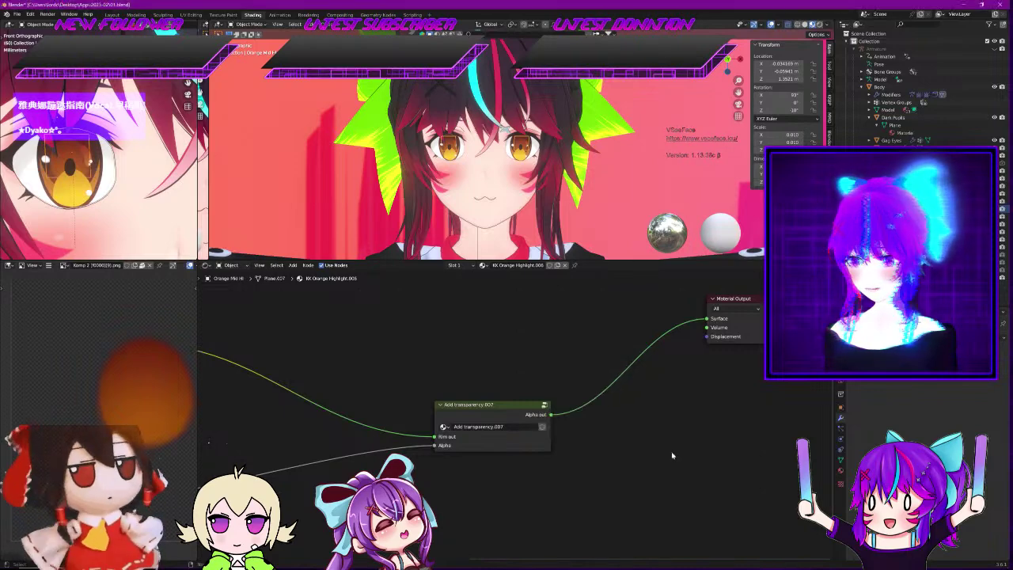
{"action": "scroll", "coordinate": [584, 348], "scroll_direction": "down", "scroll_amount": 1}
{"action": "scroll", "coordinate": [550, 214], "scroll_direction": "down", "scroll_amount": 1}
{"action": "scroll", "coordinate": [541, 171], "scroll_direction": "up", "scroll_amount": 3}
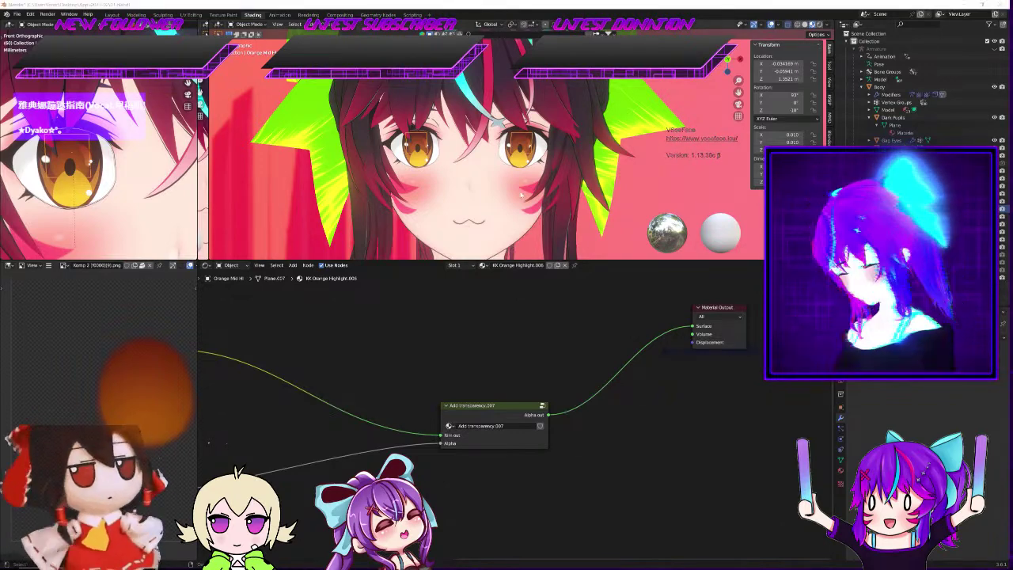
{"action": "scroll", "coordinate": [511, 204], "scroll_direction": "up", "scroll_amount": 4}
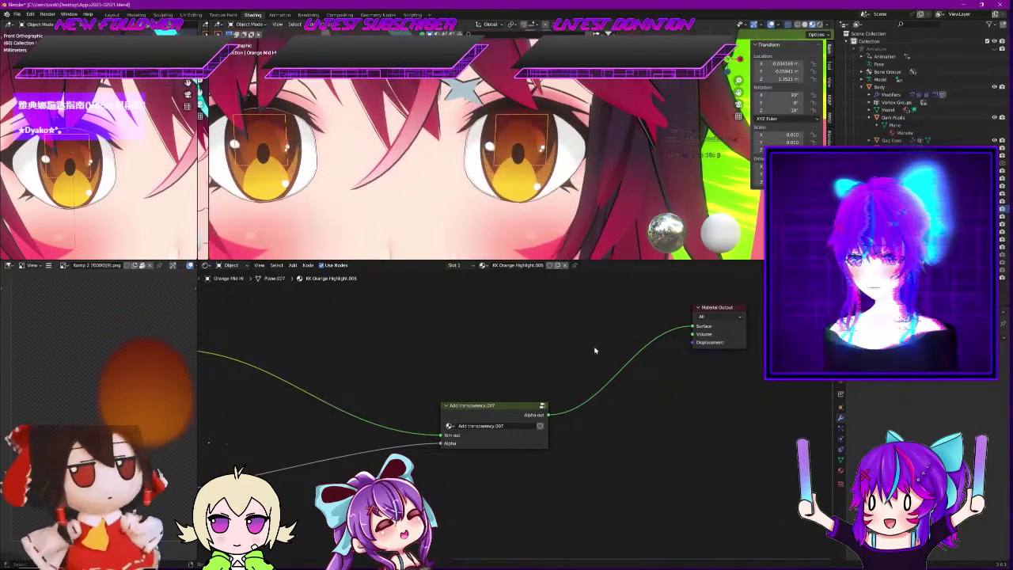
{"action": "middle_click_drag", "start_coordinate": [592, 340], "coordinate": [567, 343]}
{"action": "key", "text": "shift+a"}
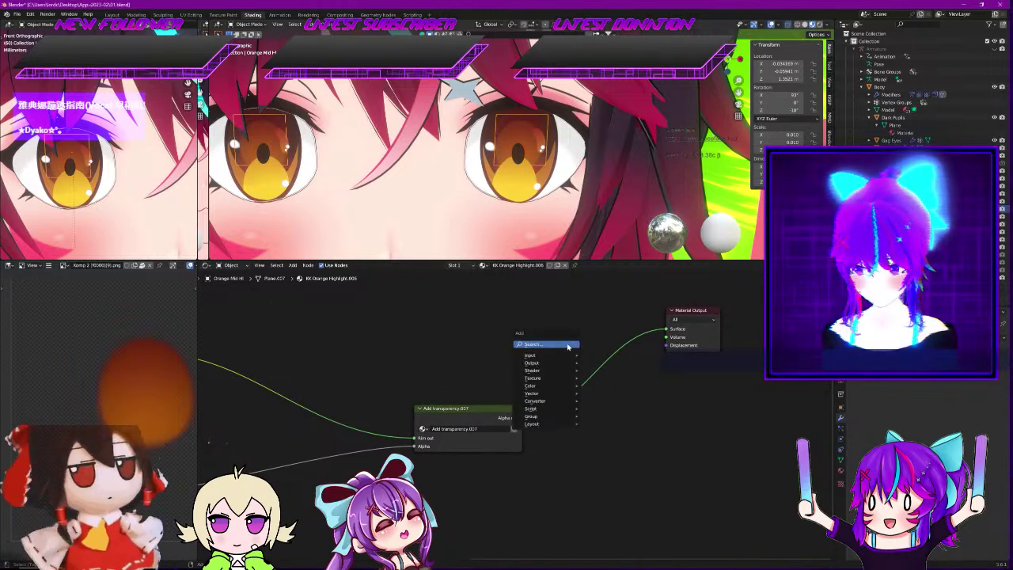
{"action": "key", "text": "Escape"}
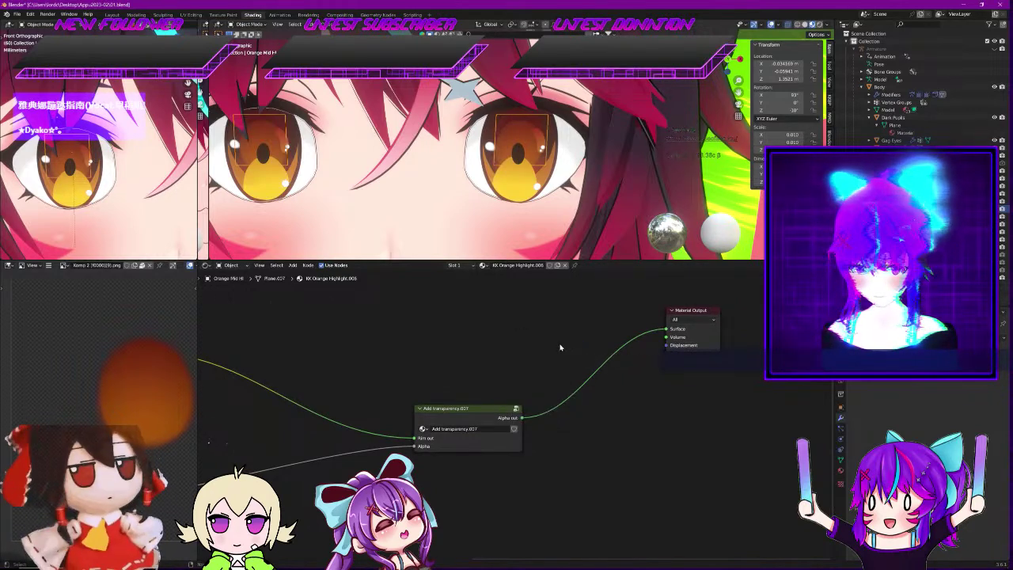
Try the sRGB, Linear and Linear ACES color spaces on the Komp 2 [f0000](9).png image texture node
{"action": "middle_click_drag", "start_coordinate": [415, 337], "coordinate": [606, 344]}
{"action": "scroll", "coordinate": [606, 344], "scroll_direction": "down", "scroll_amount": 6}
{"action": "scroll", "coordinate": [400, 386], "scroll_direction": "up", "scroll_amount": 2}
{"action": "scroll", "coordinate": [590, 394], "scroll_direction": "up", "scroll_amount": 5}
{"action": "middle_click_drag", "start_coordinate": [353, 416], "coordinate": [540, 350]}
{"action": "scroll", "coordinate": [544, 352], "scroll_direction": "up", "scroll_amount": 7}
{"action": "scroll", "coordinate": [546, 350], "scroll_direction": "up", "scroll_amount": 1}
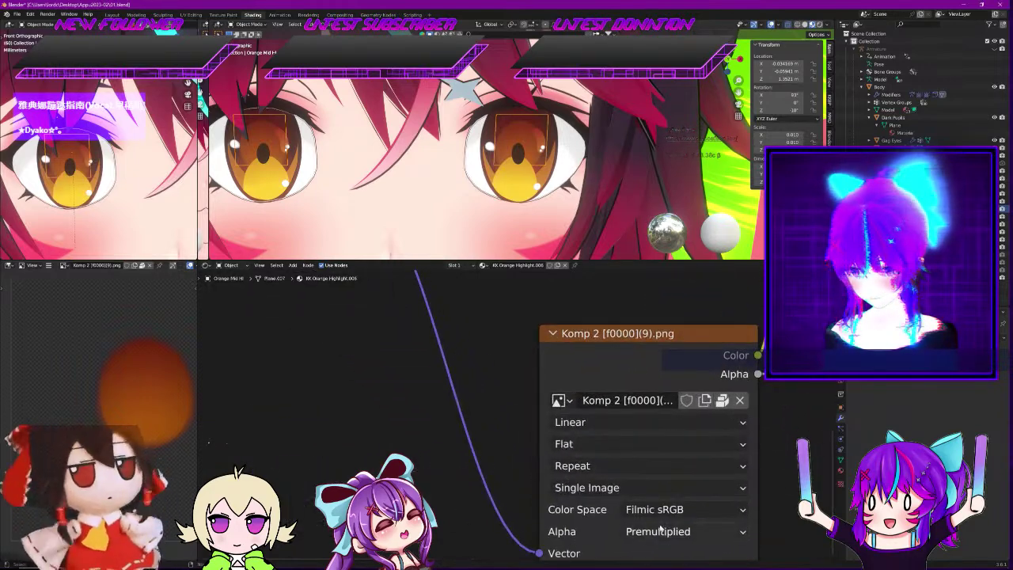
{"action": "left_click", "coordinate": [654, 510]}
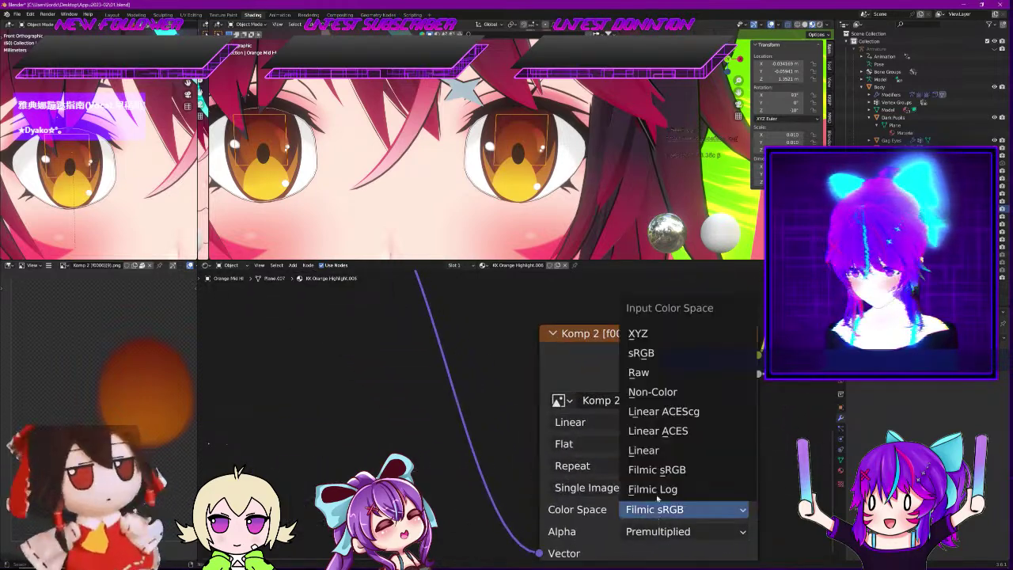
{"action": "left_click", "coordinate": [654, 354]}
{"action": "left_click", "coordinate": [677, 509]}
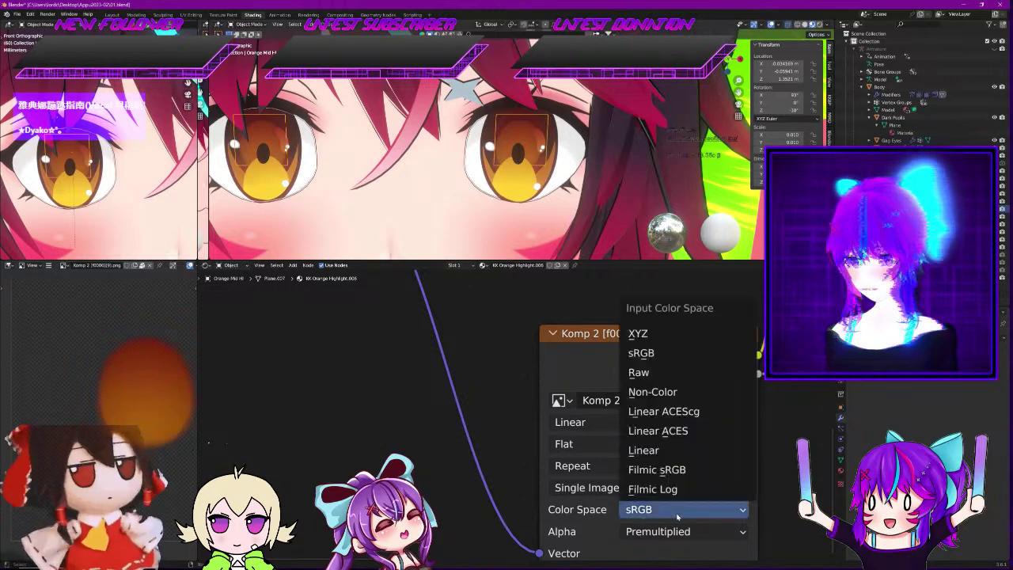
{"action": "left_click", "coordinate": [679, 449]}
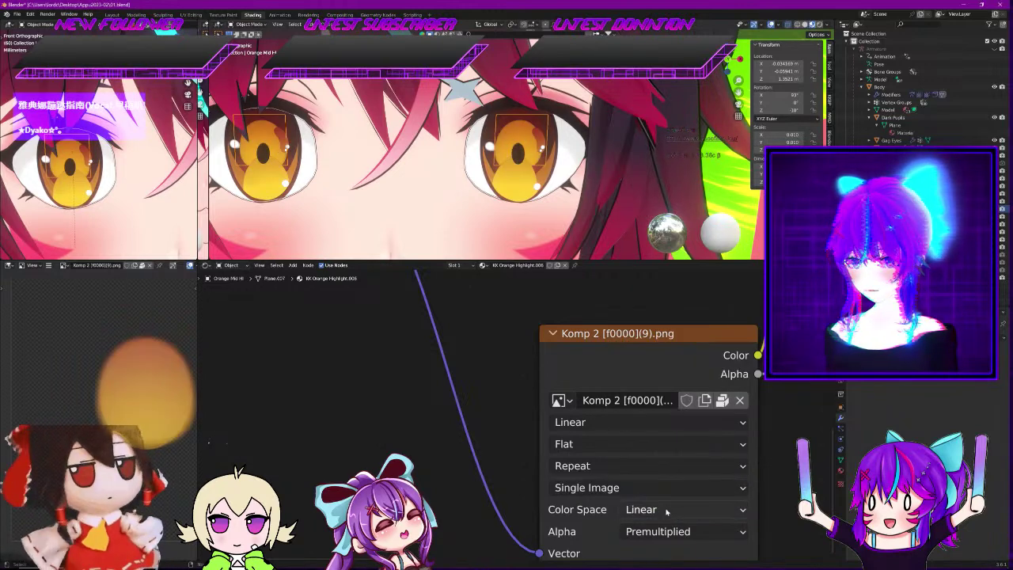
{"action": "left_click", "coordinate": [665, 510]}
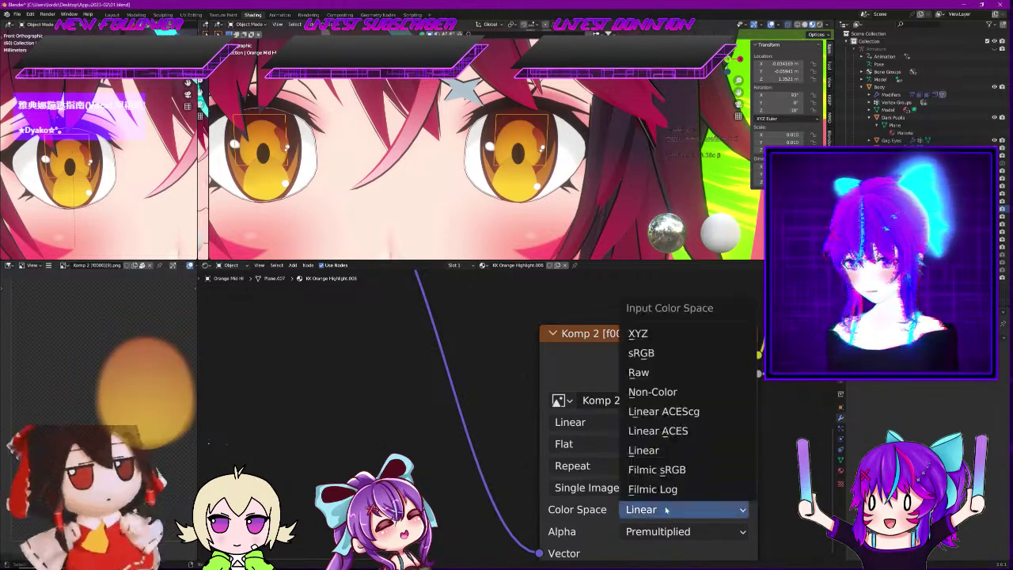
{"action": "left_click", "coordinate": [676, 430]}
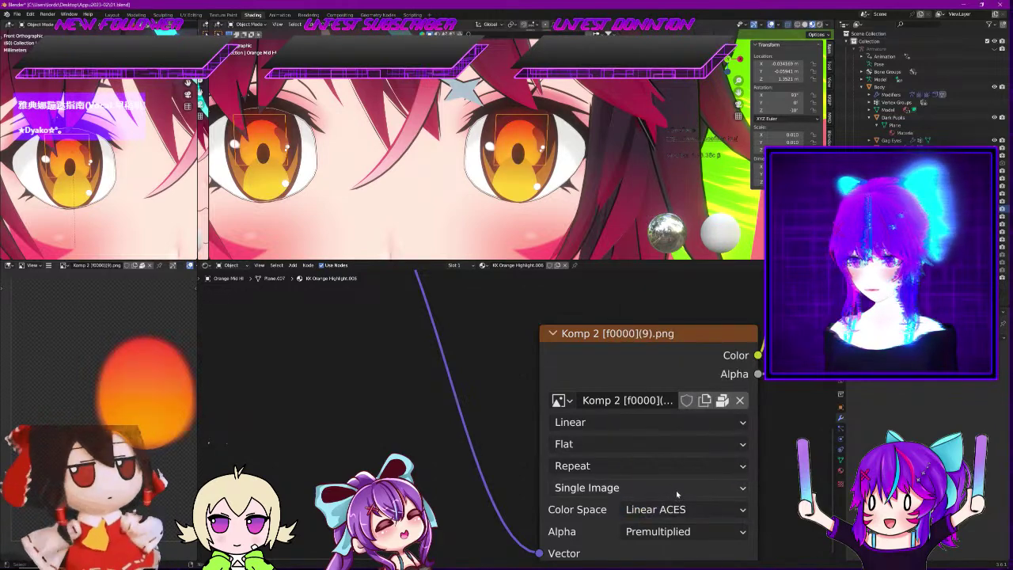
Examine both eyes, check the image texture node of the bottom highlight plane and reselect the orange mid highlight plane
{"action": "scroll", "coordinate": [482, 140], "scroll_direction": "up", "scroll_amount": 4}
{"action": "scroll", "coordinate": [482, 139], "scroll_direction": "down", "scroll_amount": 8}
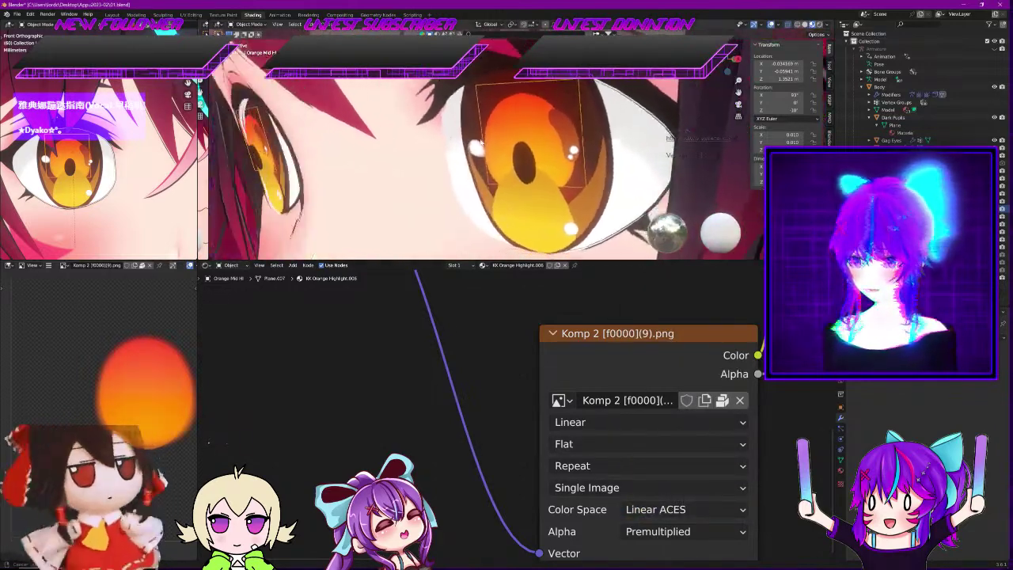
{"action": "left_click", "coordinate": [654, 169]}
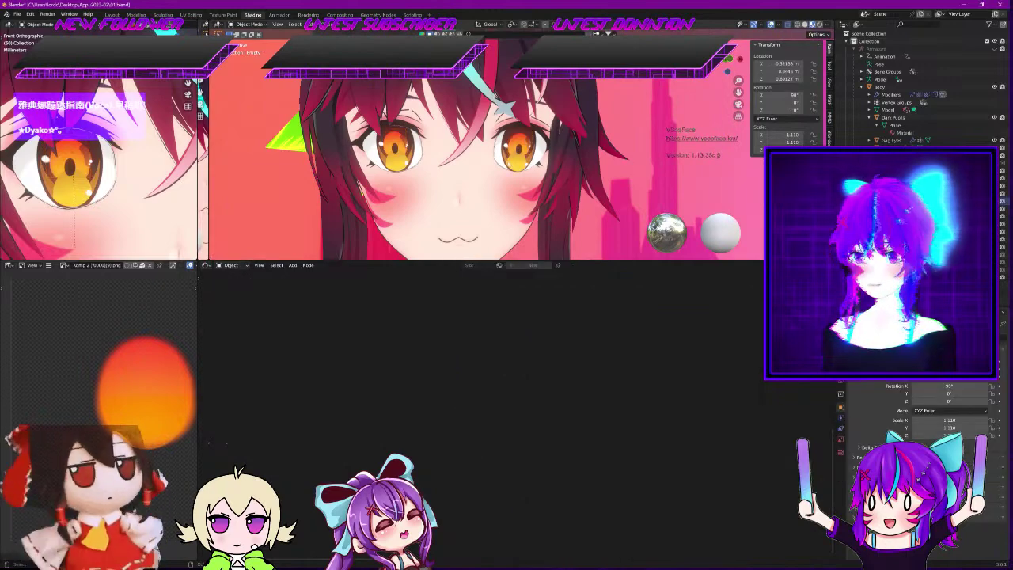
{"action": "left_click", "coordinate": [522, 138]}
{"action": "scroll", "coordinate": [580, 288], "scroll_direction": "down", "scroll_amount": 2}
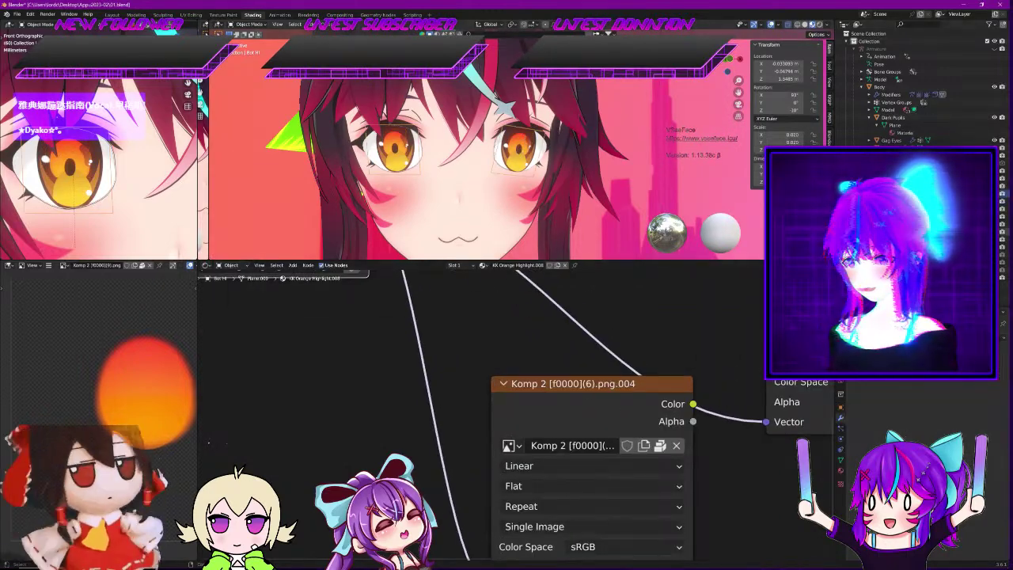
{"action": "left_click", "coordinate": [902, 232]}
{"action": "left_click", "coordinate": [394, 142]}
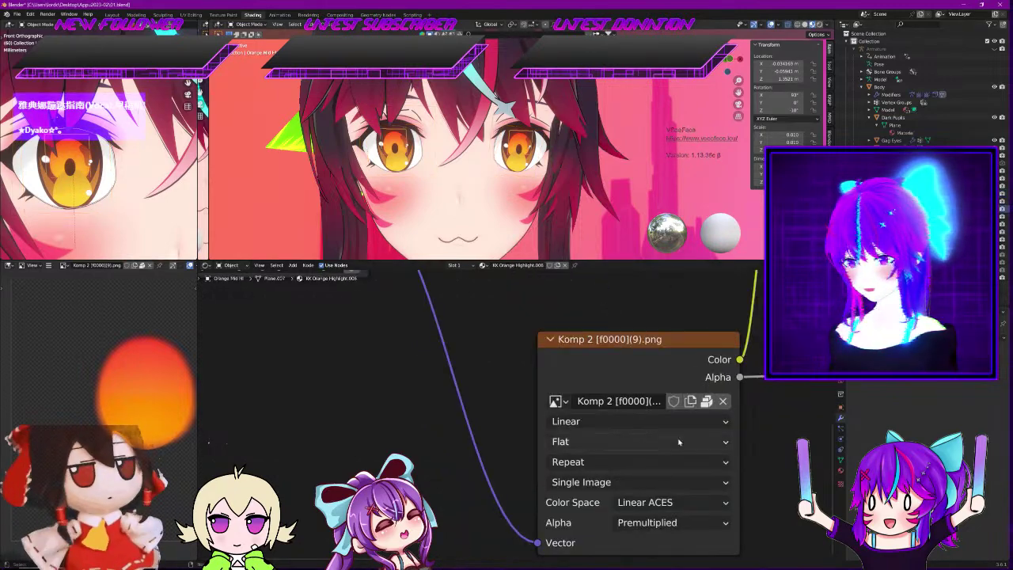
Try the sRGB, Raw, XYZ and Linear color spaces on the Komp 2 [f0000](9).png image texture node
{"action": "left_click", "coordinate": [657, 502]}
{"action": "left_click", "coordinate": [677, 353]}
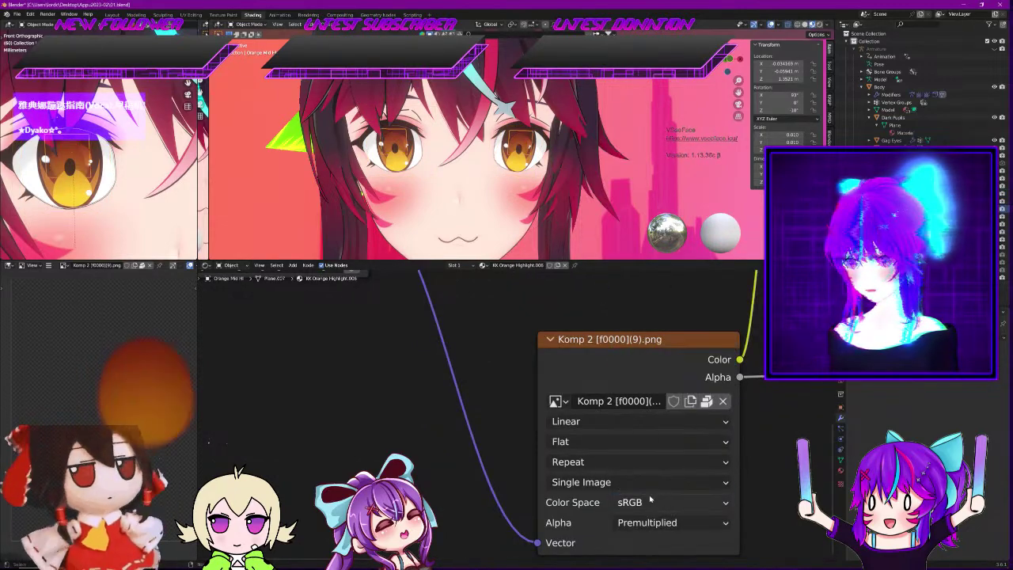
{"action": "left_click", "coordinate": [655, 501]}
{"action": "left_click", "coordinate": [645, 375]}
{"action": "left_click", "coordinate": [671, 501]}
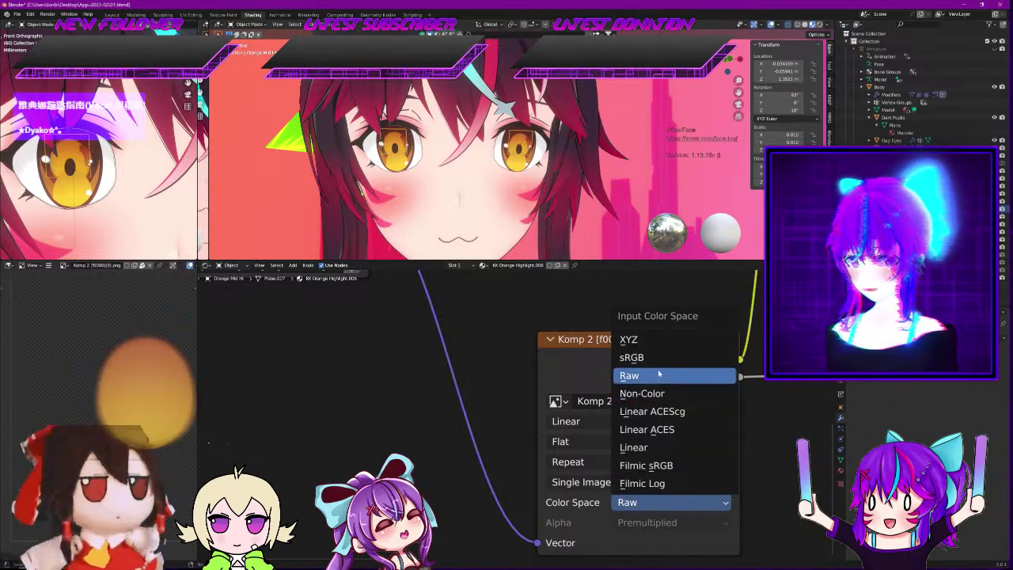
{"action": "left_click", "coordinate": [633, 339]}
{"action": "left_click", "coordinate": [662, 504]}
{"action": "left_click", "coordinate": [645, 447]}
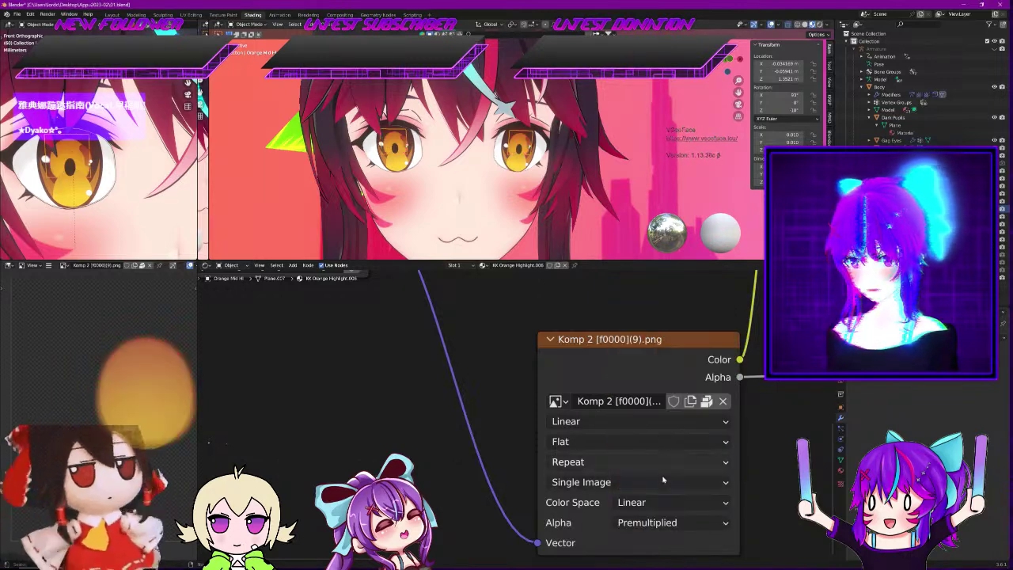
Set the Komp 2 [f0000](9).png texture's color space to Filmic sRGB and shift the node slightly to the left
{"action": "left_click", "coordinate": [660, 503]}
{"action": "left_click", "coordinate": [663, 471]}
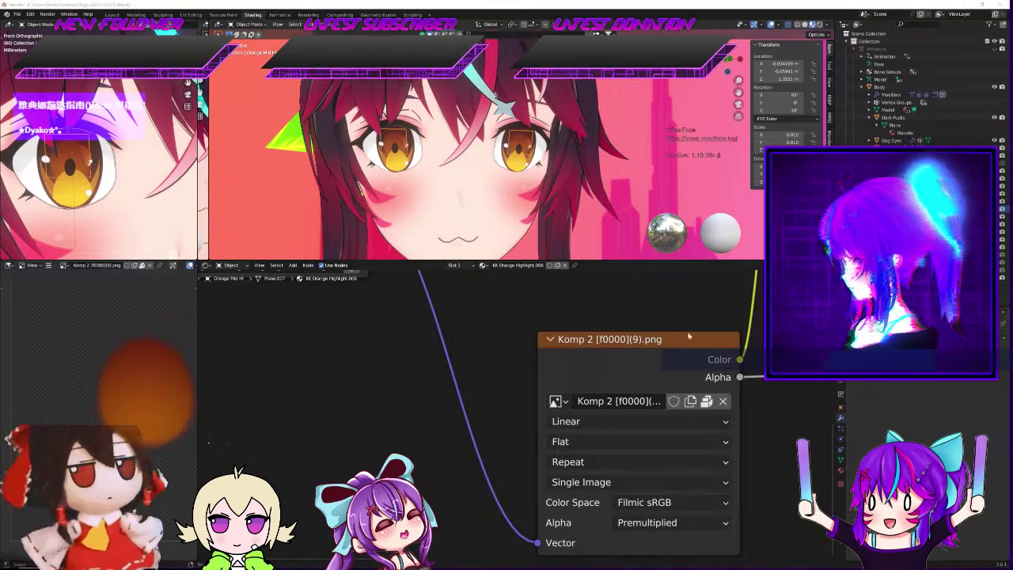
{"action": "left_click_drag", "start_coordinate": [658, 332], "coordinate": [648, 332]}
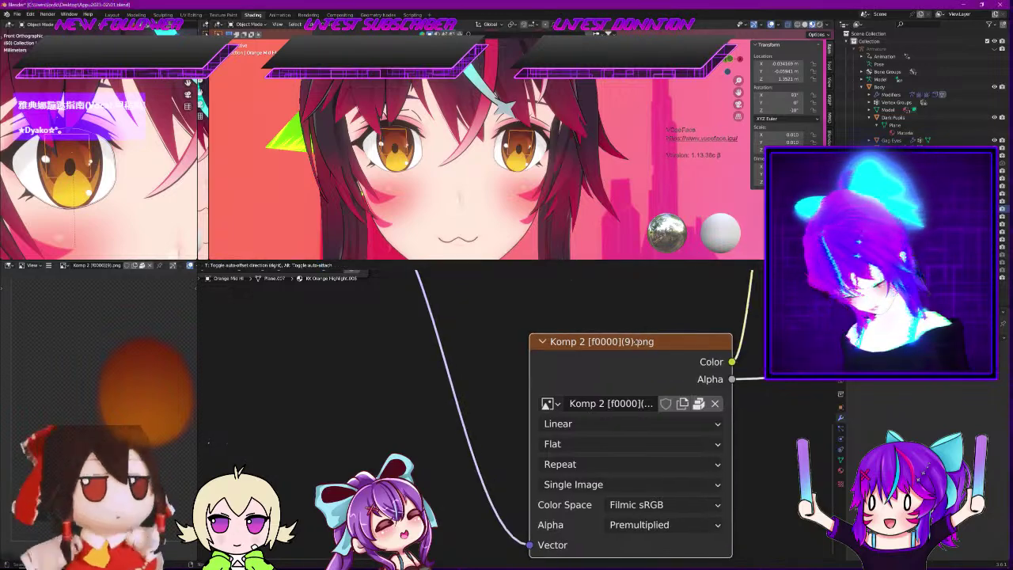
{"action": "left_click", "coordinate": [655, 320]}
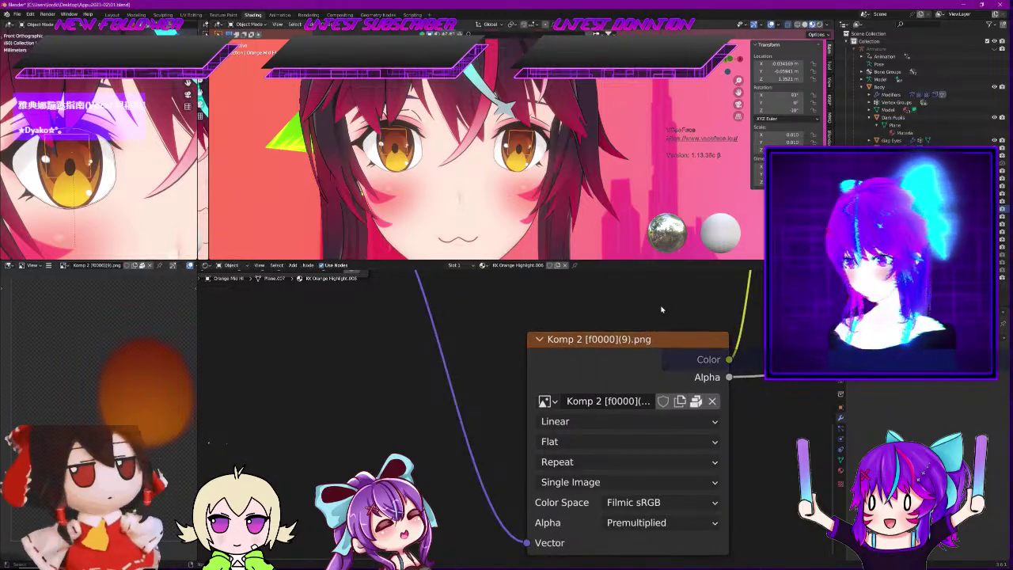
Examine the orange highlight's edges on the eye up close, along with its image texture's Color and Alpha links
{"action": "scroll", "coordinate": [531, 157], "scroll_direction": "up", "scroll_amount": 5}
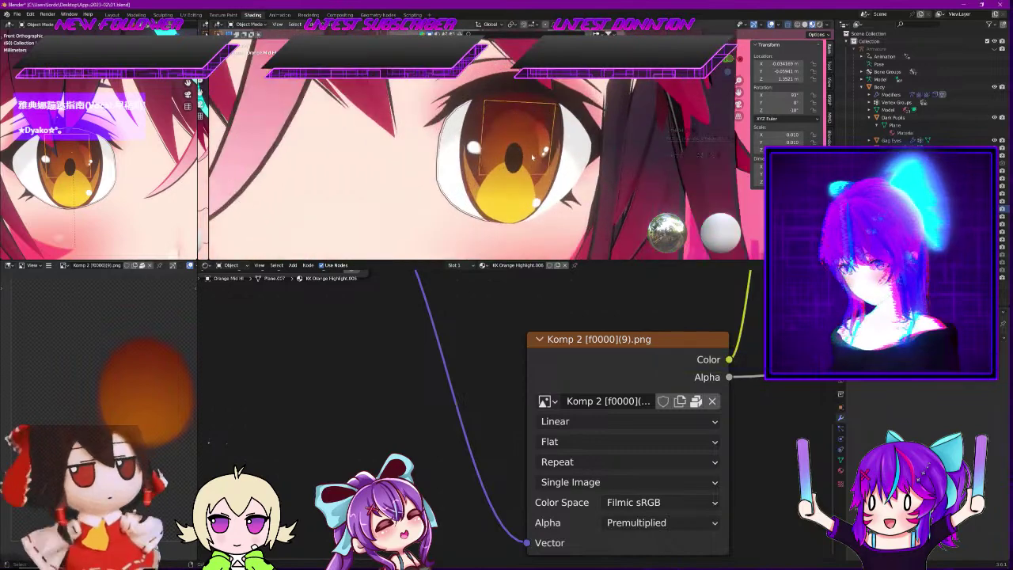
{"action": "scroll", "coordinate": [531, 156], "scroll_direction": "up", "scroll_amount": 4}
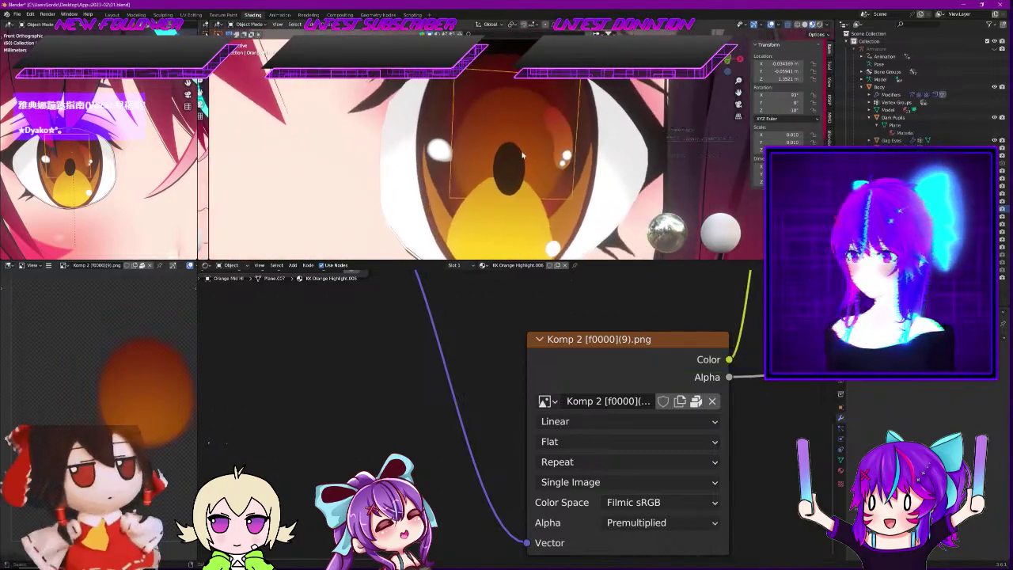
{"action": "middle_click_drag", "start_coordinate": [600, 356], "coordinate": [507, 333]}
{"action": "left_click", "coordinate": [608, 499]}
{"action": "left_click", "coordinate": [608, 499]}
{"action": "scroll", "coordinate": [655, 404], "scroll_direction": "down", "scroll_amount": 3}
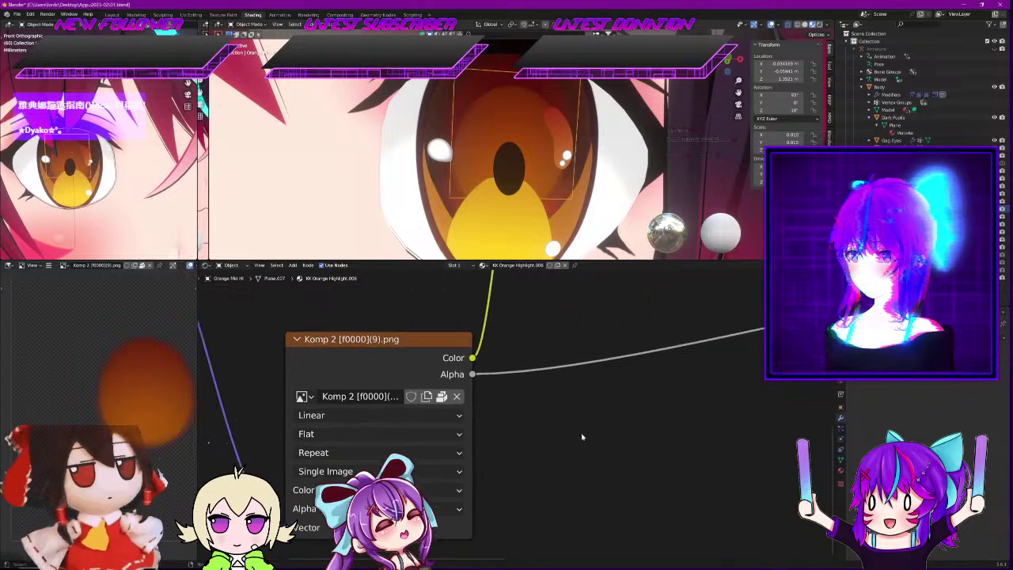
{"action": "scroll", "coordinate": [624, 435], "scroll_direction": "up", "scroll_amount": 1}
{"action": "key", "text": "shift+a"}
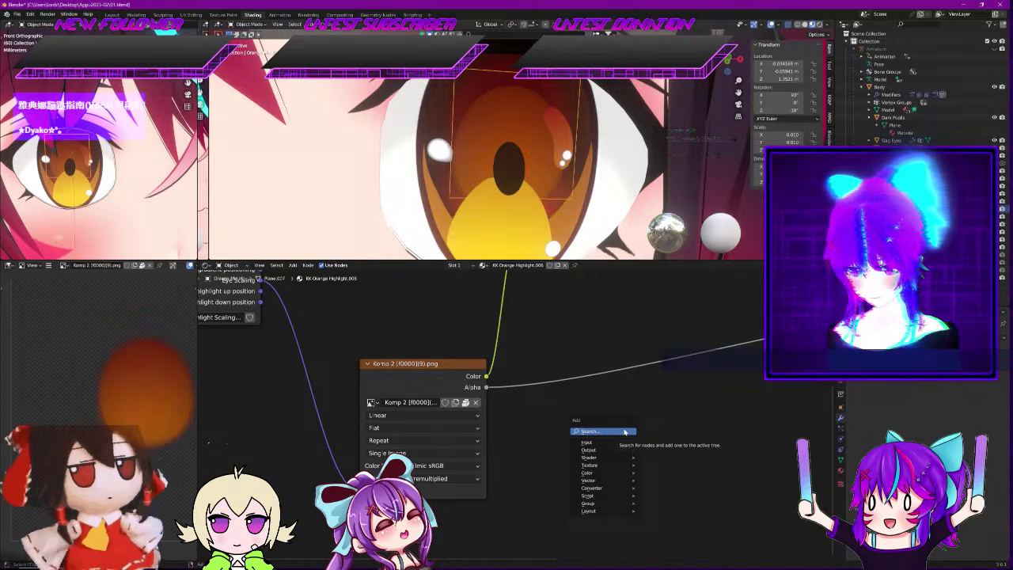
{"action": "key", "text": "Escape"}
{"action": "scroll", "coordinate": [623, 415], "scroll_direction": "down", "scroll_amount": 3}
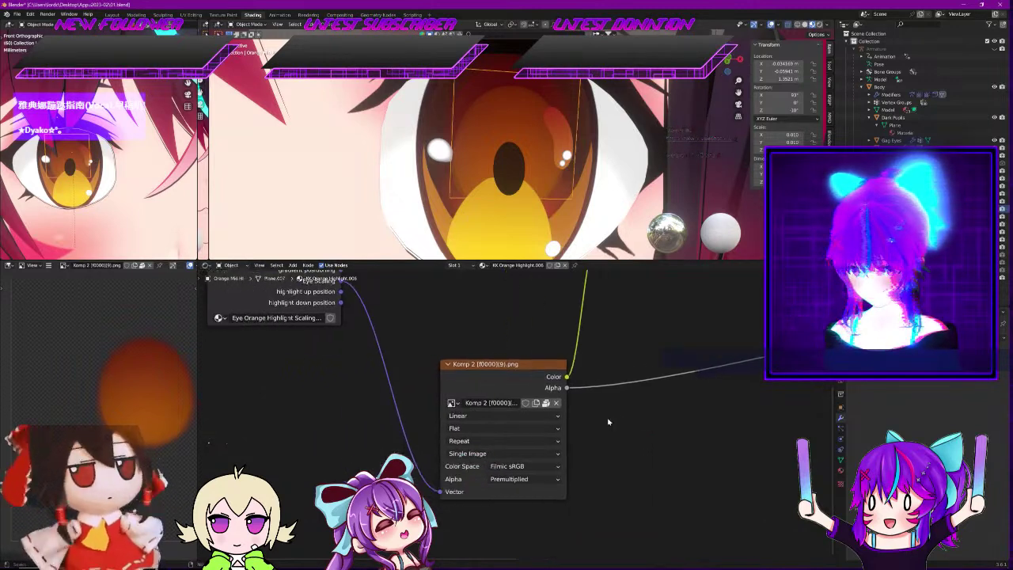
{"action": "scroll", "coordinate": [679, 404], "scroll_direction": "up", "scroll_amount": 1}
{"action": "middle_click_drag", "start_coordinate": [626, 408], "coordinate": [515, 423]}
{"action": "middle_click_drag", "start_coordinate": [727, 404], "coordinate": [481, 459]}
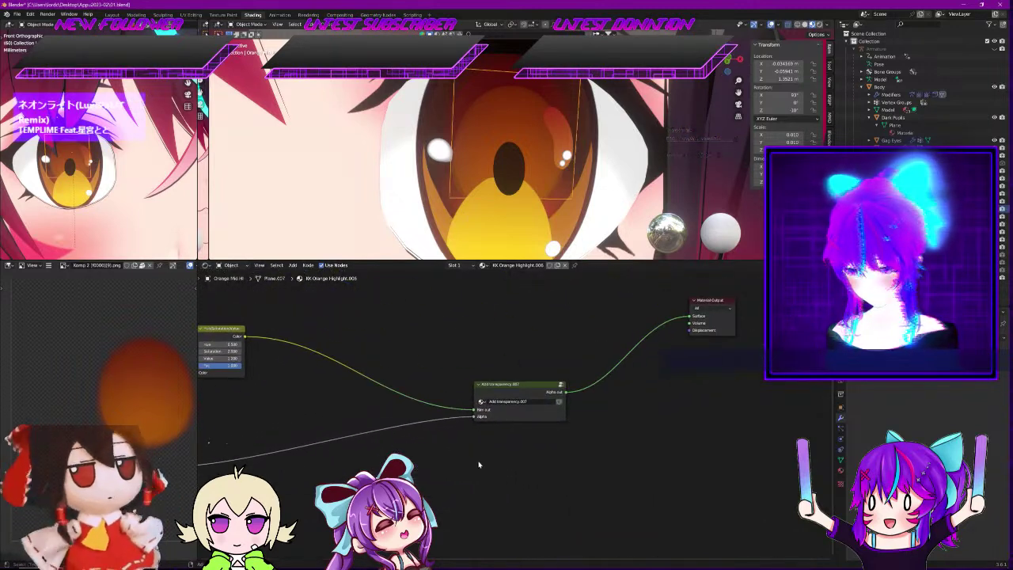
{"action": "key", "text": "shift+a"}
{"action": "left_click", "coordinate": [481, 461]}
{"action": "type", "text": "alpha"}
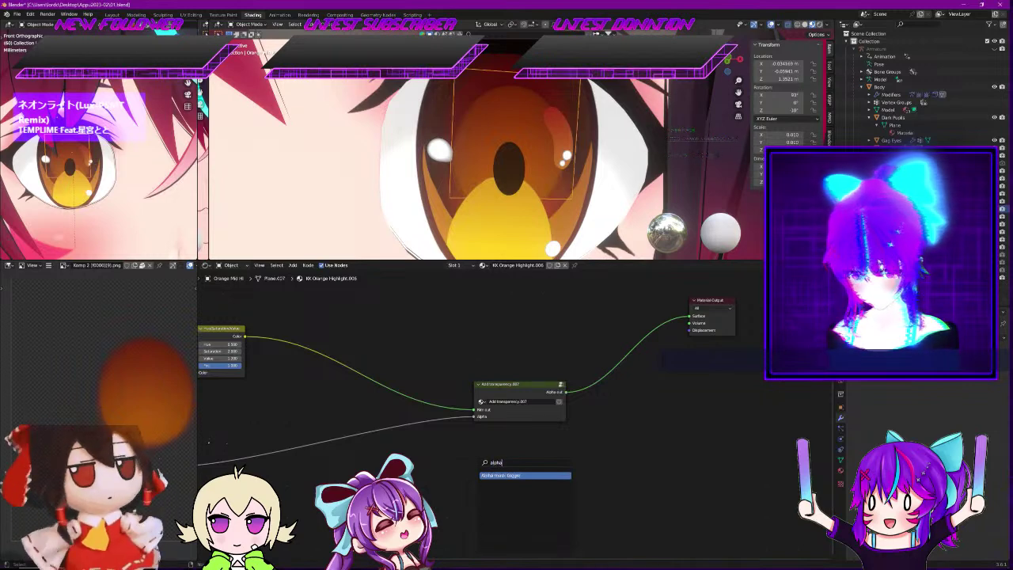
{"action": "key", "text": "Escape"}
Open the Add transparency.007 node group to show its Mix Shader and Transparent BSDF nodes
{"action": "left_click", "coordinate": [560, 386]}
{"action": "scroll", "coordinate": [546, 423], "scroll_direction": "up", "scroll_amount": 3}
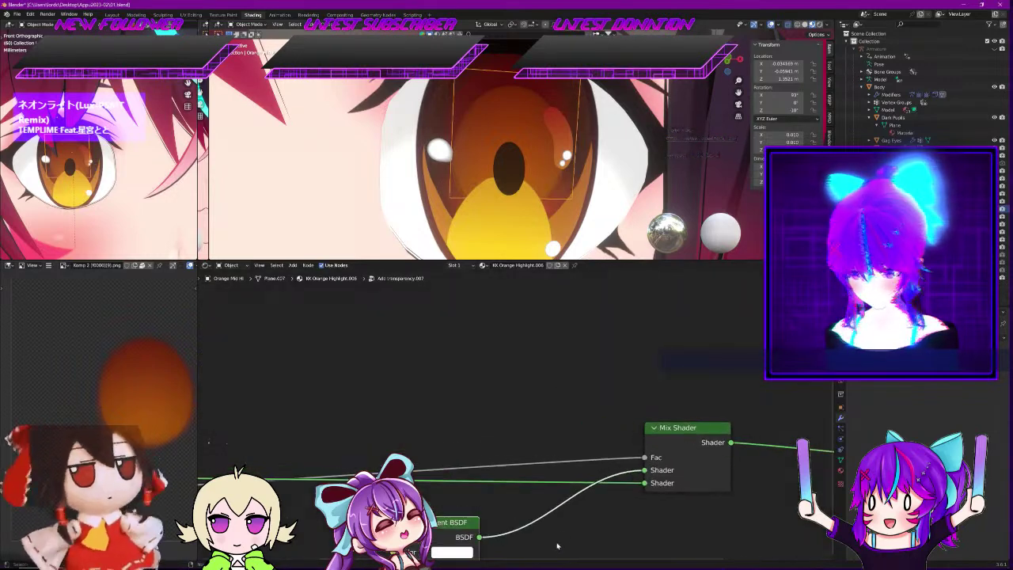
Examine the whole Add transparency.007 node group around its Transparent BSDF node, and return to the material's main node tree
{"action": "middle_click_drag", "start_coordinate": [559, 545], "coordinate": [578, 437]}
{"action": "left_click", "coordinate": [465, 452]}
{"action": "mouse_move", "coordinate": [556, 292]}
{"action": "left_mouse_down"}
{"action": "mouse_move", "coordinate": [556, 320]}
{"action": "mouse_move", "coordinate": [560, 280]}
{"action": "left_mouse_up"}
{"action": "scroll", "coordinate": [570, 371], "scroll_direction": "down", "scroll_amount": 2}
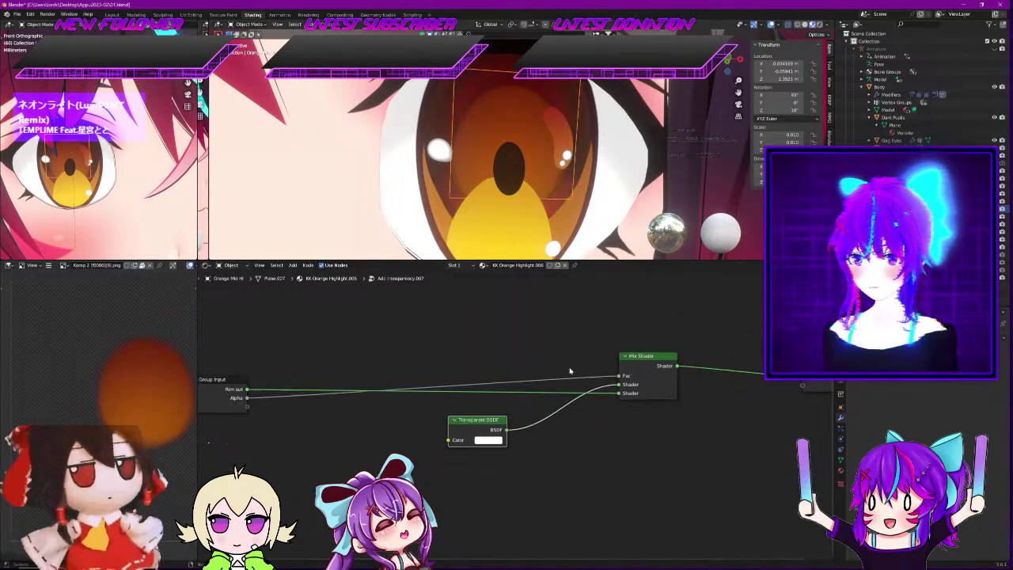
{"action": "scroll", "coordinate": [568, 370], "scroll_direction": "down", "scroll_amount": 2}
{"action": "scroll", "coordinate": [705, 418], "scroll_direction": "down", "scroll_amount": 1}
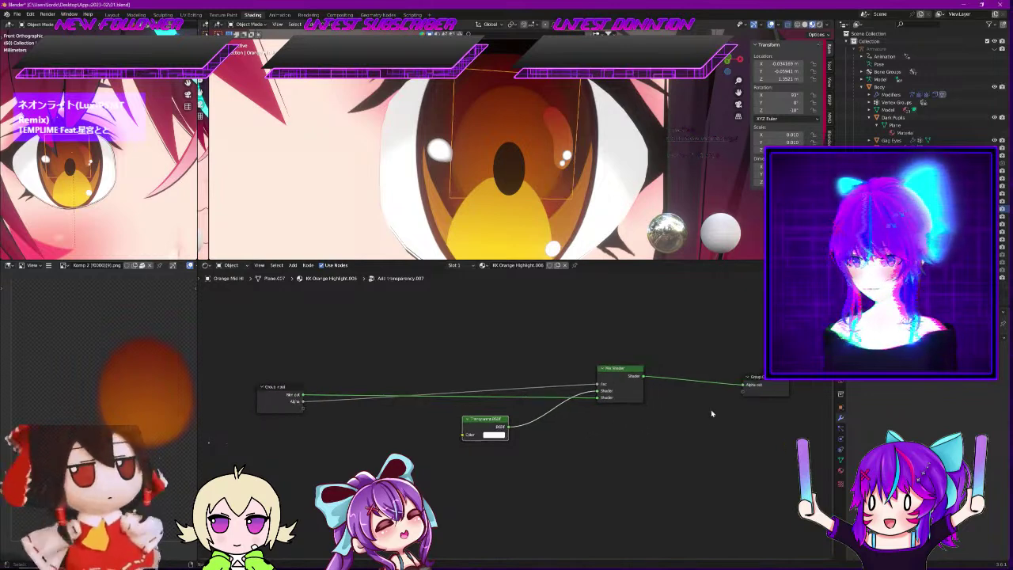
{"action": "scroll", "coordinate": [662, 425], "scroll_direction": "down", "scroll_amount": 2}
{"action": "key", "text": "Tab"}
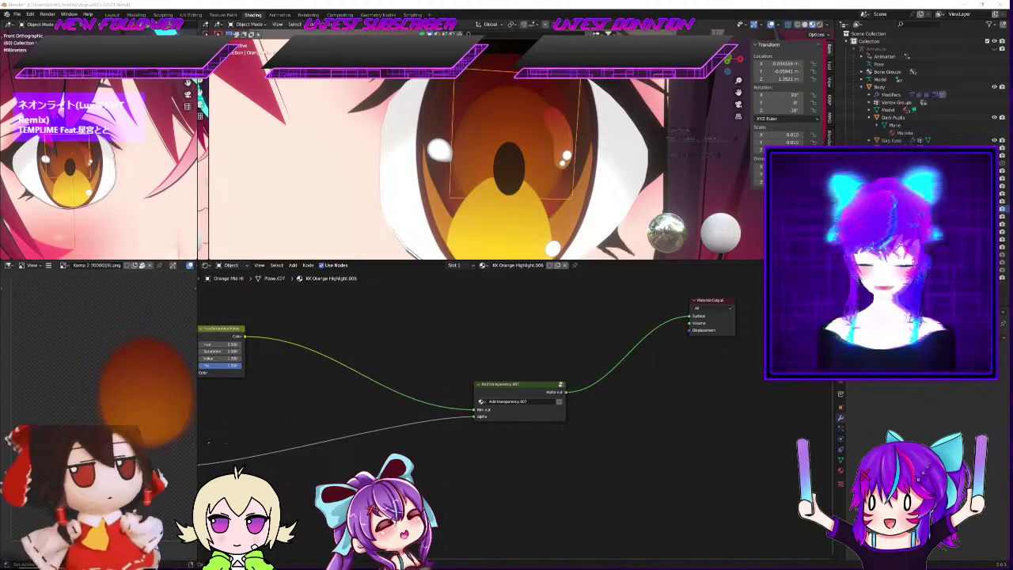
Inspect the orange highlight in the front view, comparing both eyes from farther away and one eye up close
{"action": "scroll", "coordinate": [581, 204], "scroll_direction": "down", "scroll_amount": 6}
{"action": "middle_click_drag", "start_coordinate": [603, 160], "coordinate": [581, 192]}
{"action": "key", "text": "KP_1"}
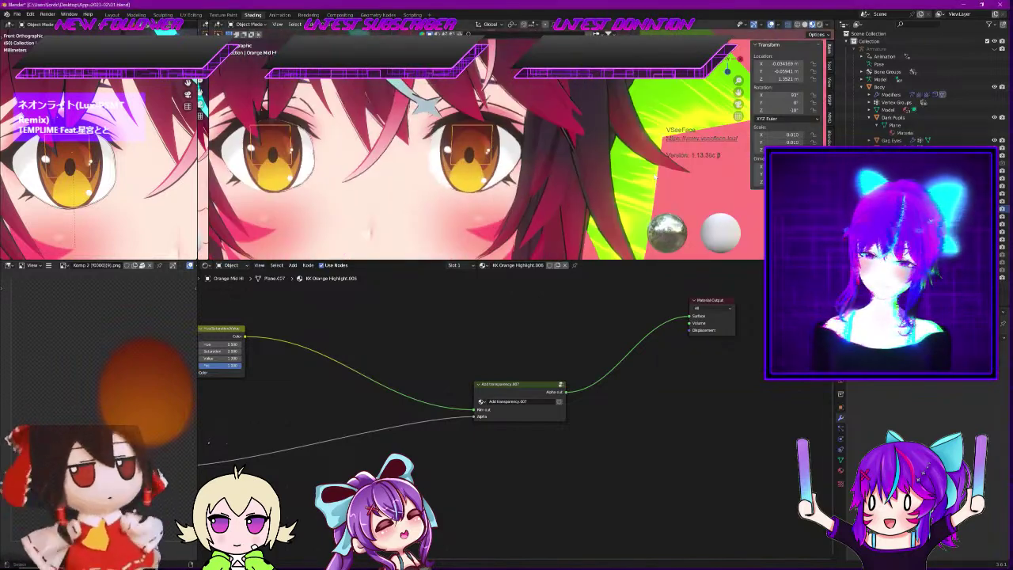
{"action": "scroll", "coordinate": [579, 191], "scroll_direction": "down", "scroll_amount": 7}
{"action": "scroll", "coordinate": [577, 204], "scroll_direction": "up", "scroll_amount": 5}
{"action": "scroll", "coordinate": [575, 201], "scroll_direction": "down", "scroll_amount": 5}
{"action": "scroll", "coordinate": [529, 171], "scroll_direction": "up", "scroll_amount": 8}
{"action": "scroll", "coordinate": [506, 176], "scroll_direction": "up", "scroll_amount": 5}
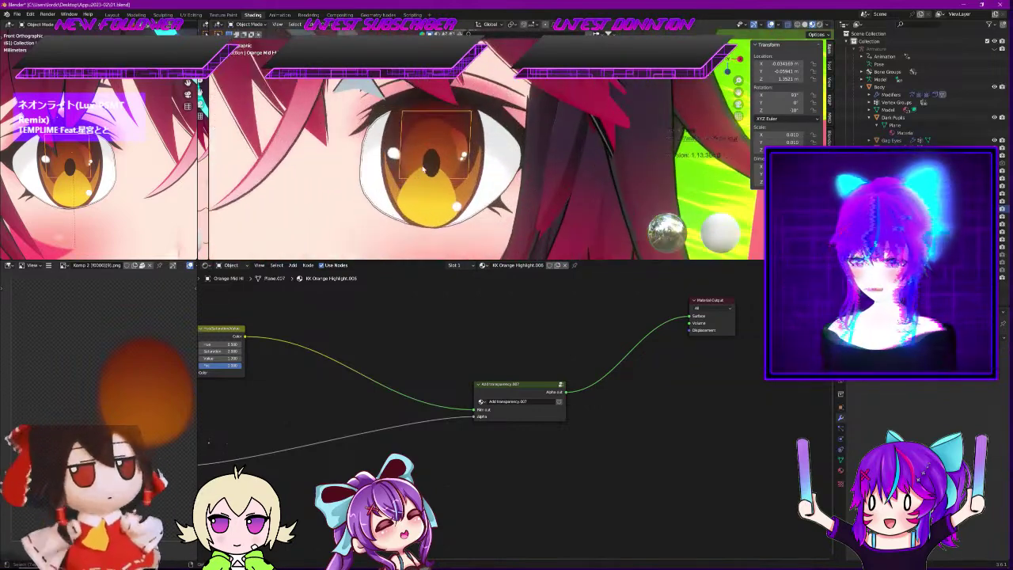
{"action": "scroll", "coordinate": [502, 177], "scroll_direction": "down", "scroll_amount": 5}
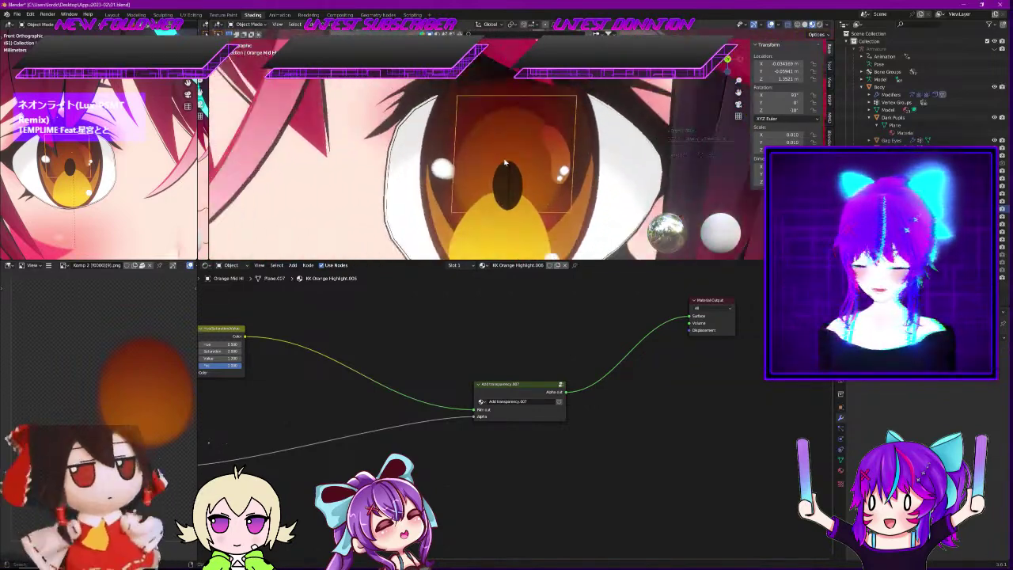
{"action": "scroll", "coordinate": [508, 157], "scroll_direction": "up", "scroll_amount": 5}
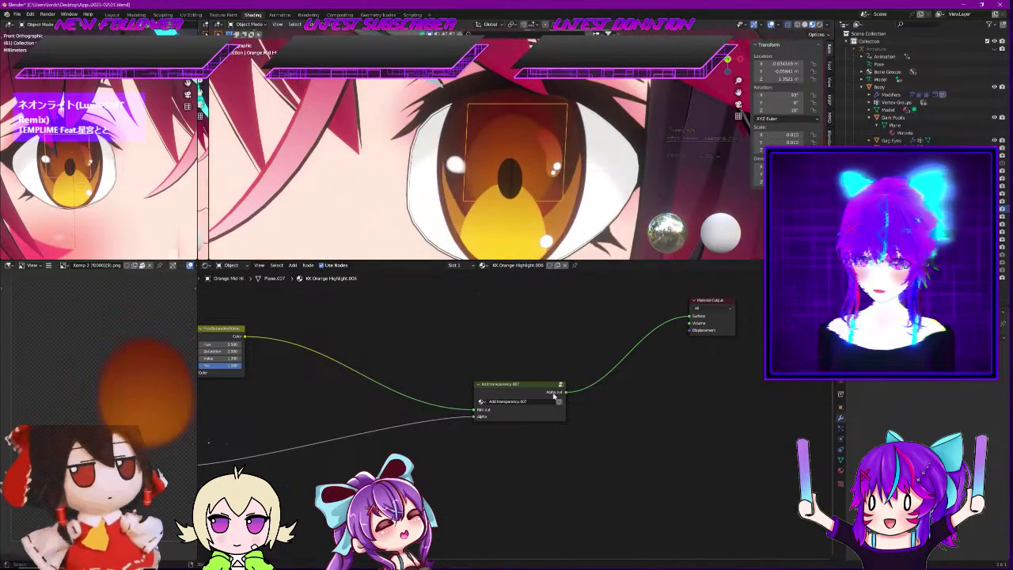
{"action": "key", "text": "shift+a"}
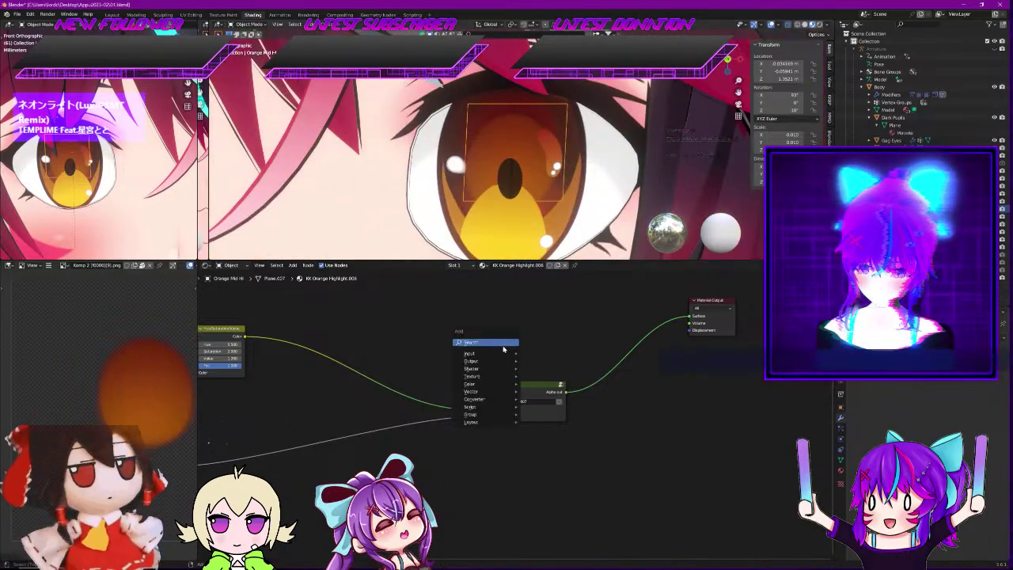
{"action": "left_click", "coordinate": [503, 345]}
{"action": "type", "text": "mixrgb"}
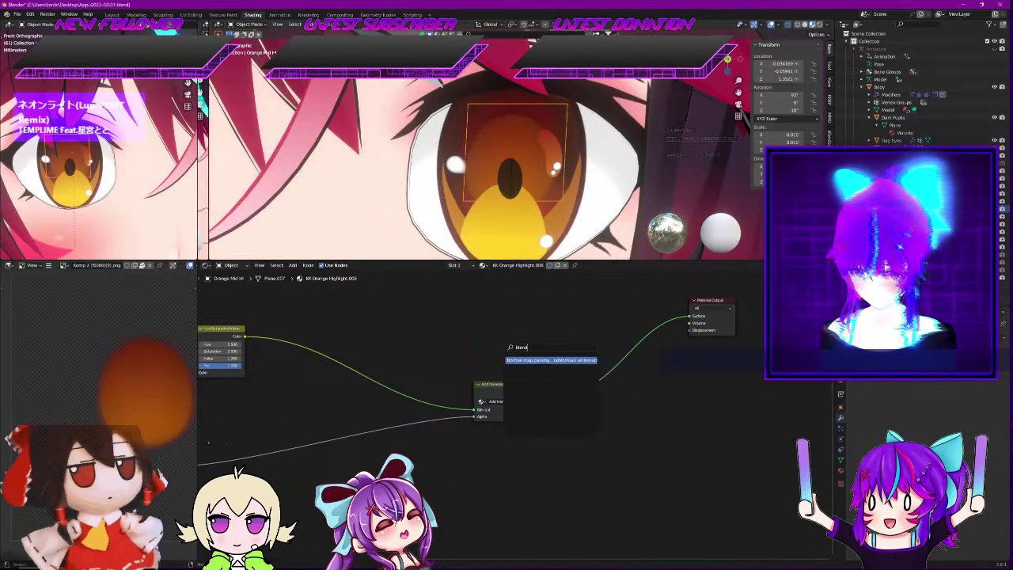
{"action": "key", "text": "Escape"}
Try a different blend mode in the KK Orange Highlight.006 material's settings and inspect the highlight at an angle and up close
{"action": "left_click", "coordinate": [840, 470]}
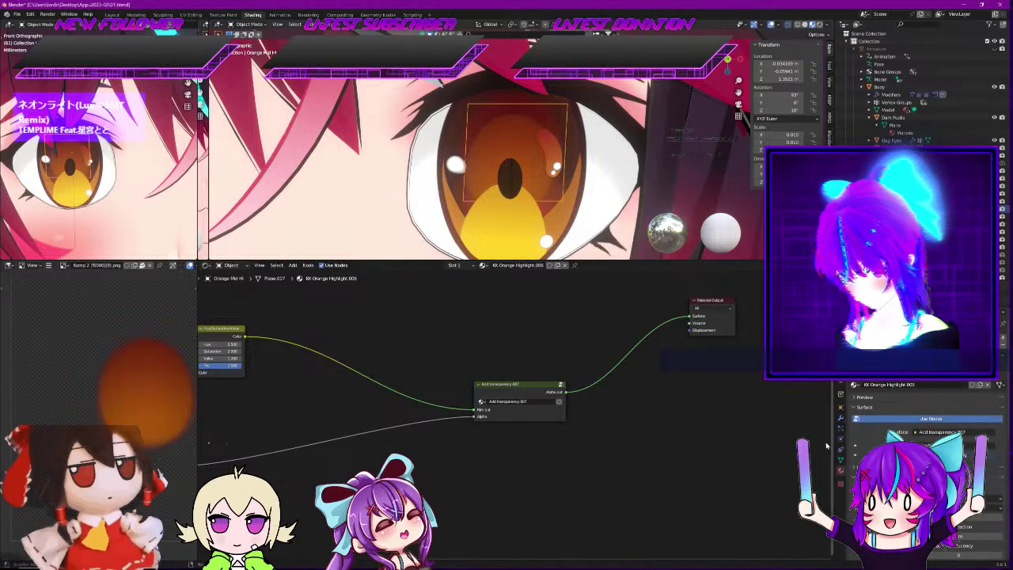
{"action": "scroll", "coordinate": [922, 443], "scroll_direction": "down", "scroll_amount": 5}
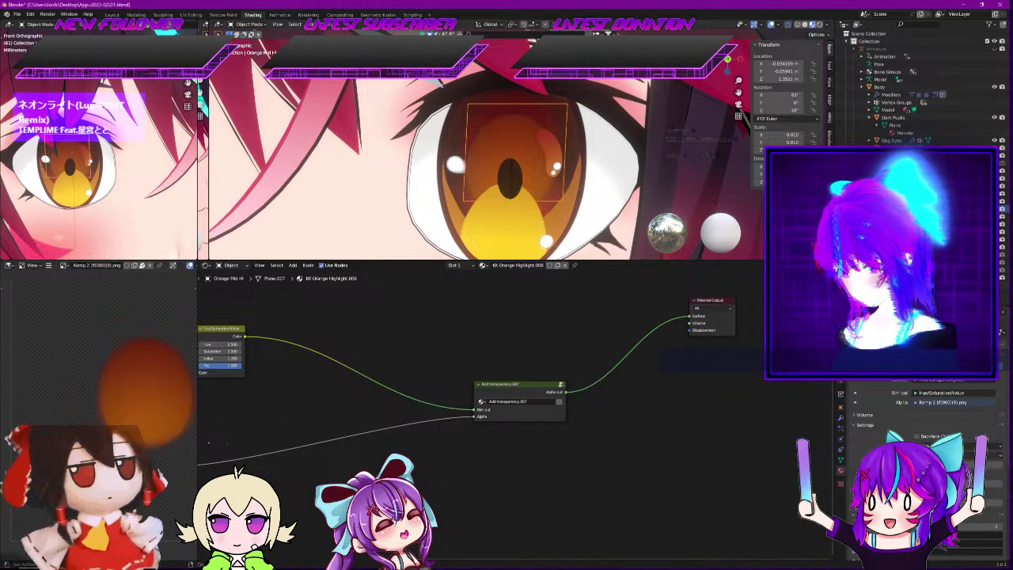
{"action": "left_click", "coordinate": [947, 446]}
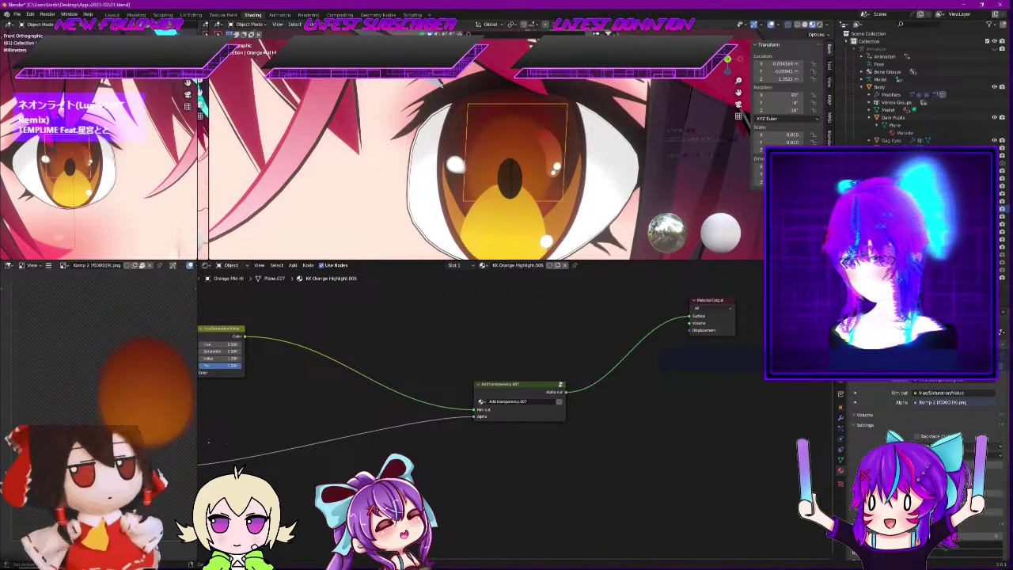
{"action": "mouse_move", "coordinate": [576, 240]}
{"action": "middle_mouse_down"}
{"action": "mouse_move", "coordinate": [607, 240]}
{"action": "mouse_move", "coordinate": [592, 240]}
{"action": "middle_mouse_up"}
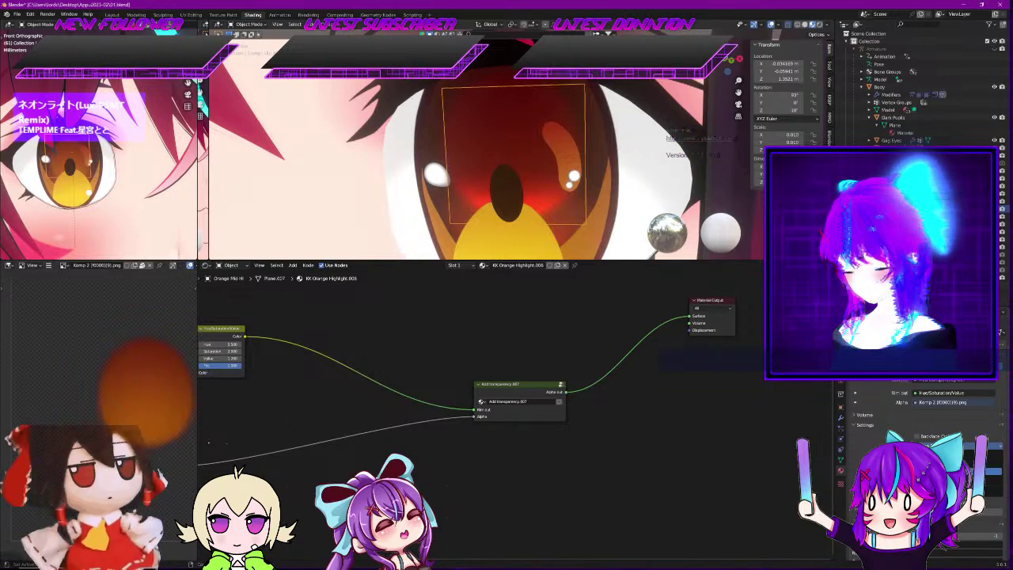
{"action": "middle_click_drag", "start_coordinate": [560, 167], "coordinate": [613, 164]}
{"action": "scroll", "coordinate": [461, 154], "scroll_direction": "up", "scroll_amount": 3}
{"action": "middle_click_drag", "start_coordinate": [459, 154], "coordinate": [432, 140]}
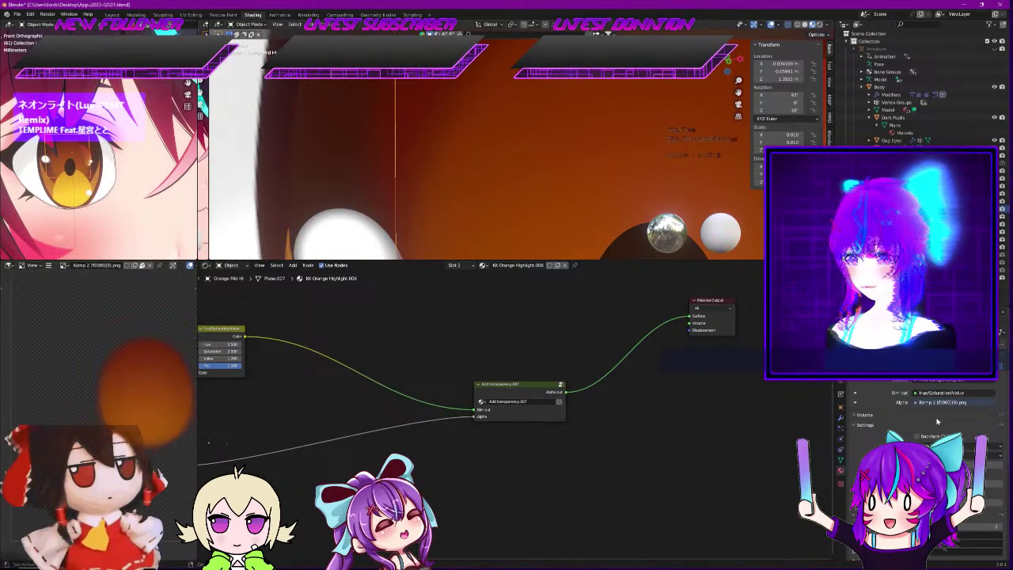
Compare the remaining blend and shadow mode options of the highlight material by their effect on the highlight's edge
{"action": "scroll", "coordinate": [528, 151], "scroll_direction": "down", "scroll_amount": 6}
{"action": "scroll", "coordinate": [528, 151], "scroll_direction": "up", "scroll_amount": 3}
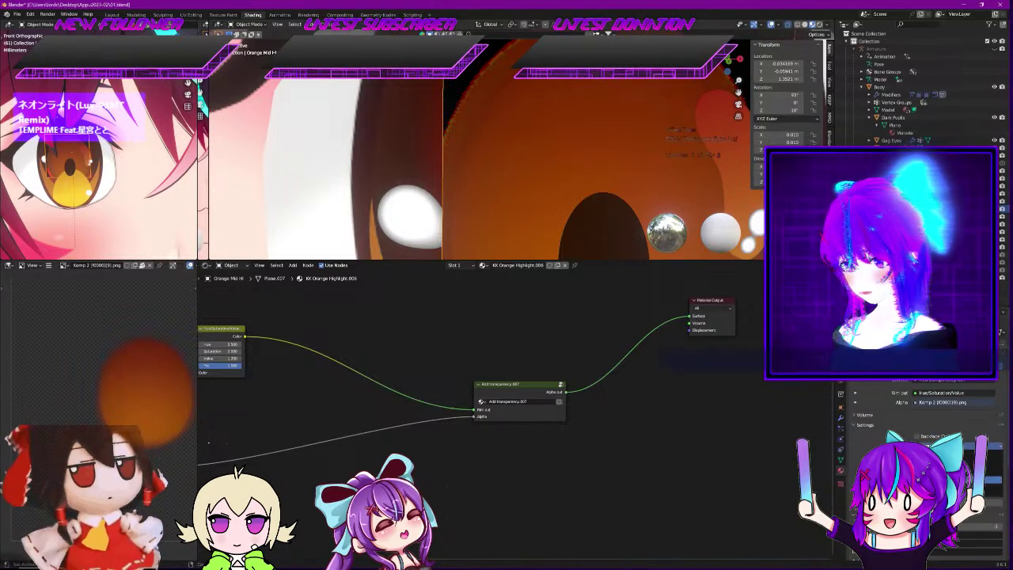
{"action": "left_click", "coordinate": [953, 445]}
{"action": "left_click", "coordinate": [950, 460]}
{"action": "scroll", "coordinate": [565, 156], "scroll_direction": "down", "scroll_amount": 5}
{"action": "scroll", "coordinate": [570, 160], "scroll_direction": "up", "scroll_amount": 5}
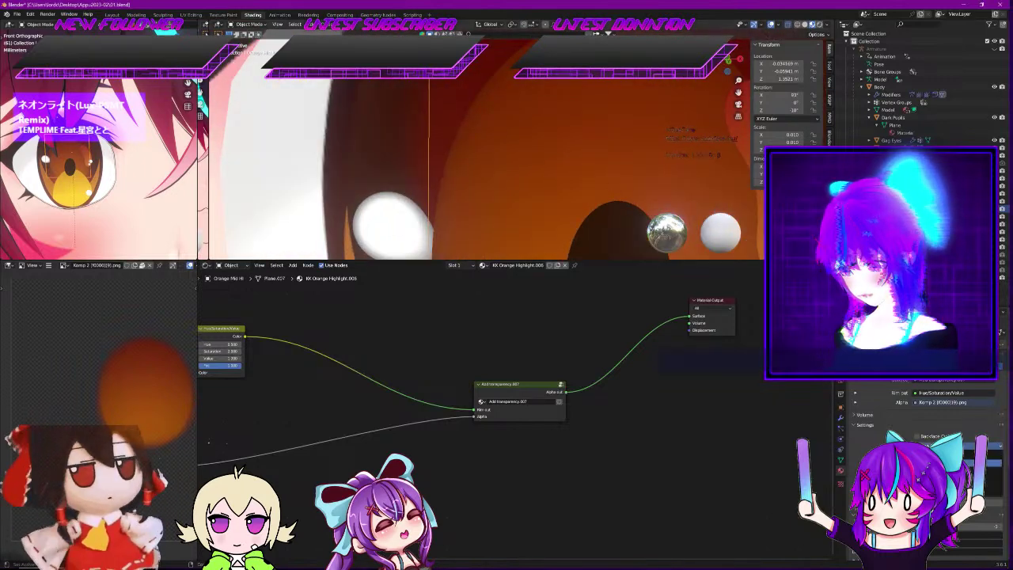
{"action": "left_click", "coordinate": [953, 488]}
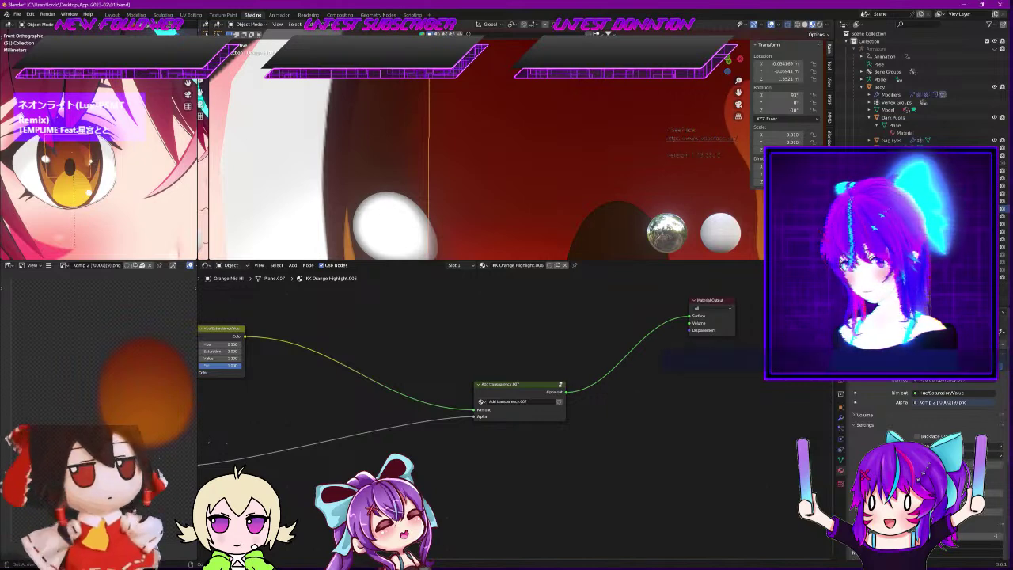
{"action": "left_click", "coordinate": [959, 446]}
{"action": "left_click", "coordinate": [959, 464]}
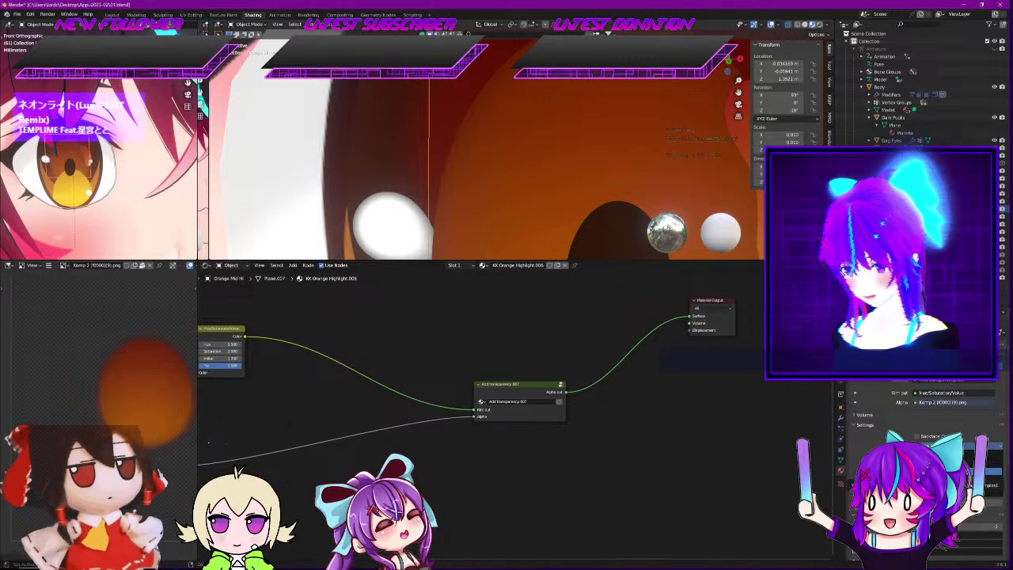
Expand the material's Volume section, take the selection off the orange highlight and view the eye up close without its outline
{"action": "left_click", "coordinate": [856, 414]}
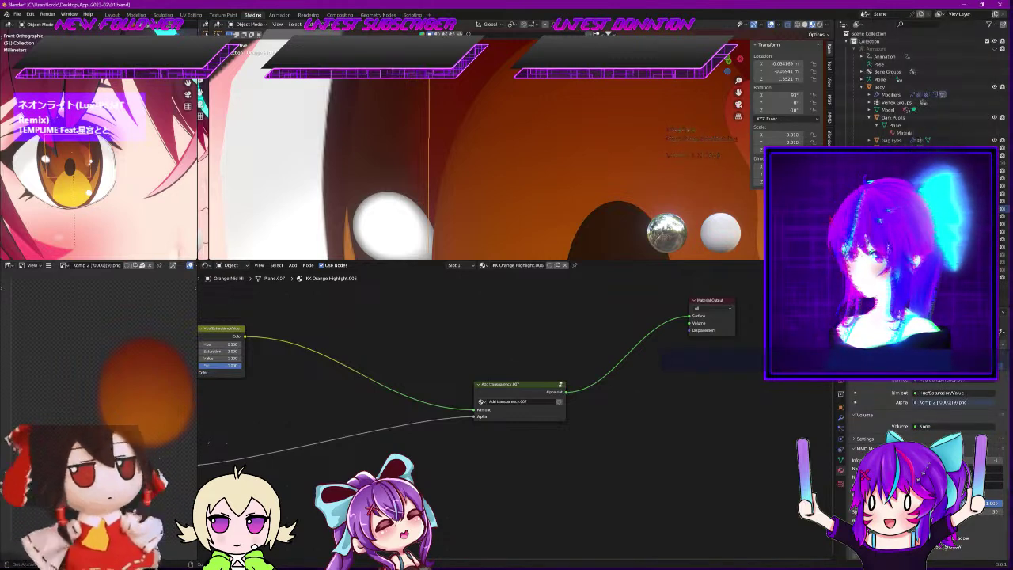
{"action": "scroll", "coordinate": [620, 148], "scroll_direction": "down", "scroll_amount": 6}
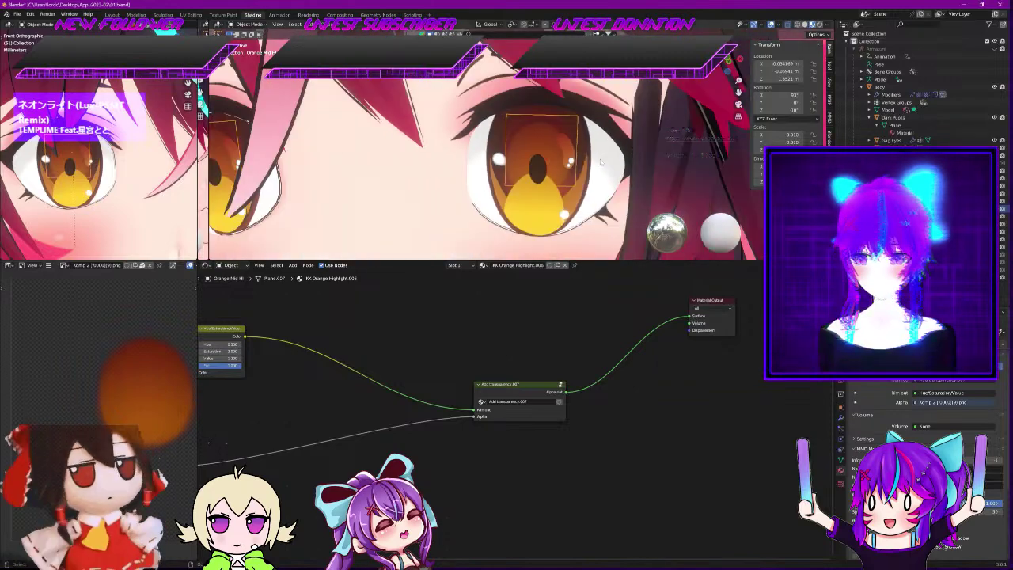
{"action": "left_click", "coordinate": [714, 196]}
{"action": "scroll", "coordinate": [522, 148], "scroll_direction": "up", "scroll_amount": 7}
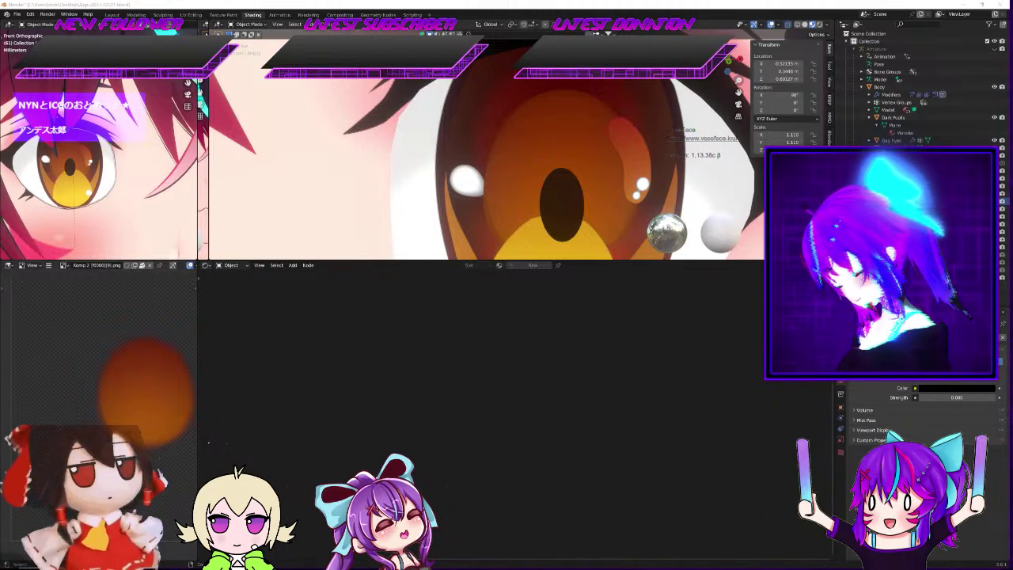
Bring up the YouTube window, play NYNとICGのおとめっど★ from about 1:07 and maximize the window
{"action": "left_click_drag", "start_coordinate": [1012, 269], "coordinate": [632, 86]}
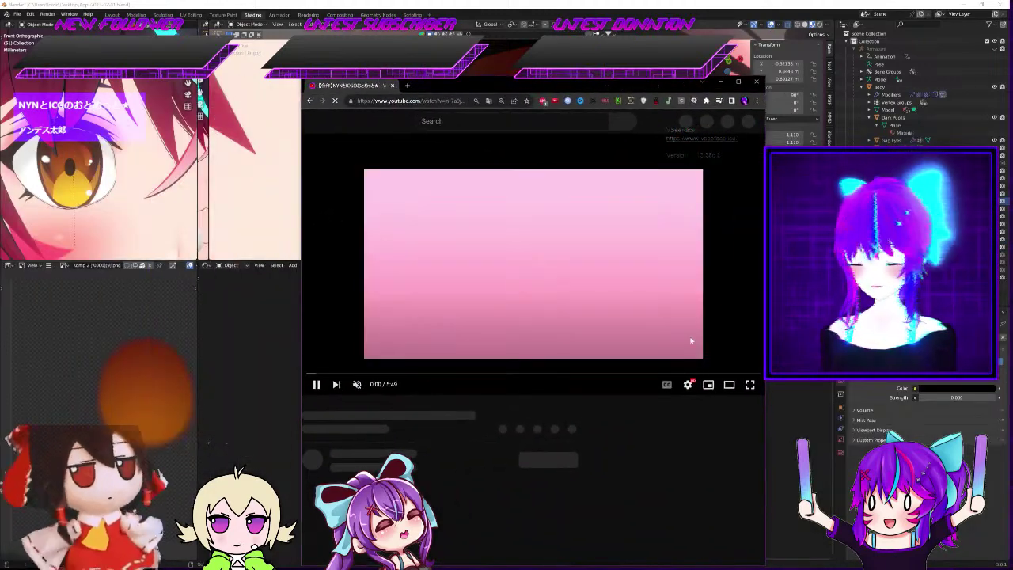
{"action": "left_click", "coordinate": [398, 373]}
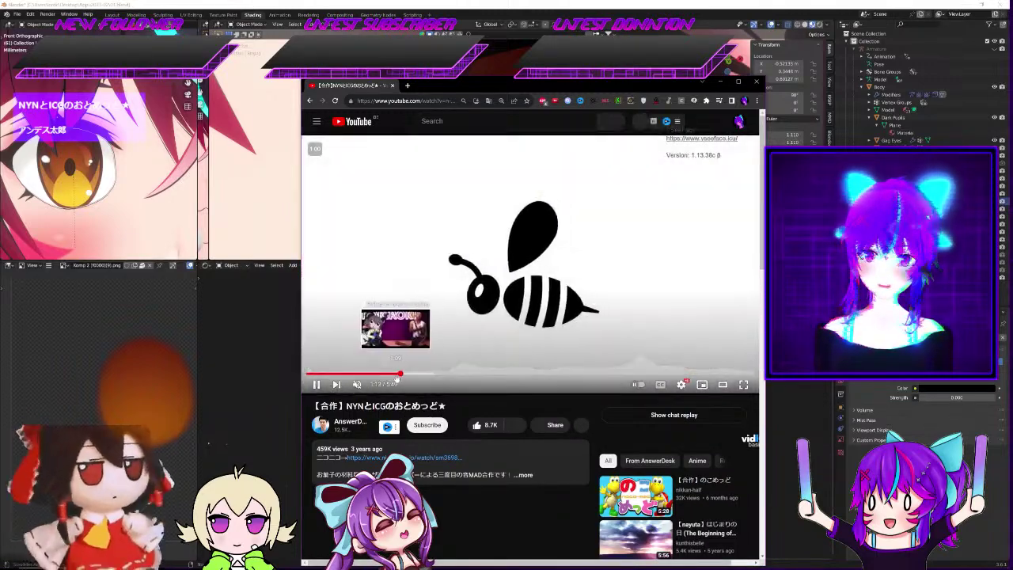
{"action": "left_click", "coordinate": [395, 374]}
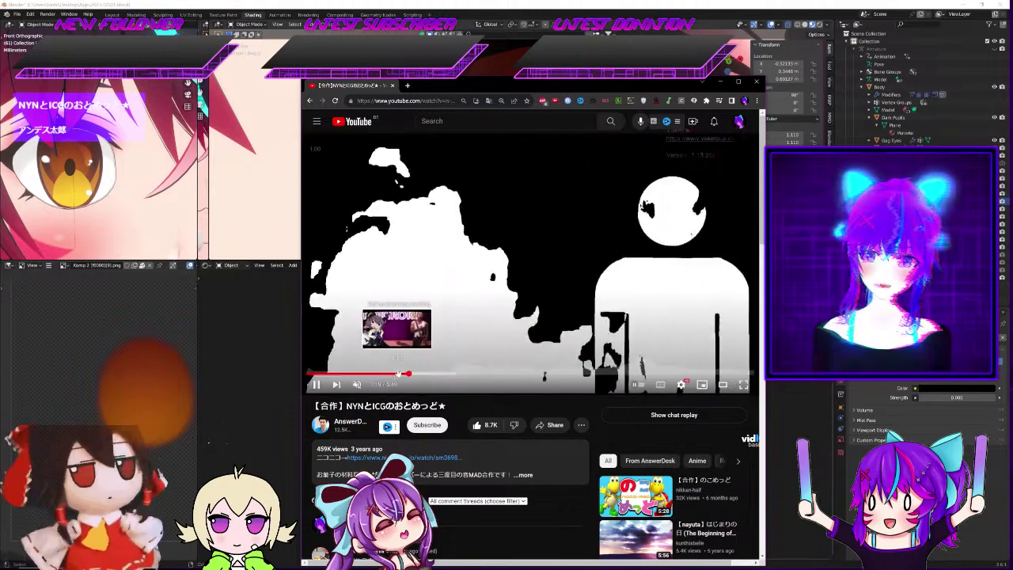
{"action": "left_click", "coordinate": [392, 373]}
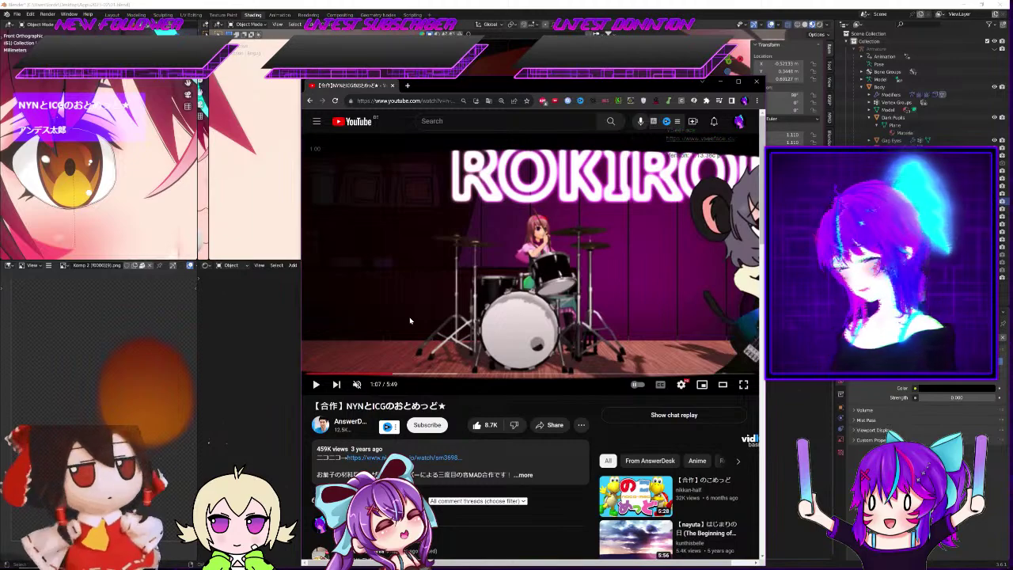
{"action": "left_click", "coordinate": [550, 272]}
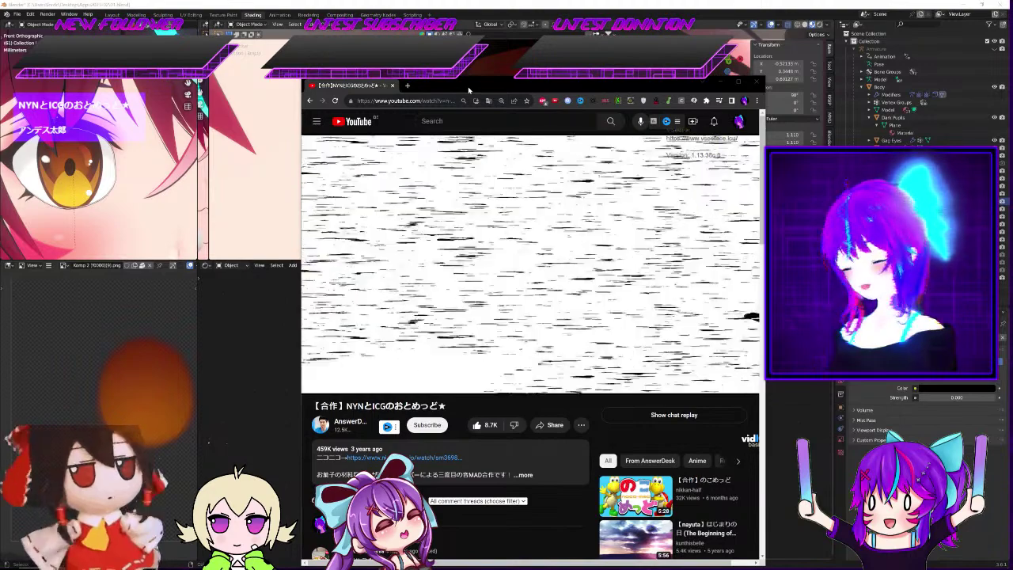
{"action": "left_click_drag", "start_coordinate": [468, 86], "coordinate": [433, 5]}
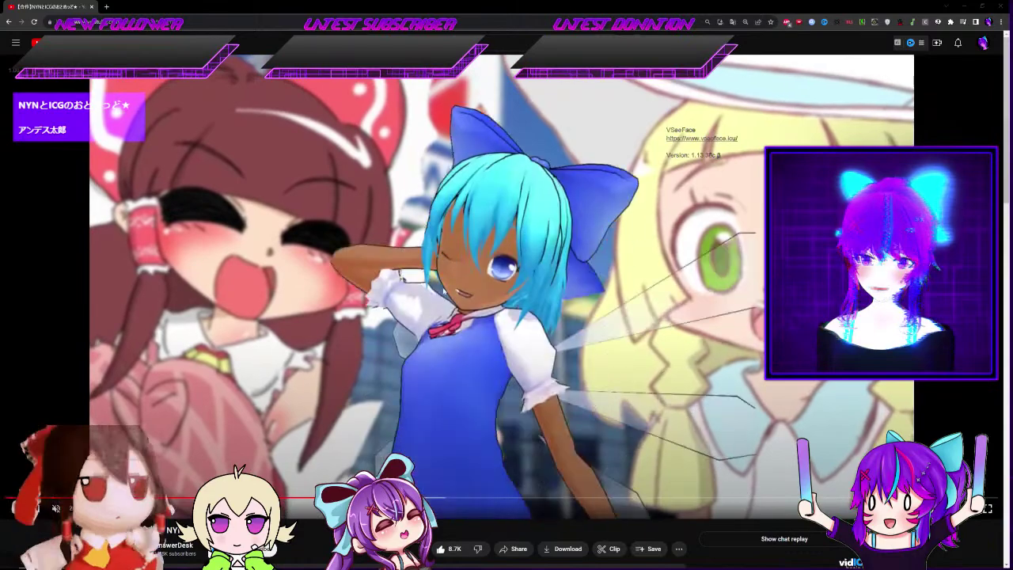
Pause and resume the YouTube video, jump to another point on its timeline and watch it through
{"action": "left_click", "coordinate": [454, 288]}
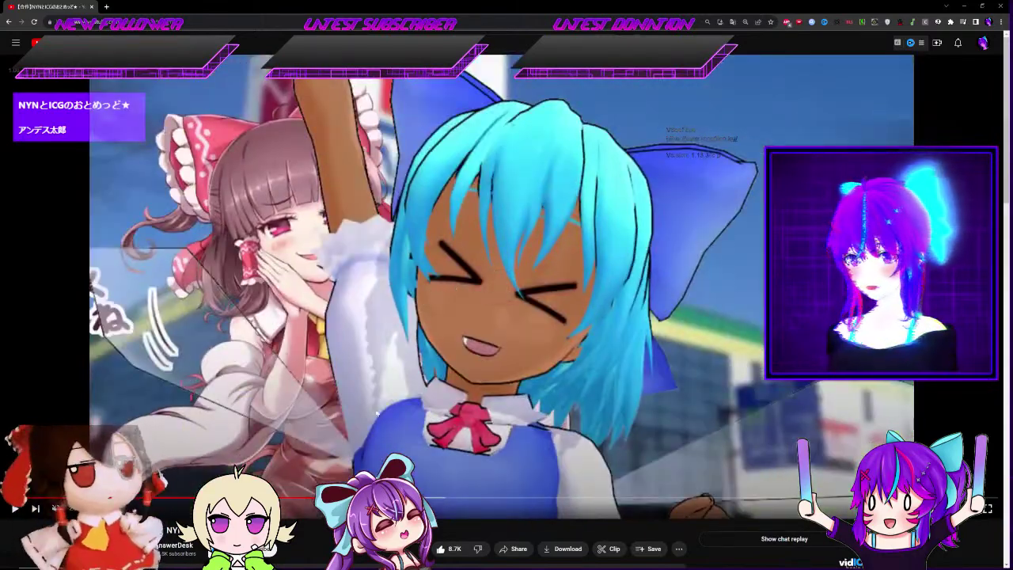
{"action": "left_click", "coordinate": [370, 436]}
{"action": "left_click", "coordinate": [364, 497]}
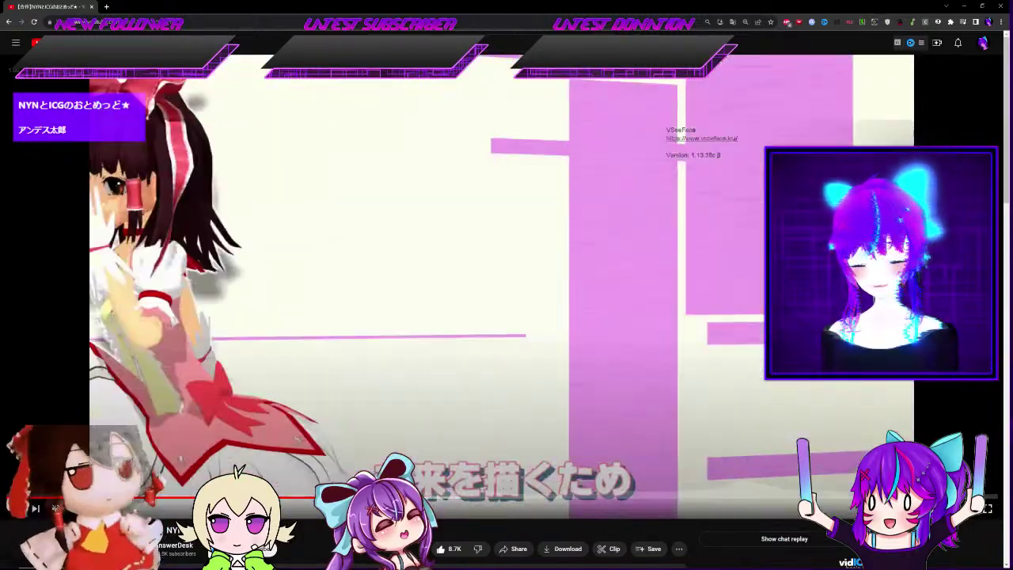
{"action": "left_click", "coordinate": [471, 341]}
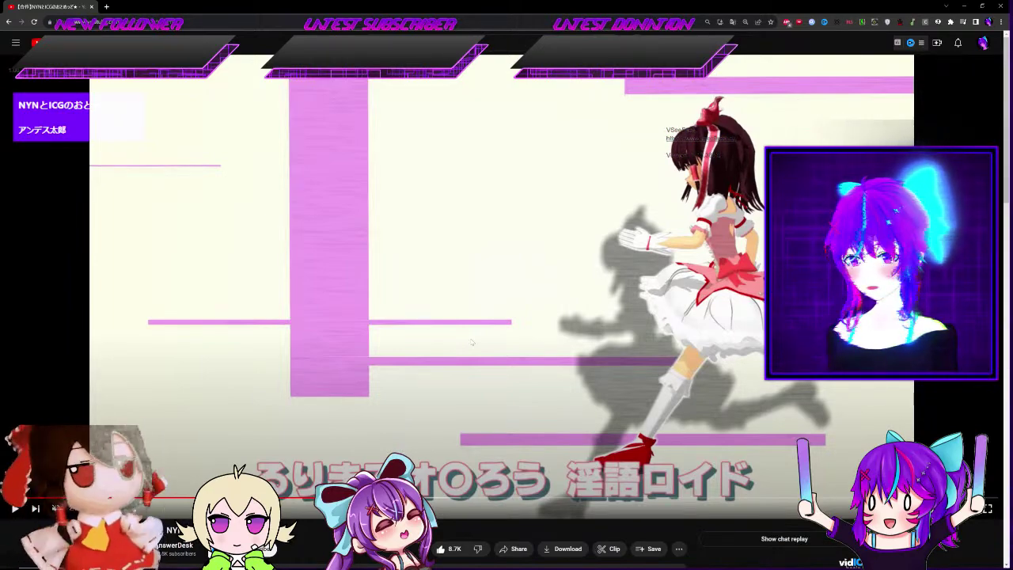
{"action": "left_click", "coordinate": [471, 342]}
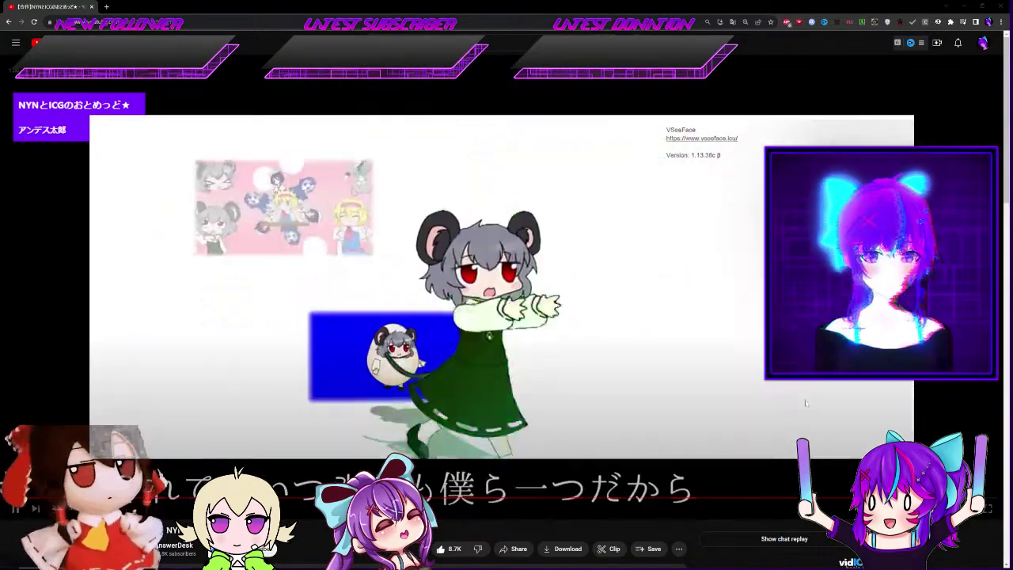
{"action": "scroll", "coordinate": [282, 501], "scroll_direction": "down", "scroll_amount": 2}
{"action": "scroll", "coordinate": [282, 501], "scroll_direction": "up", "scroll_amount": 2}
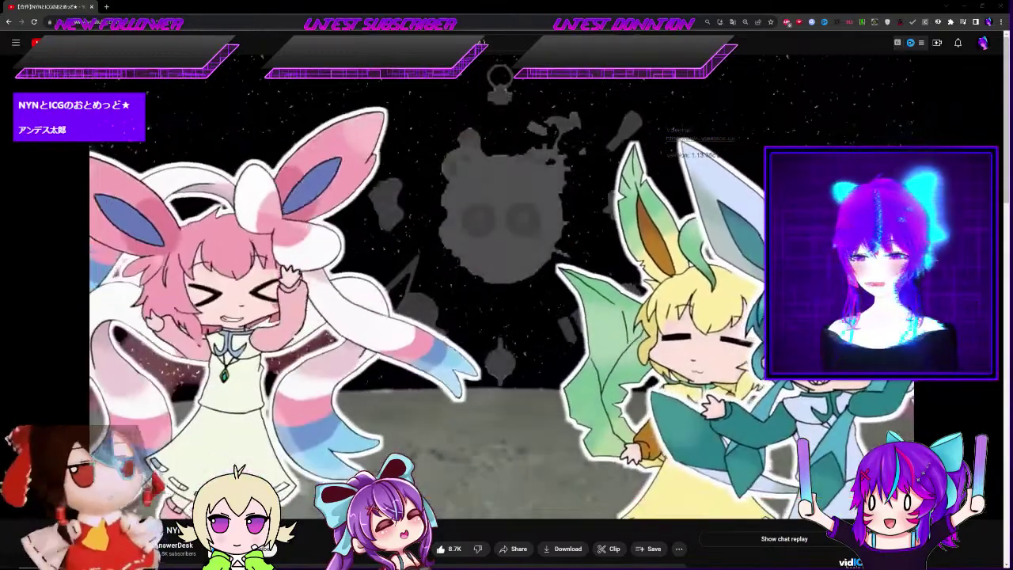
Search YouTube for "No Party for the Cat" and open the Loctek - No Party For The Cat video
{"action": "left_click", "coordinate": [512, 40]}
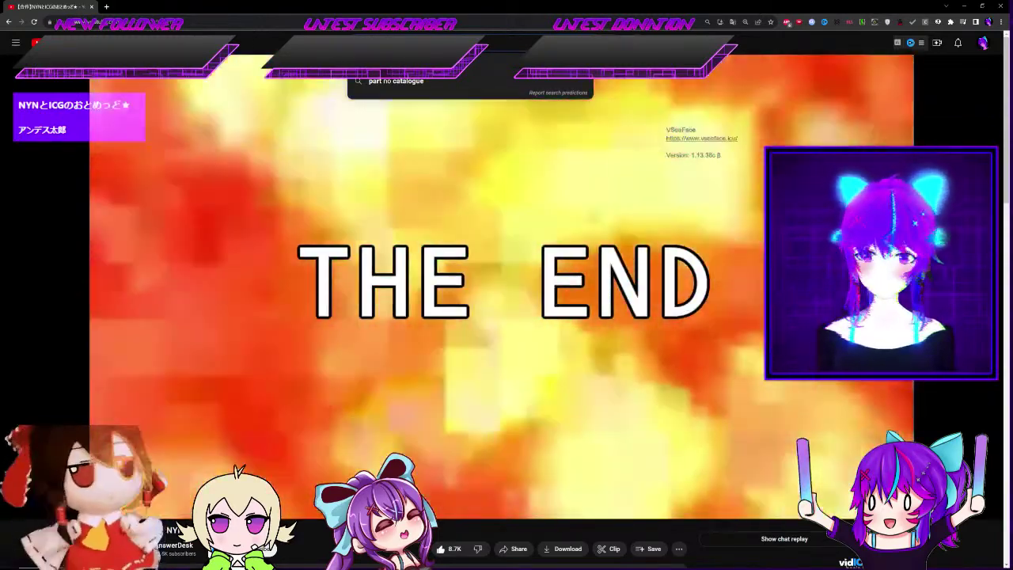
{"action": "key", "text": "Return"}
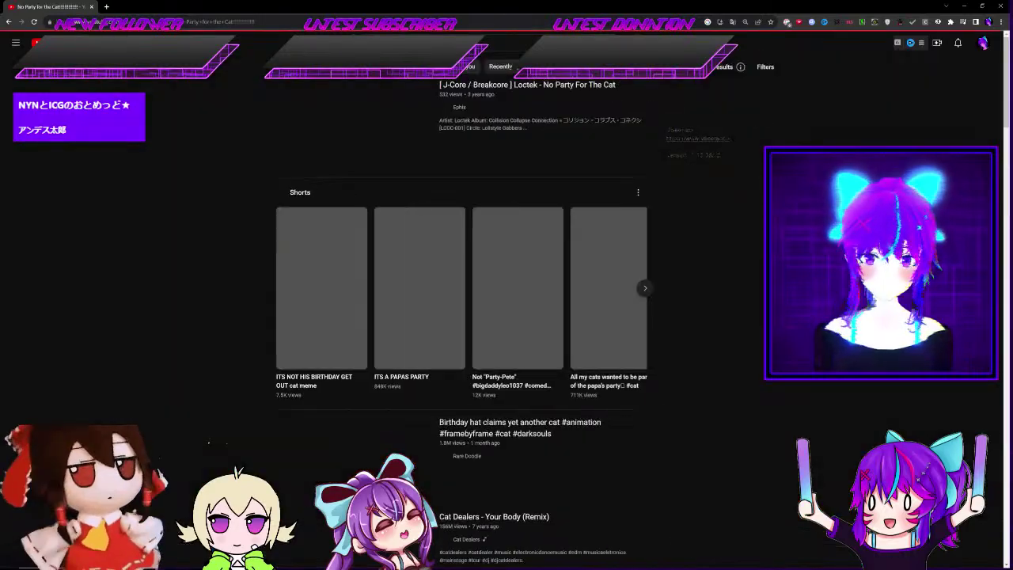
{"action": "left_click", "coordinate": [382, 130]}
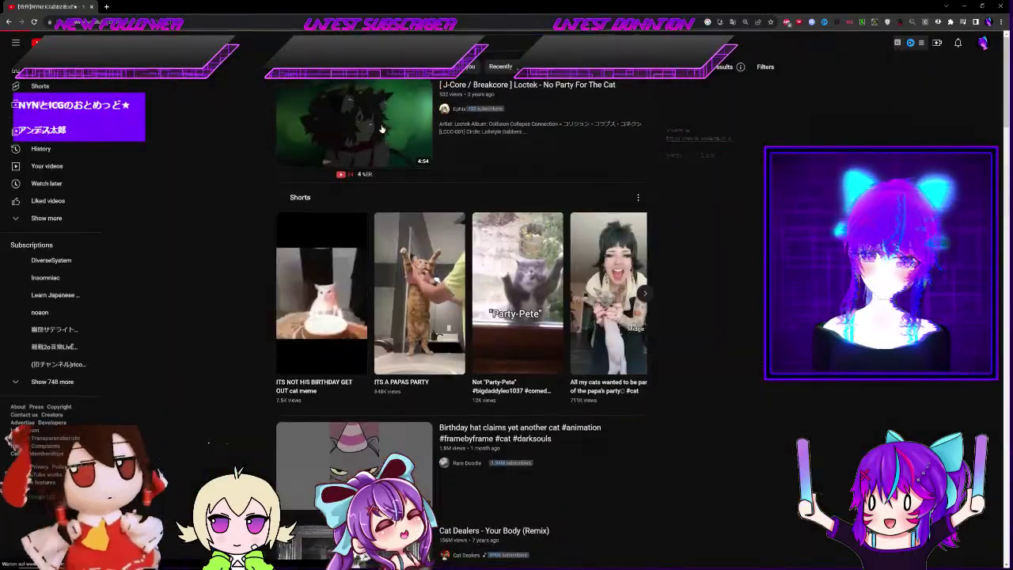
Play the Loctek - No Party For The Cat video with sound and skip ahead through it on its timeline
{"action": "scroll", "coordinate": [340, 245], "scroll_direction": "down", "scroll_amount": 1}
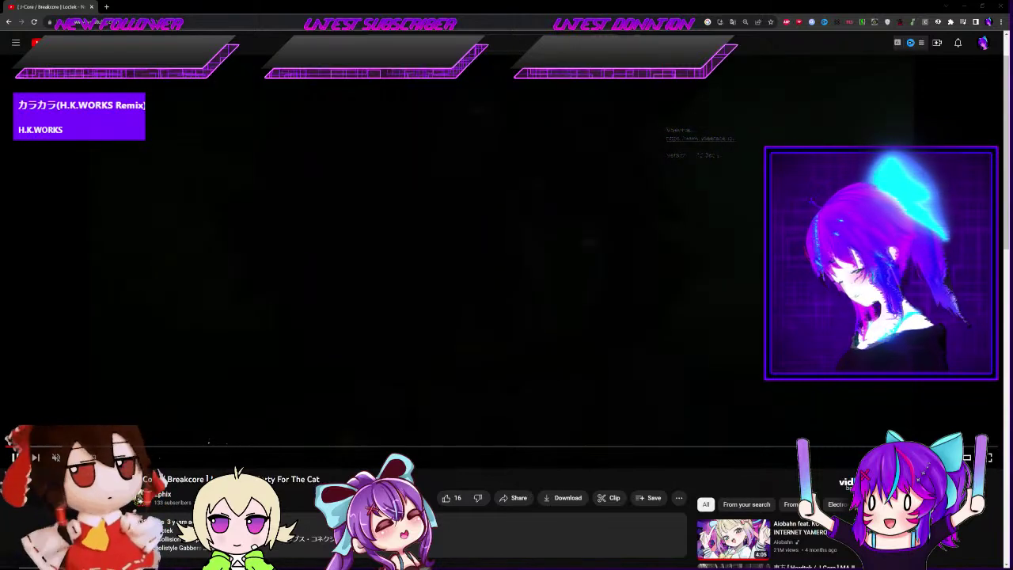
{"action": "scroll", "coordinate": [303, 338], "scroll_direction": "up", "scroll_amount": 1}
{"action": "double_click", "coordinate": [303, 338]}
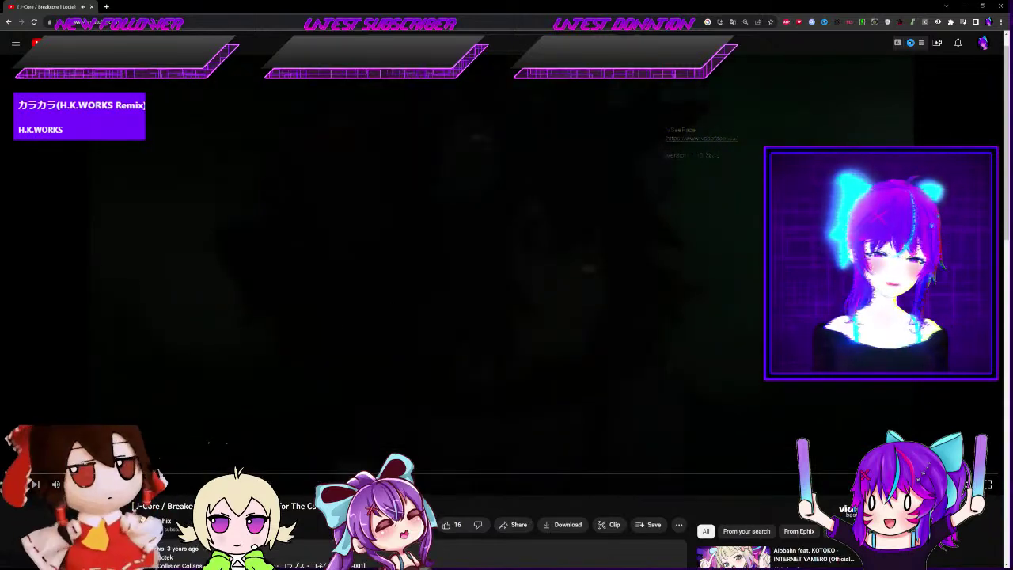
{"action": "left_click", "coordinate": [68, 473]}
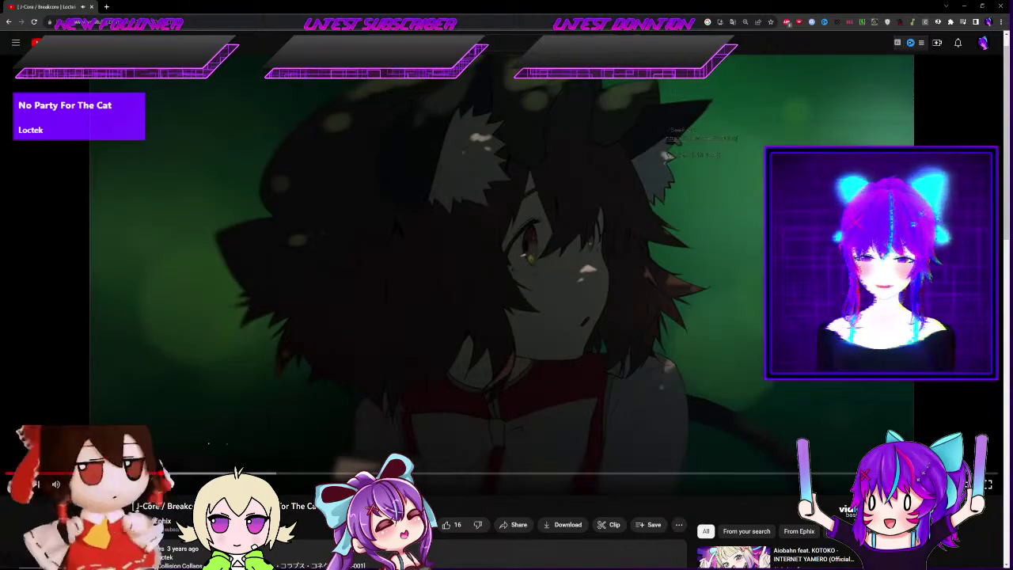
{"action": "left_click", "coordinate": [270, 474]}
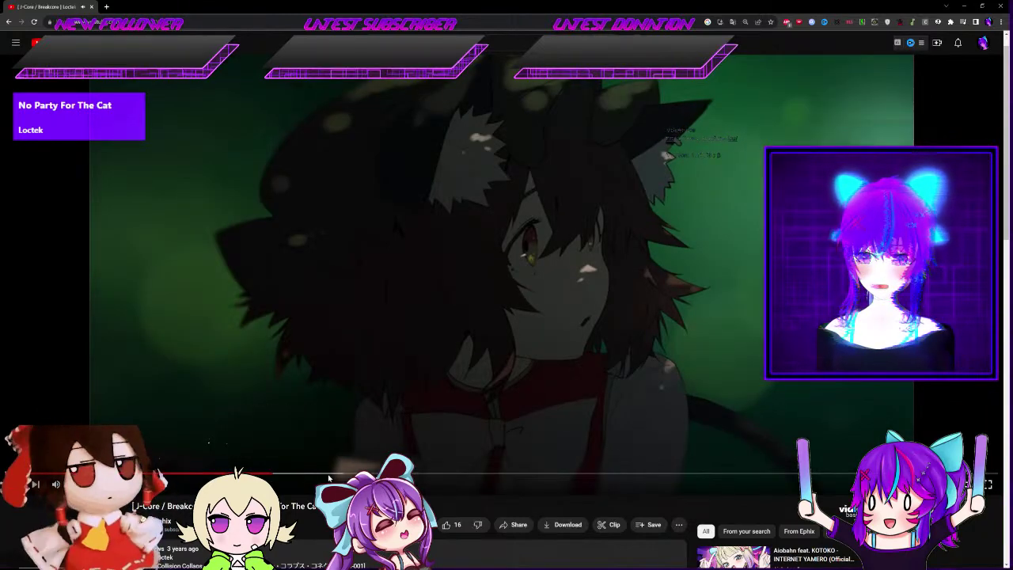
{"action": "left_click", "coordinate": [413, 473]}
{"action": "left_click_drag", "start_coordinate": [415, 474], "coordinate": [538, 477]}
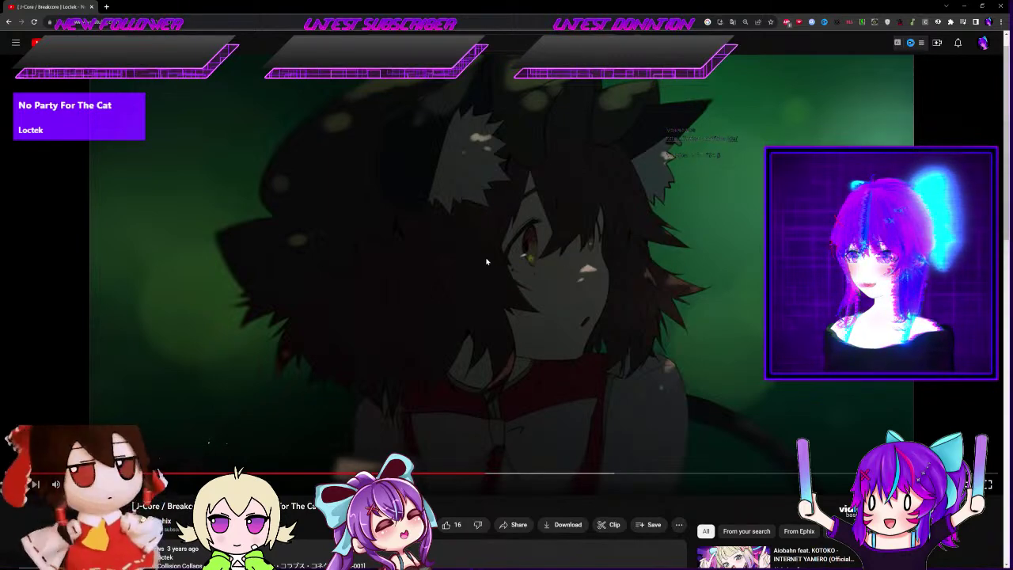
Return to the YouTube search results for "No Party for the Cat" and look through the listed cat videos
{"action": "key", "text": "alt+Left"}
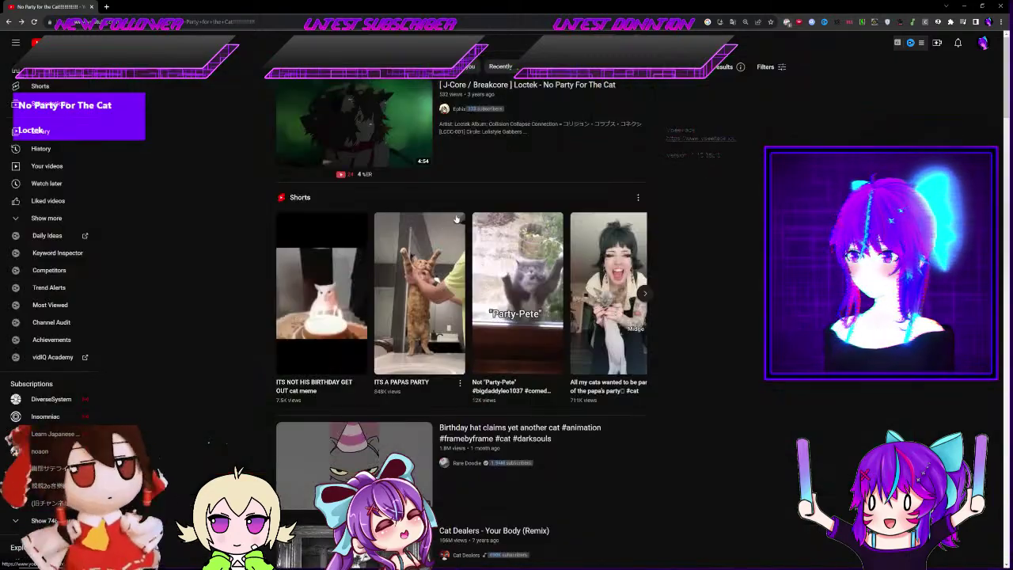
{"action": "scroll", "coordinate": [469, 202], "scroll_direction": "down", "scroll_amount": 4}
{"action": "scroll", "coordinate": [471, 197], "scroll_direction": "down", "scroll_amount": 5}
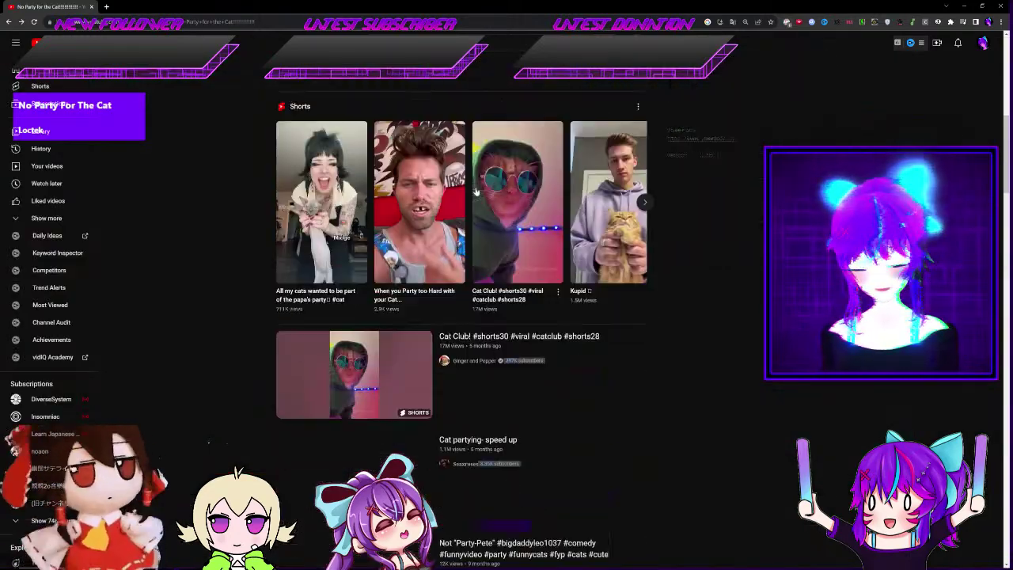
{"action": "scroll", "coordinate": [476, 190], "scroll_direction": "up", "scroll_amount": 2}
{"action": "scroll", "coordinate": [542, 164], "scroll_direction": "down", "scroll_amount": 5}
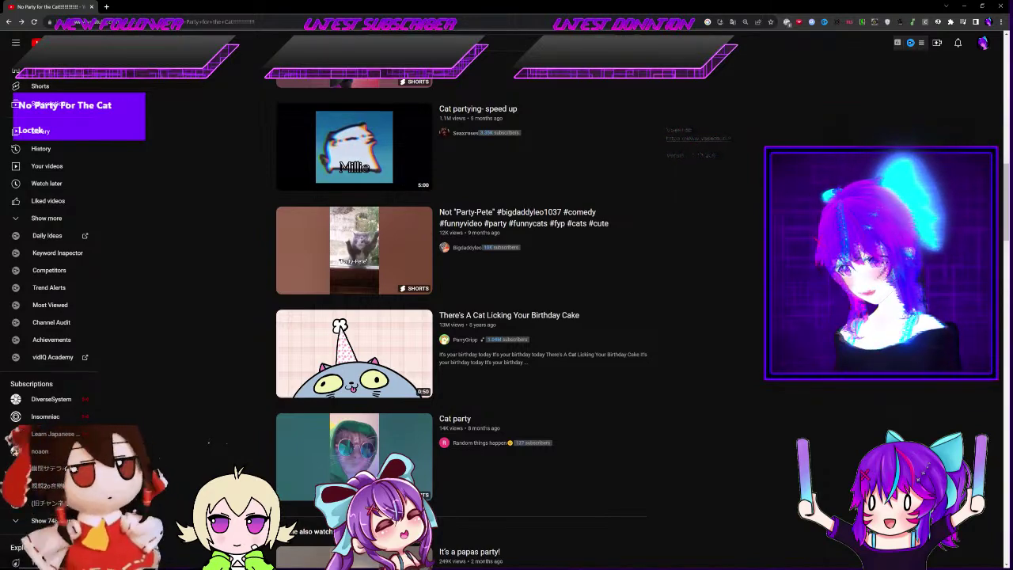
{"action": "key", "text": "F11"}
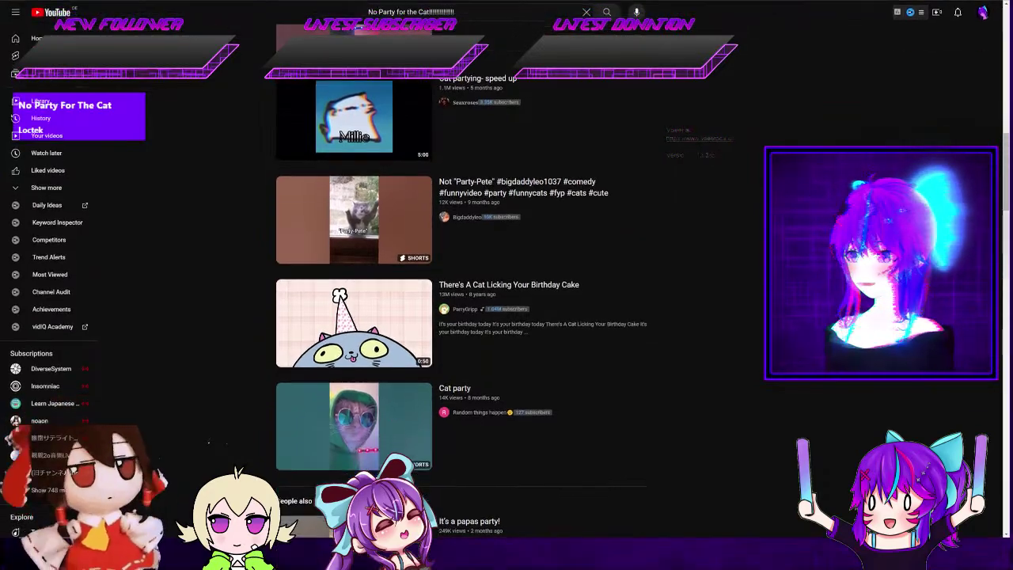
{"action": "key", "text": "F11"}
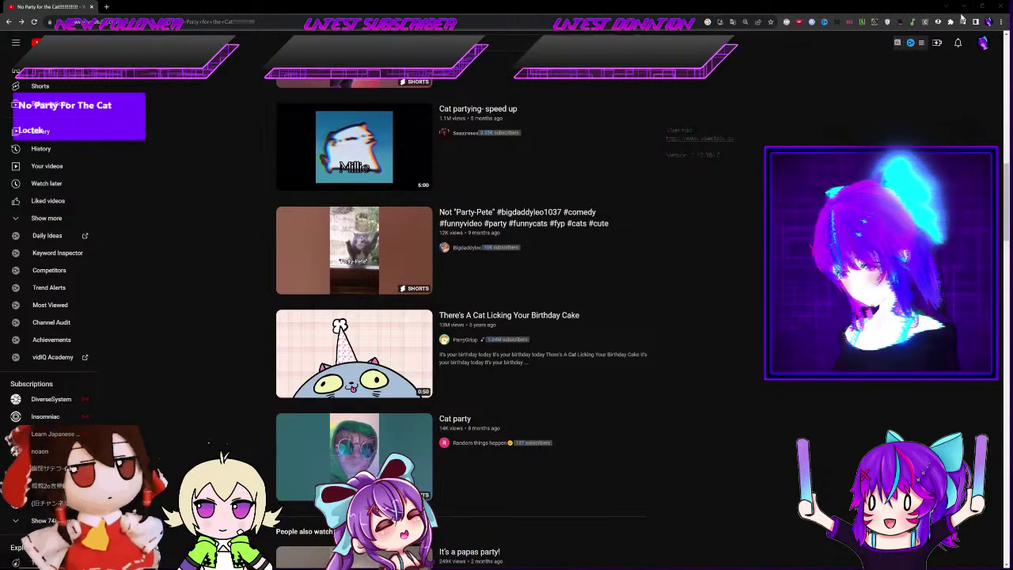
Switch to Blender and examine the character's eyes up close and from face distance
{"action": "left_click", "coordinate": [959, 7]}
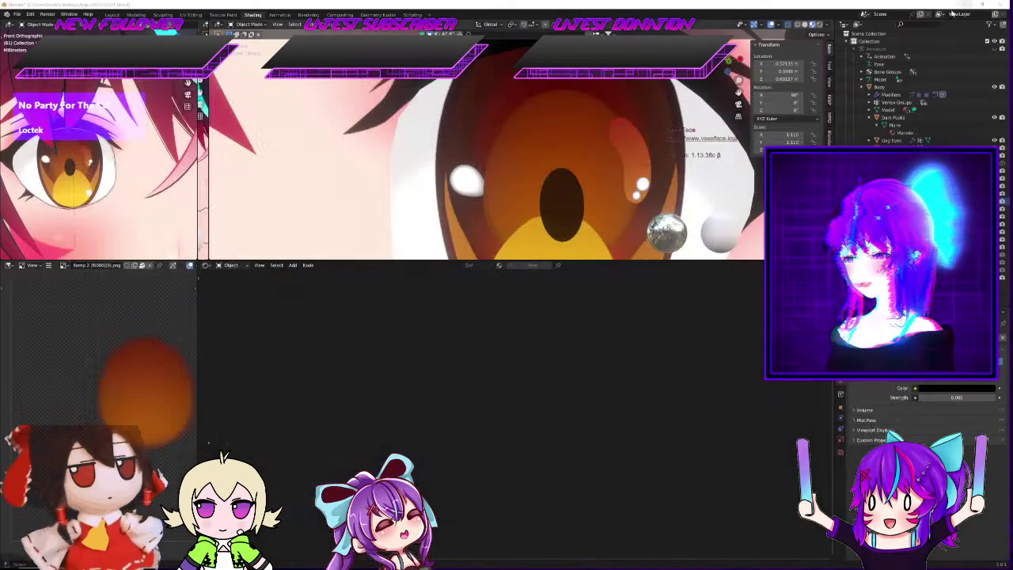
{"action": "scroll", "coordinate": [611, 166], "scroll_direction": "down", "scroll_amount": 7}
{"action": "middle_click_drag", "start_coordinate": [609, 165], "coordinate": [630, 129]}
{"action": "scroll", "coordinate": [631, 126], "scroll_direction": "up", "scroll_amount": 3}
{"action": "scroll", "coordinate": [631, 127], "scroll_direction": "down", "scroll_amount": 1}
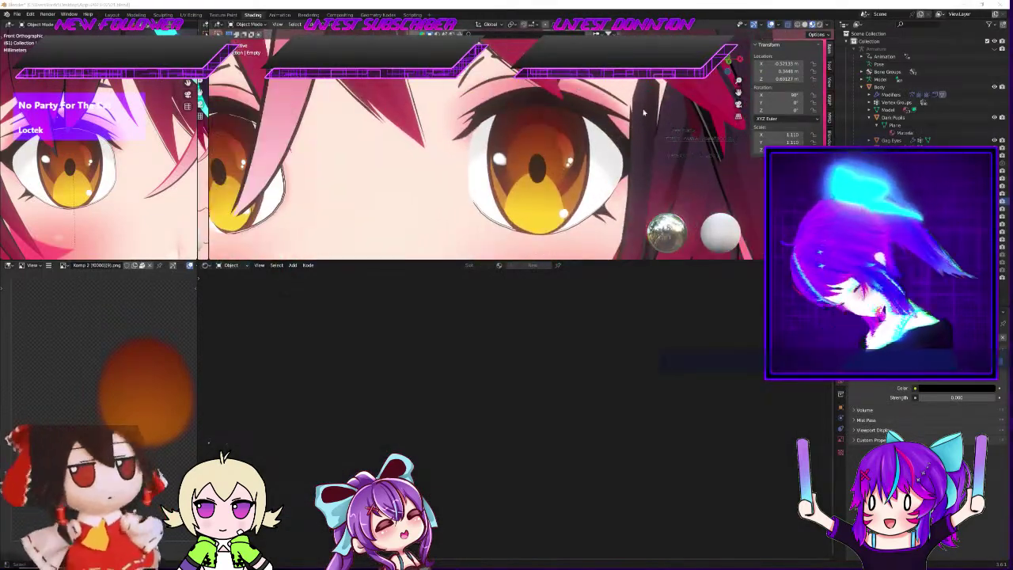
{"action": "scroll", "coordinate": [554, 151], "scroll_direction": "down", "scroll_amount": 5}
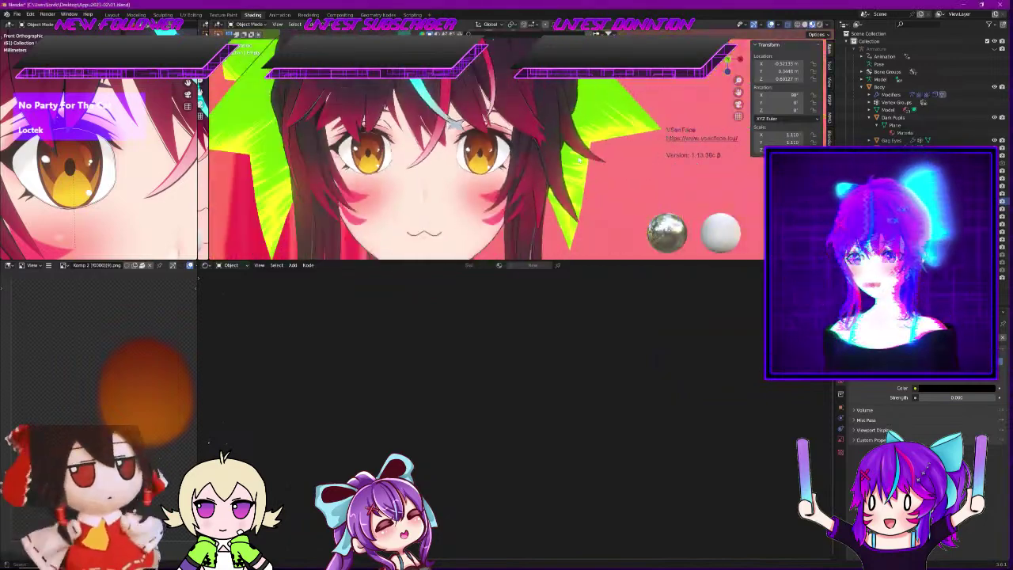
Switch to the browser, open an empty tab and return to Blender
{"action": "key", "text": "alt+Tab"}
{"action": "key", "text": "alt+Tab"}
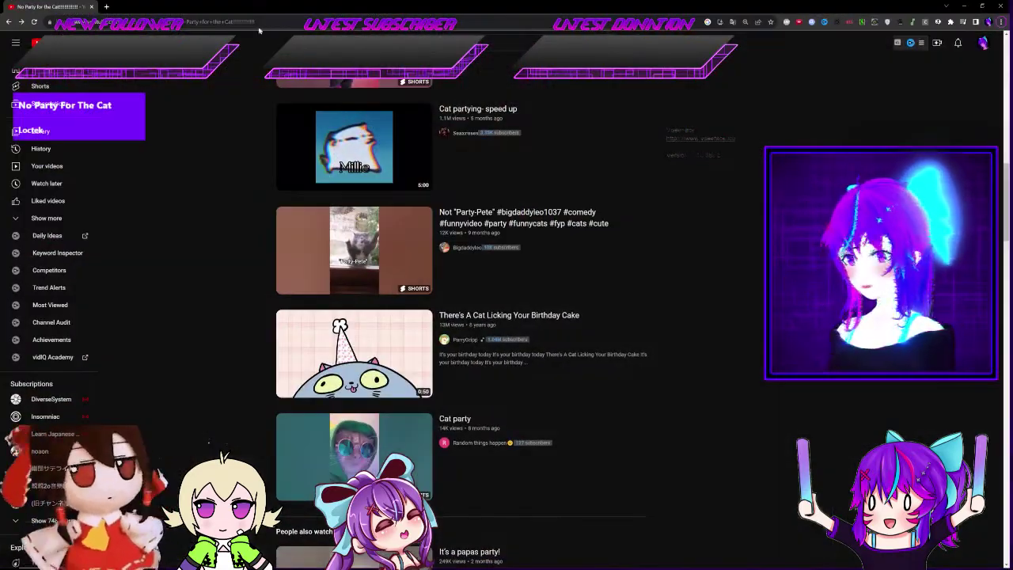
{"action": "left_click", "coordinate": [106, 7]}
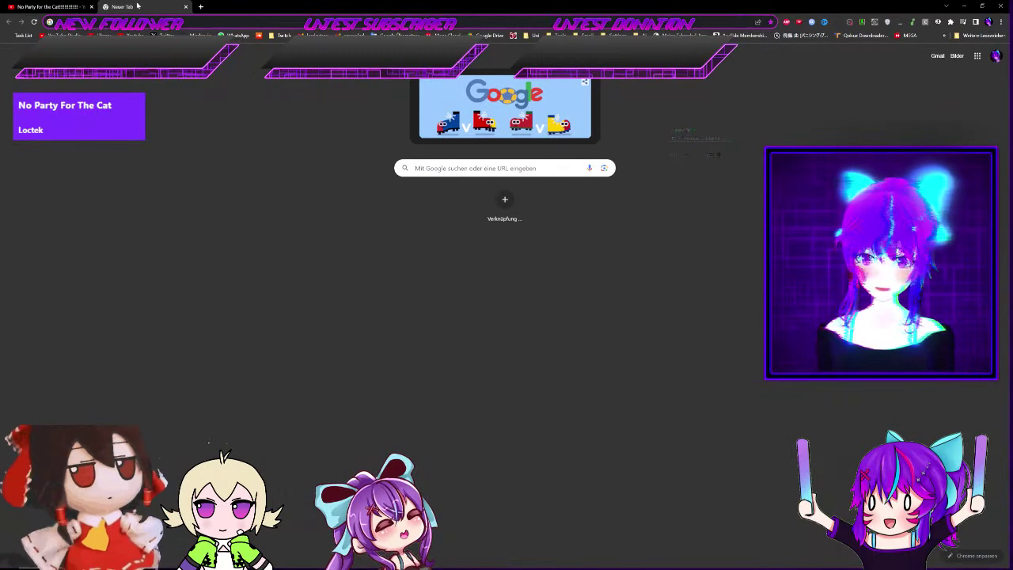
{"action": "left_click", "coordinate": [964, 6]}
{"action": "key", "text": "alt+Tab"}
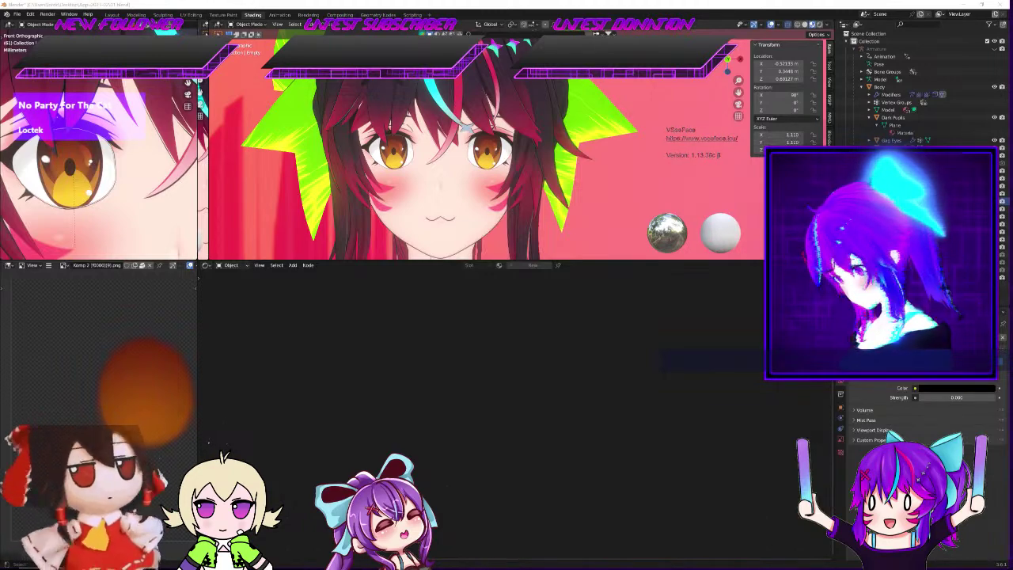
Switch to the browser's Tenor page, look through the Nazrin Nyn GIF's related items and open the Nazrin Touhou GIF
{"action": "key", "text": "alt+Tab"}
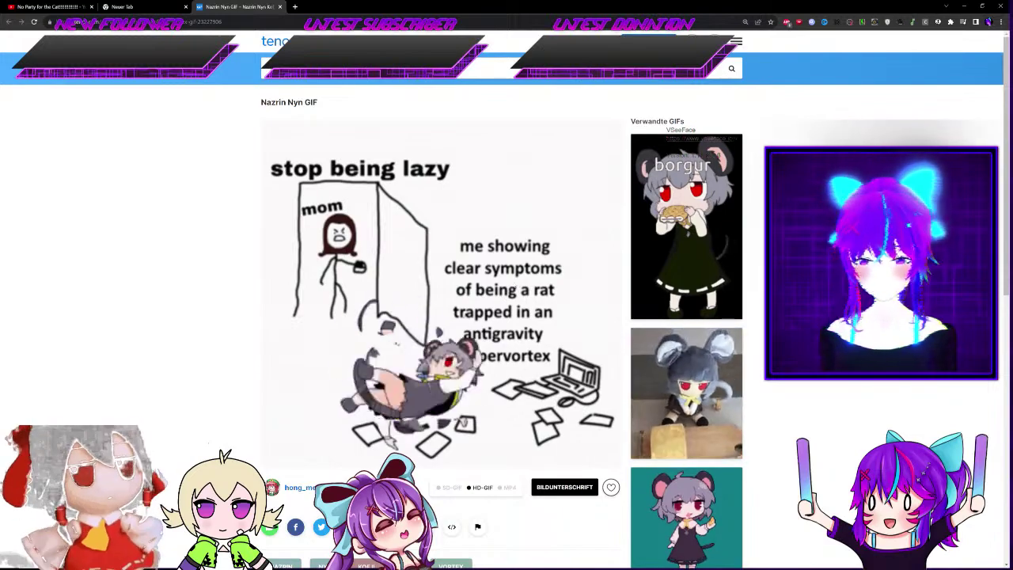
{"action": "scroll", "coordinate": [543, 277], "scroll_direction": "down", "scroll_amount": 1}
{"action": "scroll", "coordinate": [543, 277], "scroll_direction": "down", "scroll_amount": 8}
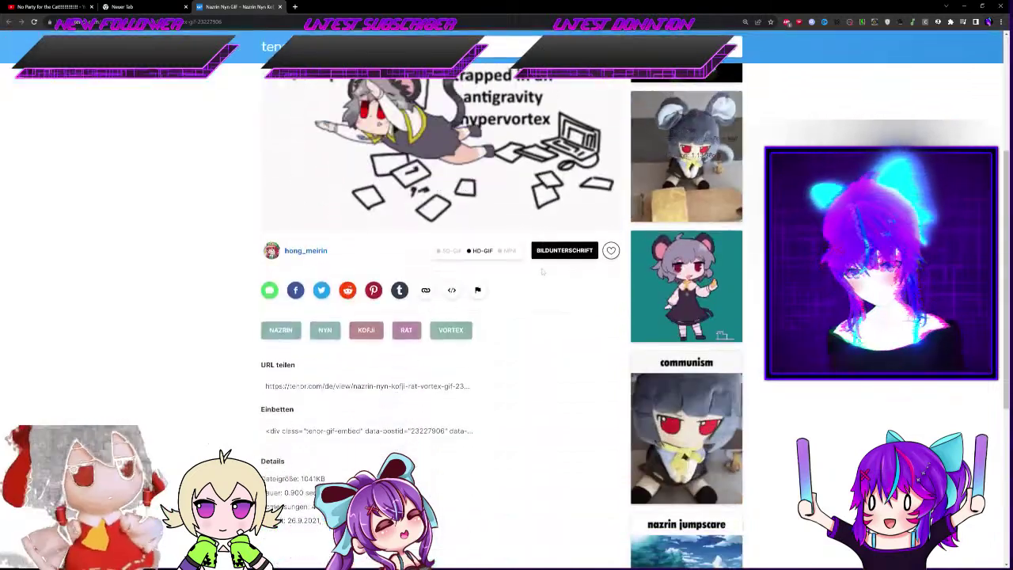
{"action": "scroll", "coordinate": [544, 261], "scroll_direction": "up", "scroll_amount": 1}
{"action": "scroll", "coordinate": [545, 263], "scroll_direction": "down", "scroll_amount": 1}
{"action": "left_click", "coordinate": [673, 500]}
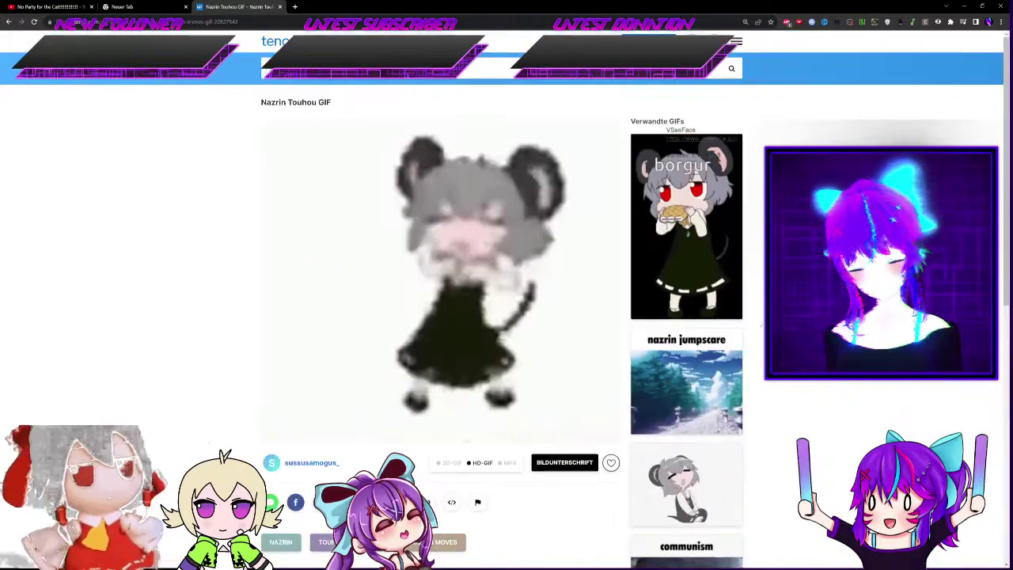
Open the related GIF of the sitting Nazrin and the Nyn Nazrin "i am having a mental breakdown" GIF from its suggestions
{"action": "scroll", "coordinate": [592, 386], "scroll_direction": "down", "scroll_amount": 1}
{"action": "scroll", "coordinate": [647, 320], "scroll_direction": "down", "scroll_amount": 3}
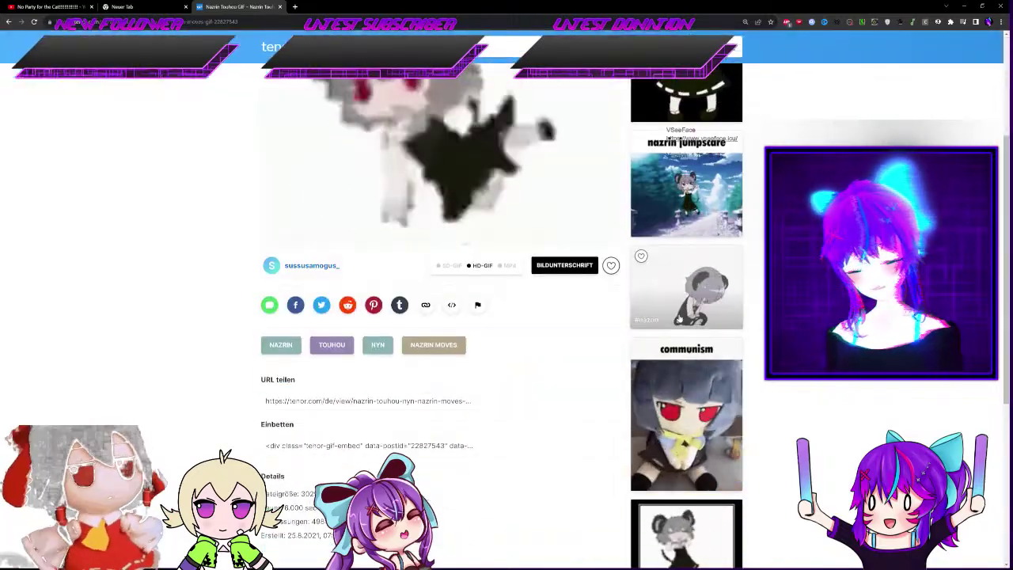
{"action": "left_click", "coordinate": [674, 291]}
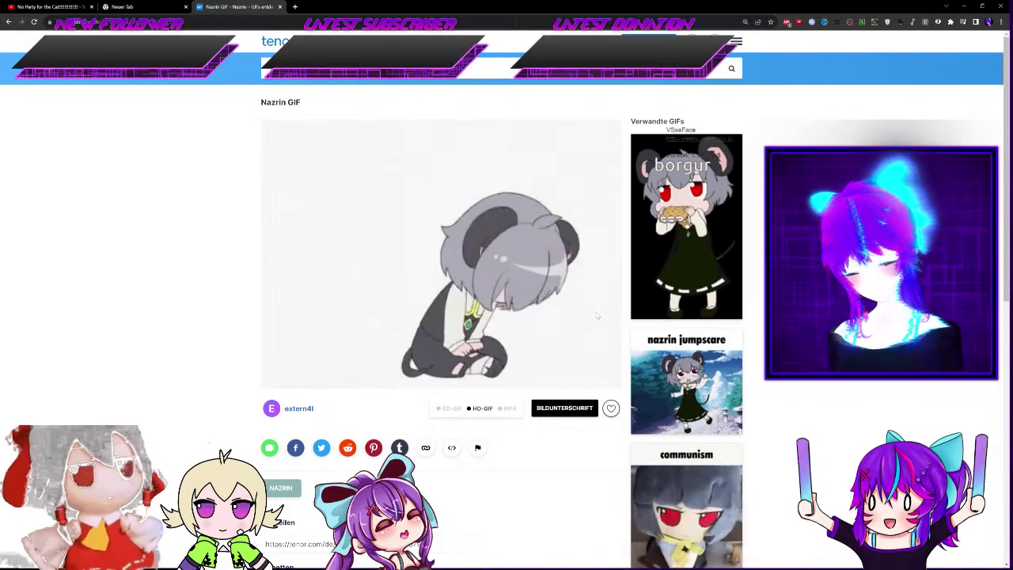
{"action": "scroll", "coordinate": [598, 315], "scroll_direction": "down", "scroll_amount": 6}
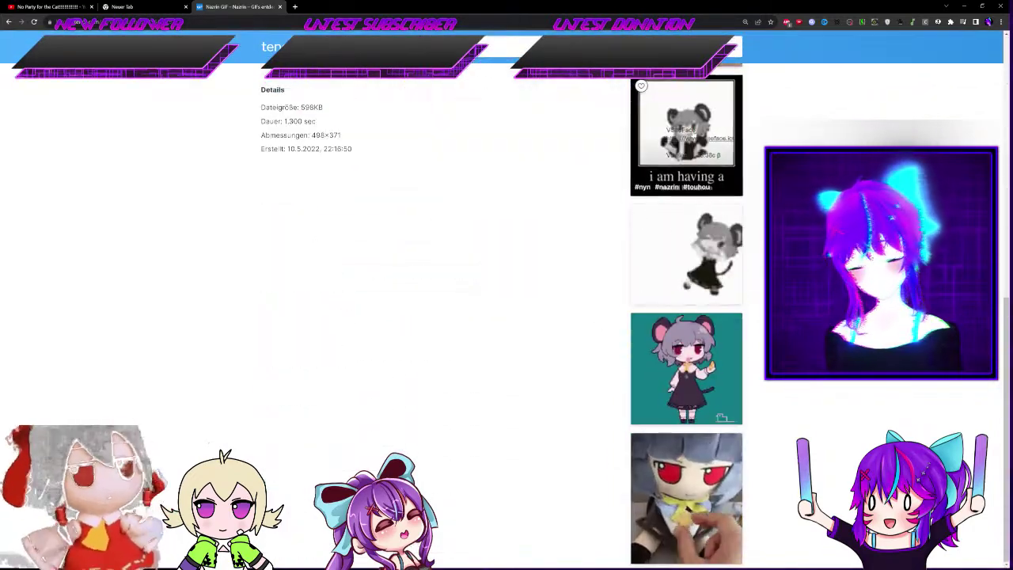
{"action": "left_click", "coordinate": [685, 110]}
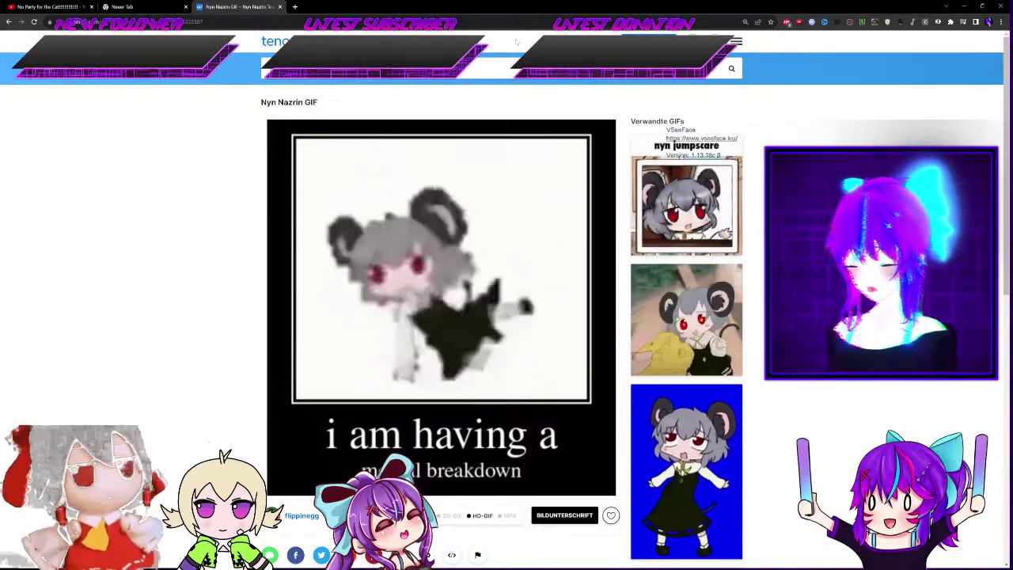
Reduce the browser from full size, minimize it and view the whole character in Blender from a distance
{"action": "left_click_drag", "start_coordinate": [515, 8], "coordinate": [524, 135]}
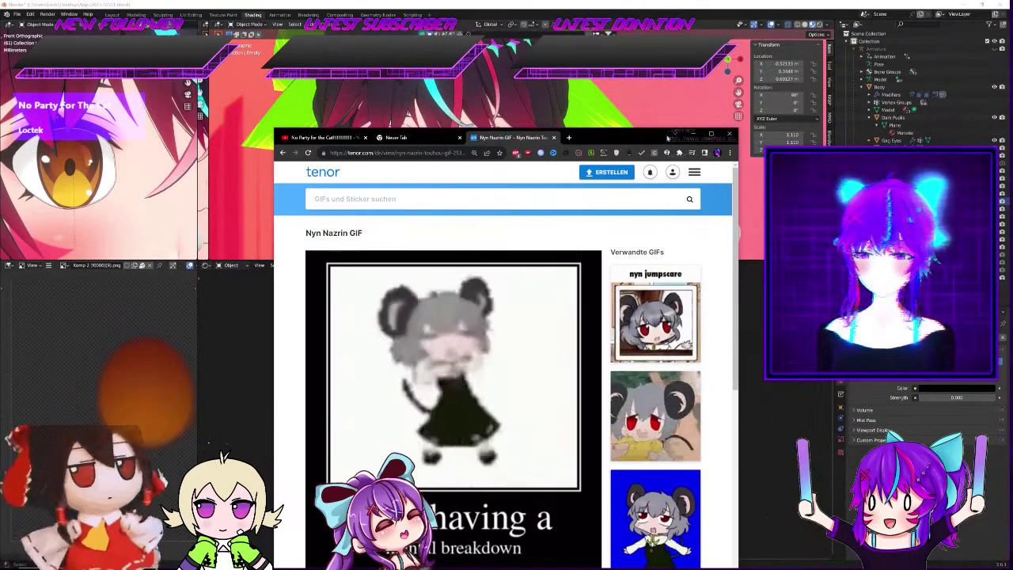
{"action": "left_click", "coordinate": [692, 134]}
{"action": "scroll", "coordinate": [616, 207], "scroll_direction": "down", "scroll_amount": 5}
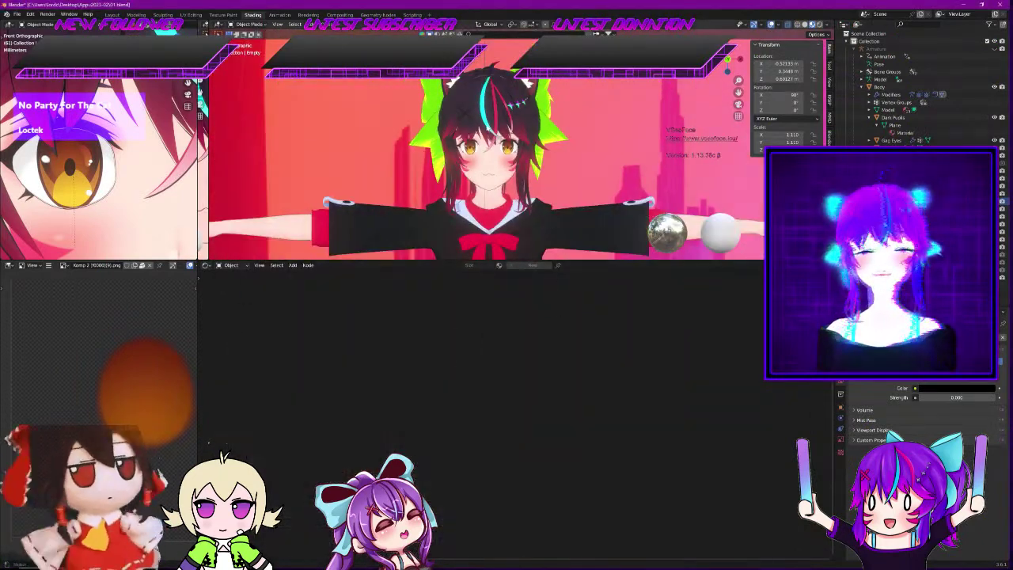
{"action": "scroll", "coordinate": [495, 136], "scroll_direction": "up", "scroll_amount": 3}
{"action": "scroll", "coordinate": [580, 152], "scroll_direction": "down", "scroll_amount": 5}
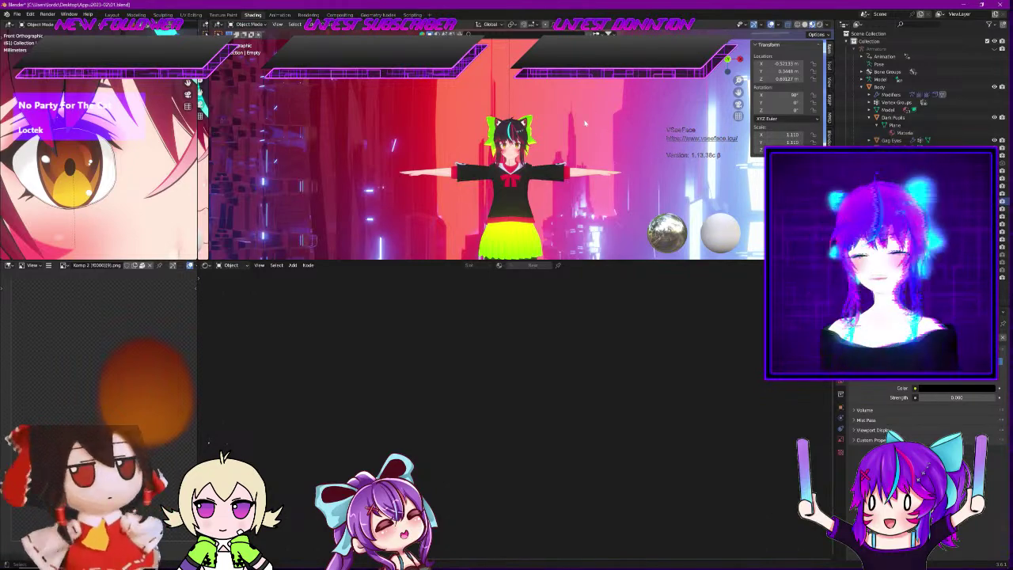
Examine the character's eyes from the front, alternating between close-up, face and upper-body distance
{"action": "scroll", "coordinate": [586, 123], "scroll_direction": "up", "scroll_amount": 6}
{"action": "key", "text": "KP_3"}
{"action": "key", "text": "KP_1"}
{"action": "scroll", "coordinate": [469, 152], "scroll_direction": "up", "scroll_amount": 7}
{"action": "scroll", "coordinate": [459, 143], "scroll_direction": "down", "scroll_amount": 6}
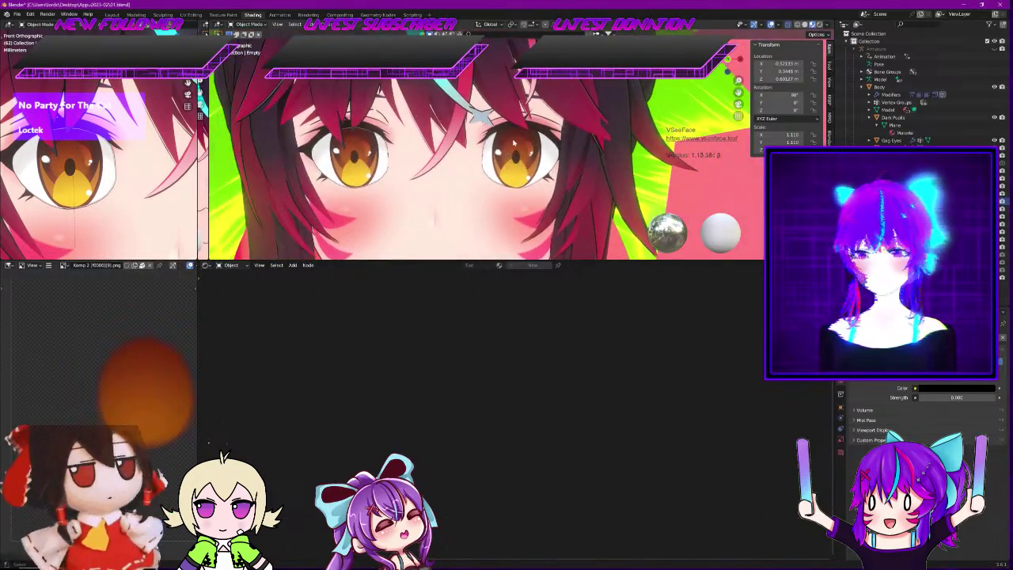
{"action": "scroll", "coordinate": [514, 147], "scroll_direction": "up", "scroll_amount": 5}
{"action": "scroll", "coordinate": [559, 141], "scroll_direction": "down", "scroll_amount": 5}
{"action": "scroll", "coordinate": [636, 165], "scroll_direction": "down", "scroll_amount": 8}
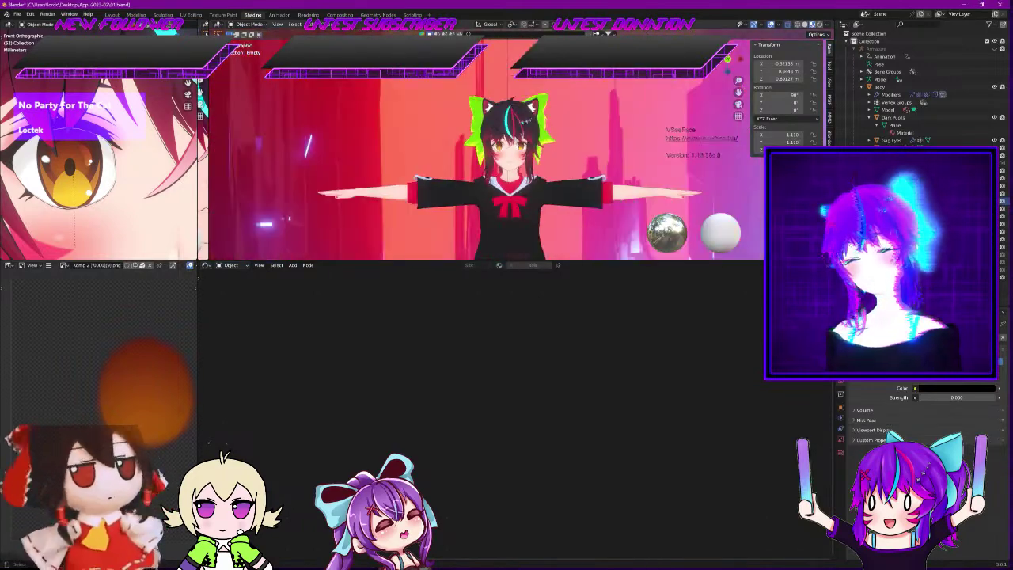
{"action": "scroll", "coordinate": [509, 182], "scroll_direction": "up", "scroll_amount": 8}
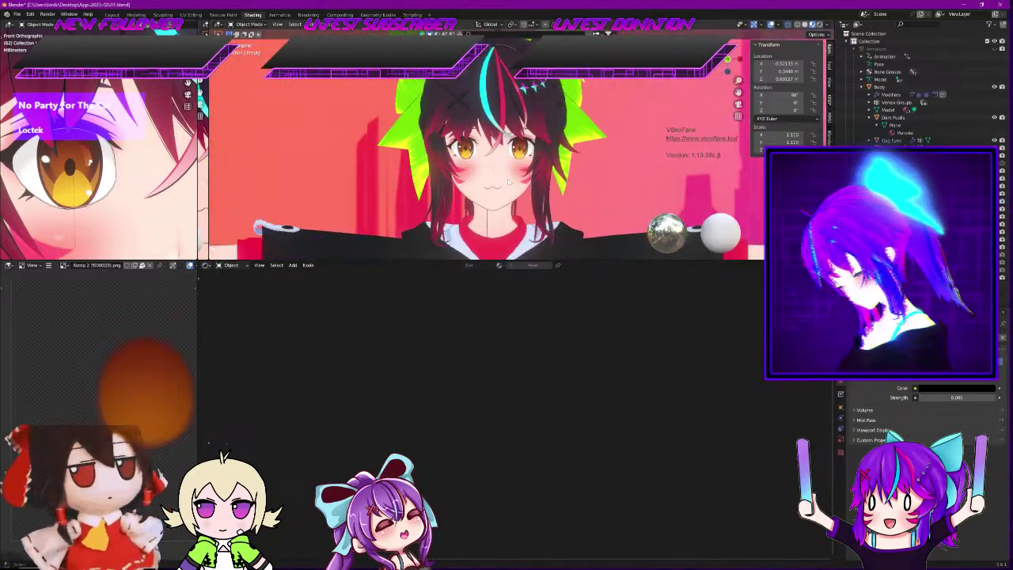
{"action": "scroll", "coordinate": [525, 159], "scroll_direction": "up", "scroll_amount": 7}
{"action": "scroll", "coordinate": [522, 162], "scroll_direction": "down", "scroll_amount": 5}
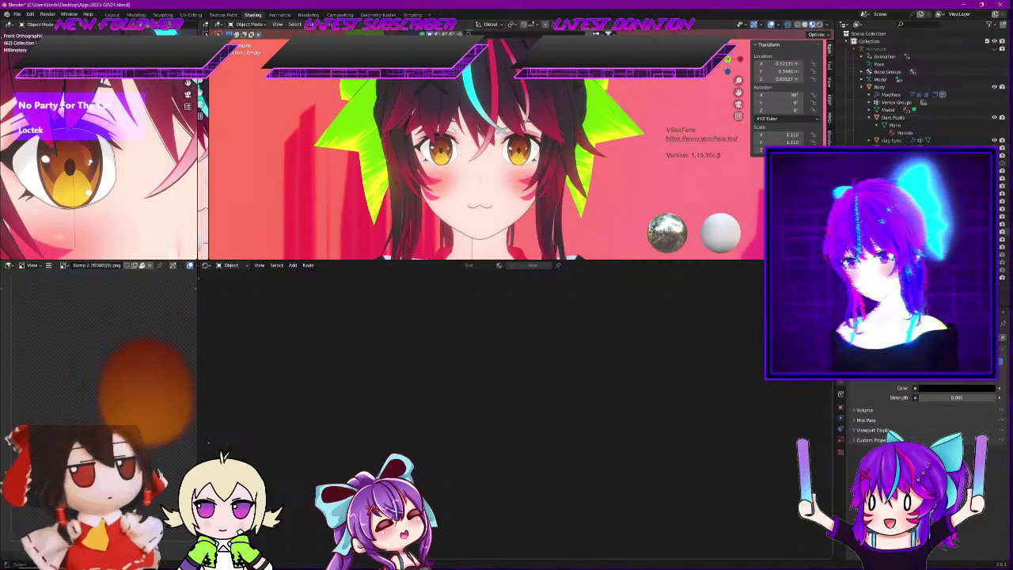
{"action": "middle_click_drag", "start_coordinate": [671, 185], "coordinate": [586, 133]}
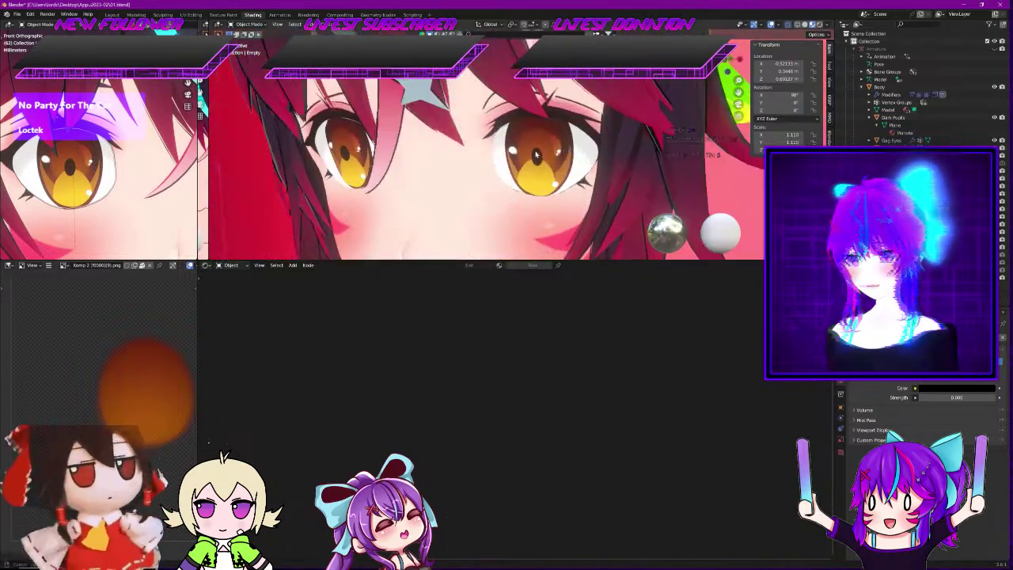
{"action": "scroll", "coordinate": [612, 154], "scroll_direction": "down", "scroll_amount": 4}
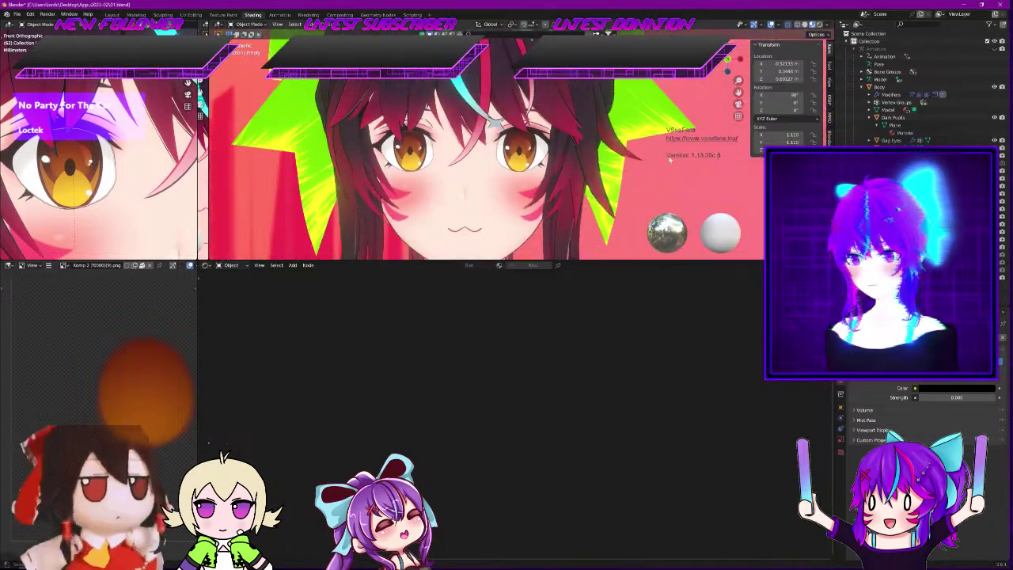
Select the Dark Pupils object to check its material nodes, view the character from further away and take the selection off it
{"action": "left_click", "coordinate": [880, 87]}
{"action": "left_click", "coordinate": [892, 117]}
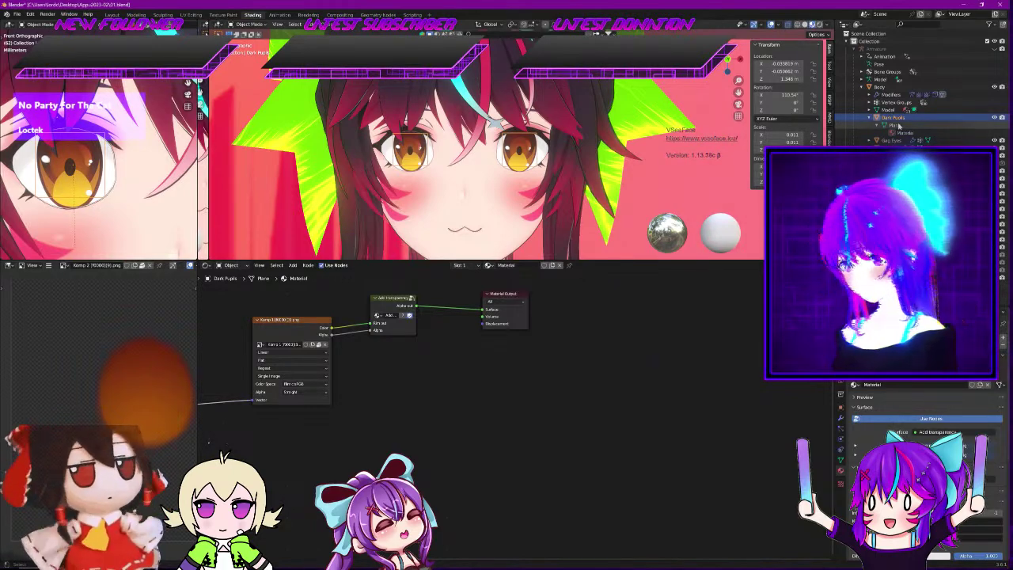
{"action": "scroll", "coordinate": [643, 146], "scroll_direction": "down", "scroll_amount": 9}
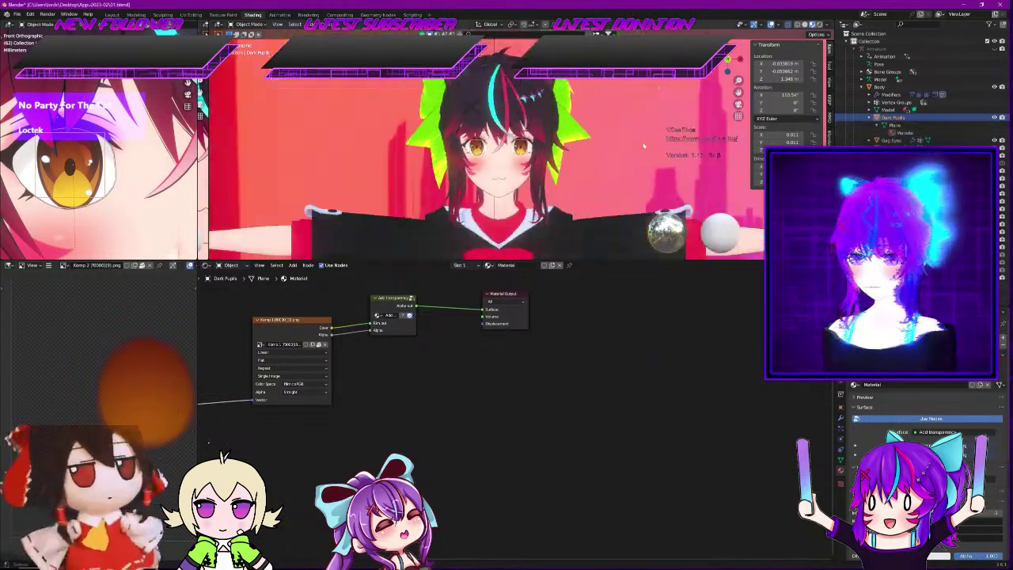
{"action": "left_click", "coordinate": [641, 143]}
{"action": "scroll", "coordinate": [641, 142], "scroll_direction": "up", "scroll_amount": 2}
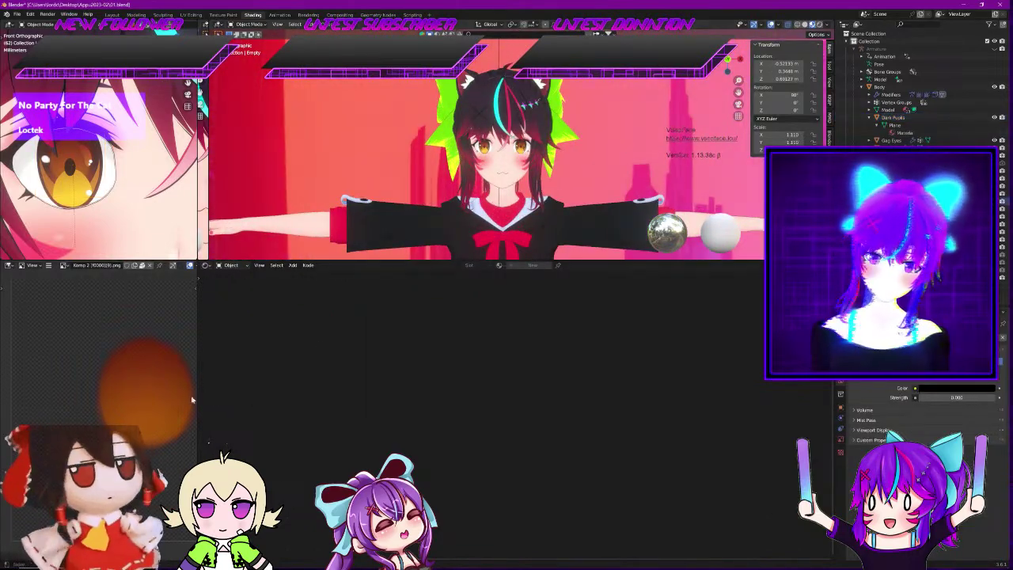
Examine the orange gradient image and the character's eye up close from the front and from slight angles
{"action": "scroll", "coordinate": [102, 414], "scroll_direction": "up", "scroll_amount": 3}
{"action": "scroll", "coordinate": [101, 415], "scroll_direction": "down", "scroll_amount": 4}
{"action": "scroll", "coordinate": [101, 414], "scroll_direction": "up", "scroll_amount": 4}
{"action": "scroll", "coordinate": [103, 414], "scroll_direction": "down", "scroll_amount": 1}
{"action": "middle_click_drag", "start_coordinate": [105, 415], "coordinate": [24, 387]}
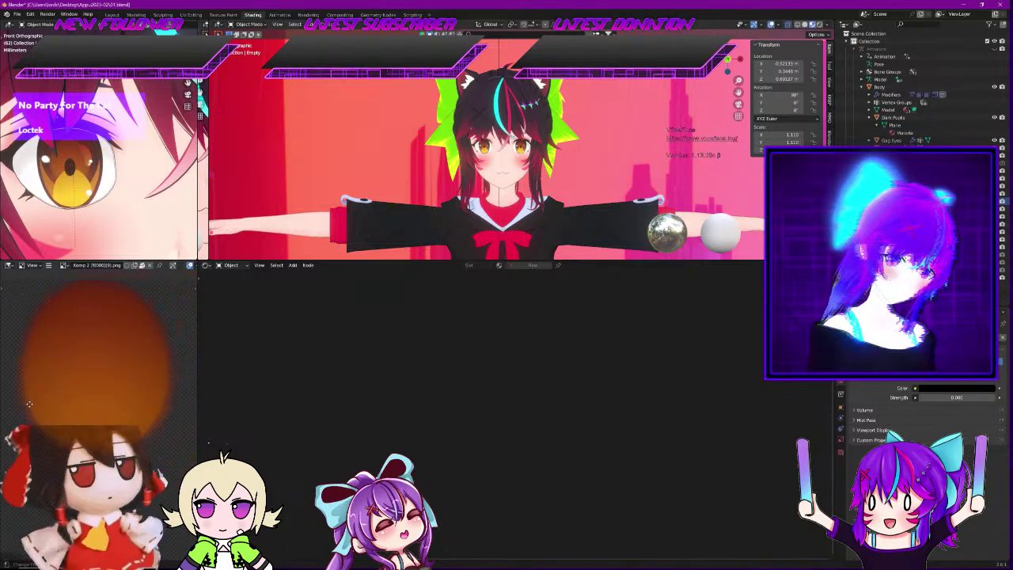
{"action": "scroll", "coordinate": [543, 169], "scroll_direction": "up", "scroll_amount": 5}
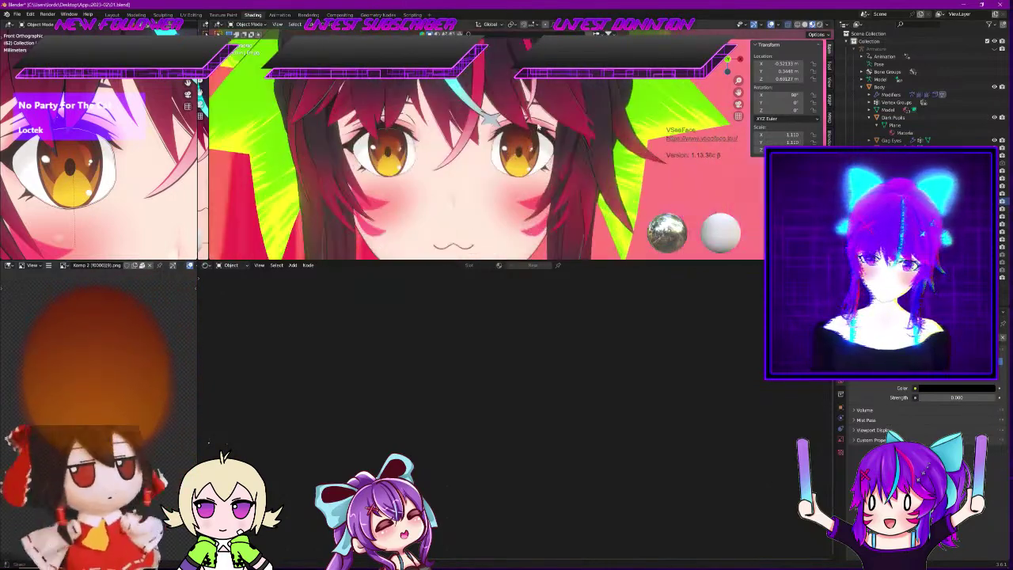
{"action": "scroll", "coordinate": [542, 169], "scroll_direction": "down", "scroll_amount": 2}
{"action": "middle_click_drag", "start_coordinate": [545, 178], "coordinate": [507, 182]}
{"action": "scroll", "coordinate": [522, 178], "scroll_direction": "up", "scroll_amount": 3}
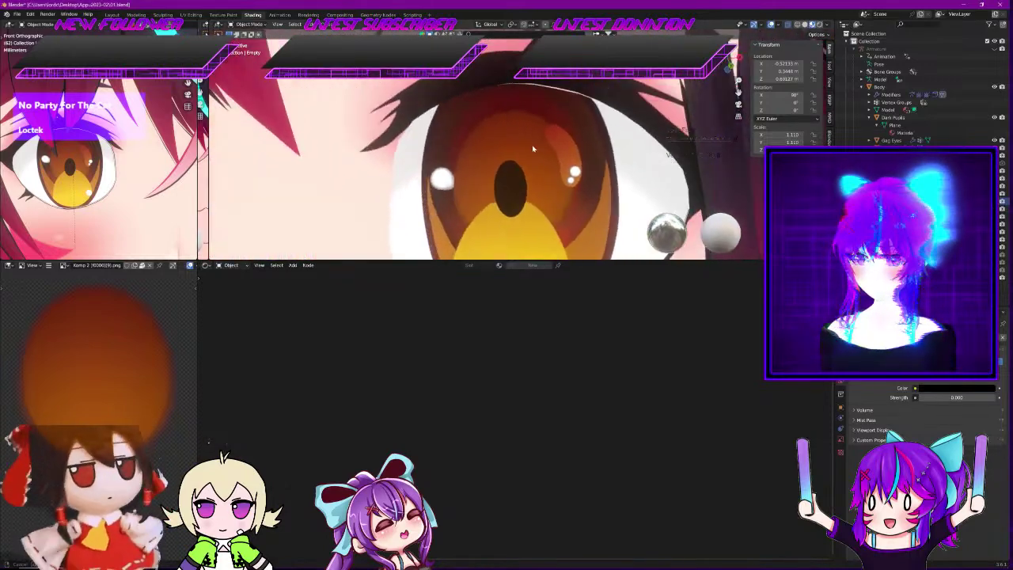
{"action": "scroll", "coordinate": [554, 175], "scroll_direction": "up", "scroll_amount": 3}
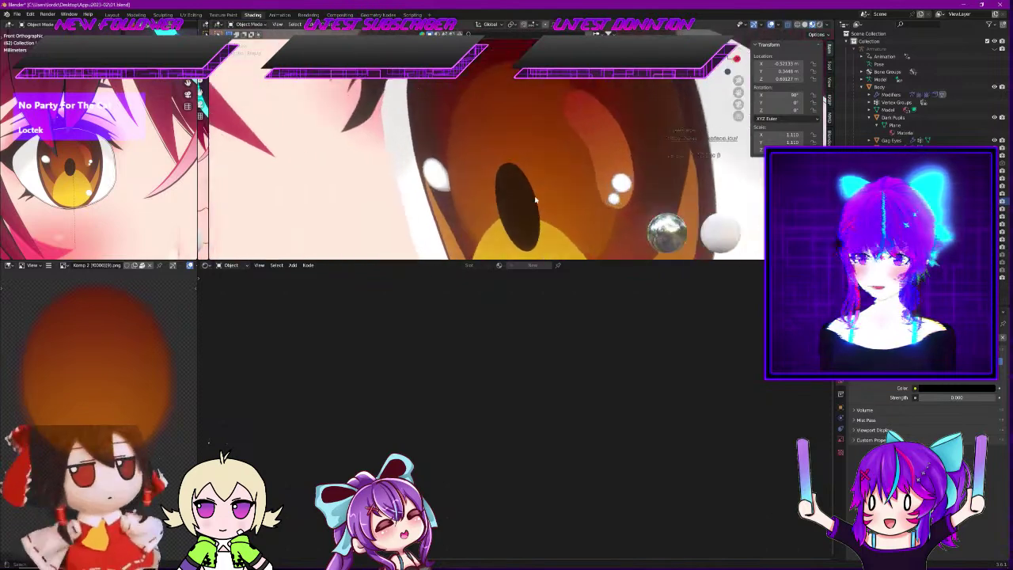
{"action": "scroll", "coordinate": [570, 177], "scroll_direction": "up", "scroll_amount": 3}
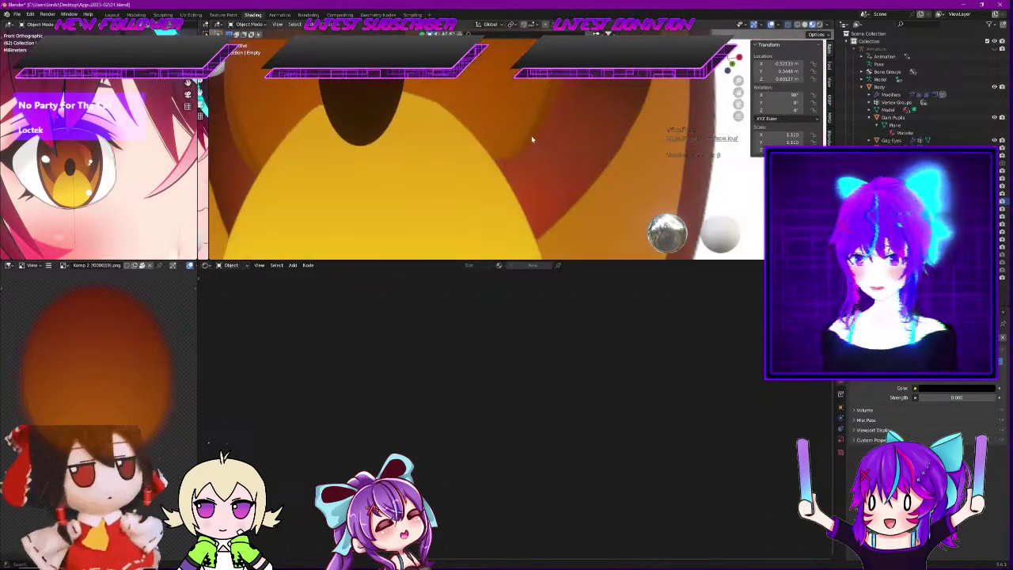
{"action": "mouse_move", "coordinate": [516, 151]}
{"action": "middle_mouse_down"}
{"action": "mouse_move", "coordinate": [485, 168]}
{"action": "mouse_move", "coordinate": [527, 151]}
{"action": "mouse_move", "coordinate": [524, 136]}
{"action": "middle_mouse_up"}
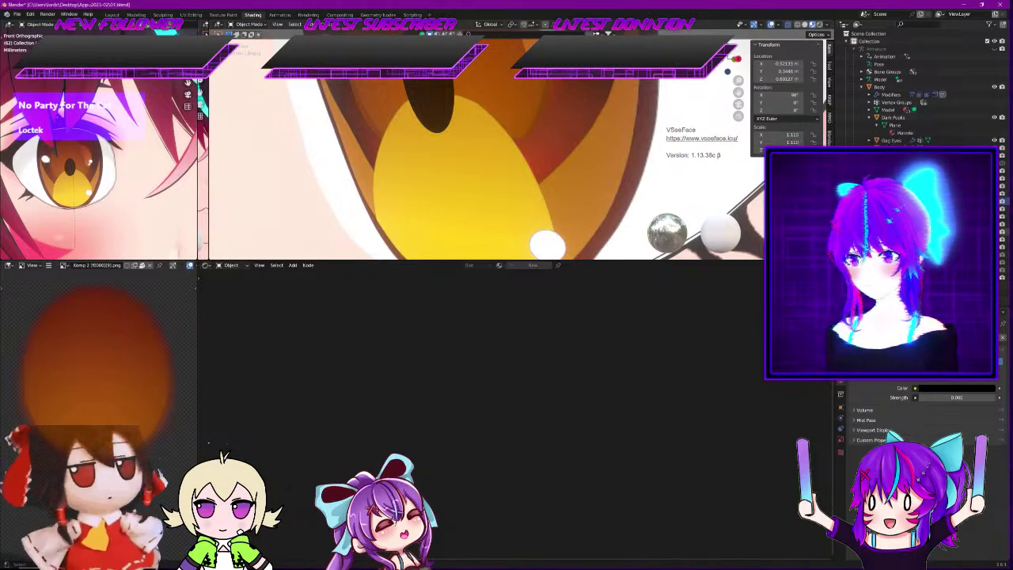
Select the Orange Mid Hl plane on the eye and inspect its KK Orange Highlight material nodes
{"action": "left_click", "coordinate": [633, 156]}
{"action": "scroll", "coordinate": [625, 162], "scroll_direction": "down", "scroll_amount": 3}
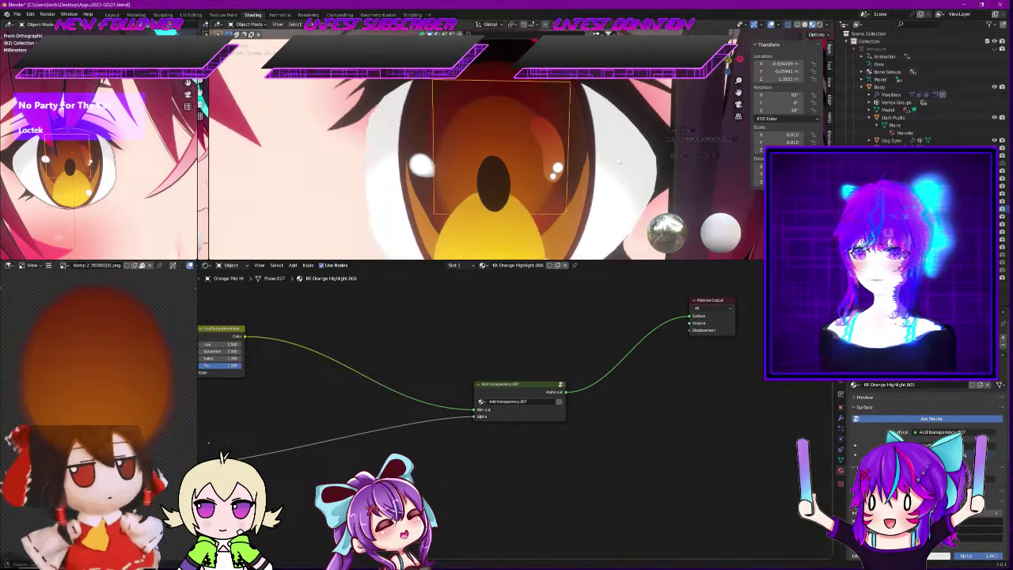
{"action": "middle_click_drag", "start_coordinate": [619, 164], "coordinate": [639, 239]}
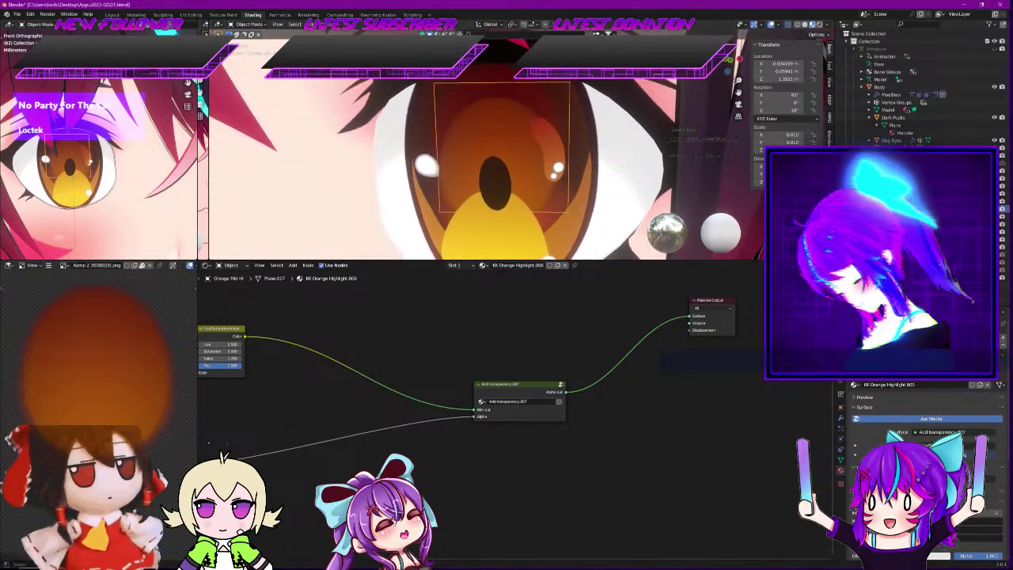
{"action": "scroll", "coordinate": [465, 323], "scroll_direction": "down", "scroll_amount": 8}
{"action": "middle_click_drag", "start_coordinate": [465, 323], "coordinate": [498, 362]}
{"action": "scroll", "coordinate": [499, 362], "scroll_direction": "up", "scroll_amount": 1}
{"action": "scroll", "coordinate": [498, 365], "scroll_direction": "up", "scroll_amount": 9}
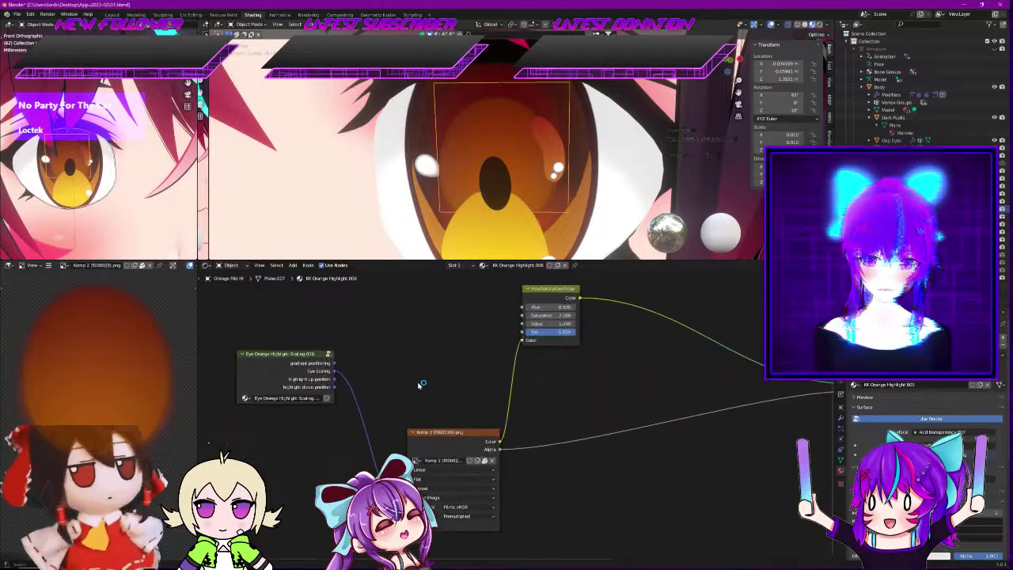
Open the Eye Orange Highlight Scaling.006 node group and inspect the eye pupil Scale Vector.006 values
{"action": "middle_click_drag", "start_coordinate": [413, 387], "coordinate": [544, 386]}
{"action": "scroll", "coordinate": [511, 357], "scroll_direction": "up", "scroll_amount": 3}
{"action": "left_click", "coordinate": [451, 335]}
{"action": "scroll", "coordinate": [543, 399], "scroll_direction": "up", "scroll_amount": 4}
{"action": "scroll", "coordinate": [543, 400], "scroll_direction": "down", "scroll_amount": 8}
{"action": "middle_click_drag", "start_coordinate": [665, 400], "coordinate": [635, 452]}
{"action": "scroll", "coordinate": [692, 362], "scroll_direction": "up", "scroll_amount": 10}
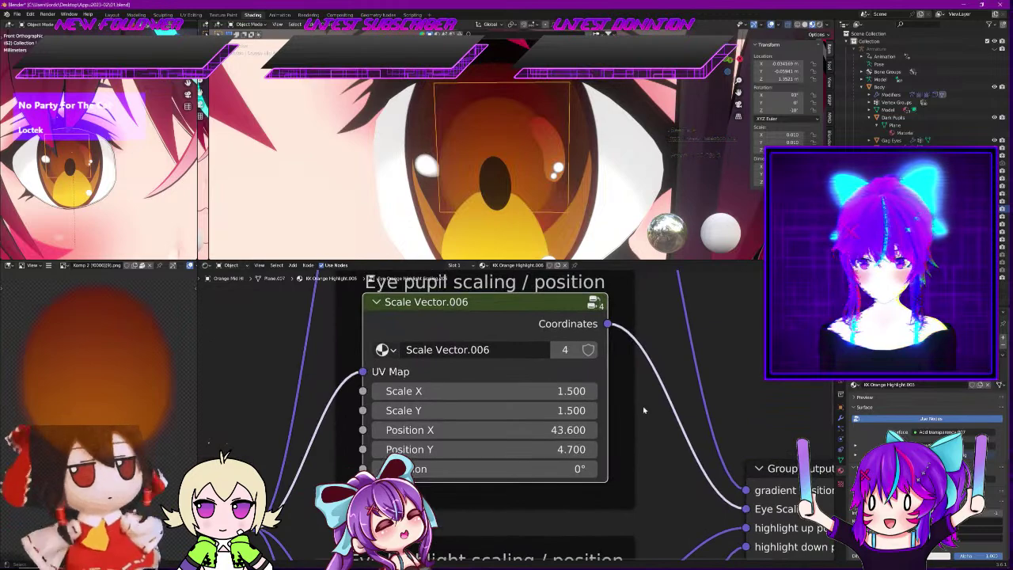
{"action": "middle_click_drag", "start_coordinate": [643, 365], "coordinate": [639, 380]}
Reselect the Orange Mid Hl plane and move it slightly down along Z, to about 1.3517 m
{"action": "left_click", "coordinate": [522, 122]}
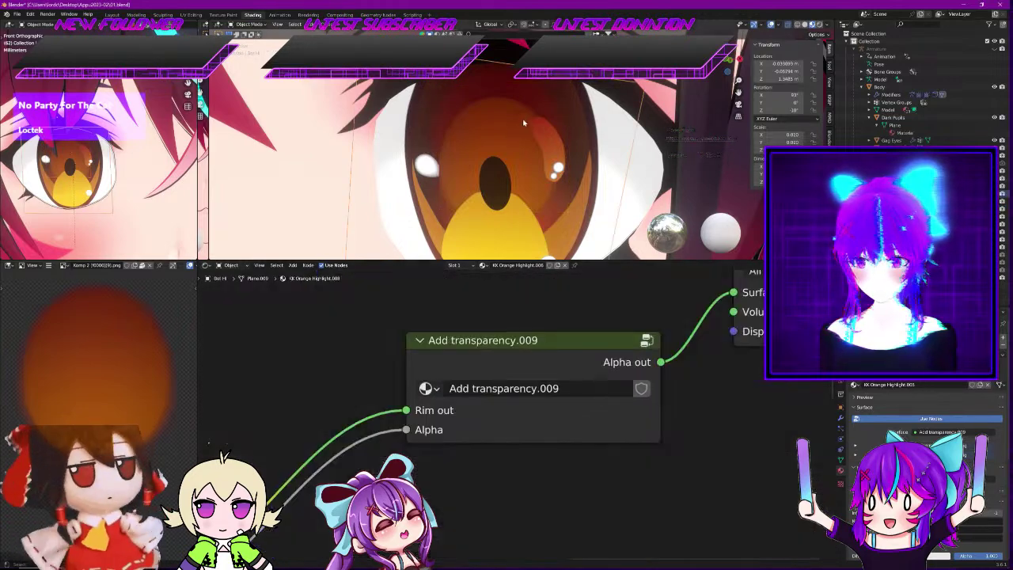
{"action": "left_click", "coordinate": [893, 209]}
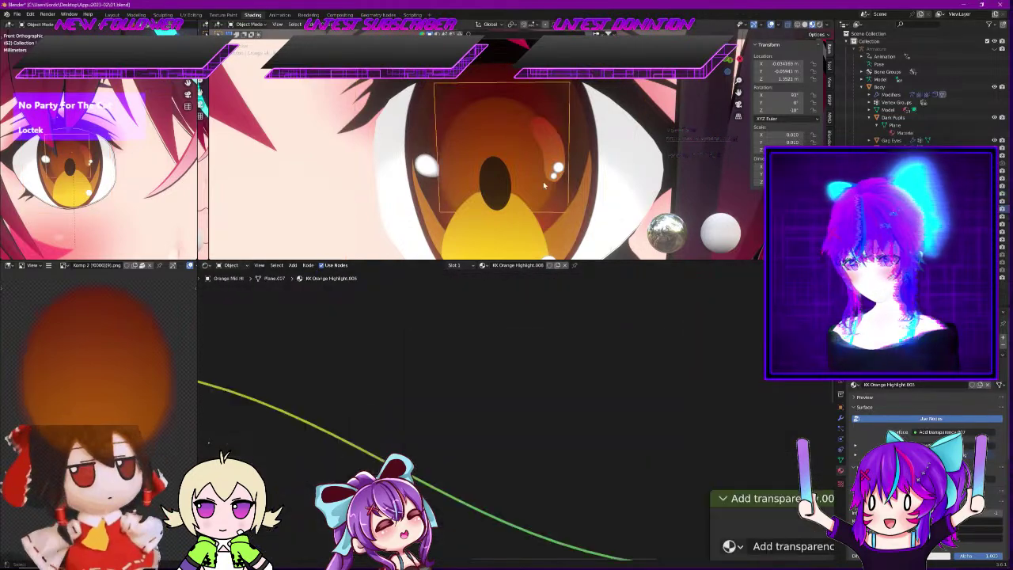
{"action": "key", "text": "g"}
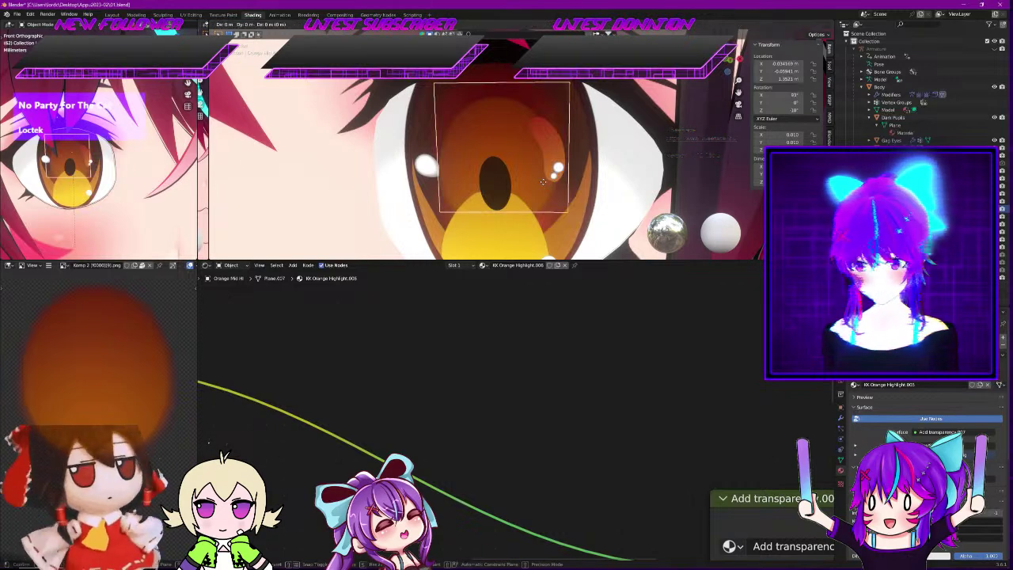
{"action": "key", "text": "z"}
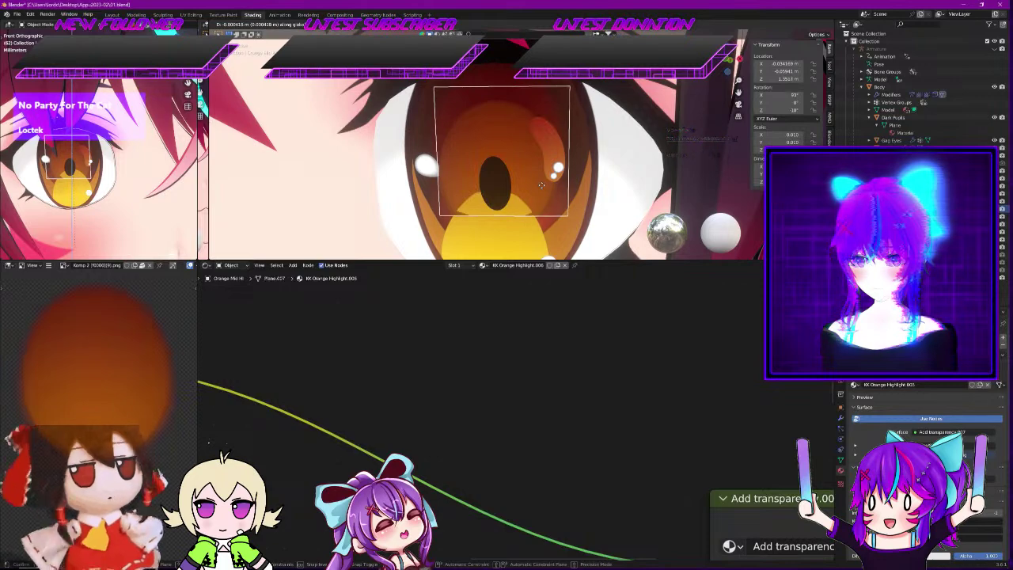
{"action": "left_click", "coordinate": [542, 184]}
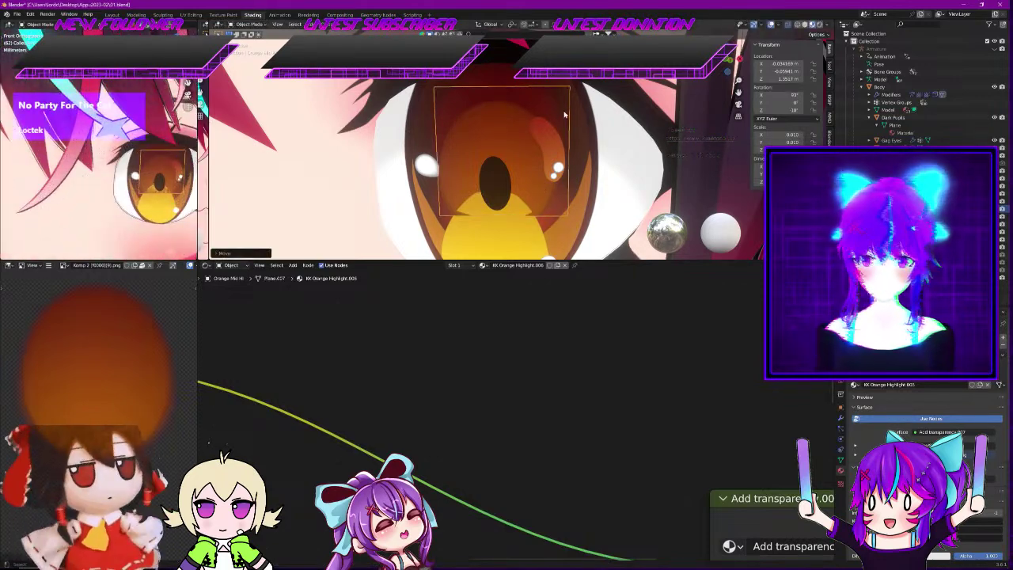
Check the lowered highlight from another angle and reopen the Eye Orange Highlight Scaling.006 group at its Scale Vector.006 node
{"action": "middle_click_drag", "start_coordinate": [559, 132], "coordinate": [513, 182]}
{"action": "scroll", "coordinate": [567, 144], "scroll_direction": "down", "scroll_amount": 1}
{"action": "scroll", "coordinate": [538, 159], "scroll_direction": "up", "scroll_amount": 1, "text": "alt"}
{"action": "scroll", "coordinate": [538, 158], "scroll_direction": "up", "scroll_amount": 2}
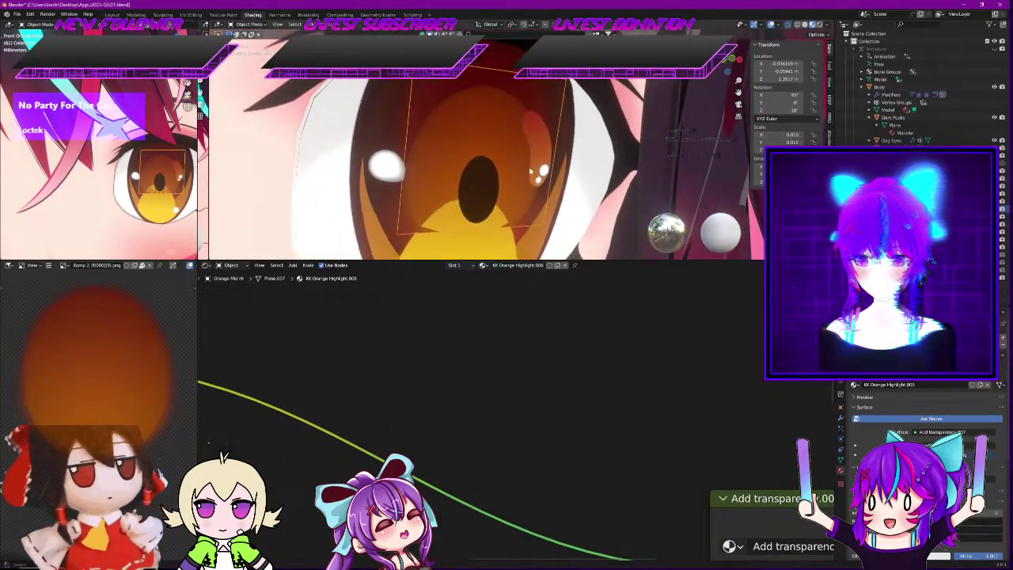
{"action": "scroll", "coordinate": [506, 316], "scroll_direction": "down", "scroll_amount": 5}
{"action": "scroll", "coordinate": [483, 340], "scroll_direction": "up", "scroll_amount": 1}
{"action": "middle_click_drag", "start_coordinate": [473, 341], "coordinate": [758, 305]}
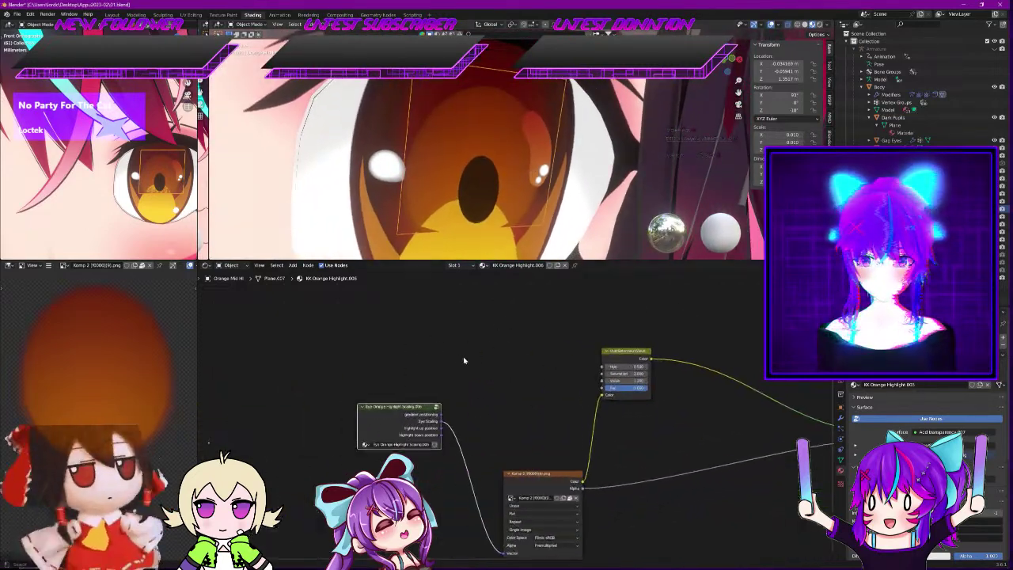
{"action": "scroll", "coordinate": [451, 379], "scroll_direction": "up", "scroll_amount": 8}
{"action": "middle_click_drag", "start_coordinate": [462, 379], "coordinate": [546, 365]}
{"action": "left_click", "coordinate": [511, 366]}
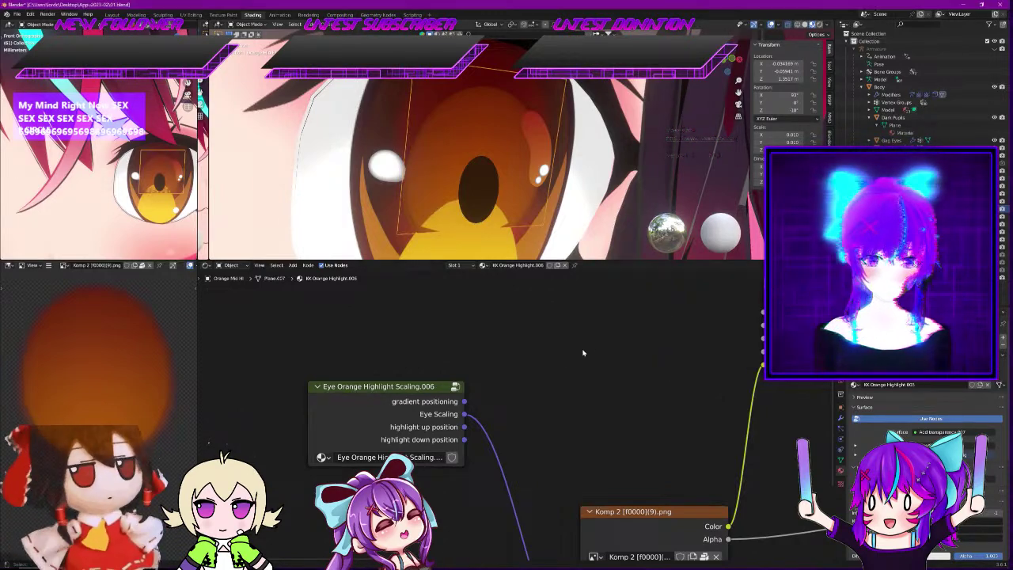
{"action": "left_click", "coordinate": [455, 386]}
{"action": "scroll", "coordinate": [637, 415], "scroll_direction": "up", "scroll_amount": 3}
{"action": "middle_click_drag", "start_coordinate": [491, 170], "coordinate": [518, 168]}
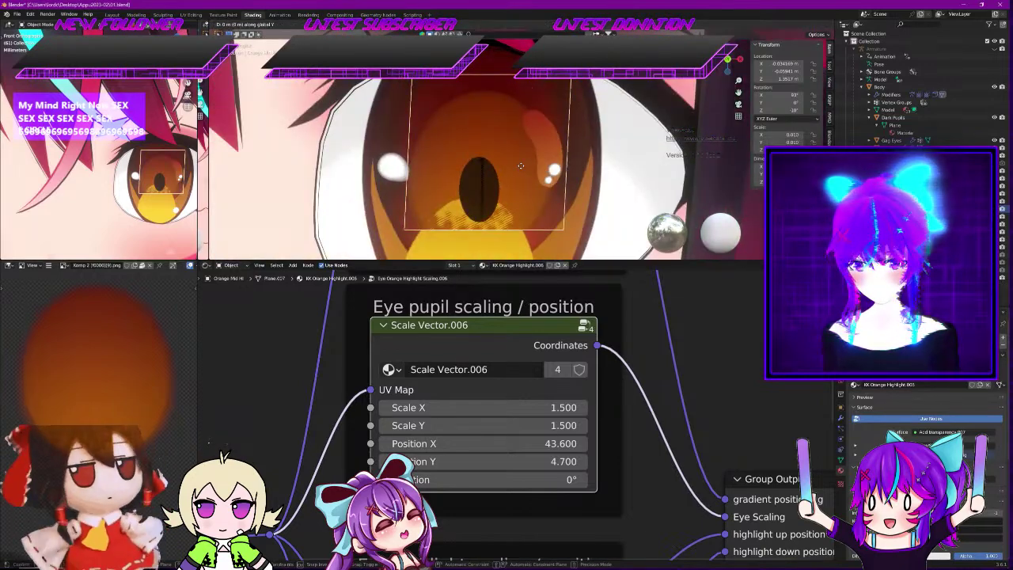
{"action": "key", "text": "g"}
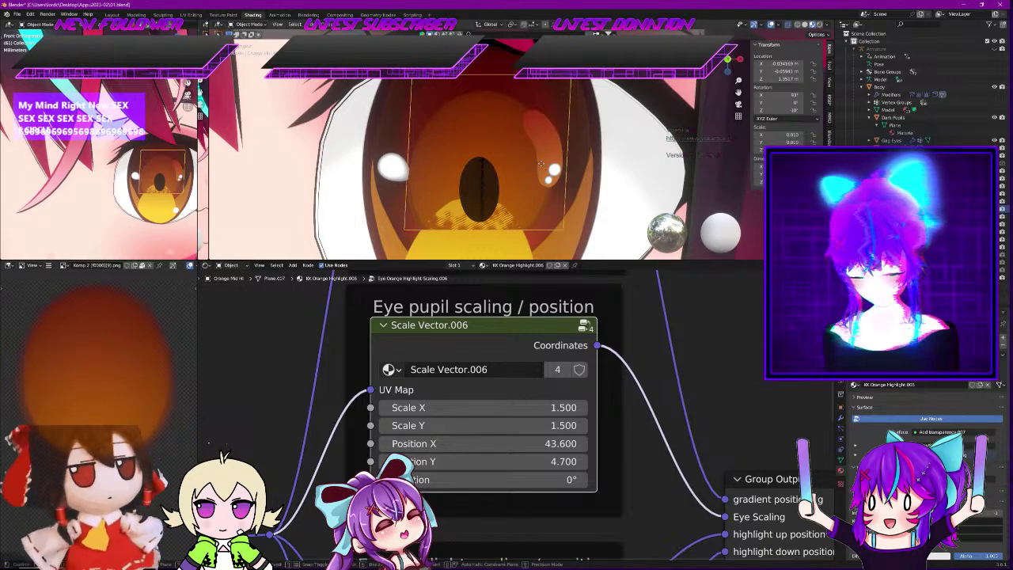
{"action": "key", "text": "z"}
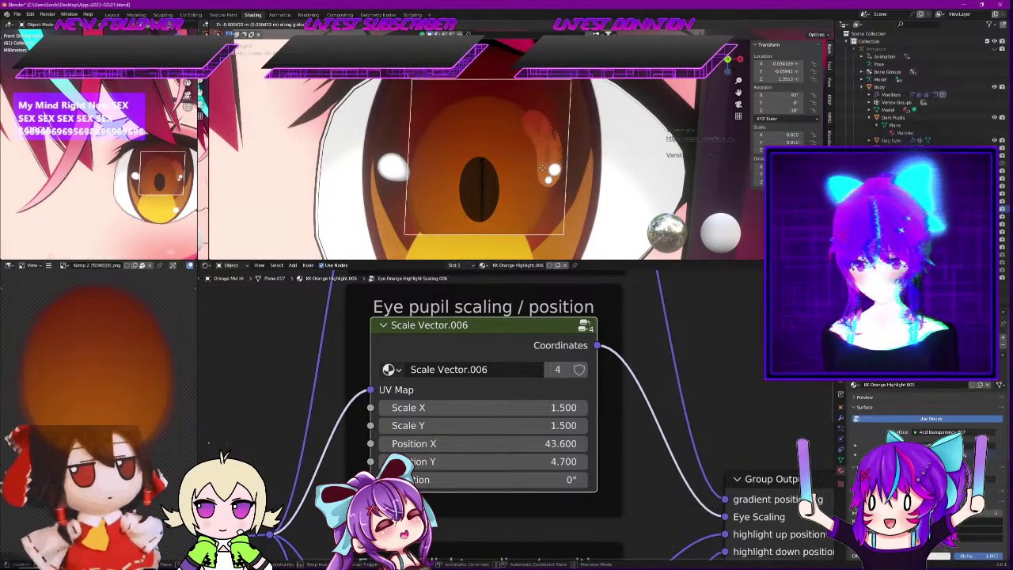
{"action": "left_click", "coordinate": [543, 167]}
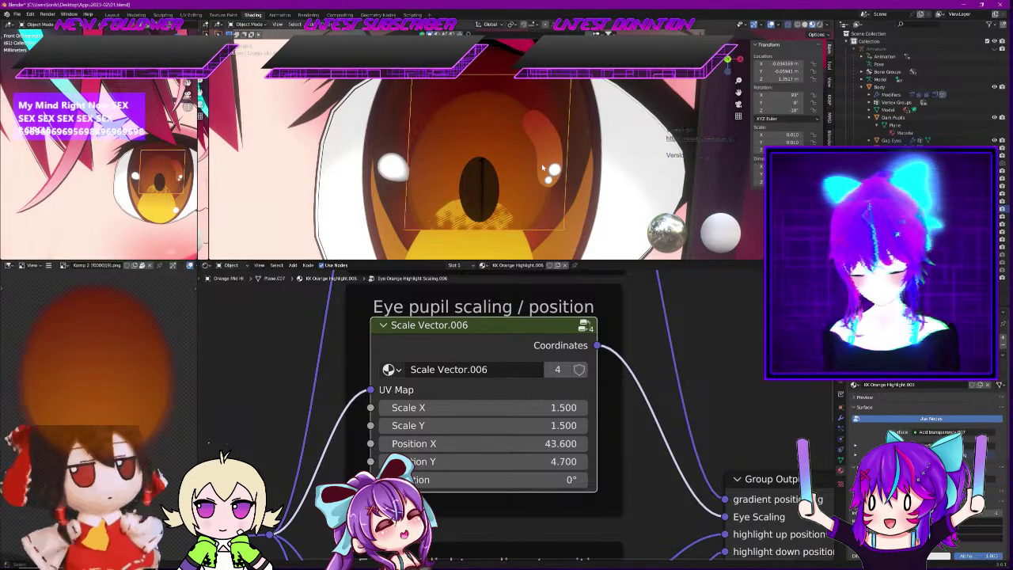
Lower the Orange Mid Hl plane along Z to about 1.3512 m
{"action": "key", "text": "g"}
{"action": "key", "text": "z"}
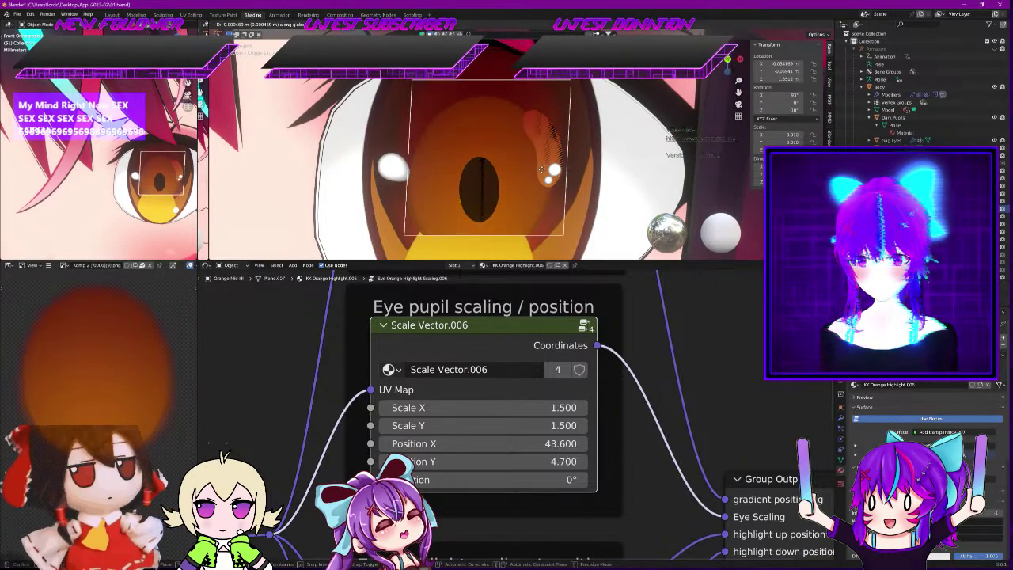
{"action": "left_click", "coordinate": [542, 172]}
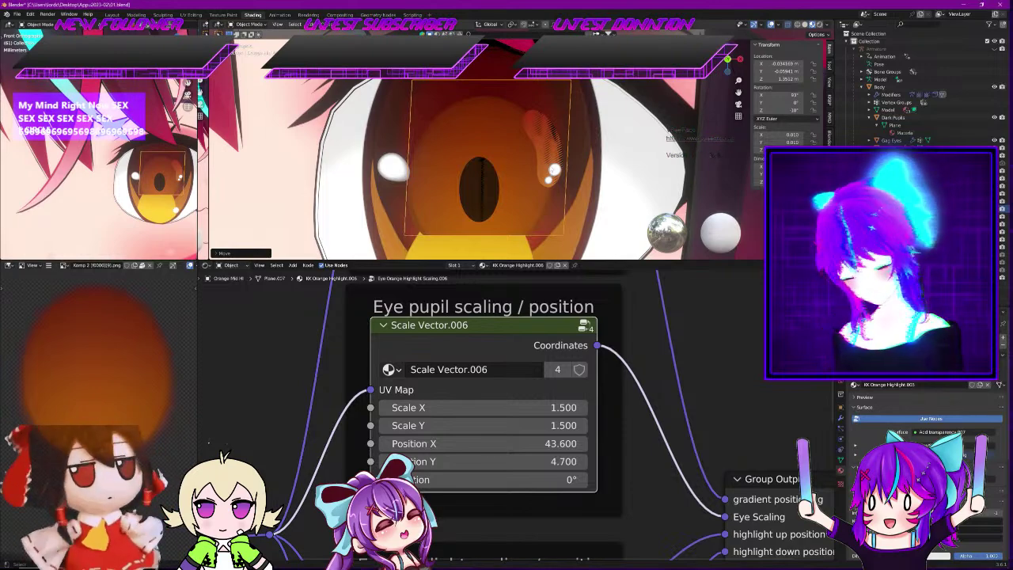
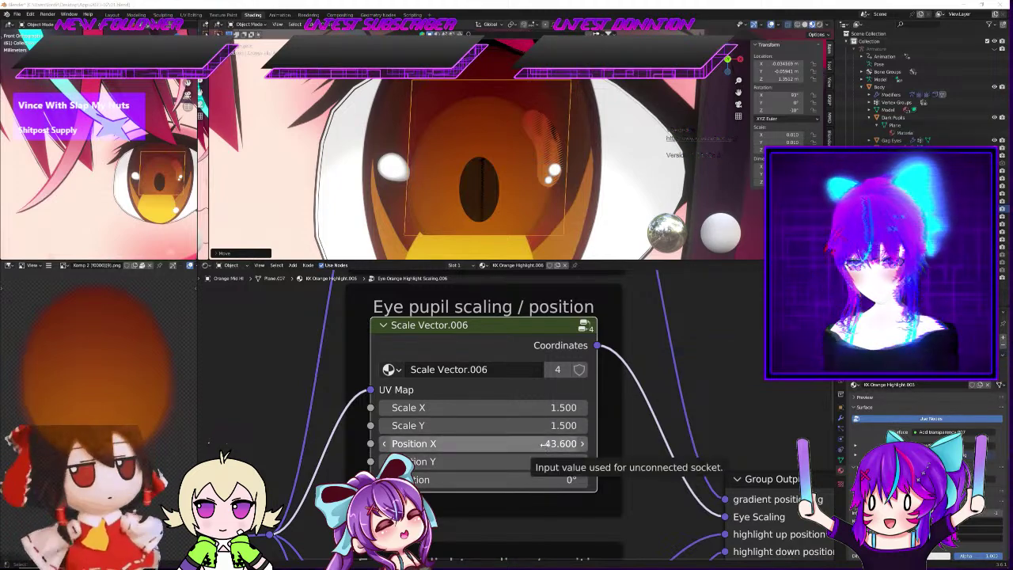
Switch to the UV Editing workspace and box-select the whole Orange Mid Hl mesh over the eye
{"action": "scroll", "coordinate": [543, 439], "scroll_direction": "down", "scroll_amount": 2}
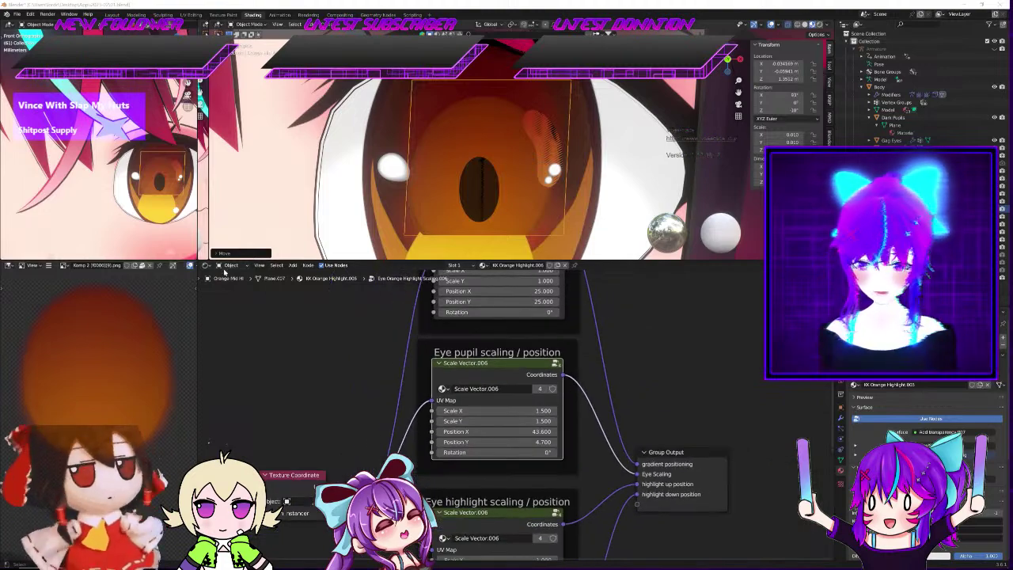
{"action": "left_click", "coordinate": [191, 15]}
{"action": "scroll", "coordinate": [628, 293], "scroll_direction": "up", "scroll_amount": 4}
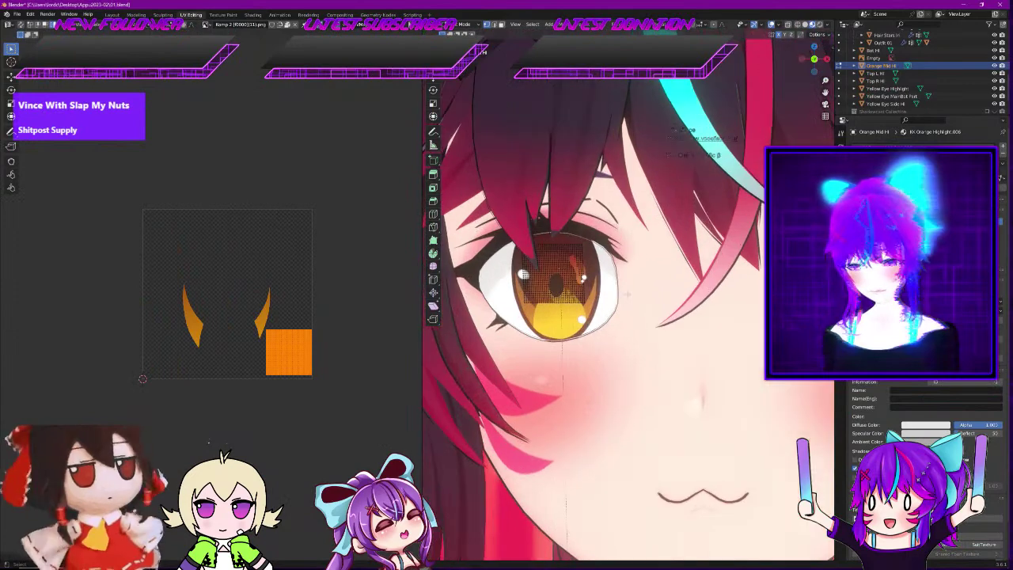
{"action": "scroll", "coordinate": [627, 293], "scroll_direction": "down", "scroll_amount": 5}
{"action": "scroll", "coordinate": [625, 291], "scroll_direction": "up", "scroll_amount": 4}
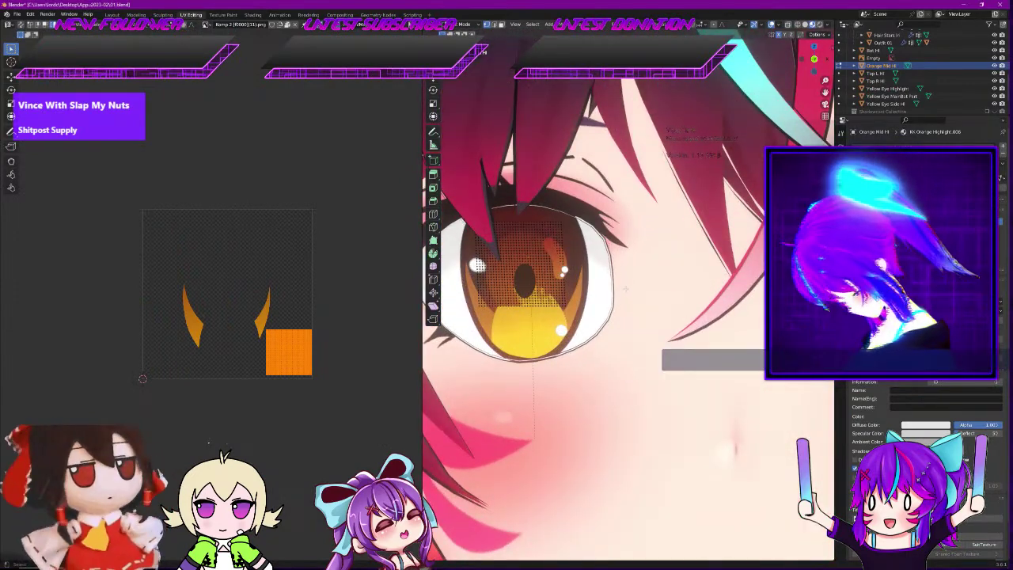
{"action": "middle_click_drag", "start_coordinate": [532, 278], "coordinate": [639, 283], "text": "shift"}
{"action": "scroll", "coordinate": [638, 283], "scroll_direction": "down", "scroll_amount": 2}
{"action": "scroll", "coordinate": [638, 283], "scroll_direction": "up", "scroll_amount": 5}
{"action": "left_click_drag", "start_coordinate": [519, 157], "coordinate": [725, 313]}
Display the orange gradient image Komp 2 [f0000](9).png behind the UV layout of the Orange Mid Hl plane
{"action": "left_click", "coordinate": [207, 24]}
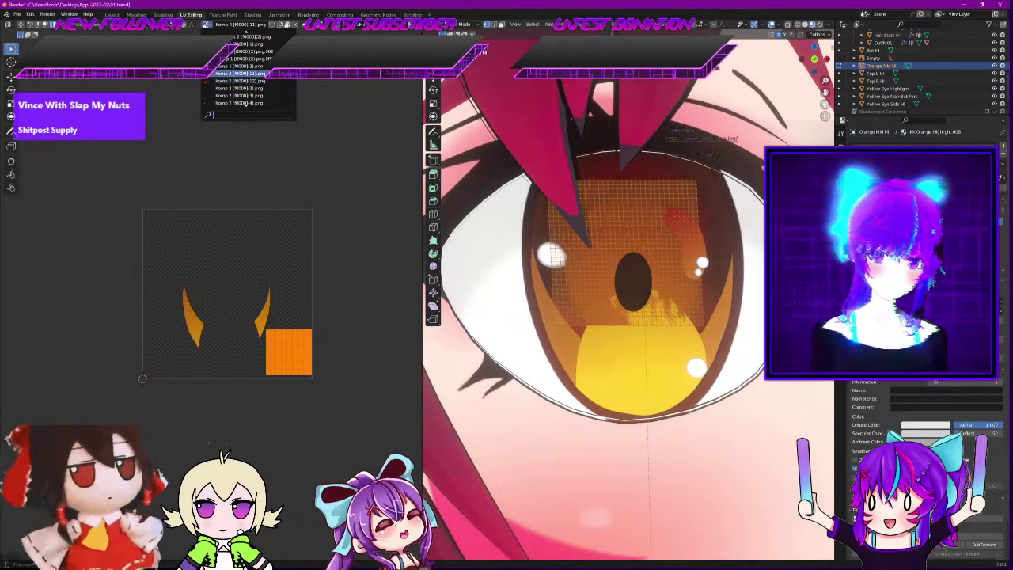
{"action": "scroll", "coordinate": [246, 103], "scroll_direction": "down", "scroll_amount": 6}
{"action": "scroll", "coordinate": [247, 104], "scroll_direction": "up", "scroll_amount": 20}
{"action": "scroll", "coordinate": [245, 103], "scroll_direction": "up", "scroll_amount": 8}
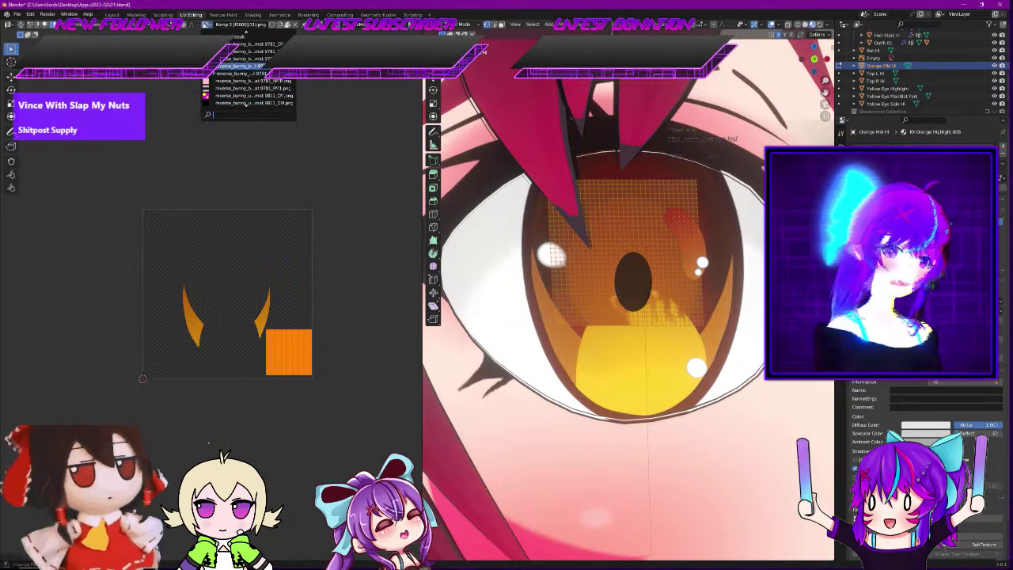
{"action": "scroll", "coordinate": [246, 104], "scroll_direction": "down", "scroll_amount": 15}
{"action": "scroll", "coordinate": [245, 104], "scroll_direction": "up", "scroll_amount": 20}
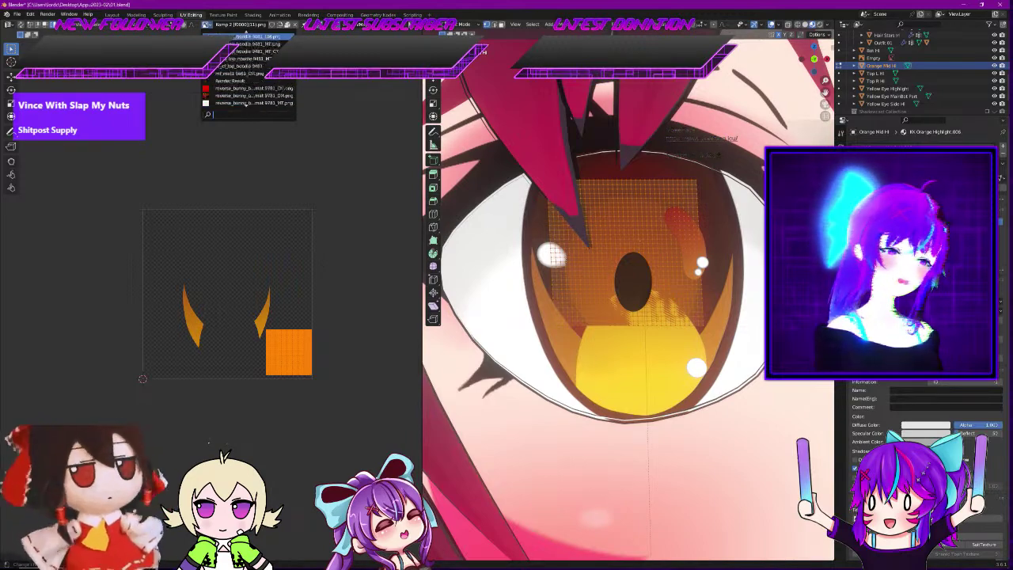
{"action": "scroll", "coordinate": [245, 80], "scroll_direction": "up", "scroll_amount": 5}
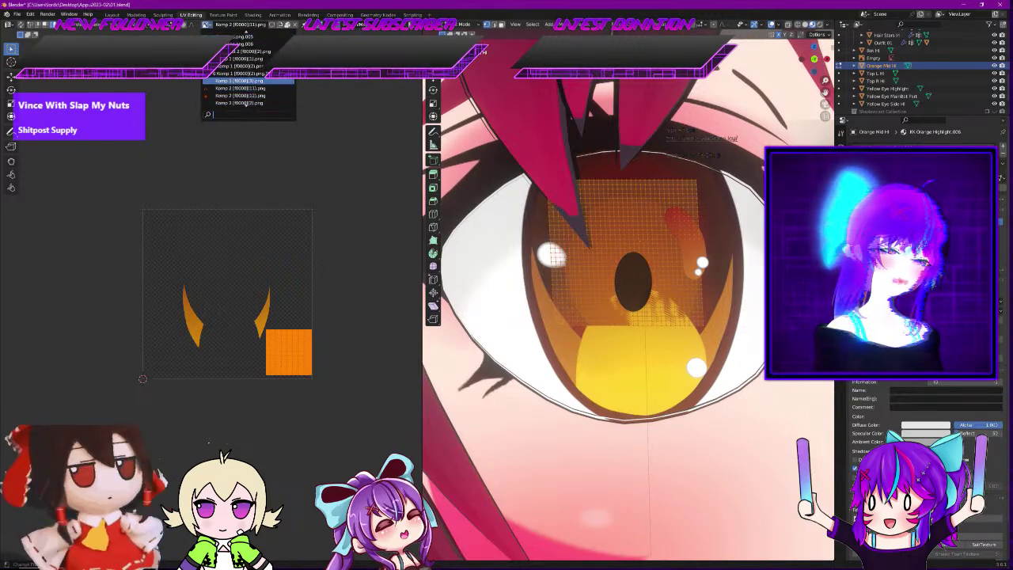
{"action": "scroll", "coordinate": [245, 79], "scroll_direction": "up", "scroll_amount": 10}
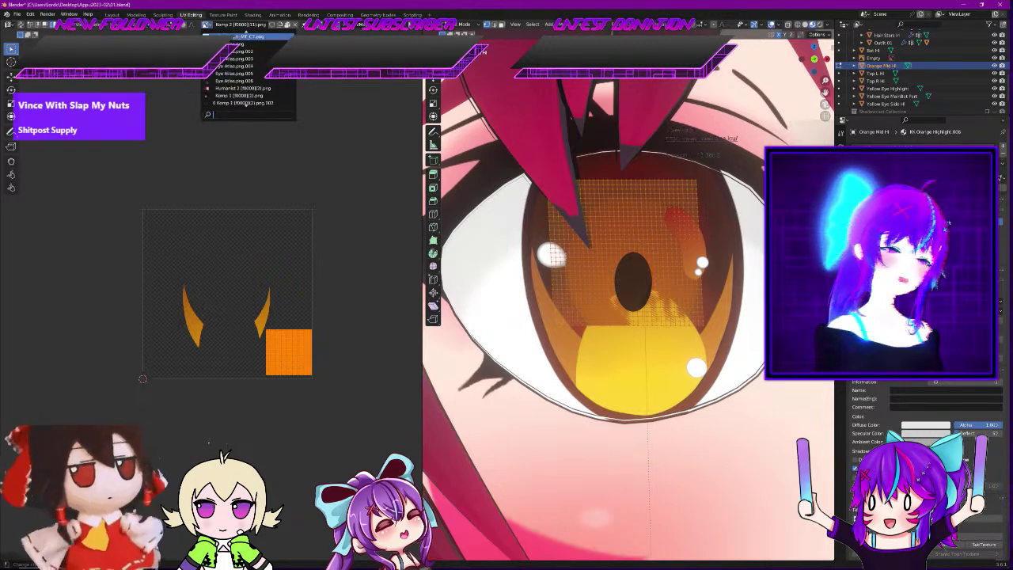
{"action": "scroll", "coordinate": [245, 75], "scroll_direction": "down", "scroll_amount": 10}
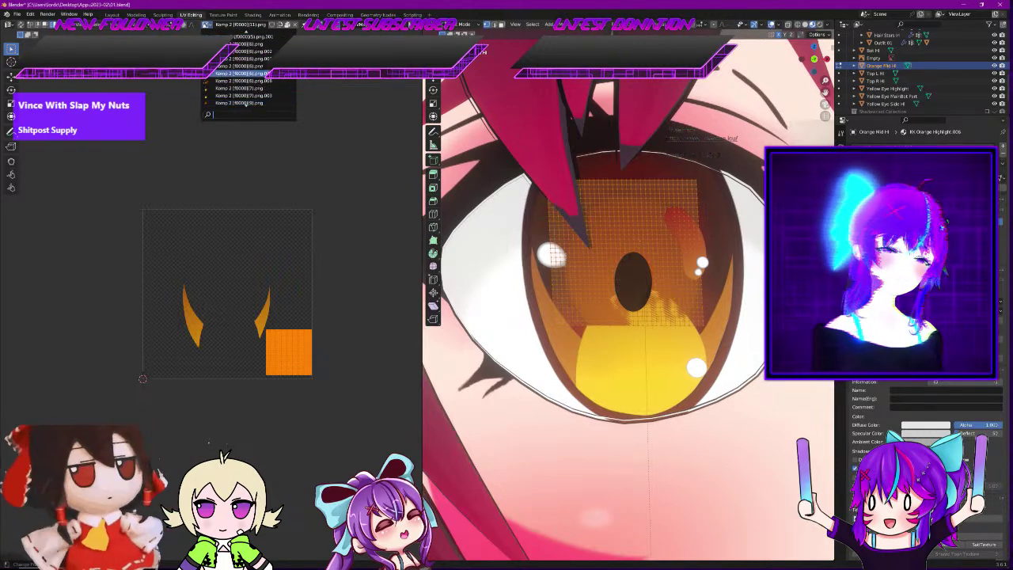
{"action": "left_click", "coordinate": [237, 103]}
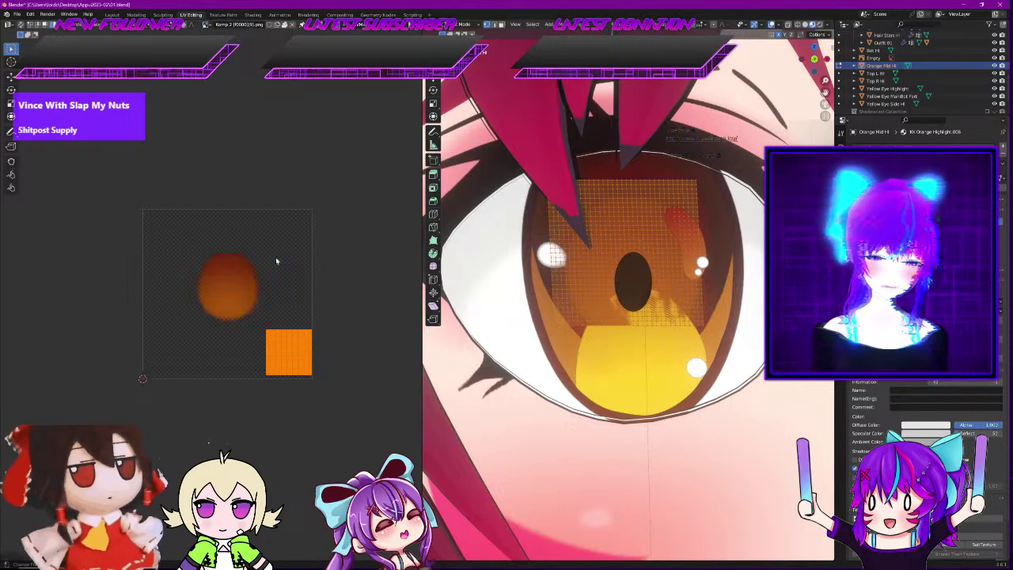
Move the selected Orange Mid Hl UVs about 0.02 down to the lower-right corner of the orange gradient image
{"action": "scroll", "coordinate": [271, 351], "scroll_direction": "up", "scroll_amount": 5}
{"action": "scroll", "coordinate": [271, 348], "scroll_direction": "down", "scroll_amount": 6}
{"action": "scroll", "coordinate": [283, 344], "scroll_direction": "up", "scroll_amount": 1}
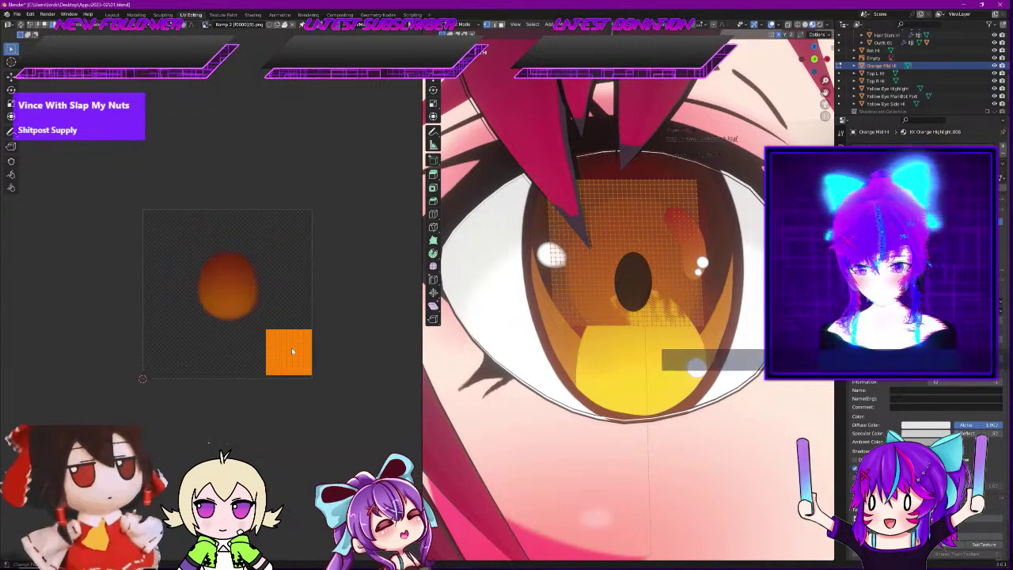
{"action": "key", "text": "g"}
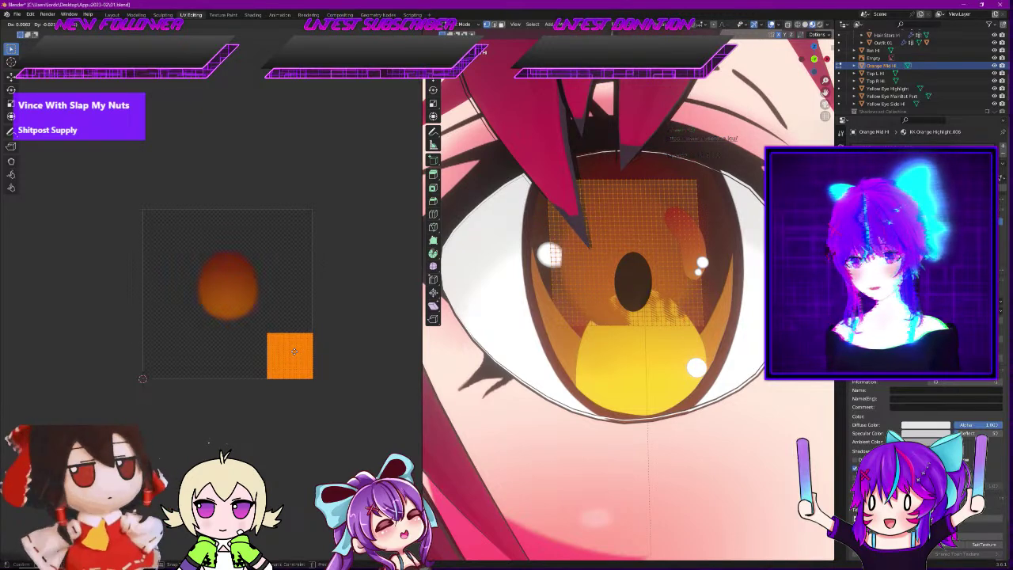
{"action": "left_click", "coordinate": [294, 352]}
{"action": "scroll", "coordinate": [585, 301], "scroll_direction": "down", "scroll_amount": 4}
{"action": "scroll", "coordinate": [586, 301], "scroll_direction": "up", "scroll_amount": 5}
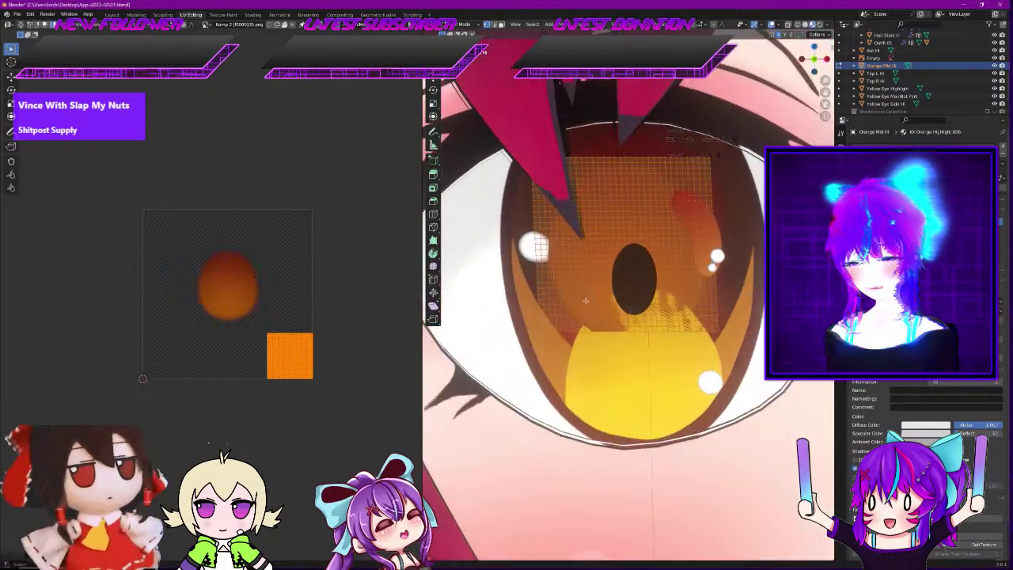
Return to Object Mode and move the Orange Mid Hl plane along the Y axis relative to the eyes
{"action": "left_click", "coordinate": [473, 26]}
{"action": "left_click", "coordinate": [467, 34]}
{"action": "scroll", "coordinate": [554, 172], "scroll_direction": "down", "scroll_amount": 3}
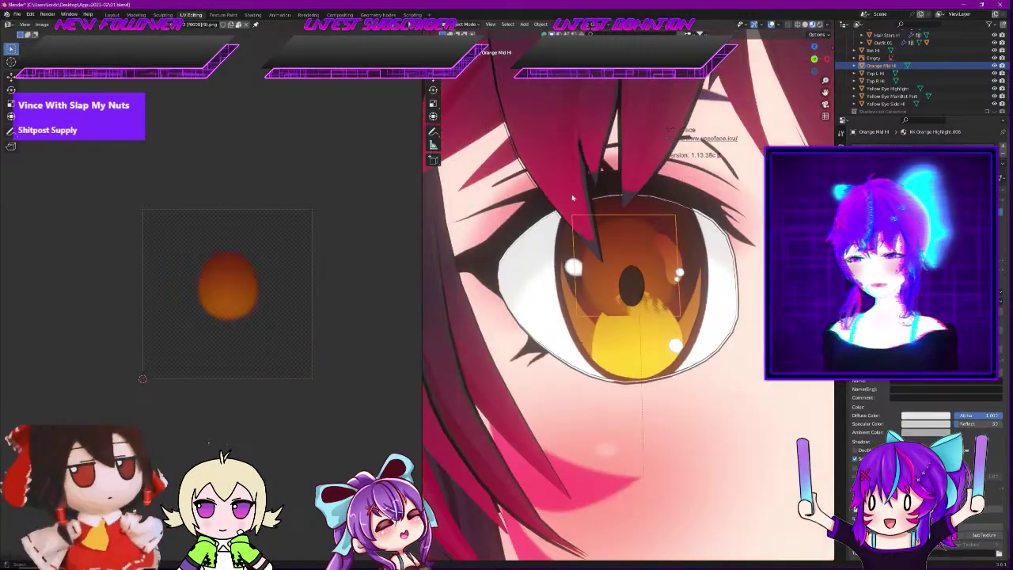
{"action": "scroll", "coordinate": [633, 234], "scroll_direction": "up", "scroll_amount": 1}
{"action": "middle_click_drag", "start_coordinate": [656, 246], "coordinate": [684, 288]}
{"action": "scroll", "coordinate": [613, 260], "scroll_direction": "down", "scroll_amount": 5}
{"action": "scroll", "coordinate": [614, 261], "scroll_direction": "up", "scroll_amount": 4}
{"action": "key", "text": "g"}
{"action": "key", "text": "y"}
{"action": "left_click", "coordinate": [677, 286]}
{"action": "middle_click_drag", "start_coordinate": [677, 286], "coordinate": [610, 287]}
{"action": "scroll", "coordinate": [658, 275], "scroll_direction": "down", "scroll_amount": 7}
{"action": "scroll", "coordinate": [679, 315], "scroll_direction": "up", "scroll_amount": 5}
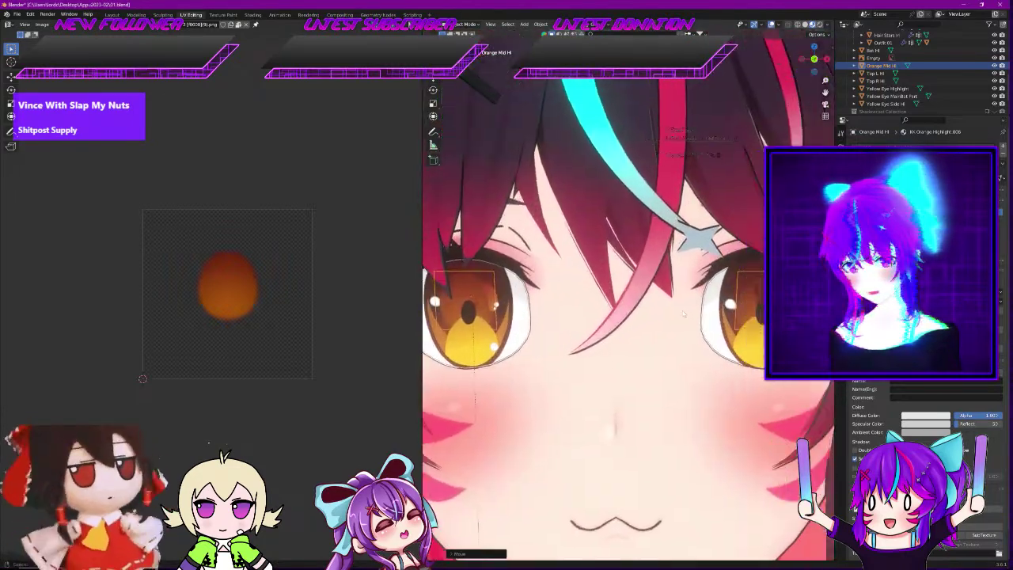
In Edit Mode, box-select the highlight mesh over the character's other eye and move it along Y
{"action": "mouse_move", "coordinate": [734, 311]}
{"action": "middle_mouse_down"}
{"action": "mouse_move", "coordinate": [707, 291]}
{"action": "mouse_move", "coordinate": [732, 284]}
{"action": "mouse_move", "coordinate": [754, 307]}
{"action": "middle_mouse_up"}
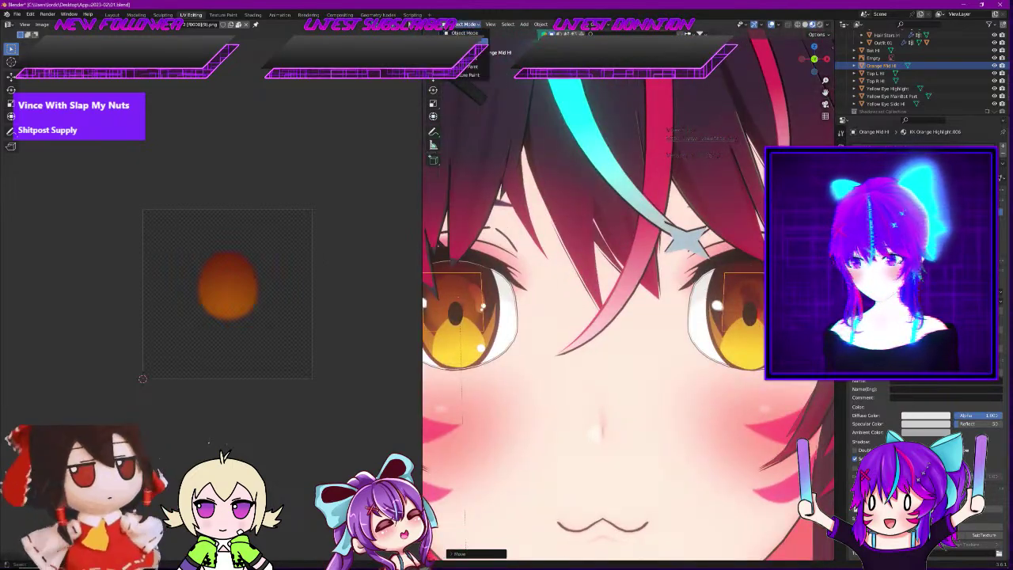
{"action": "key", "text": "Tab"}
{"action": "left_click_drag", "start_coordinate": [686, 239], "coordinate": [799, 375]}
{"action": "scroll", "coordinate": [779, 343], "scroll_direction": "up", "scroll_amount": 1}
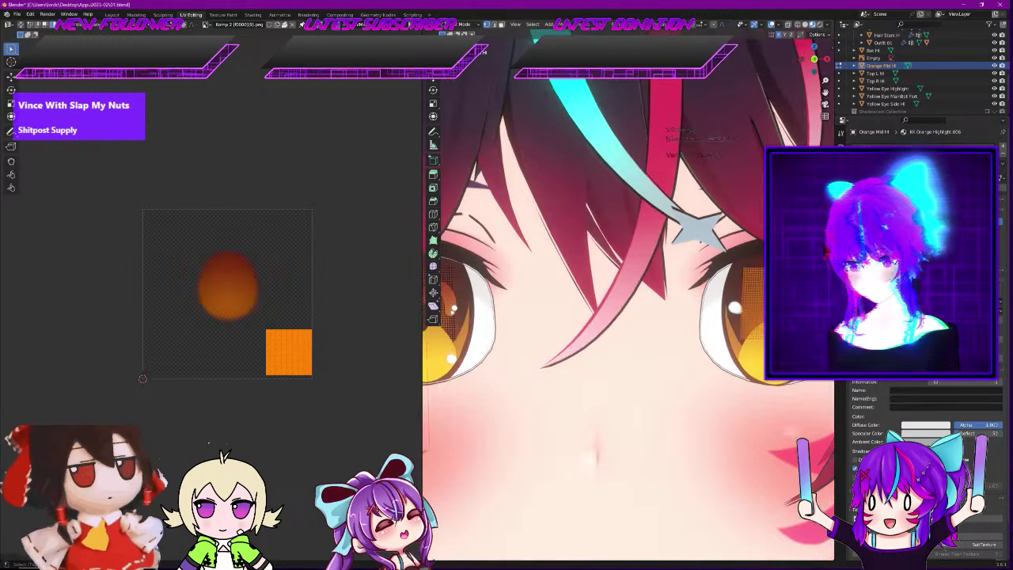
{"action": "middle_click_drag", "start_coordinate": [778, 343], "coordinate": [607, 354], "text": "shift"}
{"action": "scroll", "coordinate": [606, 354], "scroll_direction": "up", "scroll_amount": 3}
{"action": "scroll", "coordinate": [606, 354], "scroll_direction": "up", "scroll_amount": 1}
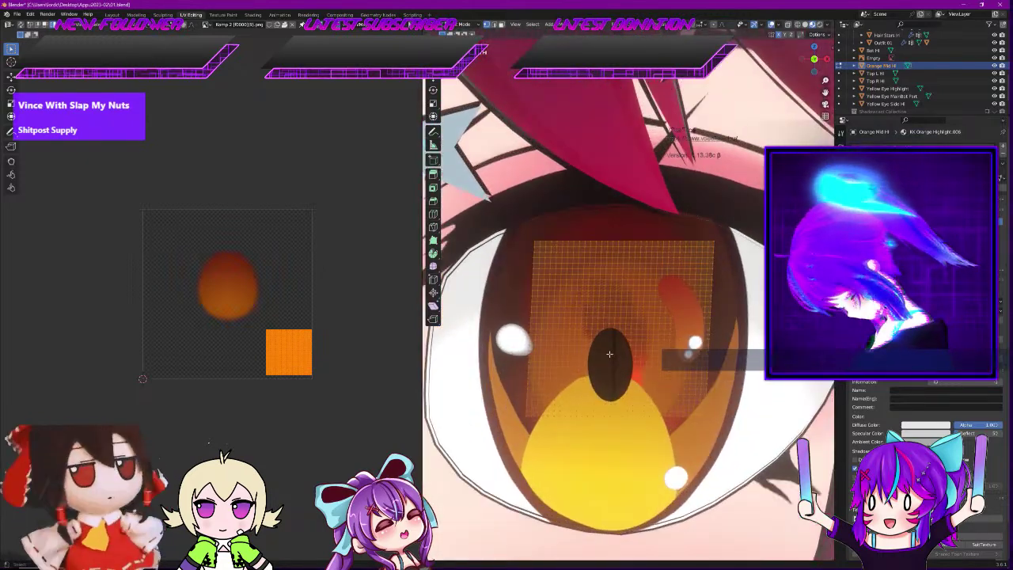
{"action": "middle_click_drag", "start_coordinate": [603, 349], "coordinate": [601, 357]}
{"action": "key", "text": "g"}
{"action": "key", "text": "y"}
{"action": "left_click", "coordinate": [604, 357]}
Leave Edit Mode, deselect the highlight, and compare both eyes from the front, up close and at a distance
{"action": "key", "text": "KP_3"}
{"action": "key", "text": "KP_1"}
{"action": "scroll", "coordinate": [602, 356], "scroll_direction": "down", "scroll_amount": 13}
{"action": "left_click", "coordinate": [462, 25]}
{"action": "left_click", "coordinate": [464, 34]}
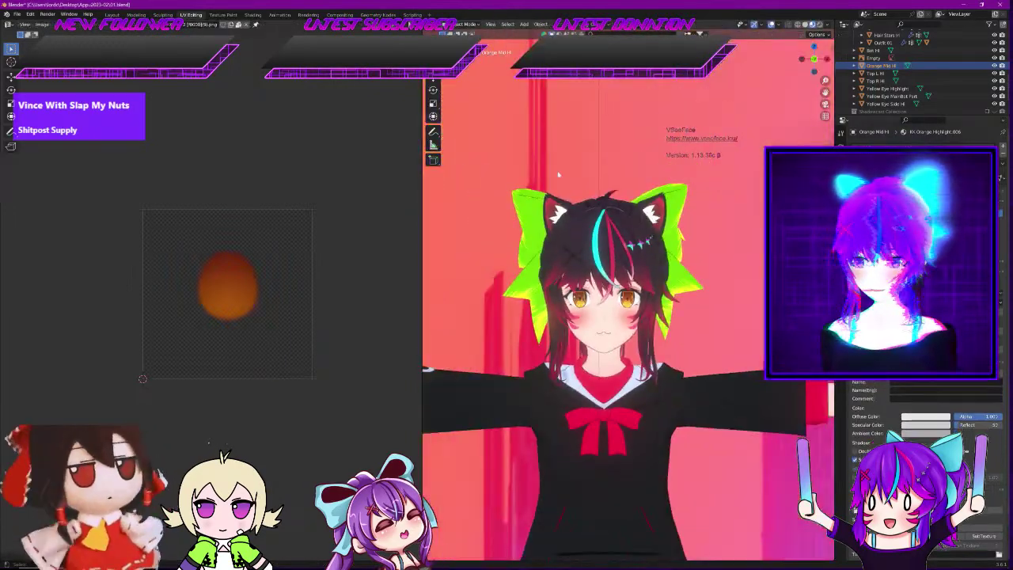
{"action": "scroll", "coordinate": [600, 310], "scroll_direction": "up", "scroll_amount": 6}
{"action": "left_click", "coordinate": [752, 386]}
{"action": "scroll", "coordinate": [534, 314], "scroll_direction": "up", "scroll_amount": 5}
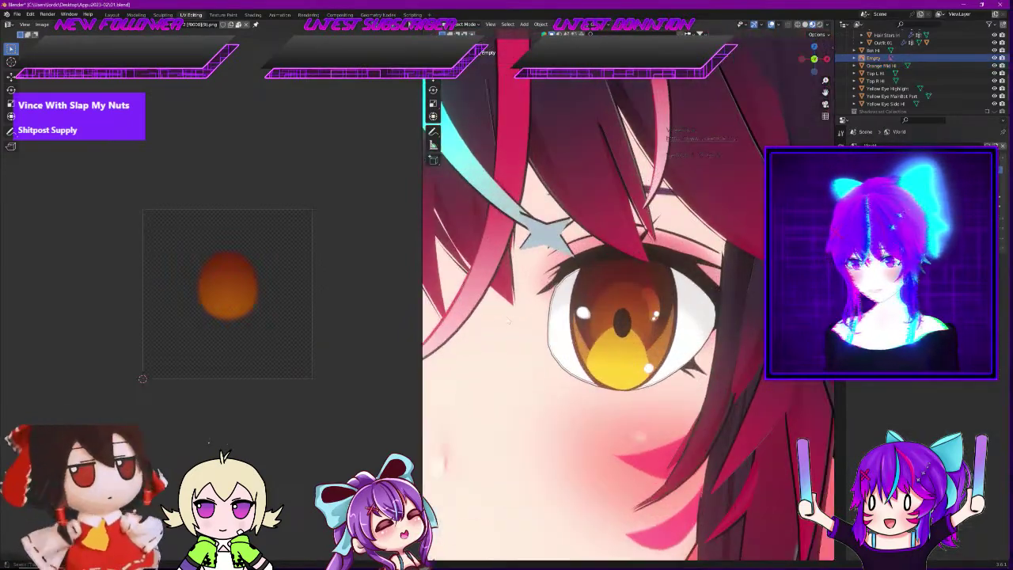
{"action": "middle_click_drag", "start_coordinate": [497, 323], "coordinate": [621, 323], "text": "shift"}
{"action": "scroll", "coordinate": [621, 323], "scroll_direction": "down", "scroll_amount": 3}
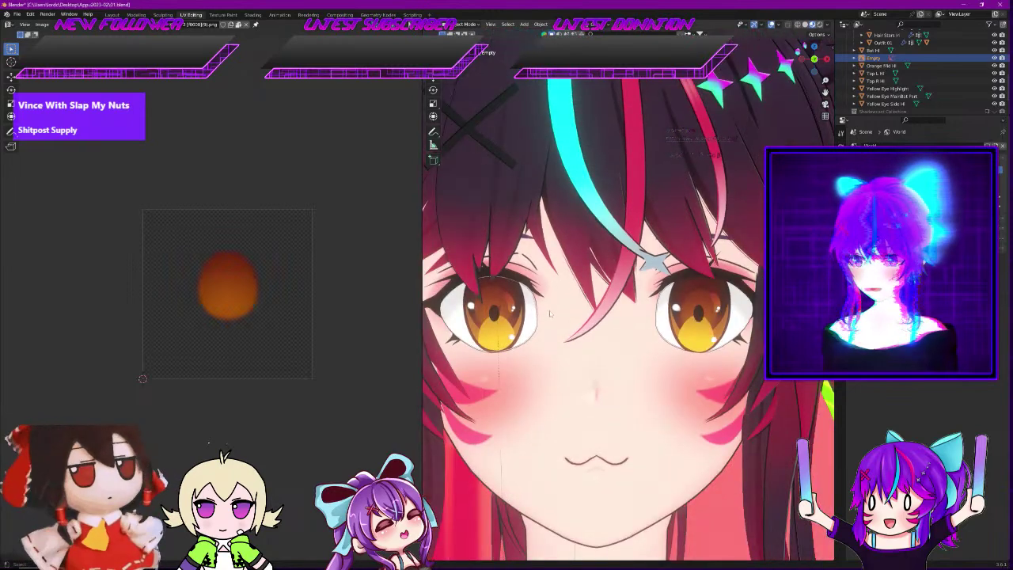
{"action": "scroll", "coordinate": [578, 299], "scroll_direction": "down", "scroll_amount": 1}
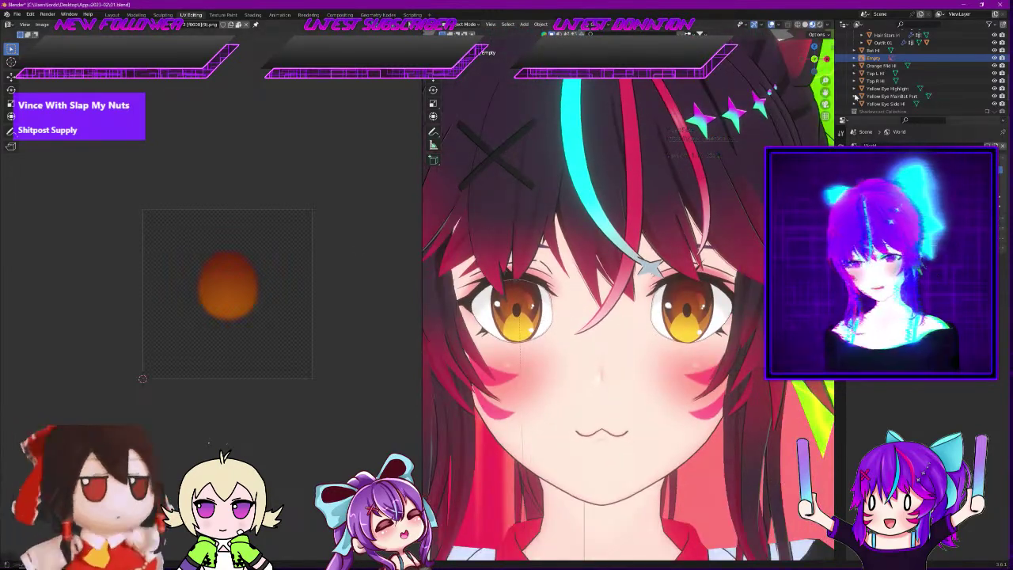
Reopen Orange Mid Hl in Edit Mode and try scaling the selected highlight's UVs
{"action": "left_click", "coordinate": [880, 67]}
{"action": "left_click", "coordinate": [469, 24]}
{"action": "left_click", "coordinate": [465, 41]}
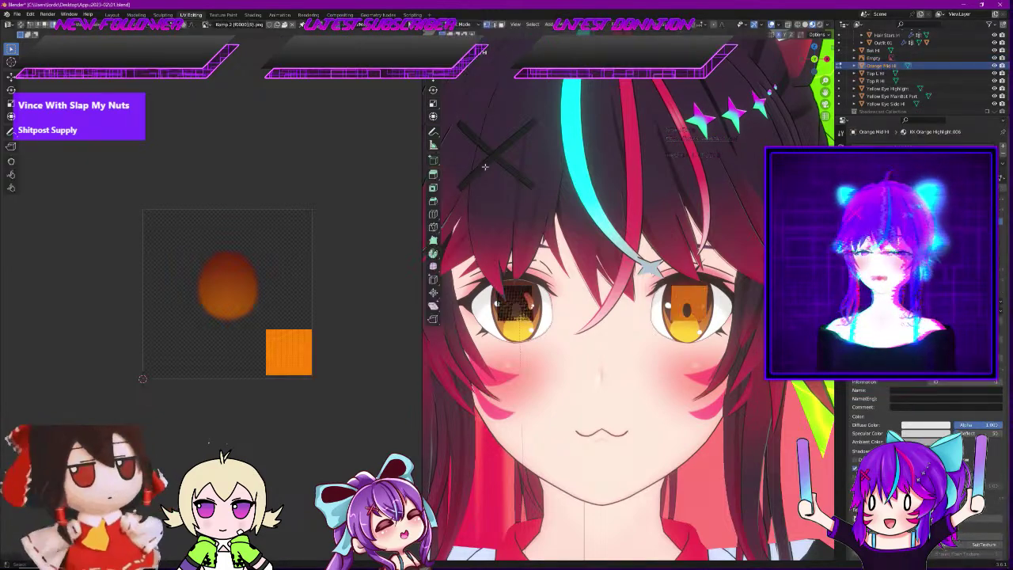
{"action": "scroll", "coordinate": [550, 348], "scroll_direction": "up", "scroll_amount": 4}
{"action": "middle_click_drag", "start_coordinate": [549, 348], "coordinate": [712, 346], "text": "shift"}
{"action": "scroll", "coordinate": [538, 339], "scroll_direction": "down", "scroll_amount": 1}
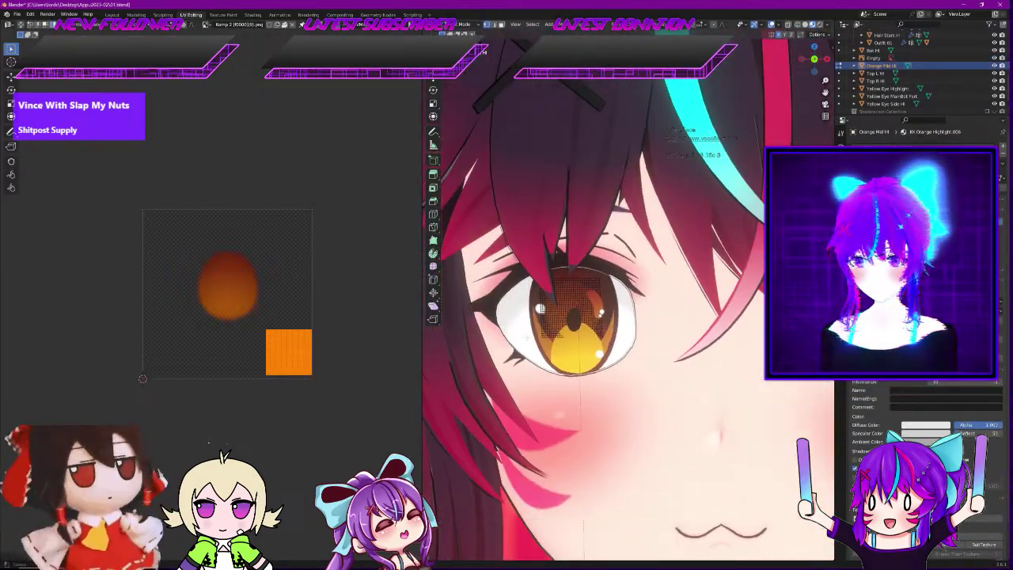
{"action": "key", "text": "s"}
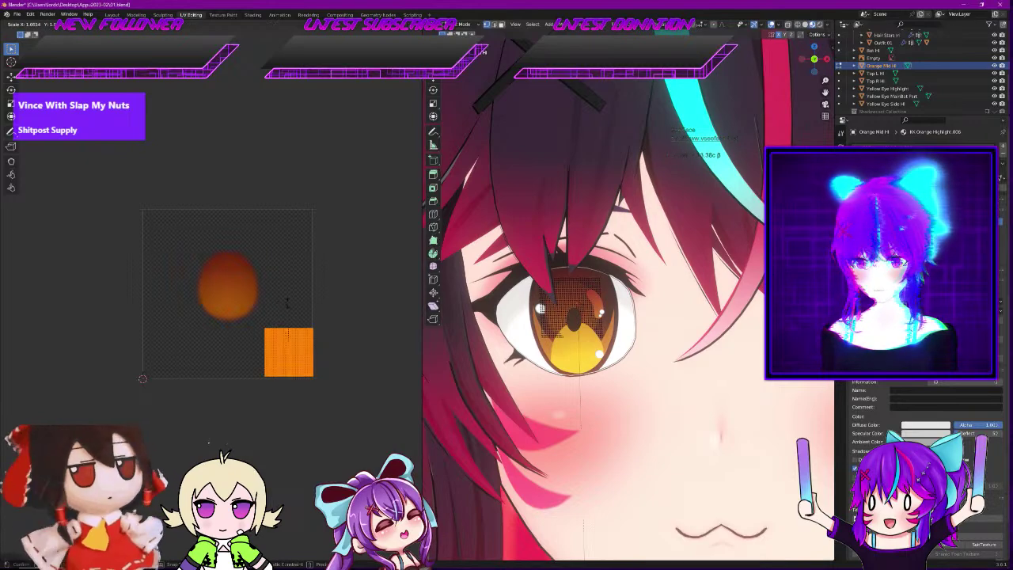
{"action": "right_click", "coordinate": [280, 302]}
Box-select the highlight meshes over both eyes, scale their UVs to about 0.97, and return to Object Mode
{"action": "scroll", "coordinate": [554, 243], "scroll_direction": "down", "scroll_amount": 7}
{"action": "left_click_drag", "start_coordinate": [552, 240], "coordinate": [753, 363]}
{"action": "scroll", "coordinate": [744, 353], "scroll_direction": "up", "scroll_amount": 6}
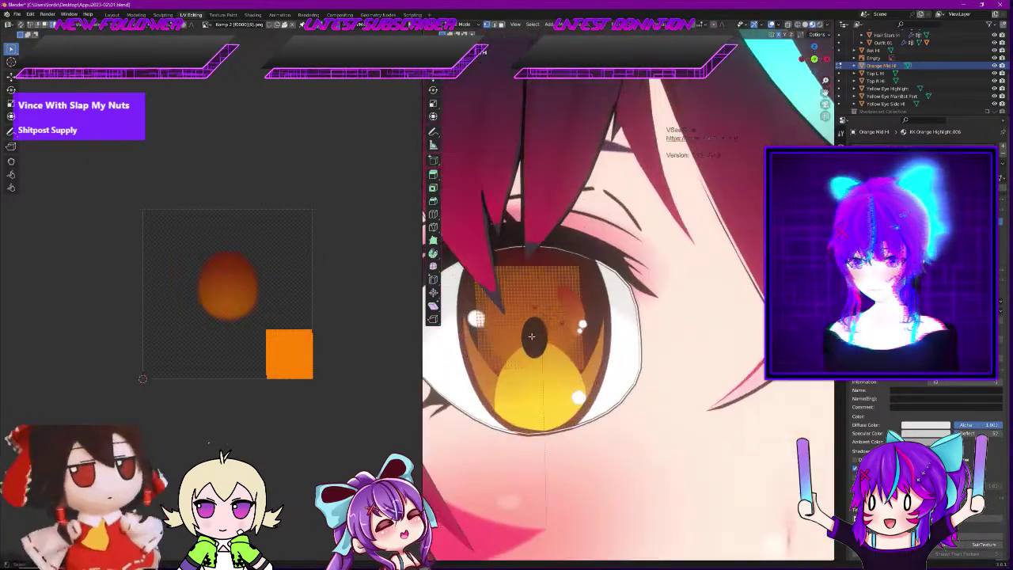
{"action": "key", "text": "s"}
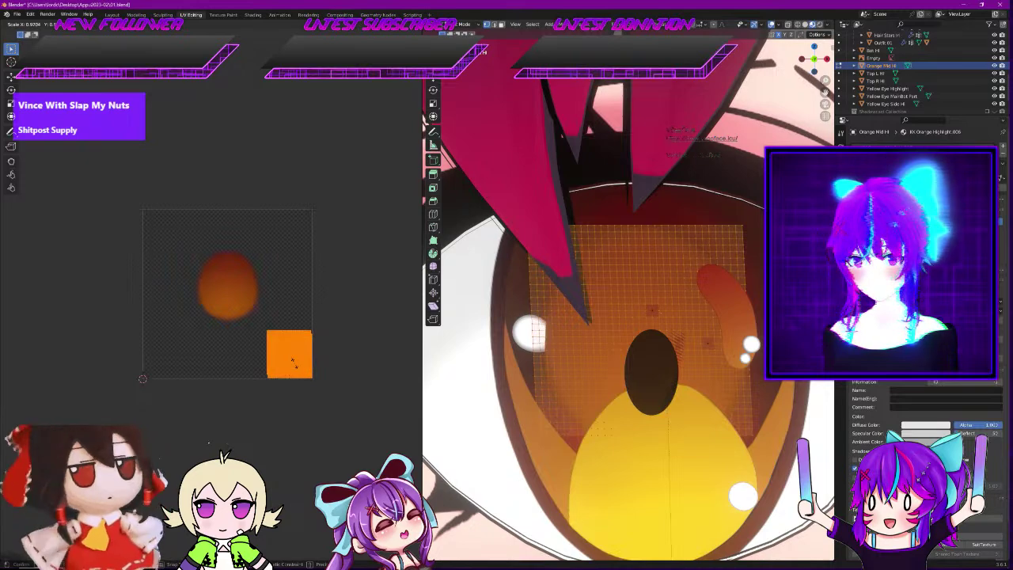
{"action": "left_click", "coordinate": [293, 362]}
{"action": "scroll", "coordinate": [549, 351], "scroll_direction": "down", "scroll_amount": 5}
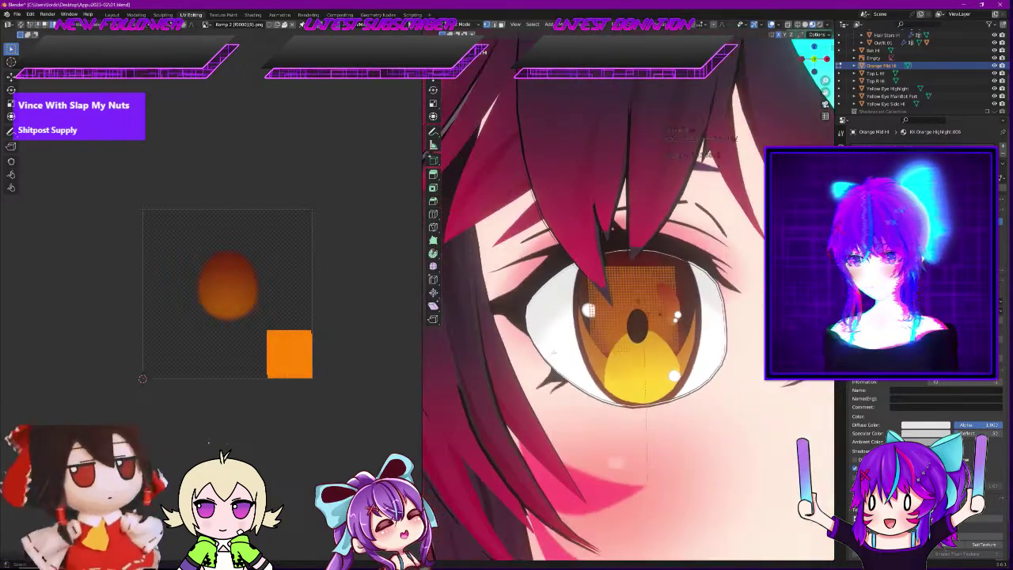
{"action": "scroll", "coordinate": [585, 352], "scroll_direction": "down", "scroll_amount": 1}
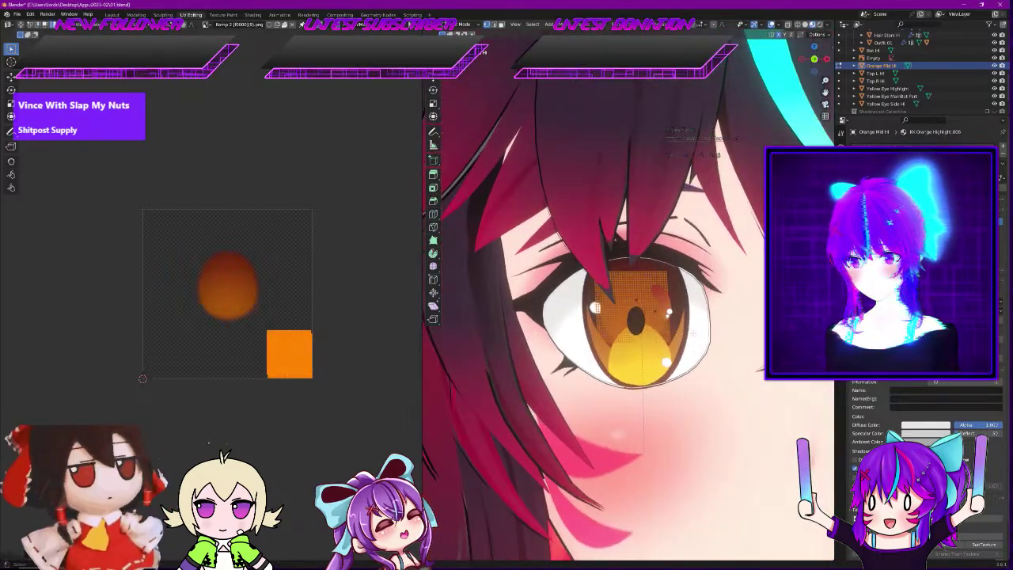
{"action": "key", "text": "Tab"}
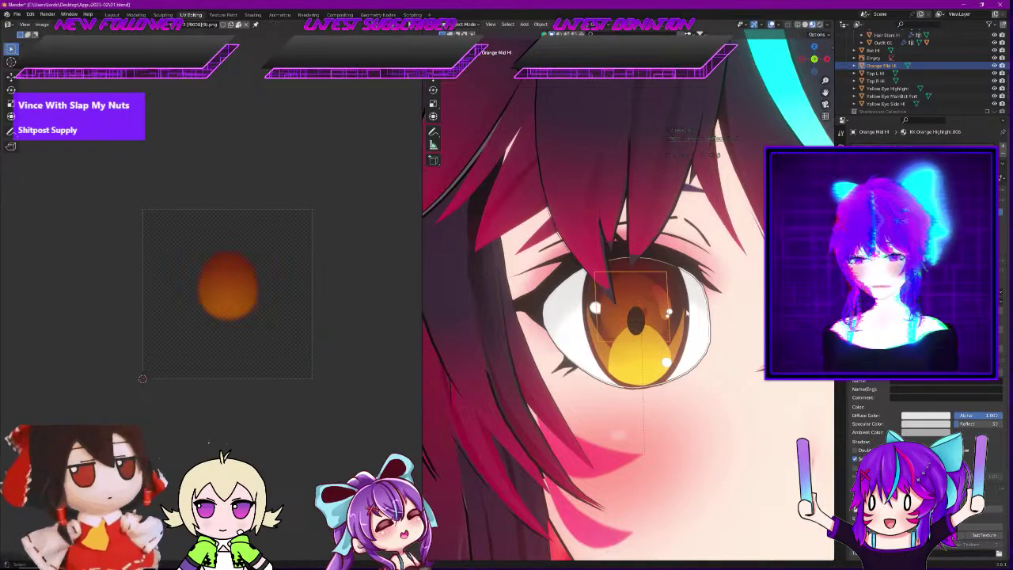
Check the highlight from an angle and undo the UV scaling on Orange Mid Hl
{"action": "scroll", "coordinate": [686, 313], "scroll_direction": "down", "scroll_amount": 3}
{"action": "scroll", "coordinate": [687, 312], "scroll_direction": "up", "scroll_amount": 5}
{"action": "middle_click_drag", "start_coordinate": [663, 336], "coordinate": [697, 336]}
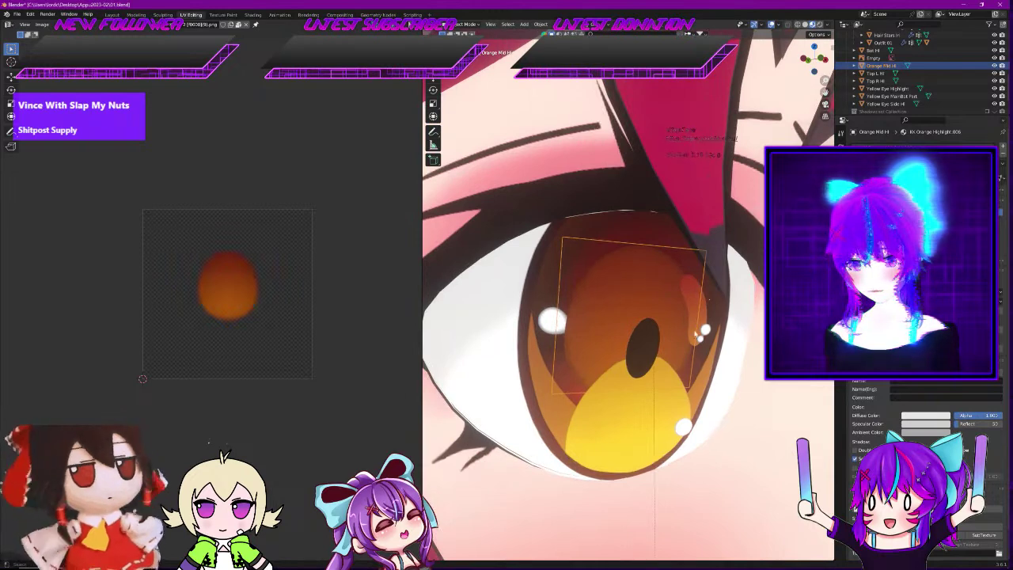
{"action": "key", "text": "Tab"}
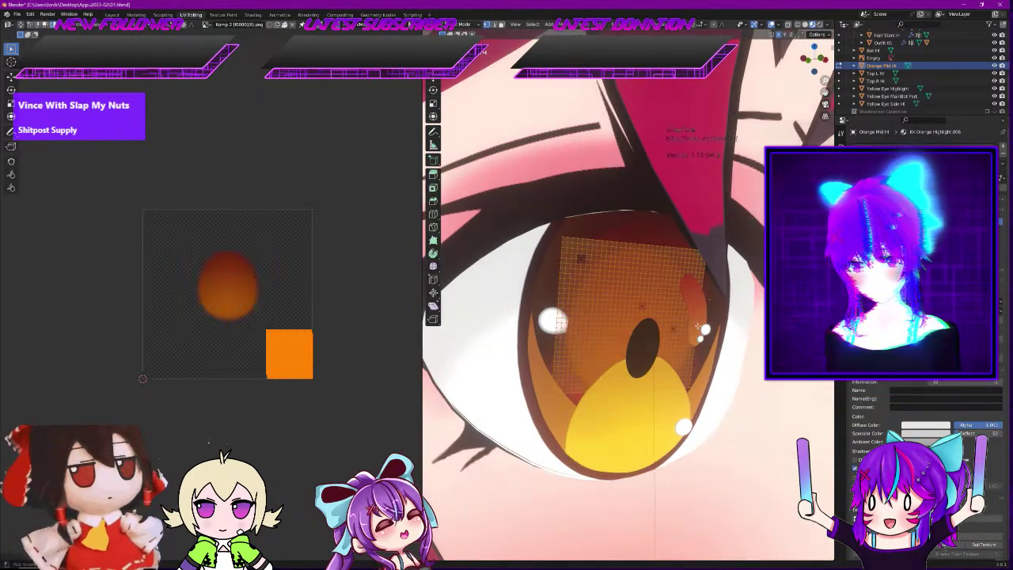
{"action": "key", "text": "ctrl+z"}
{"action": "key", "text": "alt+a"}
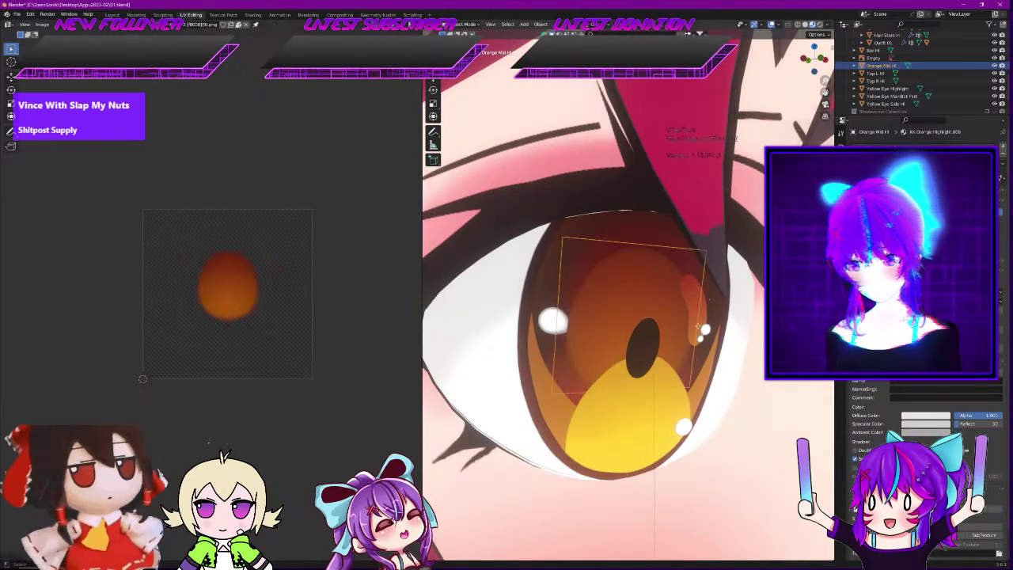
{"action": "key", "text": "a"}
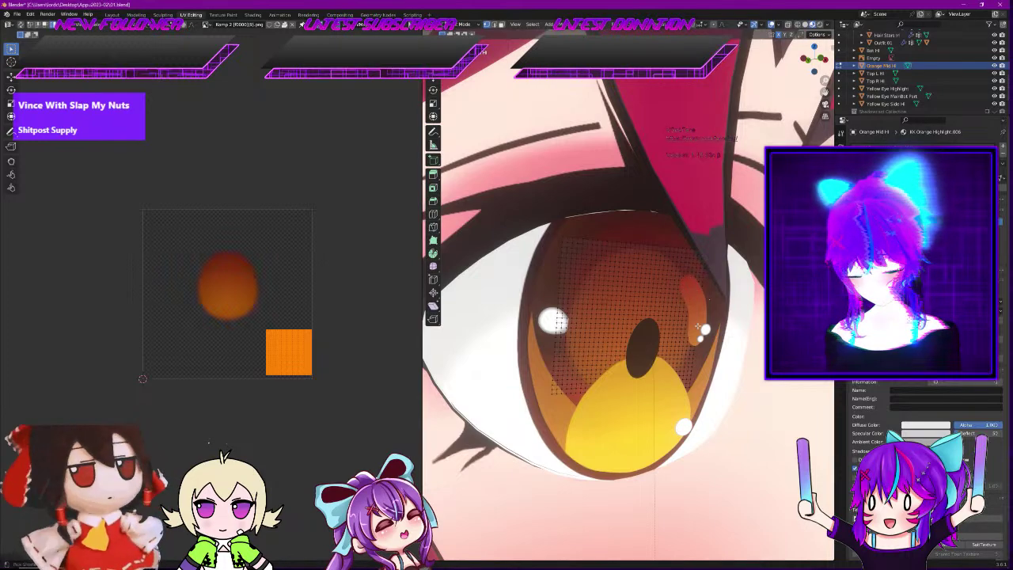
{"action": "key", "text": "a"}
{"action": "key", "text": "Tab"}
Reopen Orange Mid Hl in Edit Mode and move the highlight mesh over the star-side eye along the global Y axis
{"action": "scroll", "coordinate": [704, 324], "scroll_direction": "down", "scroll_amount": 8}
{"action": "middle_click_drag", "start_coordinate": [713, 321], "coordinate": [593, 317]}
{"action": "scroll", "coordinate": [594, 317], "scroll_direction": "up", "scroll_amount": 5}
{"action": "middle_click_drag", "start_coordinate": [710, 328], "coordinate": [671, 332], "text": "shift"}
{"action": "key", "text": "Tab"}
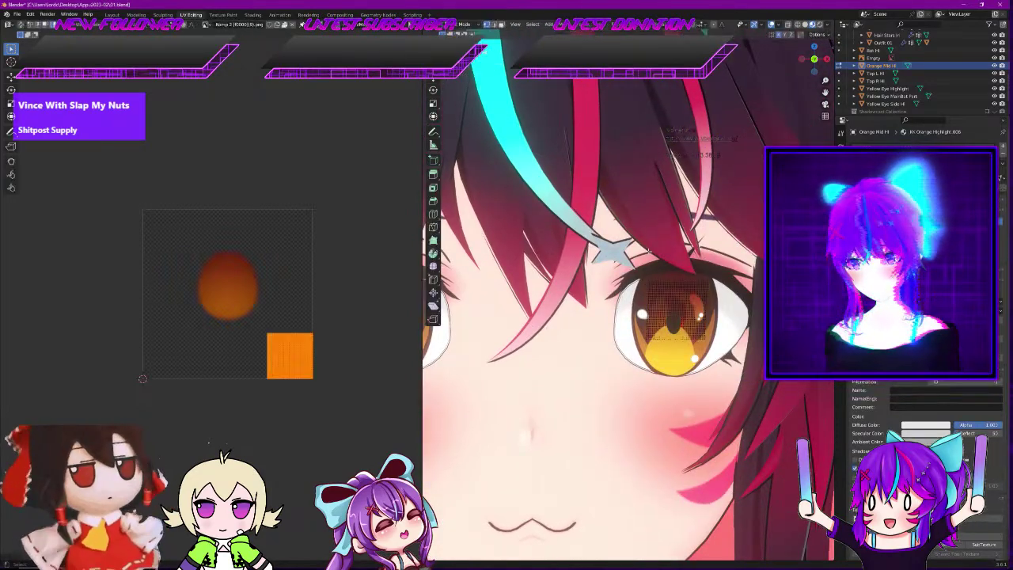
{"action": "scroll", "coordinate": [691, 348], "scroll_direction": "up", "scroll_amount": 3}
{"action": "middle_click_drag", "start_coordinate": [691, 347], "coordinate": [696, 352]}
{"action": "key", "text": "g"}
{"action": "right_click", "coordinate": [695, 351]}
{"action": "key", "text": "g"}
{"action": "key", "text": "y"}
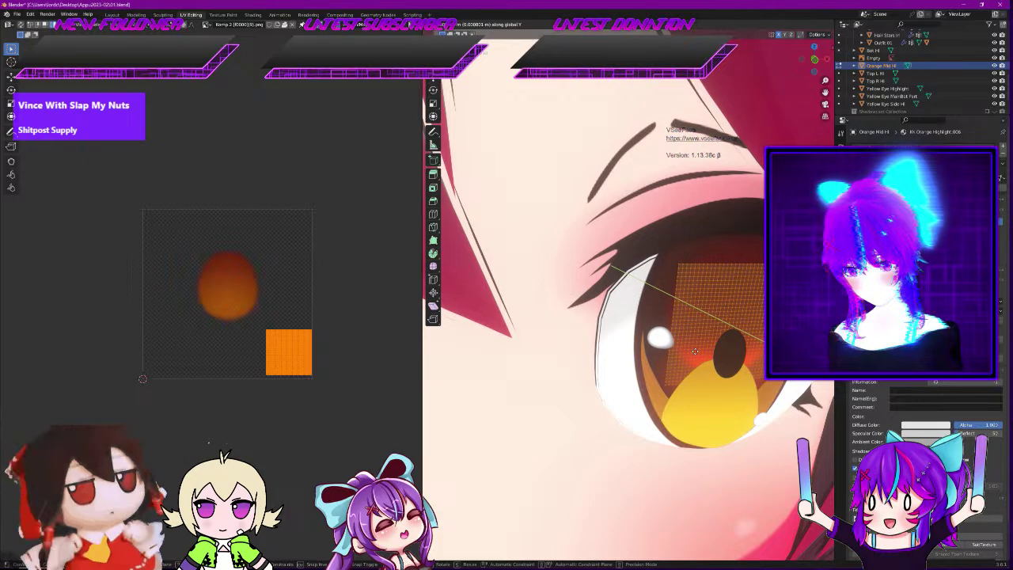
{"action": "left_click", "coordinate": [724, 374]}
Hide the Orange Mid Hl plane in the viewport and return to Object Mode
{"action": "scroll", "coordinate": [724, 373], "scroll_direction": "down", "scroll_amount": 5}
{"action": "mouse_move", "coordinate": [699, 353]}
{"action": "middle_mouse_down"}
{"action": "mouse_move", "coordinate": [716, 330]}
{"action": "mouse_move", "coordinate": [685, 346]}
{"action": "mouse_move", "coordinate": [716, 351]}
{"action": "mouse_move", "coordinate": [685, 343]}
{"action": "middle_mouse_up"}
{"action": "scroll", "coordinate": [685, 343], "scroll_direction": "up", "scroll_amount": 3}
{"action": "scroll", "coordinate": [680, 264], "scroll_direction": "down", "scroll_amount": 4}
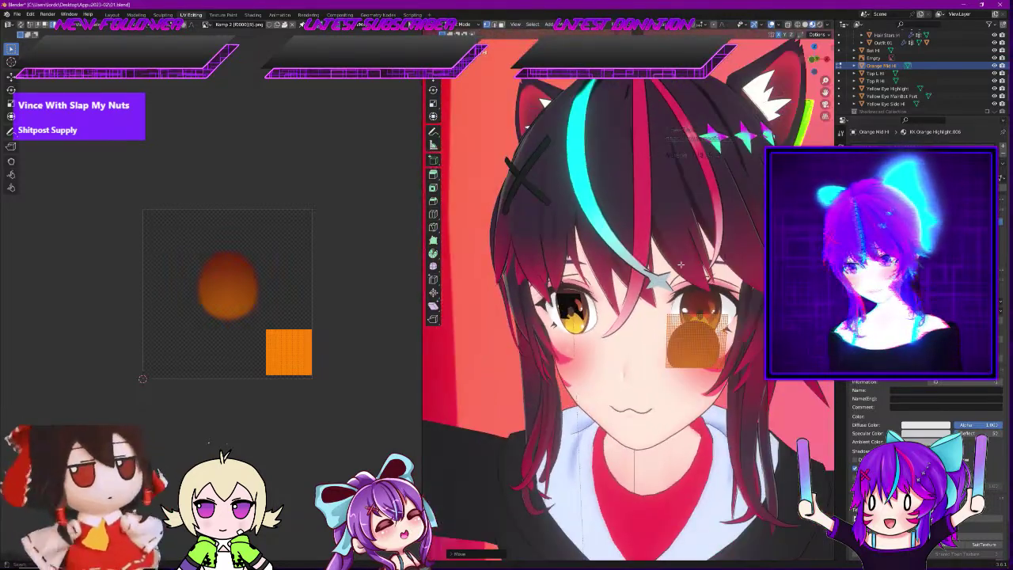
{"action": "left_click", "coordinate": [995, 66]}
{"action": "scroll", "coordinate": [886, 136], "scroll_direction": "down", "scroll_amount": 1}
{"action": "scroll", "coordinate": [688, 286], "scroll_direction": "down", "scroll_amount": 2}
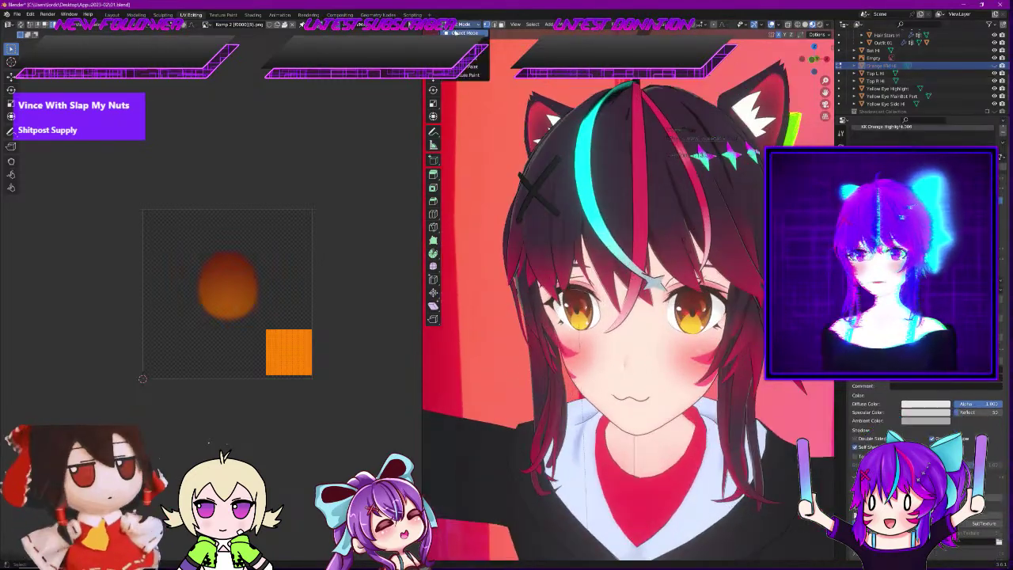
{"action": "key", "text": "Tab"}
Examine both eyes from the front without the Orange Mid Hl plane, checking the Bot Hl highlight
{"action": "scroll", "coordinate": [712, 285], "scroll_direction": "down", "scroll_amount": 7}
{"action": "left_click", "coordinate": [736, 282]}
{"action": "scroll", "coordinate": [736, 282], "scroll_direction": "up", "scroll_amount": 3}
{"action": "key", "text": "KP_3"}
{"action": "key", "text": "KP_1"}
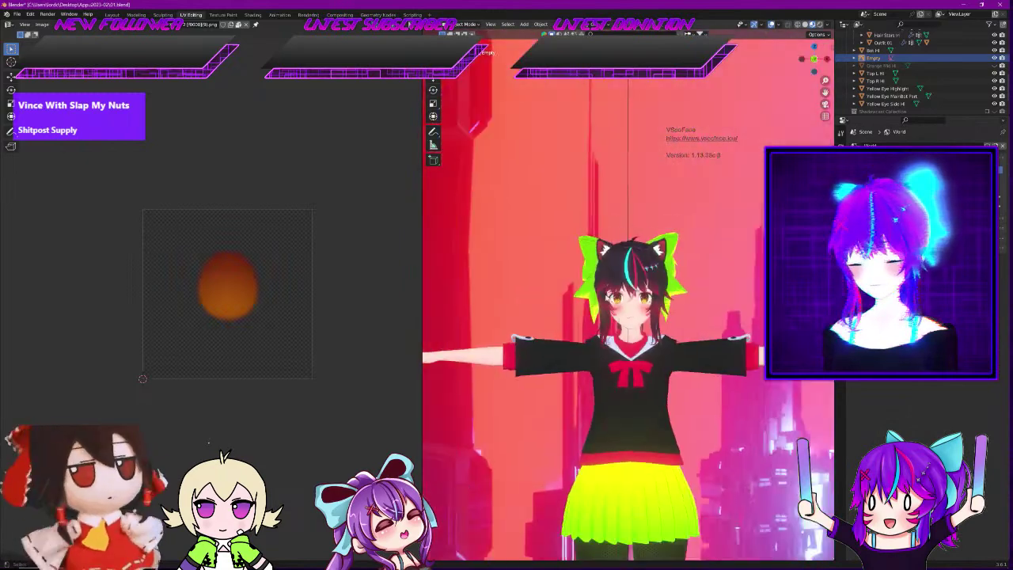
{"action": "scroll", "coordinate": [705, 304], "scroll_direction": "up", "scroll_amount": 7}
{"action": "left_click", "coordinate": [698, 302]}
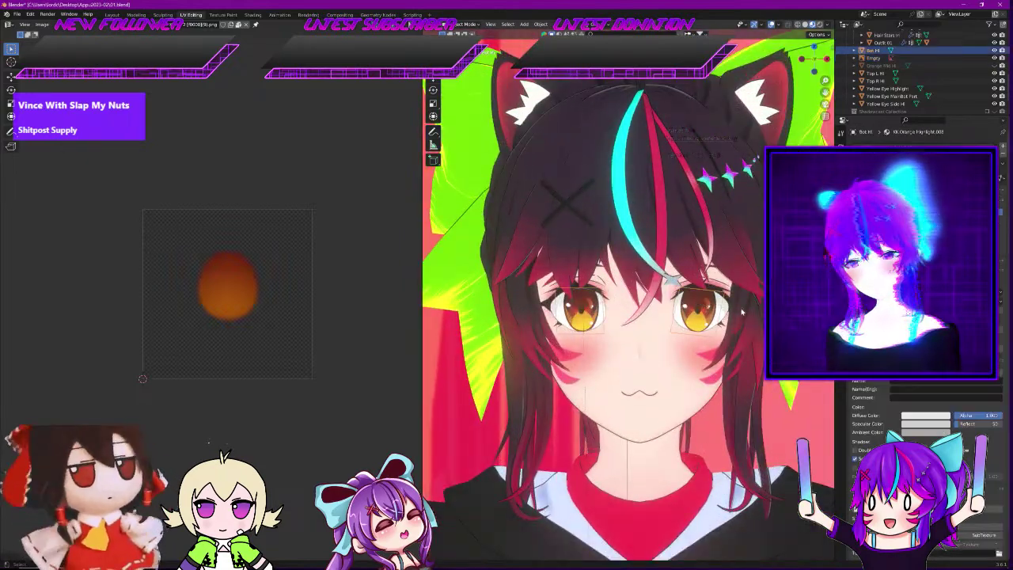
{"action": "scroll", "coordinate": [737, 311], "scroll_direction": "down", "scroll_amount": 4}
{"action": "scroll", "coordinate": [737, 312], "scroll_direction": "up", "scroll_amount": 2}
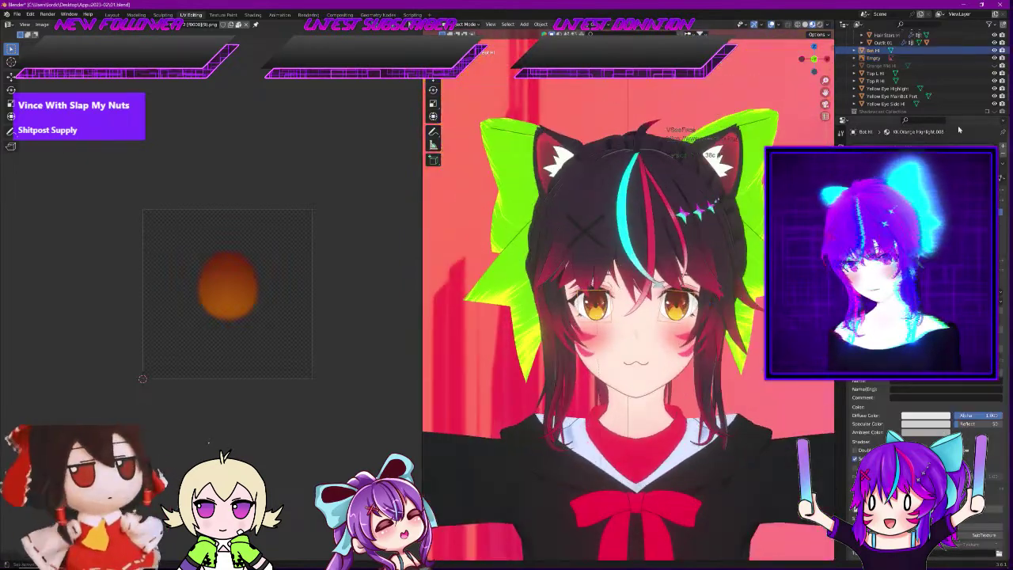
Select the Yellow Eye MainBot Part object and inspect how it looks in the eyes from the front
{"action": "left_click", "coordinate": [915, 95]}
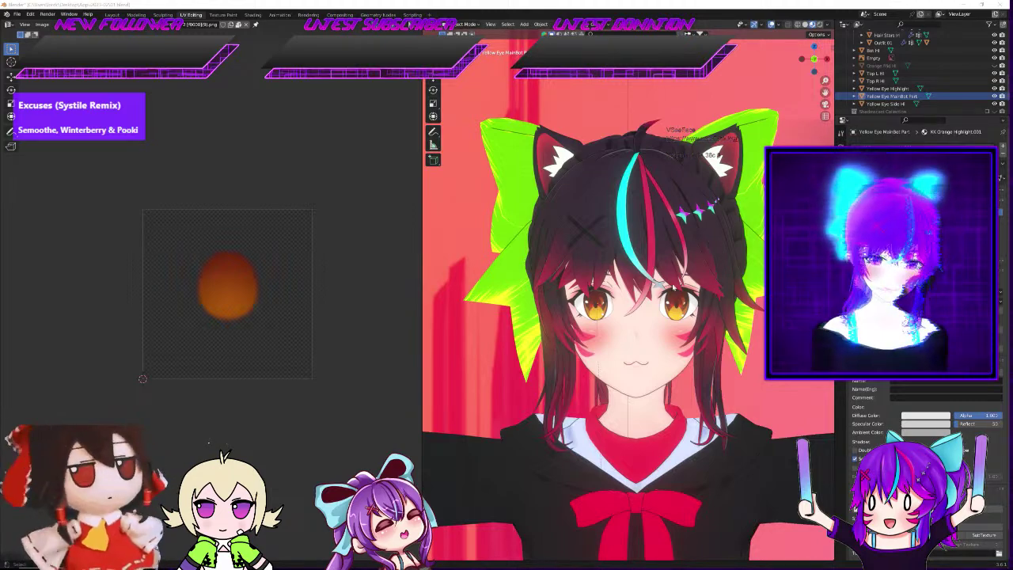
{"action": "scroll", "coordinate": [629, 296], "scroll_direction": "up", "scroll_amount": 6}
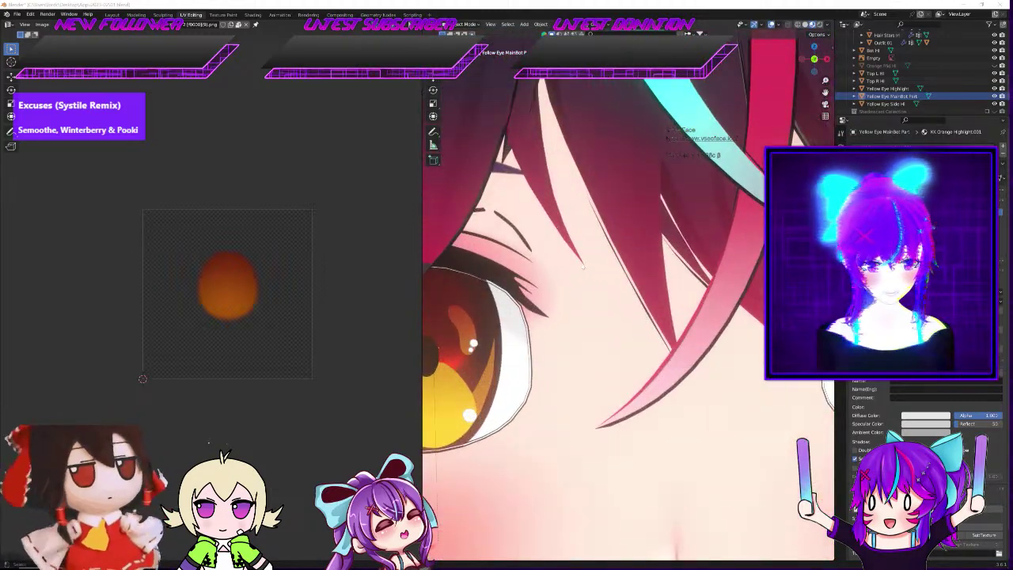
{"action": "scroll", "coordinate": [590, 277], "scroll_direction": "down", "scroll_amount": 5}
{"action": "middle_click_drag", "start_coordinate": [599, 299], "coordinate": [633, 310]}
{"action": "key", "text": "KP_1"}
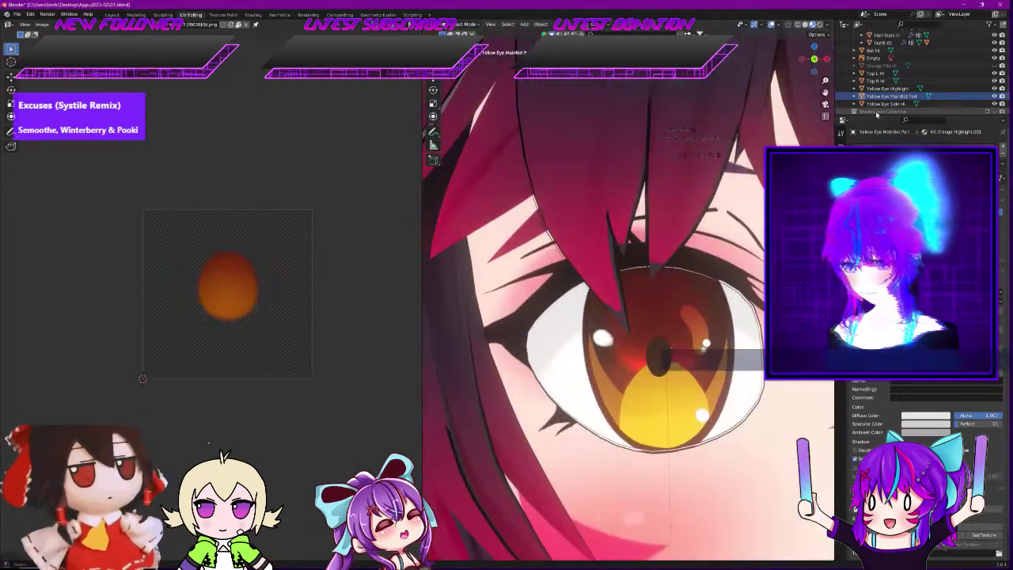
{"action": "scroll", "coordinate": [628, 300], "scroll_direction": "down", "scroll_amount": 4}
{"action": "scroll", "coordinate": [962, 106], "scroll_direction": "up", "scroll_amount": 4}
{"action": "scroll", "coordinate": [949, 87], "scroll_direction": "up", "scroll_amount": 2}
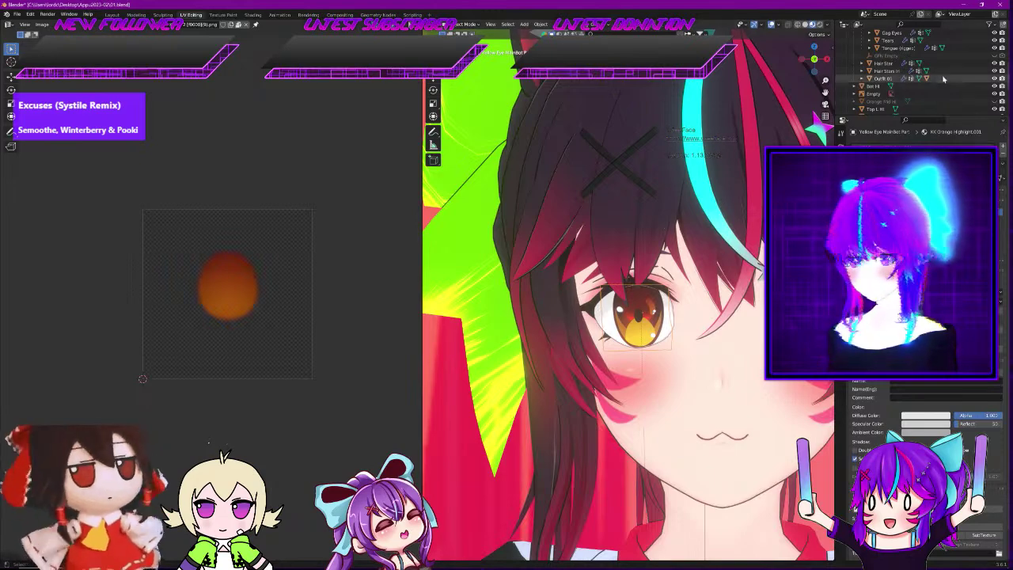
Select the Body mesh and open the Eye Textures L node group of its KK EyeL material in the Shading workspace
{"action": "scroll", "coordinate": [949, 79], "scroll_direction": "up", "scroll_amount": 4}
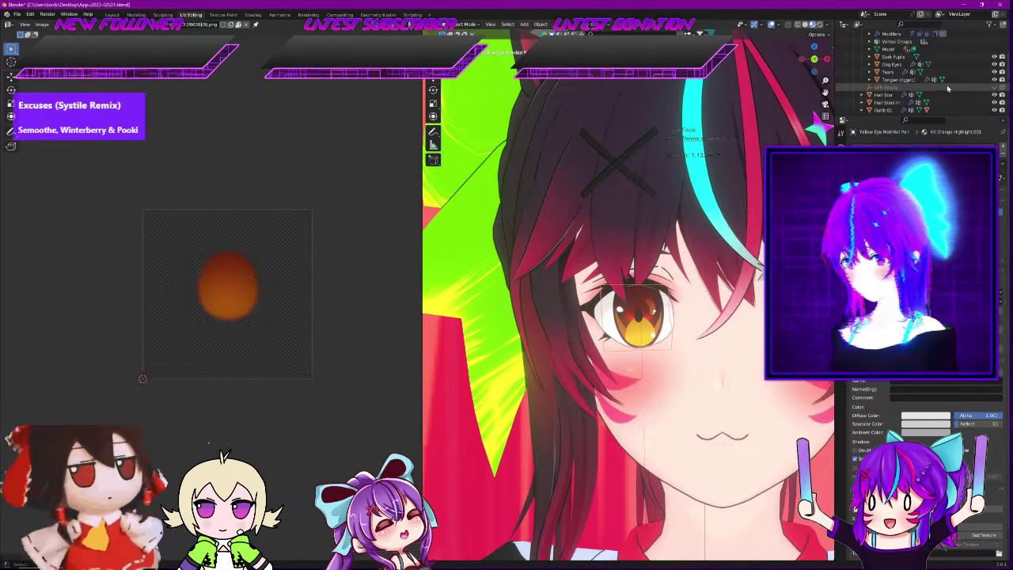
{"action": "scroll", "coordinate": [703, 326], "scroll_direction": "down", "scroll_amount": 5}
{"action": "left_click", "coordinate": [703, 326]}
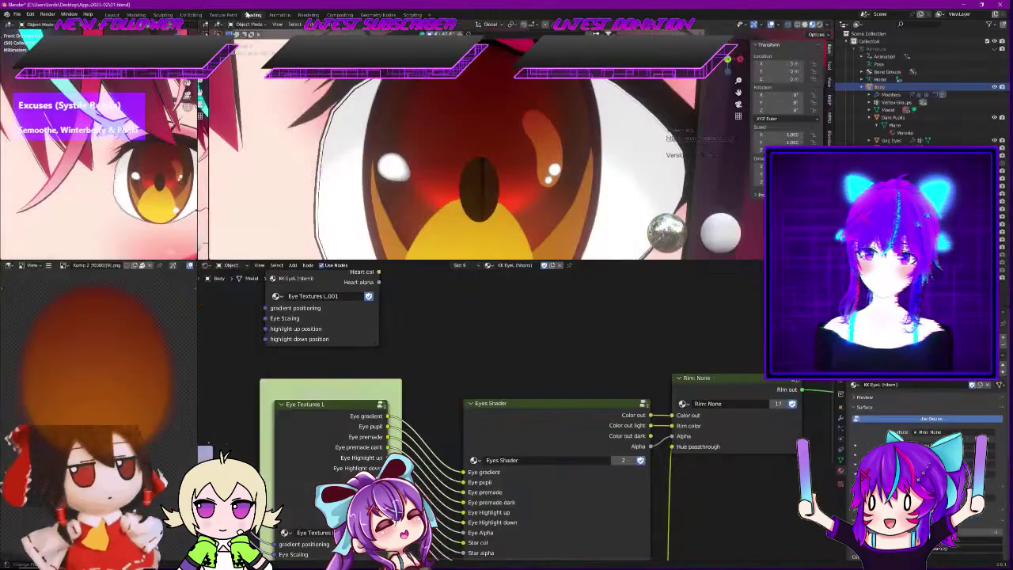
{"action": "left_click", "coordinate": [250, 15]}
{"action": "scroll", "coordinate": [519, 413], "scroll_direction": "up", "scroll_amount": 3}
{"action": "mouse_move", "coordinate": [544, 412]}
{"action": "left_mouse_down"}
{"action": "mouse_move", "coordinate": [534, 418]}
{"action": "mouse_move", "coordinate": [555, 411]}
{"action": "left_mouse_up"}
{"action": "scroll", "coordinate": [465, 345], "scroll_direction": "up", "scroll_amount": 2}
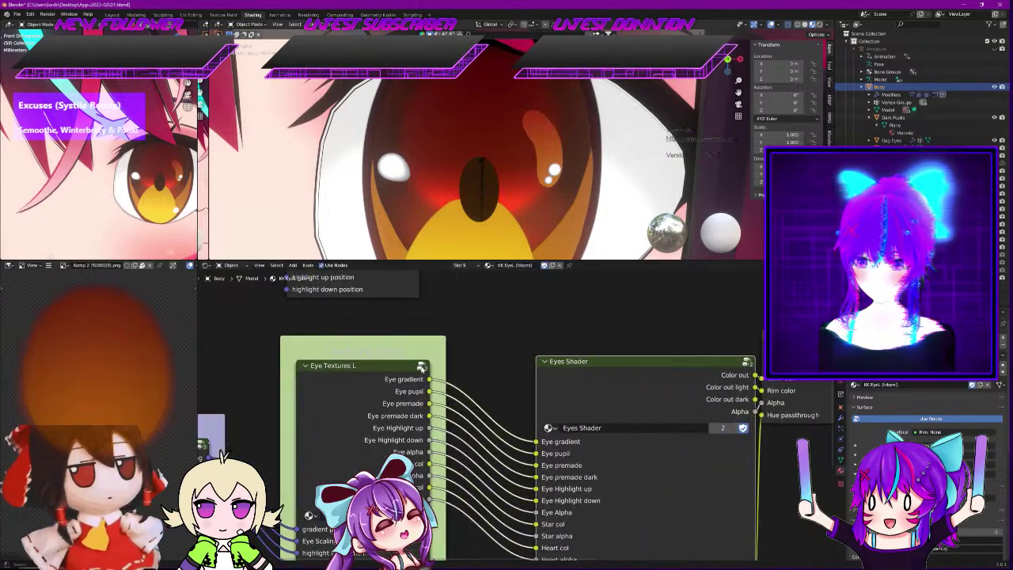
{"action": "middle_click_drag", "start_coordinate": [515, 361], "coordinate": [557, 353]}
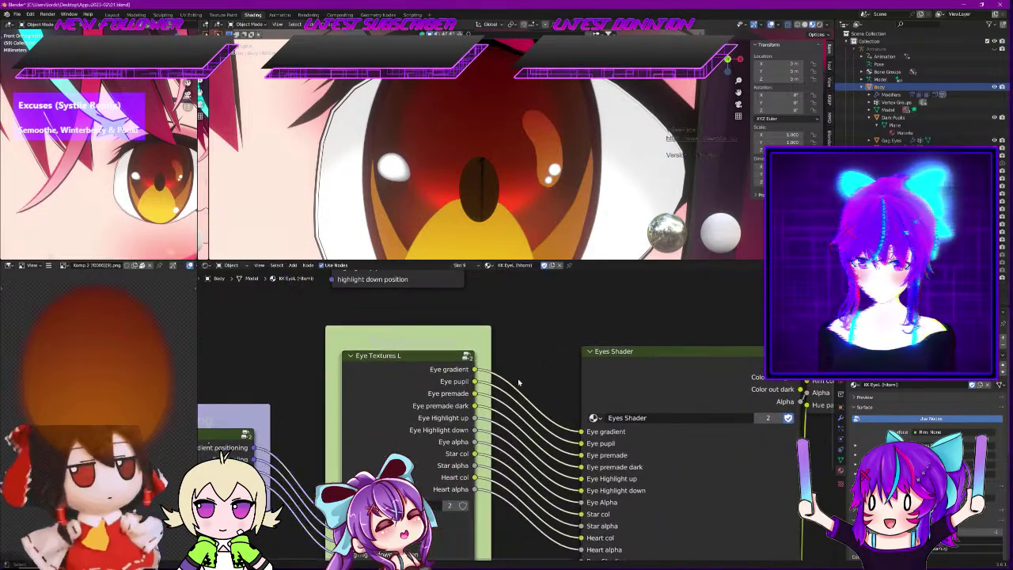
{"action": "left_click", "coordinate": [467, 357]}
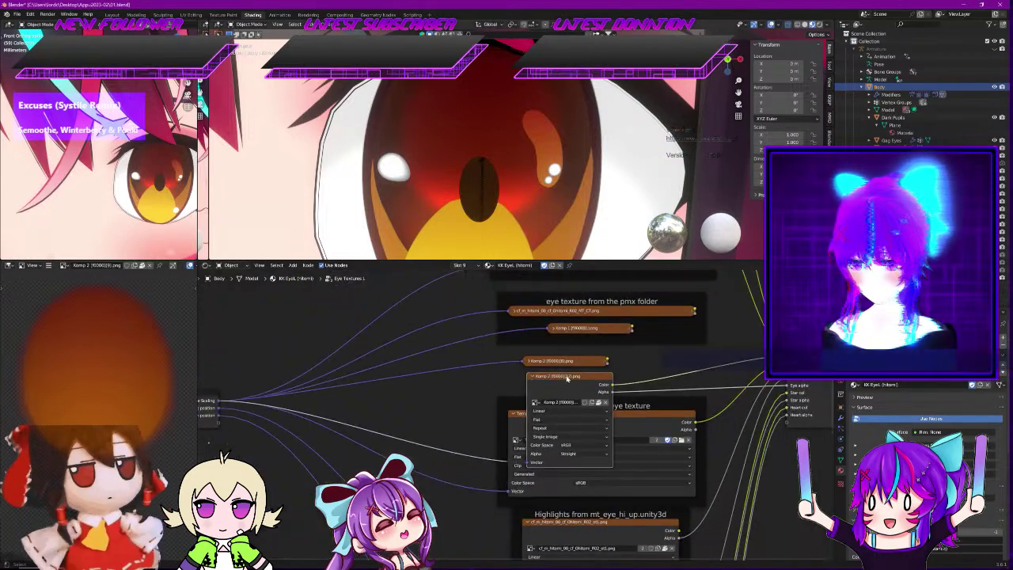
Reposition the expanded Komp 2 image texture node and try inserting a Mix Color node between its color output and the group output
{"action": "left_click_drag", "start_coordinate": [622, 406], "coordinate": [606, 435]}
{"action": "scroll", "coordinate": [733, 365], "scroll_direction": "down", "scroll_amount": 4}
{"action": "middle_click_drag", "start_coordinate": [748, 428], "coordinate": [611, 445]}
{"action": "left_click_drag", "start_coordinate": [581, 384], "coordinate": [778, 407]}
{"action": "left_click_drag", "start_coordinate": [448, 411], "coordinate": [502, 412]}
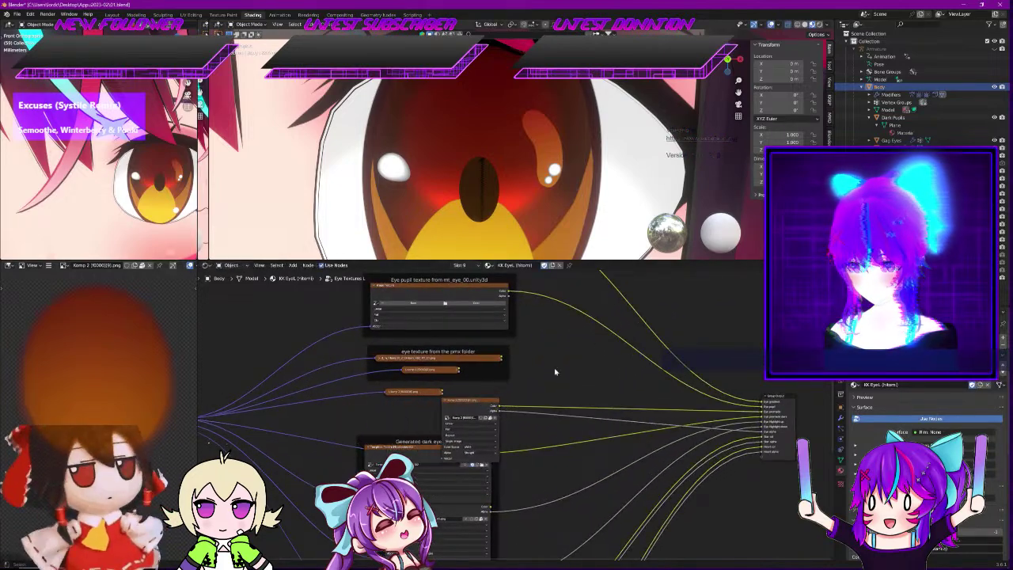
{"action": "key", "text": "shift+a"}
{"action": "left_click", "coordinate": [555, 370]}
{"action": "type", "text": "mix"}
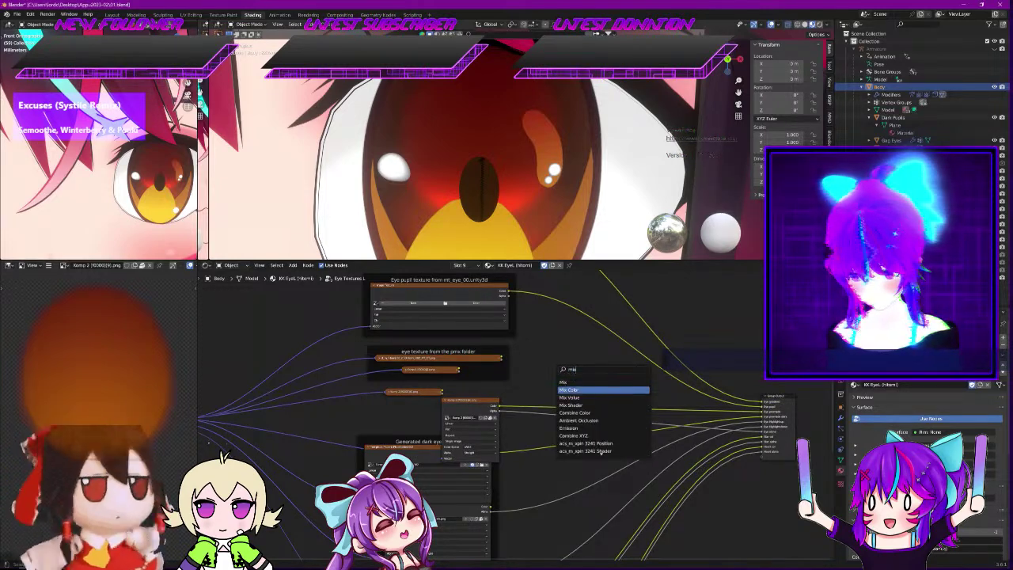
{"action": "left_click", "coordinate": [584, 390]}
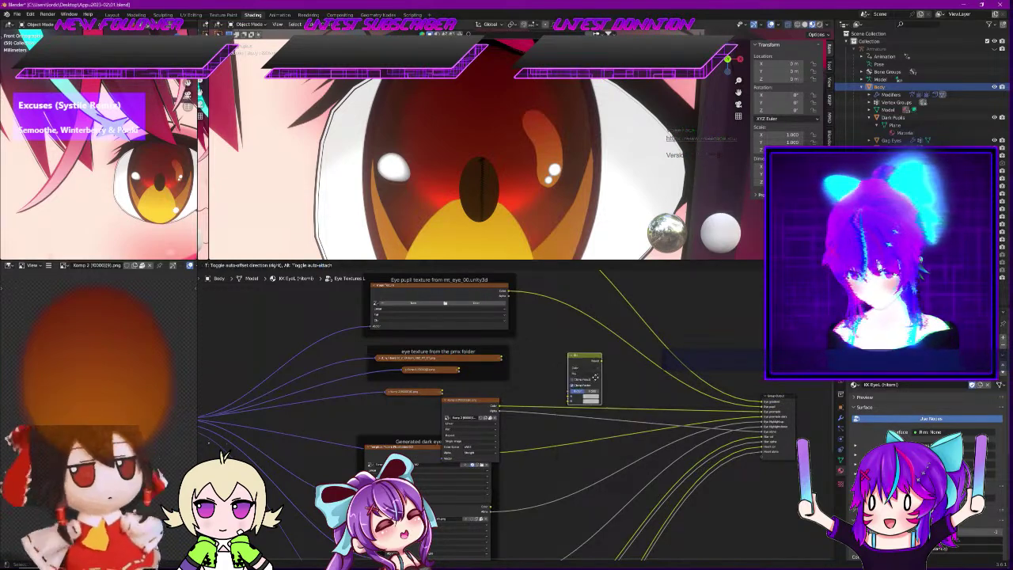
{"action": "left_click", "coordinate": [596, 384]}
{"action": "scroll", "coordinate": [590, 389], "scroll_direction": "up", "scroll_amount": 3}
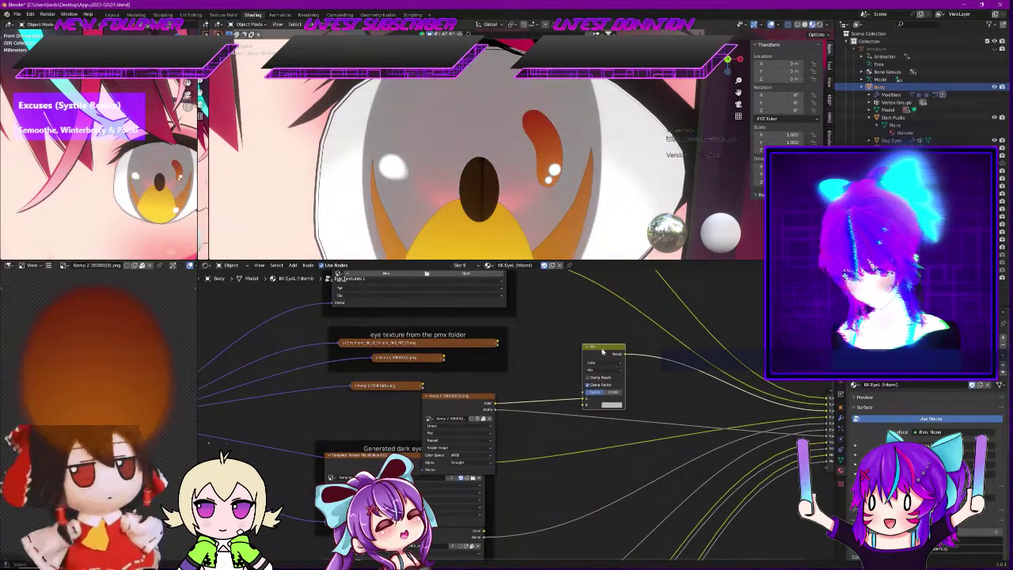
Delete the Mix node, reconnect the image texture's color to the group output, and leave the Eye Textures L group
{"action": "key", "text": "x"}
{"action": "scroll", "coordinate": [610, 352], "scroll_direction": "down", "scroll_amount": 3}
{"action": "middle_click_drag", "start_coordinate": [610, 353], "coordinate": [528, 375]}
{"action": "left_click_drag", "start_coordinate": [431, 411], "coordinate": [698, 415]}
{"action": "key", "text": "Tab"}
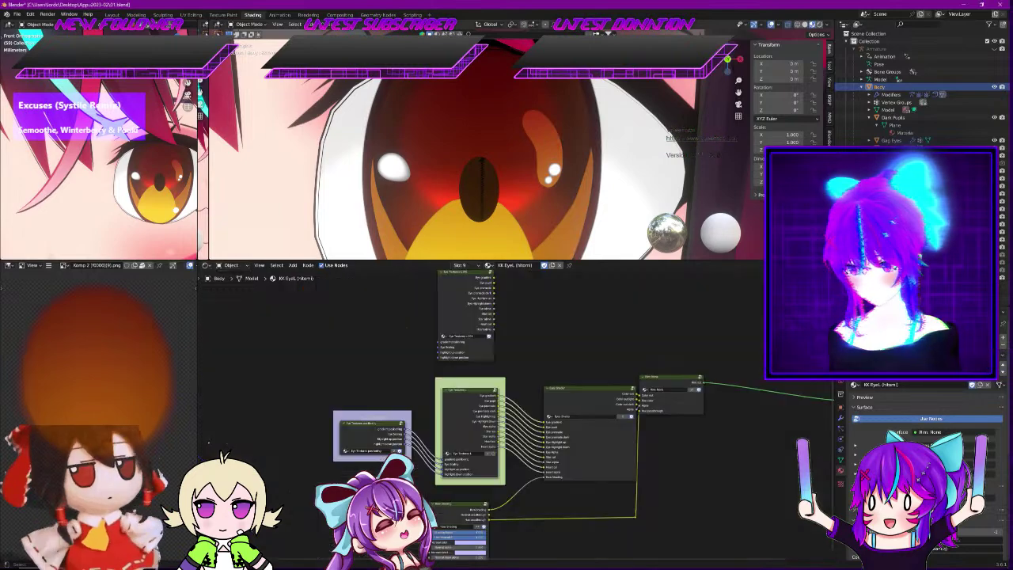
Look through the Eyes Shader group, examining how the Eye overlays light node and the group output are wired
{"action": "scroll", "coordinate": [661, 378], "scroll_direction": "up", "scroll_amount": 5}
{"action": "key", "text": "Tab"}
{"action": "scroll", "coordinate": [499, 446], "scroll_direction": "up", "scroll_amount": 3}
{"action": "left_click_drag", "start_coordinate": [498, 445], "coordinate": [444, 466]}
{"action": "left_click", "coordinate": [544, 419]}
{"action": "left_click_drag", "start_coordinate": [557, 326], "coordinate": [547, 321]}
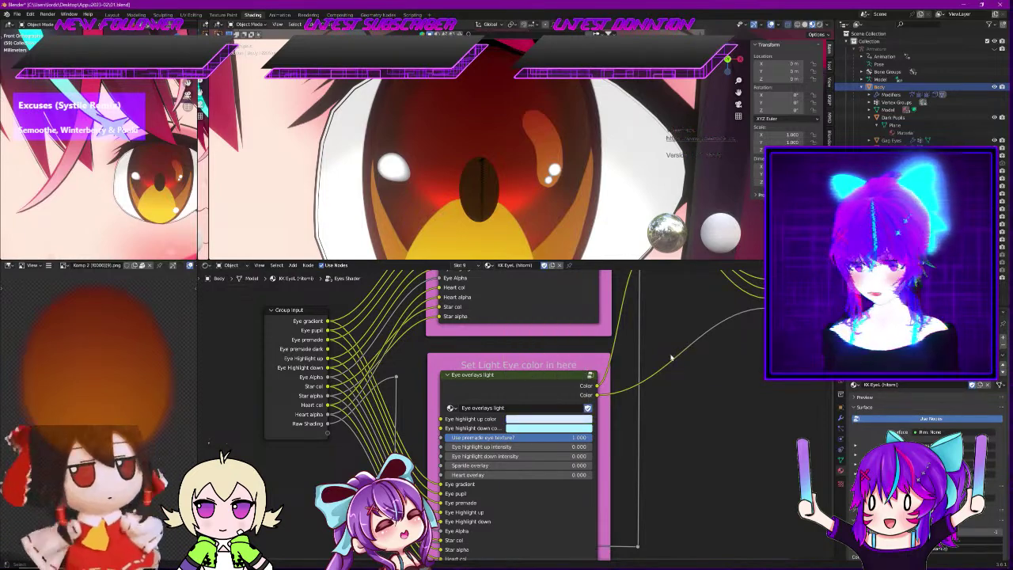
{"action": "scroll", "coordinate": [524, 440], "scroll_direction": "down", "scroll_amount": 3}
{"action": "left_click", "coordinate": [593, 324]}
{"action": "left_click", "coordinate": [593, 325]}
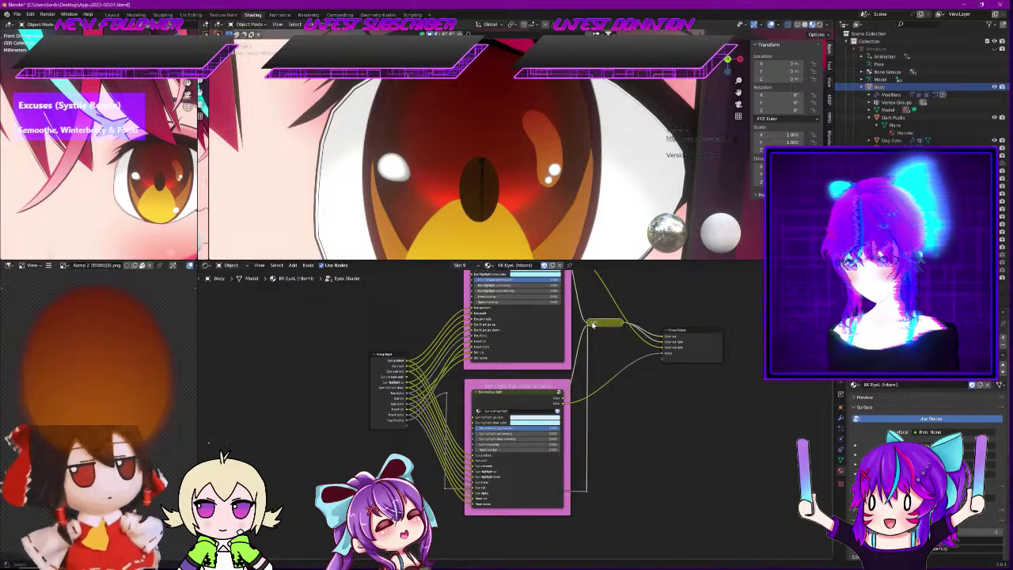
{"action": "key", "text": "Tab"}
{"action": "scroll", "coordinate": [750, 335], "scroll_direction": "down", "scroll_amount": 4}
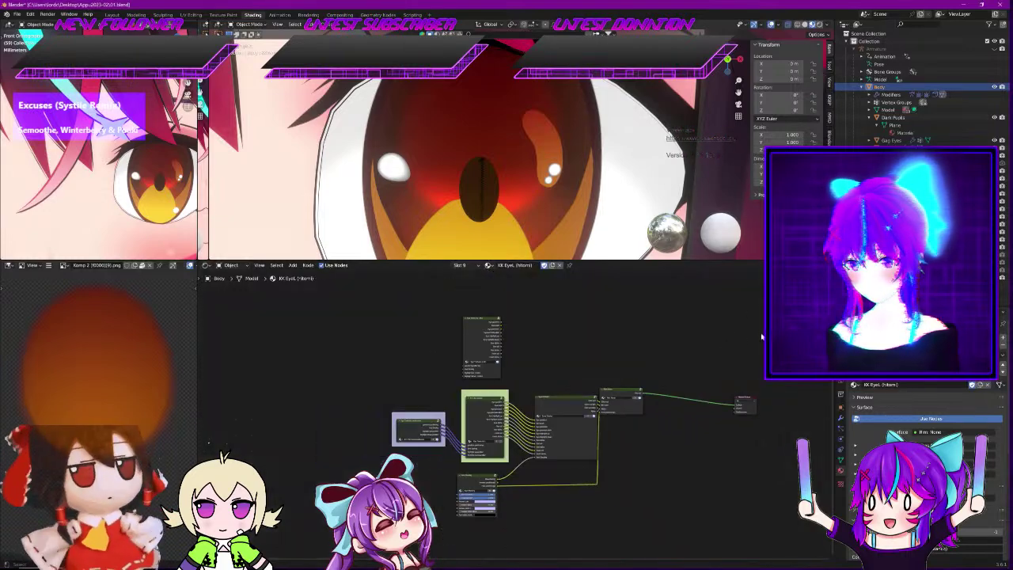
Unhide the Orange Mid Hl plane and raise it about 0.0015 m along the global Z axis over the eyes
{"action": "scroll", "coordinate": [583, 201], "scroll_direction": "down", "scroll_amount": 9}
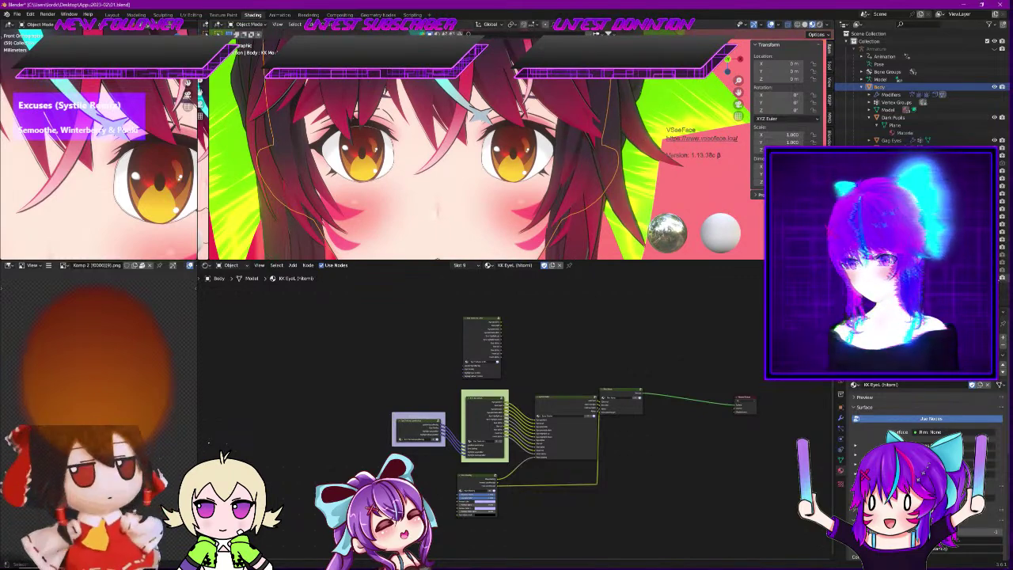
{"action": "scroll", "coordinate": [544, 190], "scroll_direction": "up", "scroll_amount": 3}
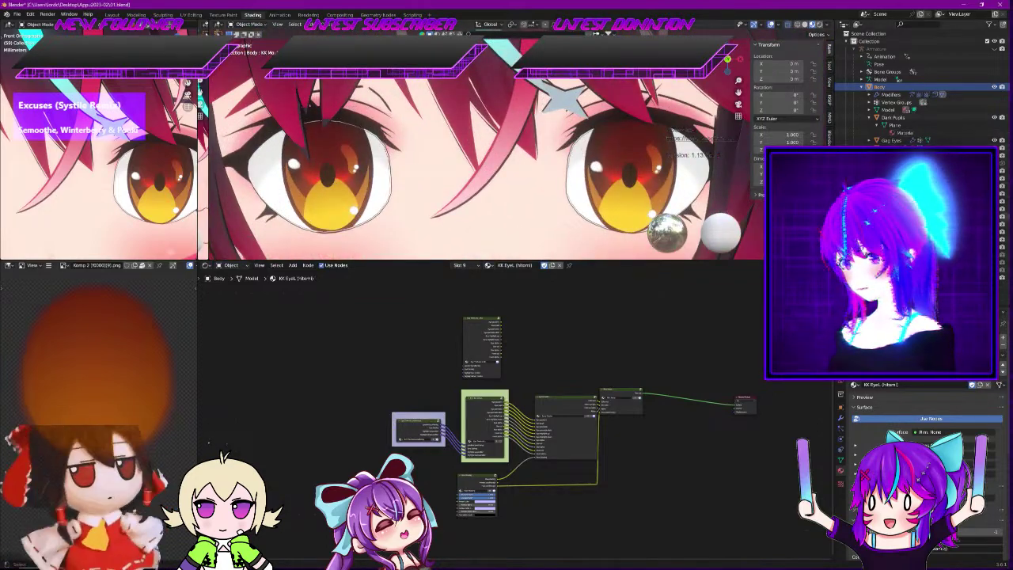
{"action": "left_click", "coordinate": [898, 209]}
{"action": "key", "text": "h"}
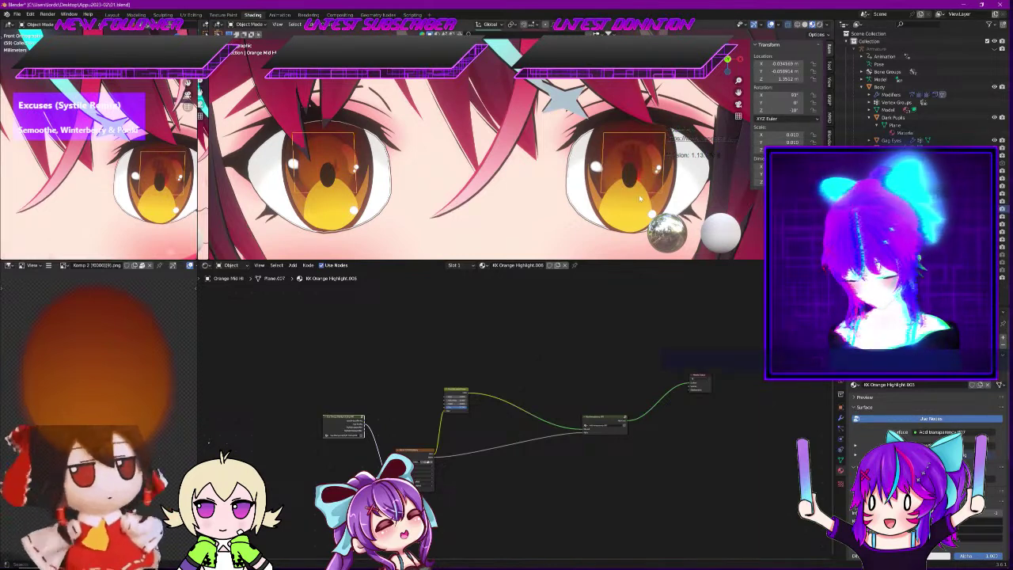
{"action": "key", "text": "g"}
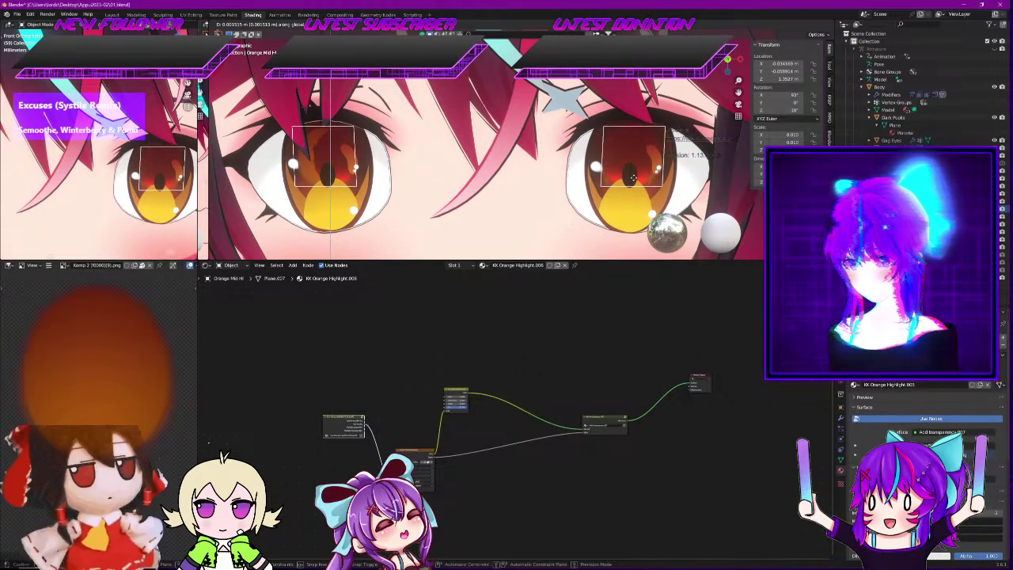
{"action": "left_click", "coordinate": [633, 181]}
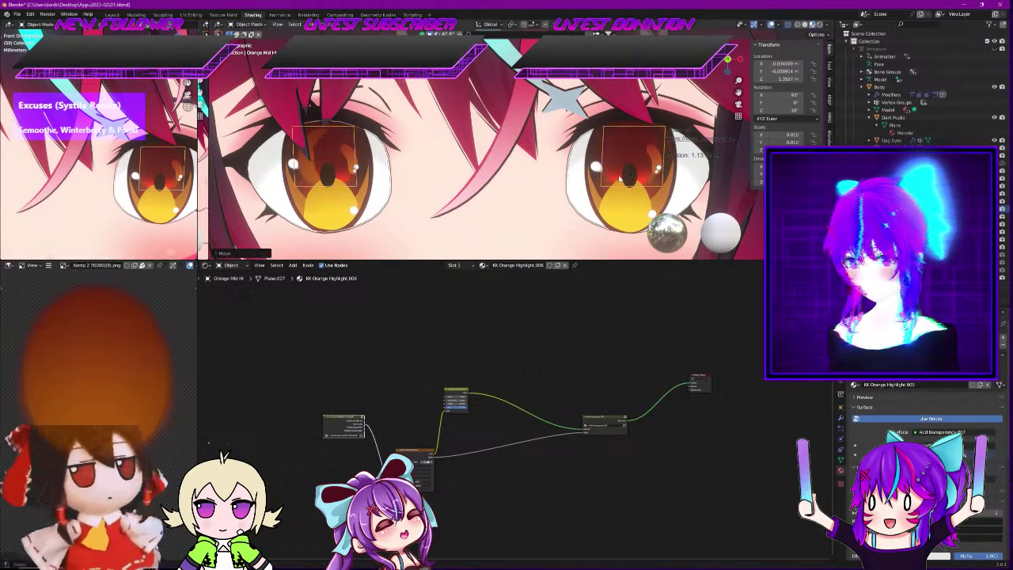
Move the Orange Mid Hl plane about -0.0007 m along the global Y axis in the angled close-up of the eye
{"action": "mouse_move", "coordinate": [158, 176]}
{"action": "middle_mouse_down"}
{"action": "mouse_move", "coordinate": [101, 182]}
{"action": "mouse_move", "coordinate": [141, 174]}
{"action": "middle_mouse_up"}
{"action": "scroll", "coordinate": [119, 179], "scroll_direction": "down", "scroll_amount": 3}
{"action": "scroll", "coordinate": [141, 174], "scroll_direction": "up", "scroll_amount": 3}
{"action": "scroll", "coordinate": [141, 174], "scroll_direction": "up", "scroll_amount": 2}
{"action": "key", "text": "g"}
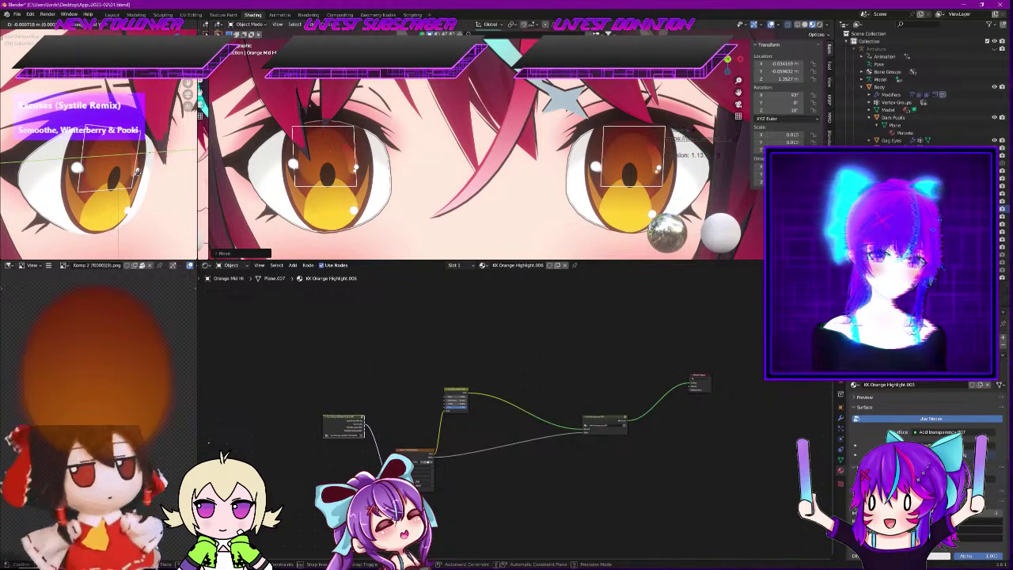
{"action": "left_click", "coordinate": [137, 170]}
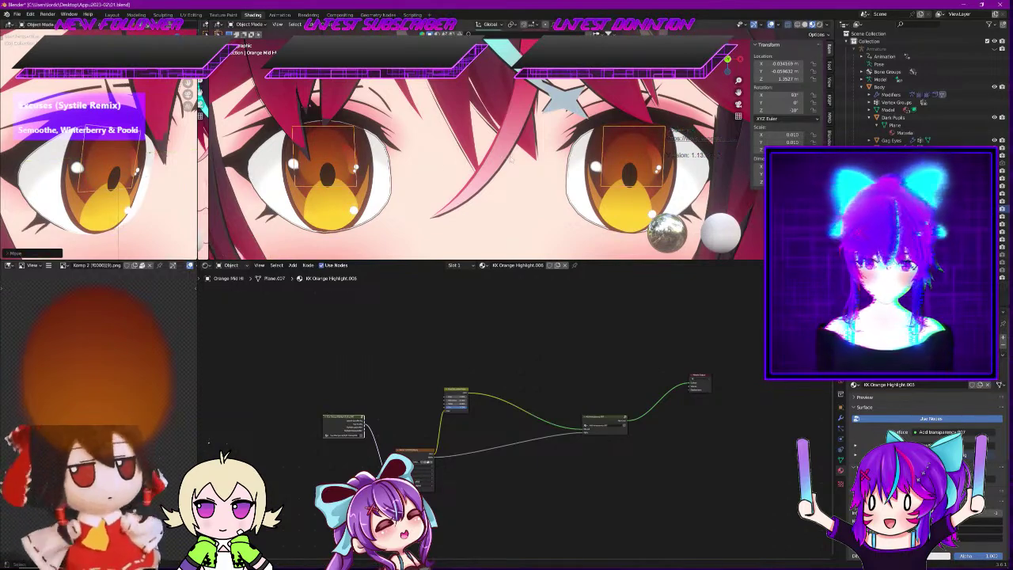
Switch to the Layout workspace and save the blend file
{"action": "scroll", "coordinate": [604, 168], "scroll_direction": "down", "scroll_amount": 5}
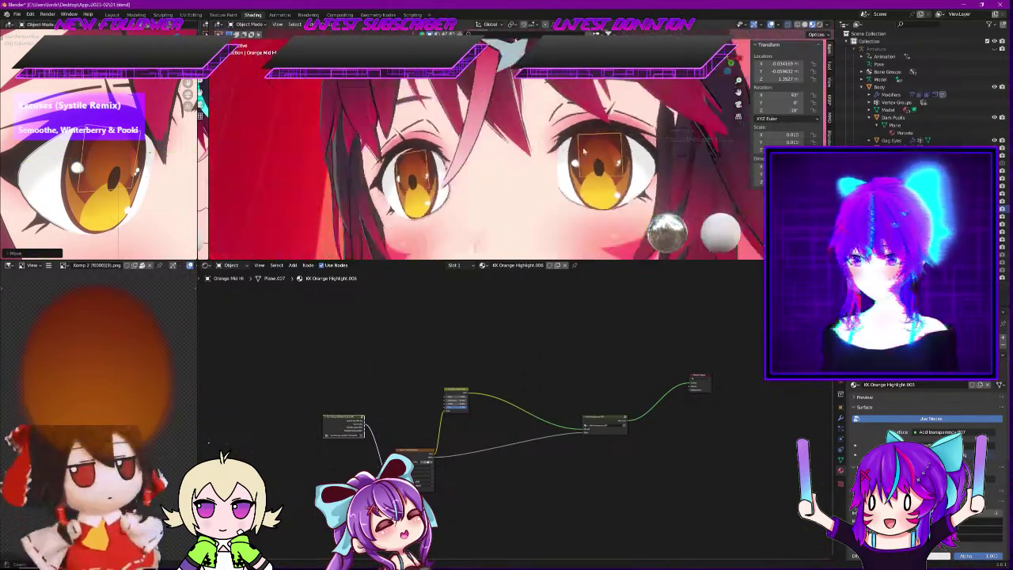
{"action": "scroll", "coordinate": [562, 158], "scroll_direction": "down", "scroll_amount": 3}
{"action": "left_click", "coordinate": [356, 130]}
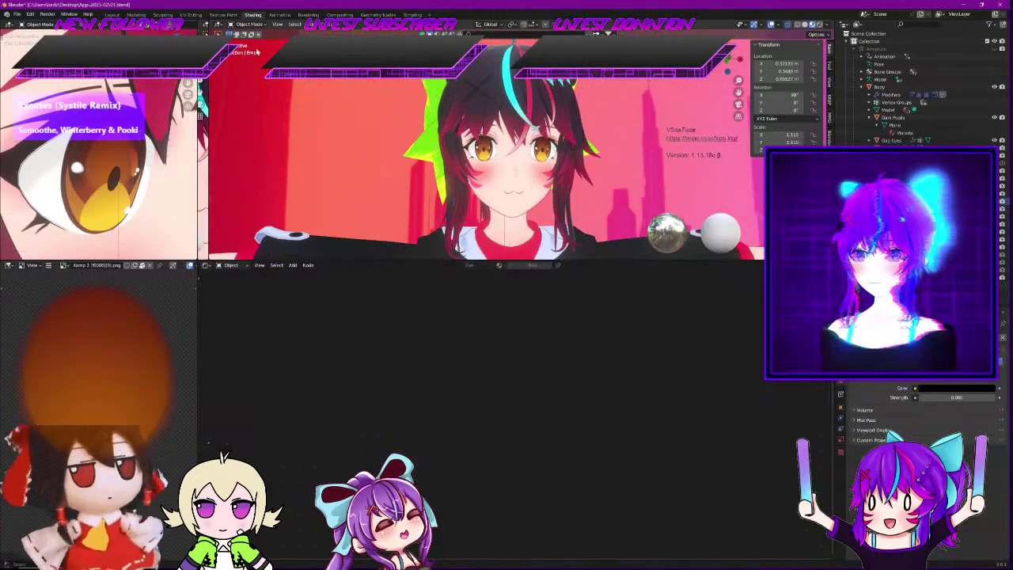
{"action": "left_click", "coordinate": [245, 26]}
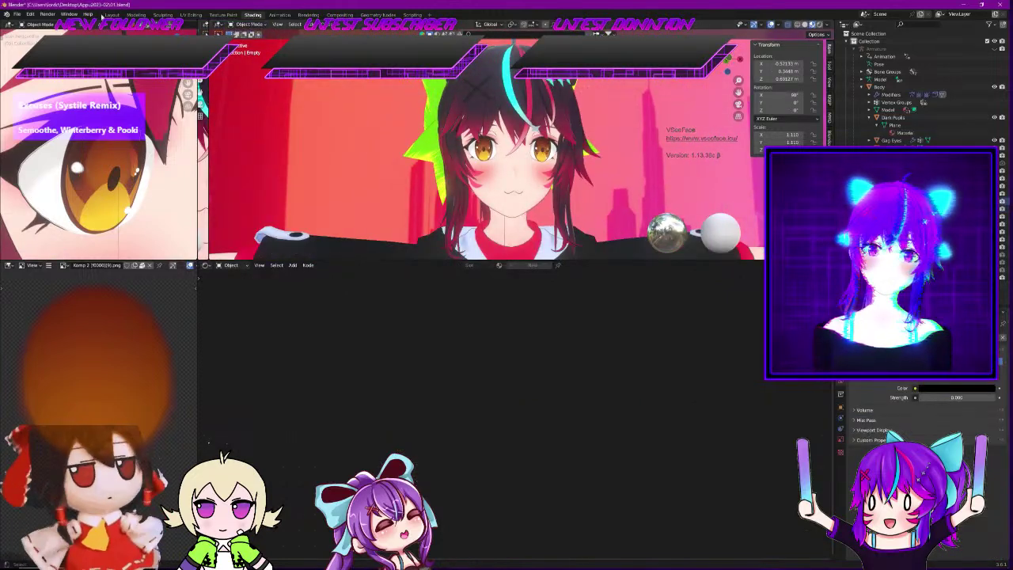
{"action": "left_click", "coordinate": [110, 14]}
{"action": "scroll", "coordinate": [437, 151], "scroll_direction": "down", "scroll_amount": 6}
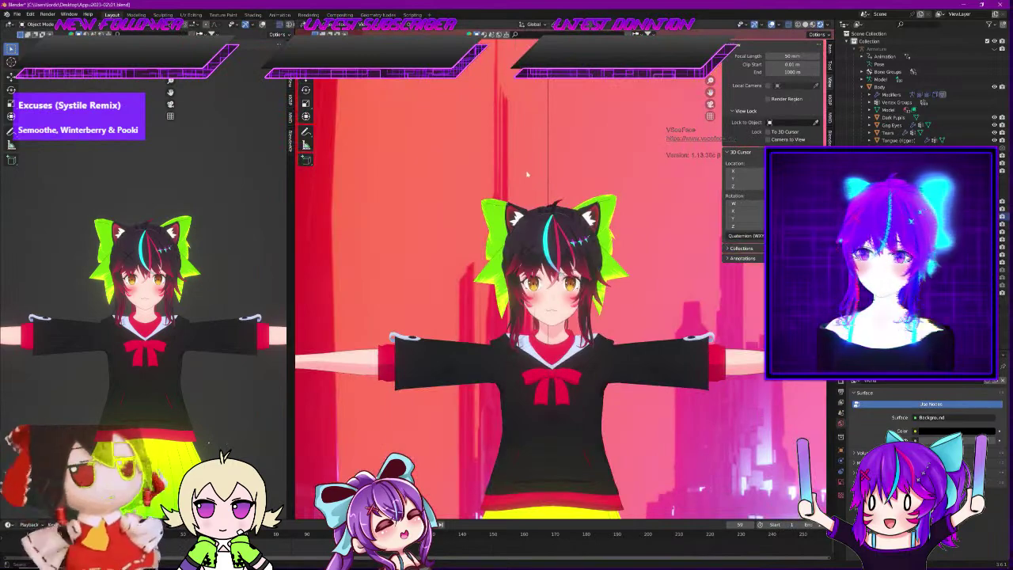
{"action": "key", "text": "ctrl+s"}
Examine the face and both finished eyes up close in the rendered view, from the front and at a slight angle
{"action": "scroll", "coordinate": [585, 214], "scroll_direction": "down", "scroll_amount": 4}
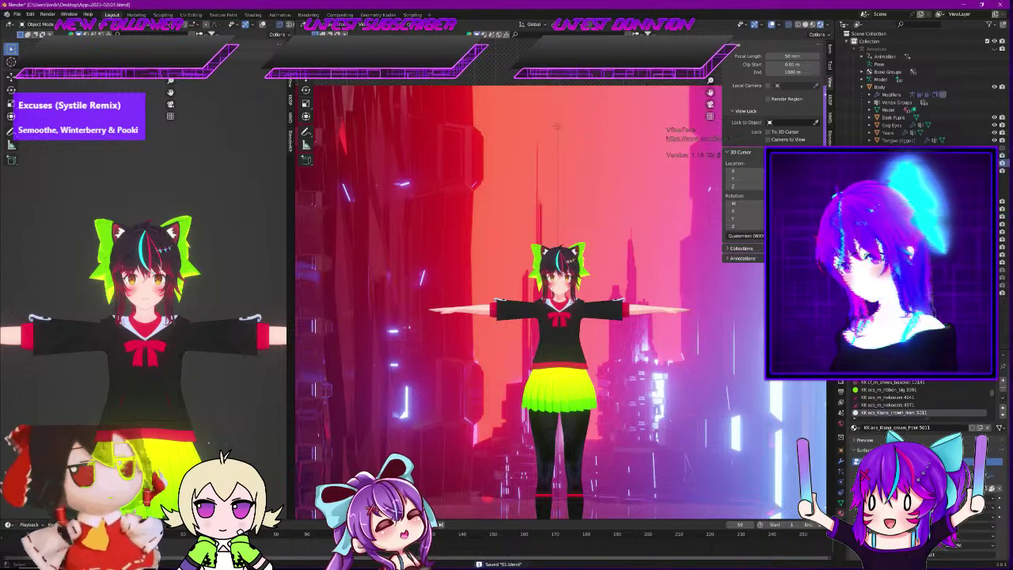
{"action": "scroll", "coordinate": [605, 267], "scroll_direction": "up", "scroll_amount": 4}
{"action": "scroll", "coordinate": [608, 261], "scroll_direction": "up", "scroll_amount": 5}
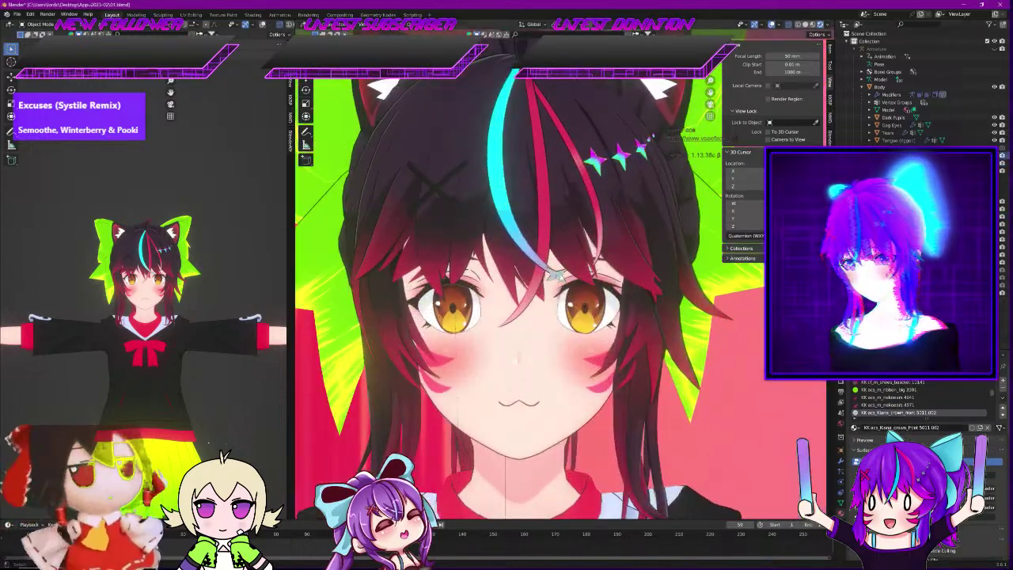
{"action": "scroll", "coordinate": [650, 257], "scroll_direction": "down", "scroll_amount": 1}
{"action": "scroll", "coordinate": [650, 257], "scroll_direction": "up", "scroll_amount": 2}
{"action": "scroll", "coordinate": [617, 249], "scroll_direction": "down", "scroll_amount": 2}
{"action": "middle_click_drag", "start_coordinate": [617, 249], "coordinate": [559, 248]}
{"action": "scroll", "coordinate": [542, 248], "scroll_direction": "down", "scroll_amount": 2}
{"action": "scroll", "coordinate": [542, 249], "scroll_direction": "up", "scroll_amount": 5}
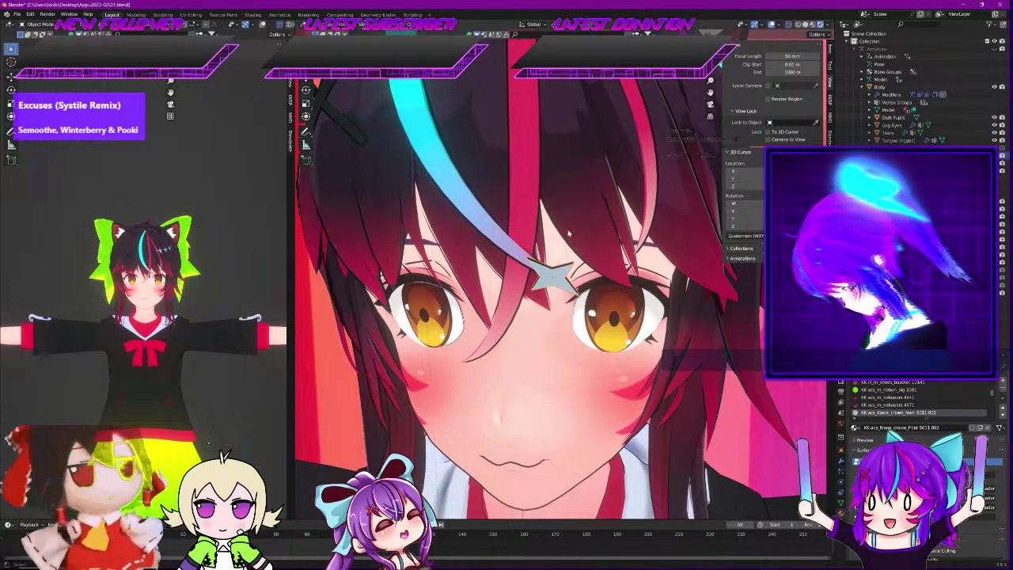
{"action": "key", "text": "alt+Tab"}
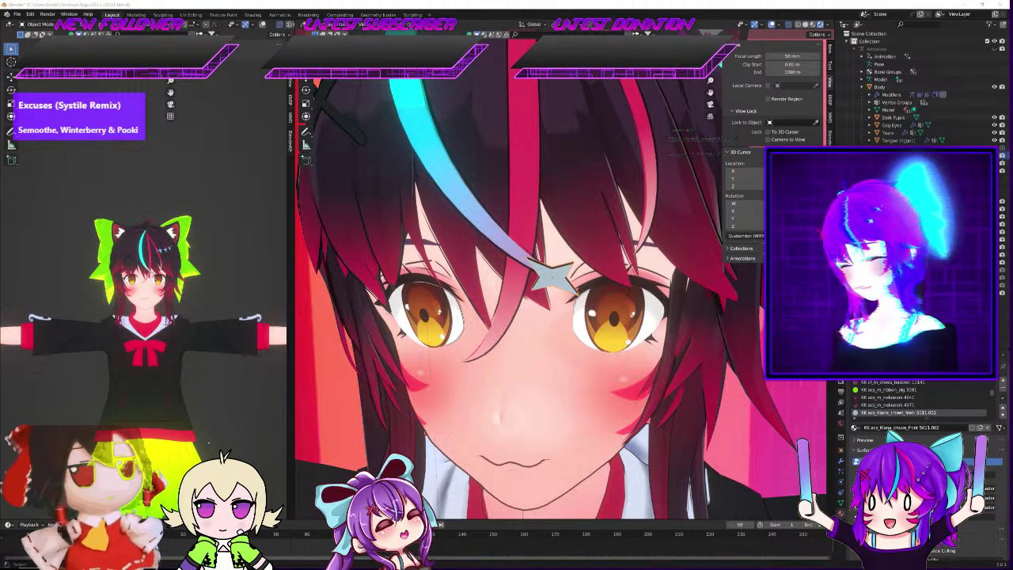
Inspect the whole character against the city backdrop from a distance and at an angle
{"action": "scroll", "coordinate": [591, 315], "scroll_direction": "down", "scroll_amount": 8}
{"action": "middle_click_drag", "start_coordinate": [607, 290], "coordinate": [629, 281]}
{"action": "scroll", "coordinate": [629, 281], "scroll_direction": "down", "scroll_amount": 4}
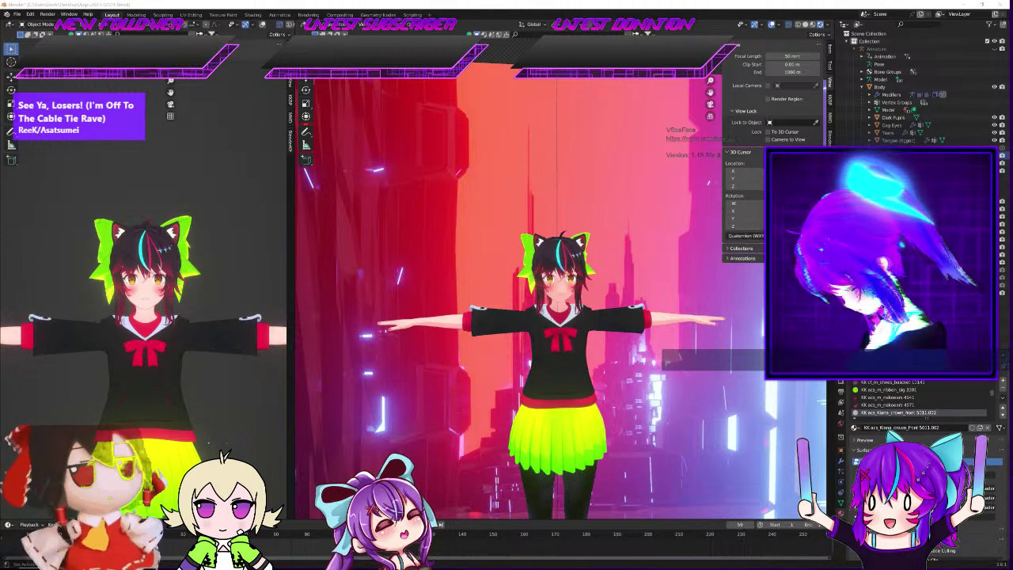
{"action": "scroll", "coordinate": [559, 290], "scroll_direction": "down", "scroll_amount": 9}
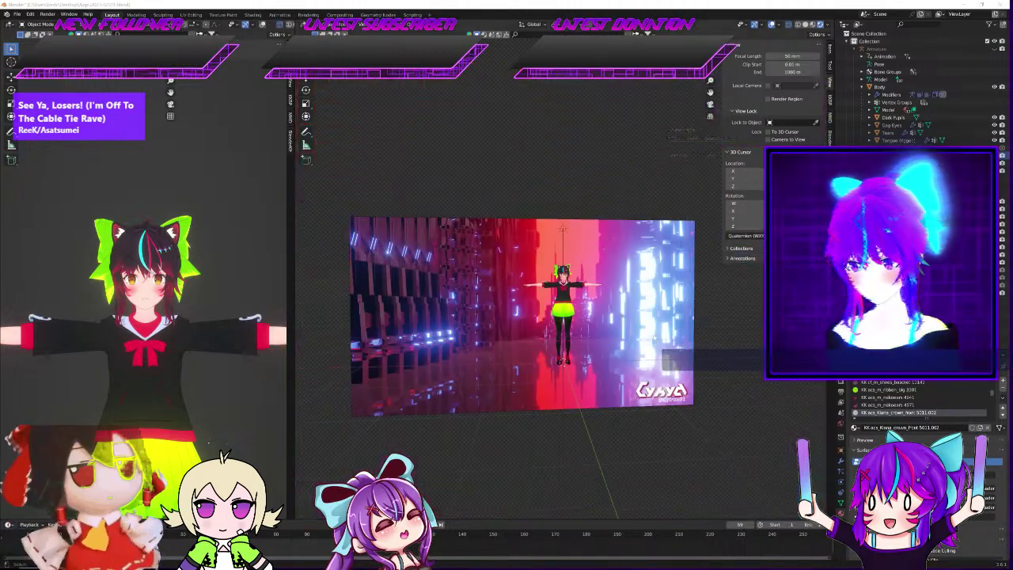
{"action": "middle_click_drag", "start_coordinate": [559, 291], "coordinate": [614, 321]}
{"action": "scroll", "coordinate": [598, 305], "scroll_direction": "up", "scroll_amount": 9}
{"action": "scroll", "coordinate": [614, 320], "scroll_direction": "down", "scroll_amount": 6}
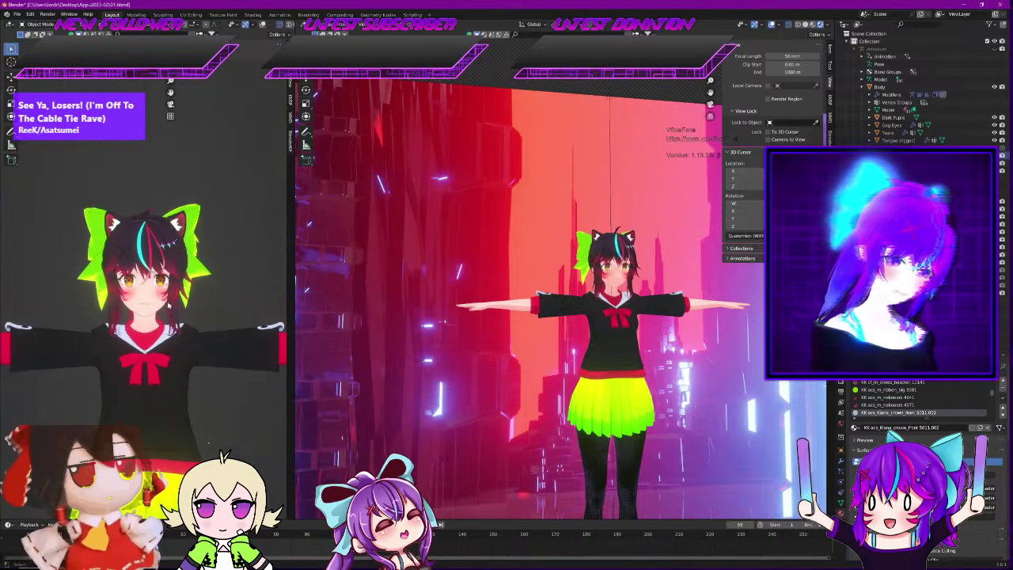
Inspect the character's full outfit from head to shoes in the plain grey viewport, at close range and from far away
{"action": "middle_click_drag", "start_coordinate": [217, 405], "coordinate": [214, 217], "text": "shift"}
{"action": "scroll", "coordinate": [213, 217], "scroll_direction": "up", "scroll_amount": 3}
{"action": "middle_click_drag", "start_coordinate": [177, 483], "coordinate": [203, 258], "text": "shift"}
{"action": "scroll", "coordinate": [198, 253], "scroll_direction": "down", "scroll_amount": 5}
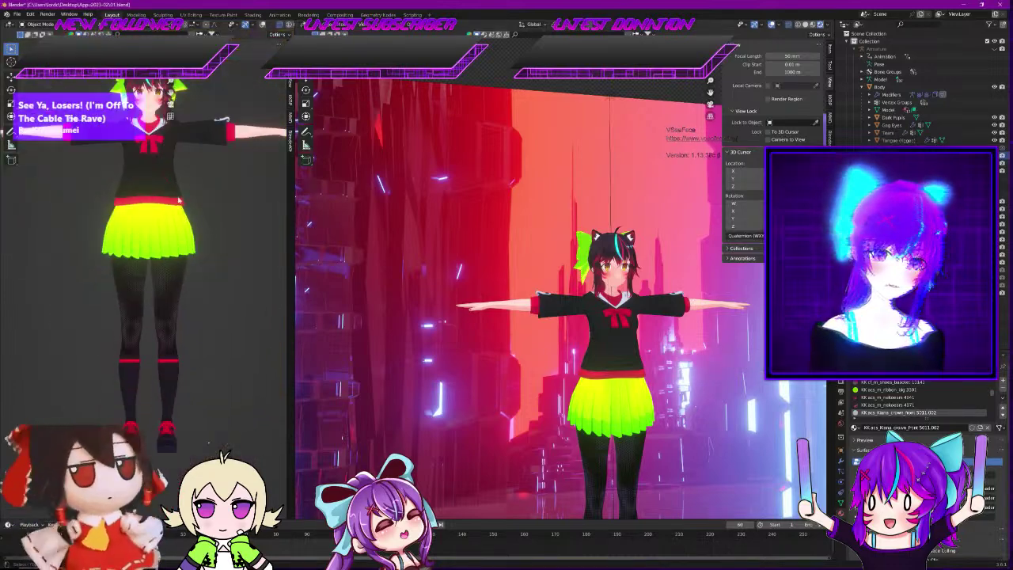
{"action": "middle_click_drag", "start_coordinate": [178, 180], "coordinate": [166, 282], "text": "shift"}
{"action": "scroll", "coordinate": [166, 283], "scroll_direction": "down", "scroll_amount": 2}
{"action": "scroll", "coordinate": [166, 281], "scroll_direction": "up", "scroll_amount": 8}
{"action": "scroll", "coordinate": [194, 211], "scroll_direction": "down", "scroll_amount": 9}
{"action": "scroll", "coordinate": [194, 212], "scroll_direction": "up", "scroll_amount": 3}
{"action": "scroll", "coordinate": [122, 261], "scroll_direction": "down", "scroll_amount": 9}
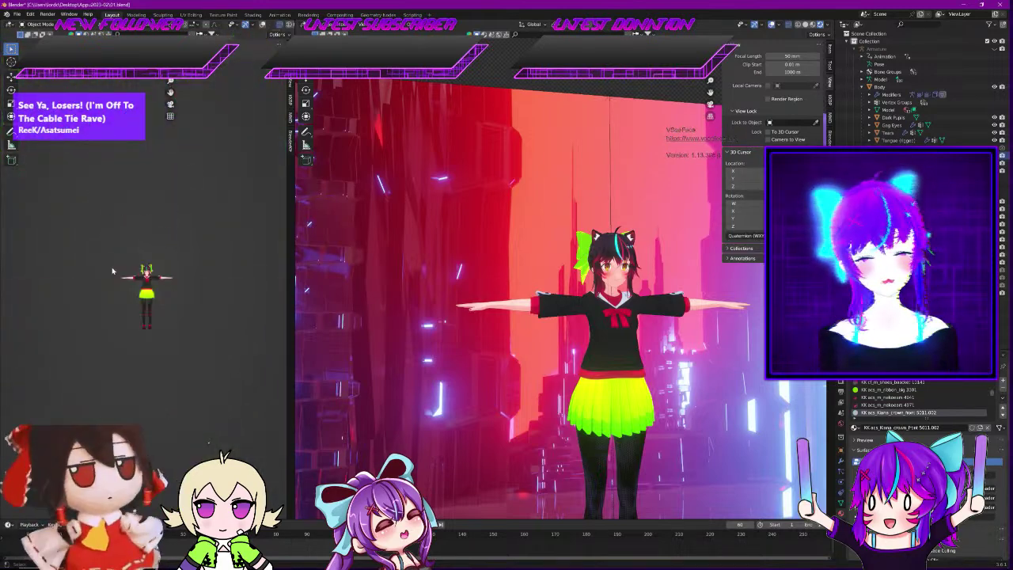
{"action": "scroll", "coordinate": [121, 261], "scroll_direction": "up", "scroll_amount": 11}
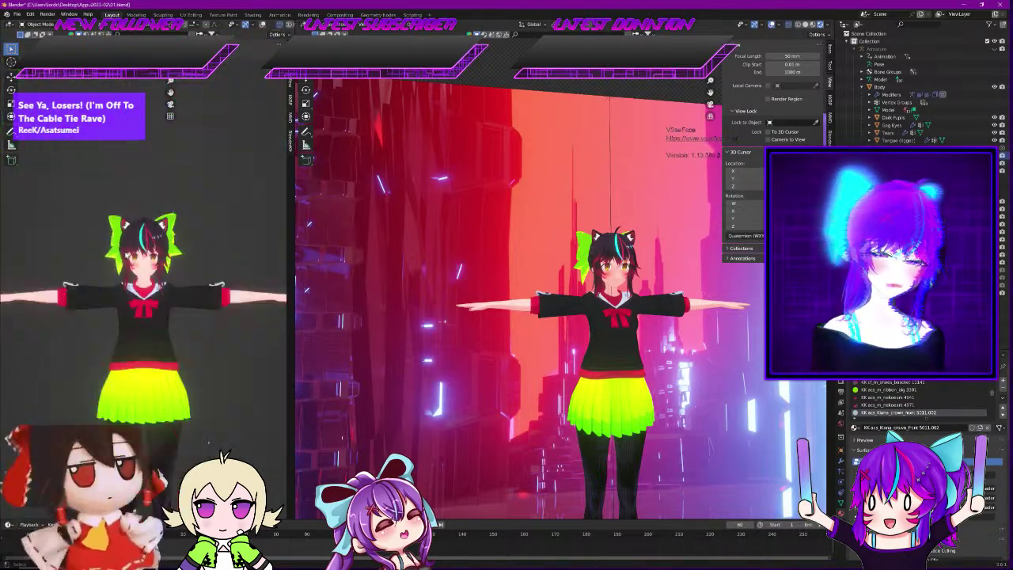
{"action": "scroll", "coordinate": [127, 253], "scroll_direction": "down", "scroll_amount": 6}
{"action": "scroll", "coordinate": [126, 253], "scroll_direction": "up", "scroll_amount": 4}
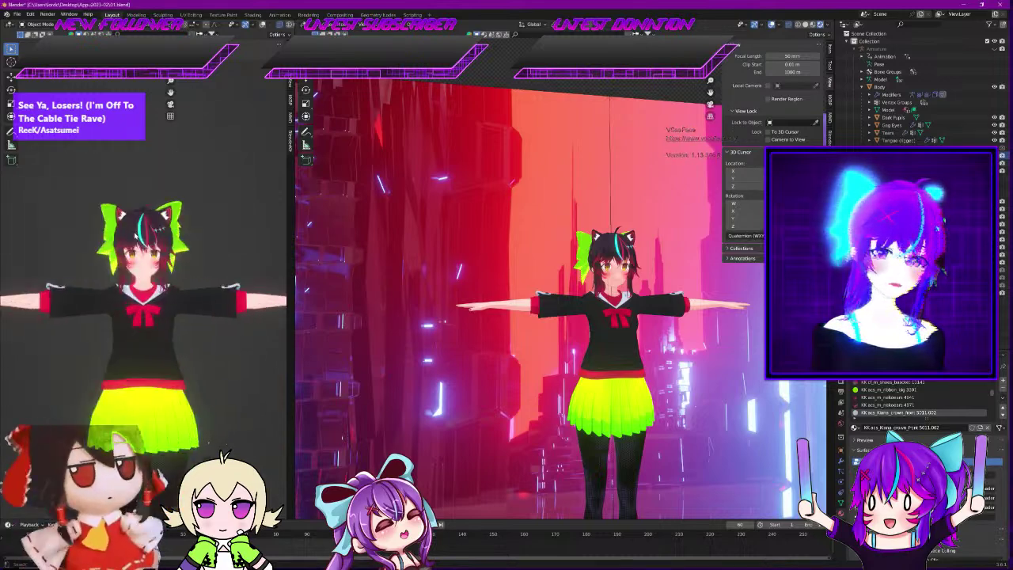
Examine the character up close in the plain grey viewport and from the front against the city backdrop
{"action": "scroll", "coordinate": [135, 261], "scroll_direction": "up", "scroll_amount": 2}
{"action": "scroll", "coordinate": [135, 261], "scroll_direction": "up", "scroll_amount": 2}
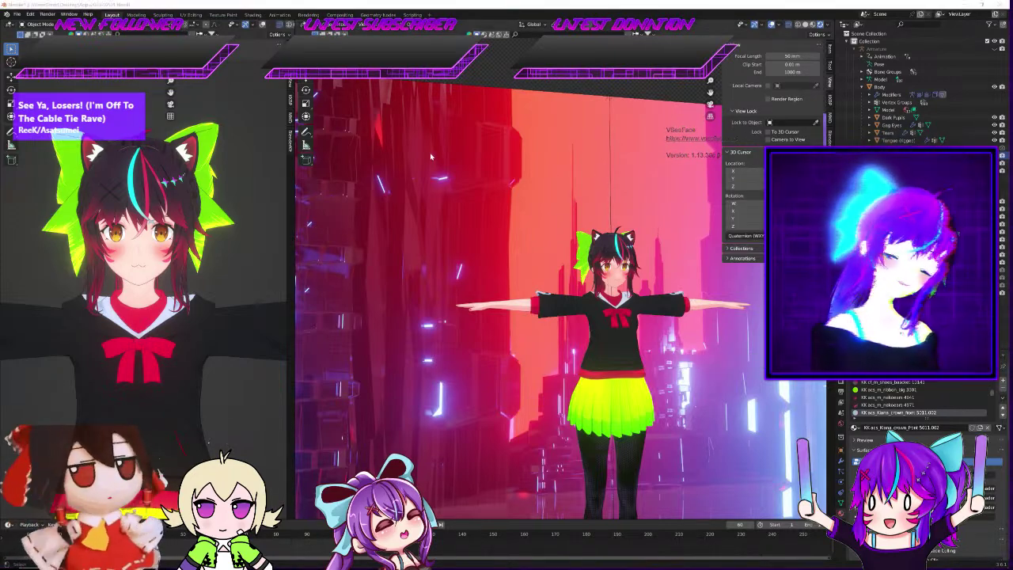
{"action": "scroll", "coordinate": [519, 91], "scroll_direction": "down", "scroll_amount": 3}
{"action": "middle_click_drag", "start_coordinate": [518, 91], "coordinate": [469, 127]}
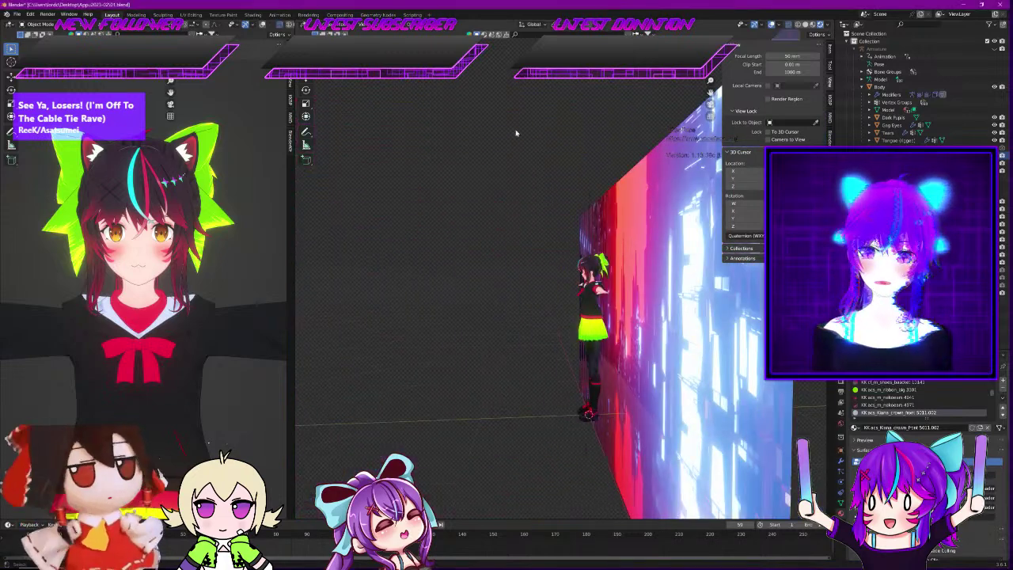
{"action": "key", "text": "KP_1"}
{"action": "scroll", "coordinate": [588, 217], "scroll_direction": "up", "scroll_amount": 8}
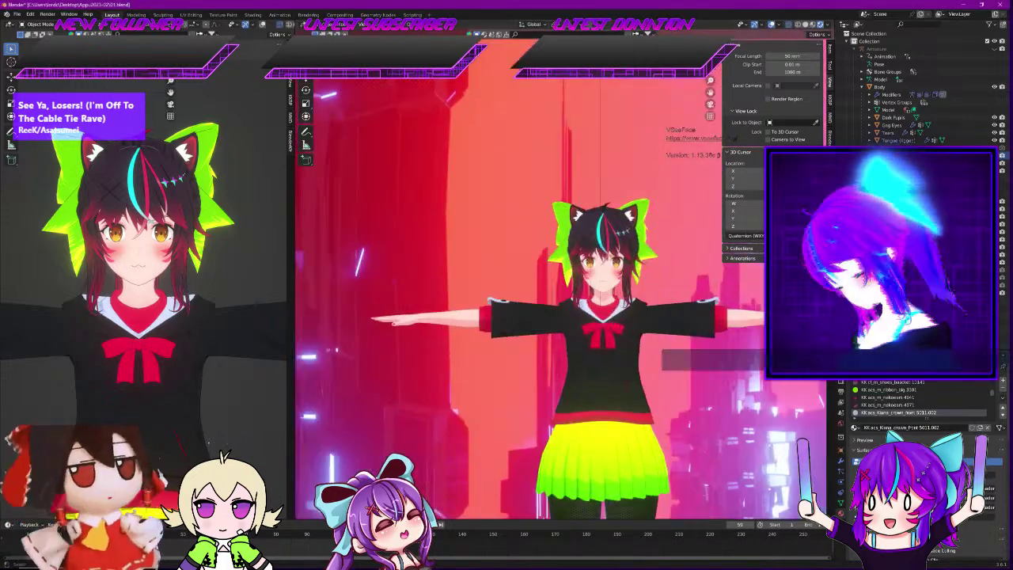
Switch to the Chrome window showing the Nyn Nazrin GIF on Tenor, maximize it and open the related "nyn jumpscare" GIF
{"action": "key", "text": "alt+Tab"}
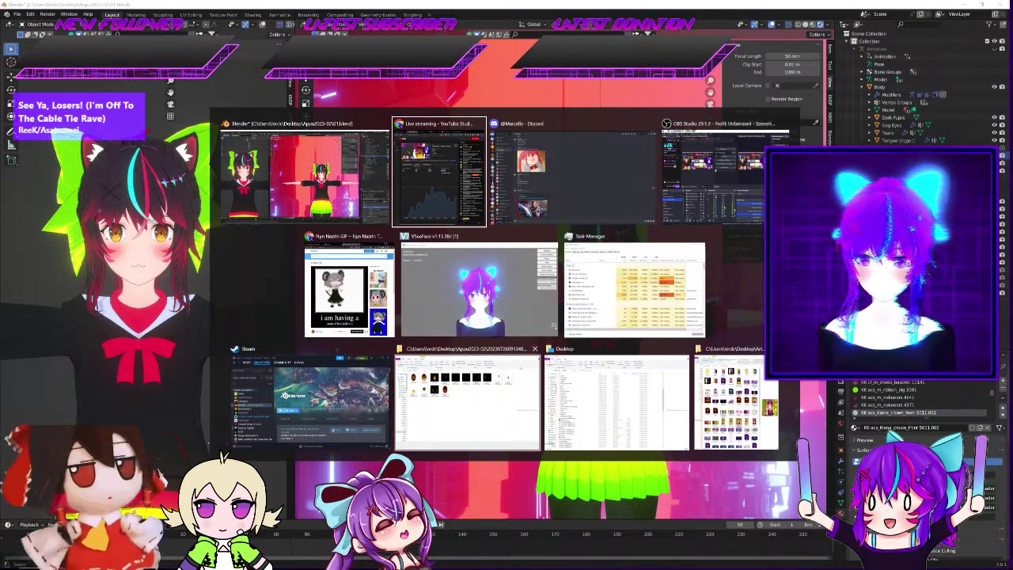
{"action": "left_click", "coordinate": [376, 329]}
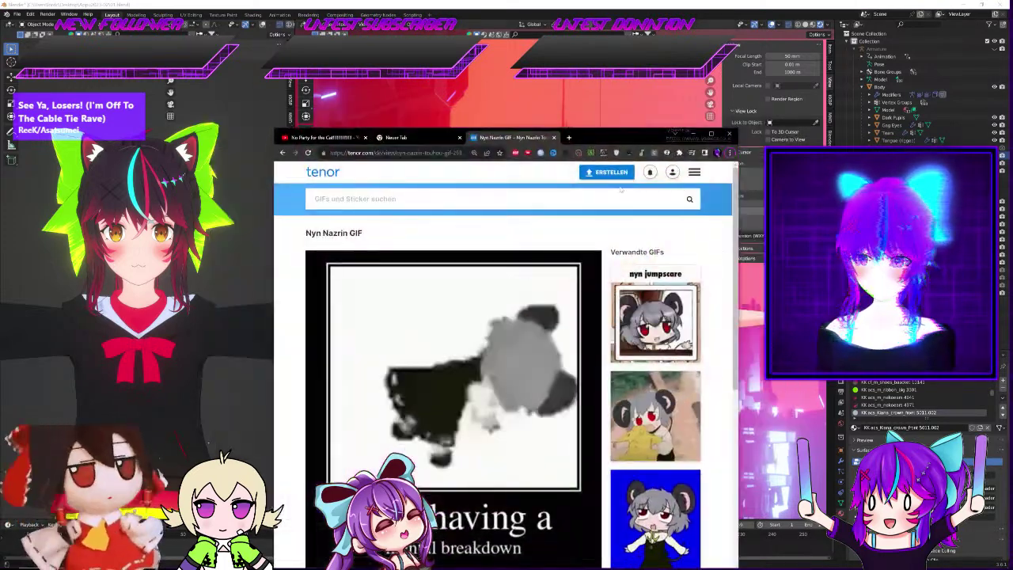
{"action": "left_click_drag", "start_coordinate": [602, 136], "coordinate": [588, 3]}
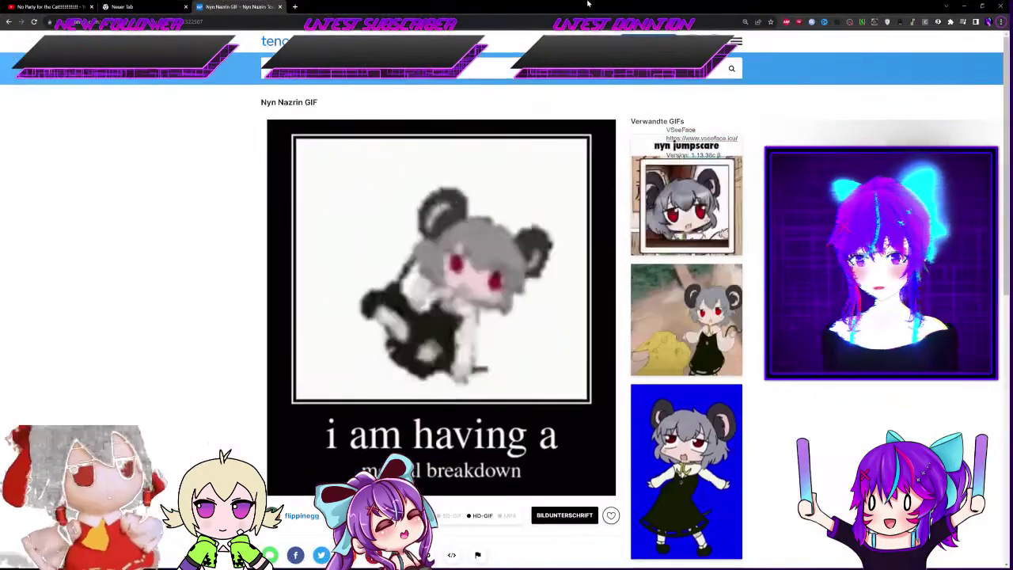
{"action": "scroll", "coordinate": [728, 310], "scroll_direction": "down", "scroll_amount": 3}
{"action": "scroll", "coordinate": [712, 277], "scroll_direction": "up", "scroll_amount": 3}
{"action": "left_click", "coordinate": [688, 197]}
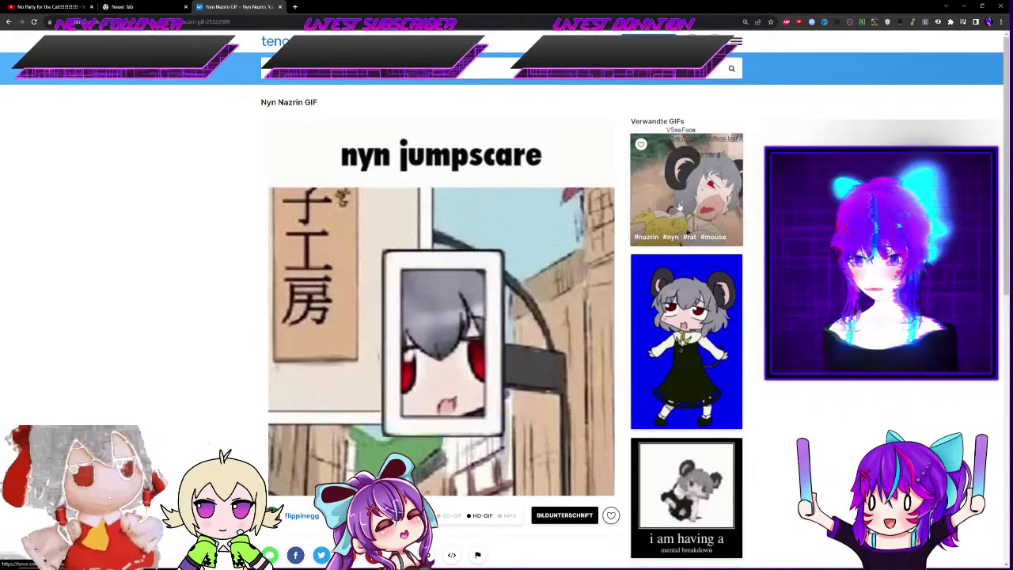
Look through the related GIFs and open the one captioned "please shut up"
{"action": "scroll", "coordinate": [681, 205], "scroll_direction": "down", "scroll_amount": 3}
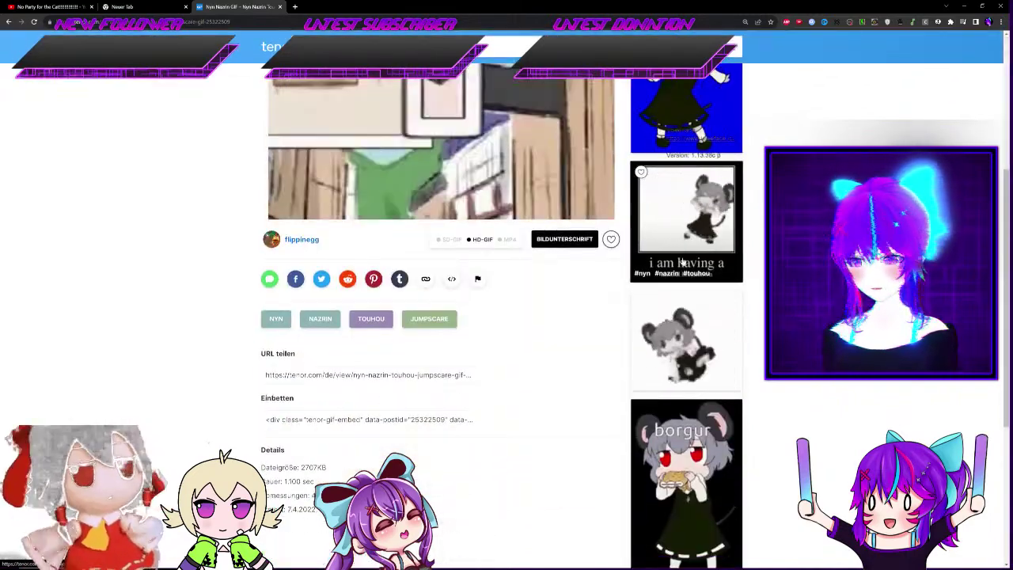
{"action": "scroll", "coordinate": [687, 258], "scroll_direction": "down", "scroll_amount": 3}
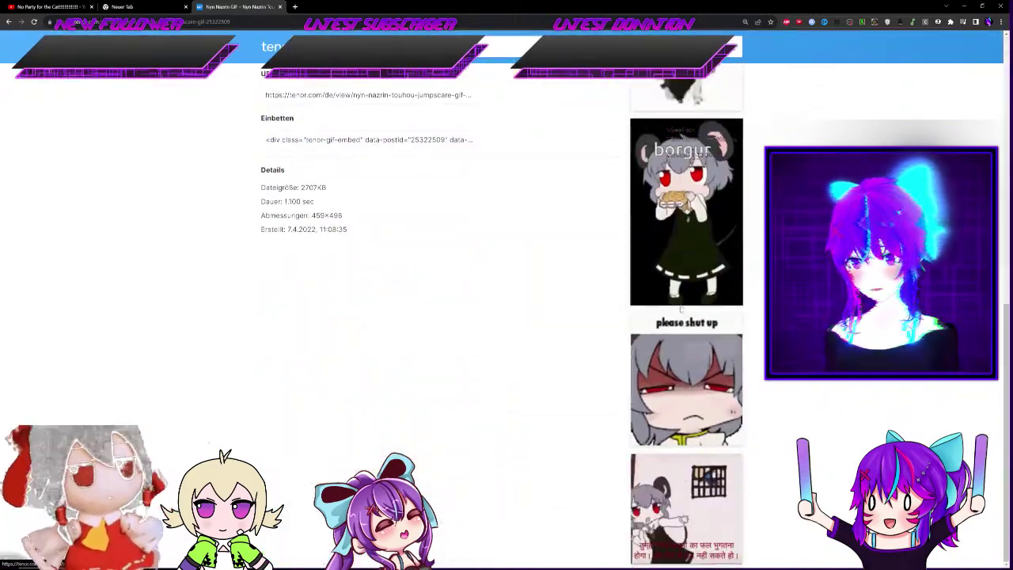
{"action": "scroll", "coordinate": [683, 325], "scroll_direction": "up", "scroll_amount": 1}
{"action": "left_click", "coordinate": [700, 418]}
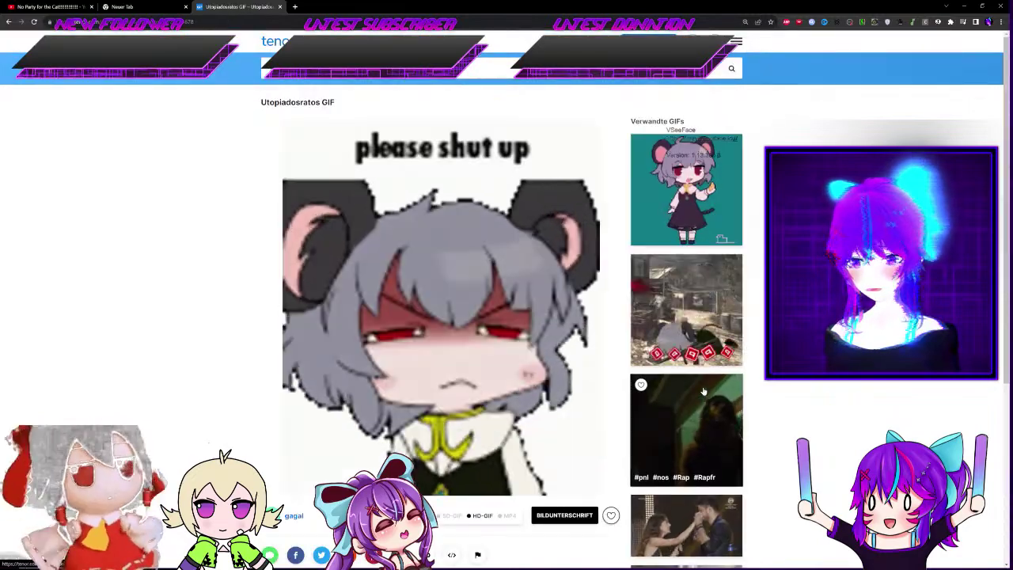
{"action": "scroll", "coordinate": [704, 356], "scroll_direction": "down", "scroll_amount": 3}
{"action": "scroll", "coordinate": [713, 314], "scroll_direction": "up", "scroll_amount": 3}
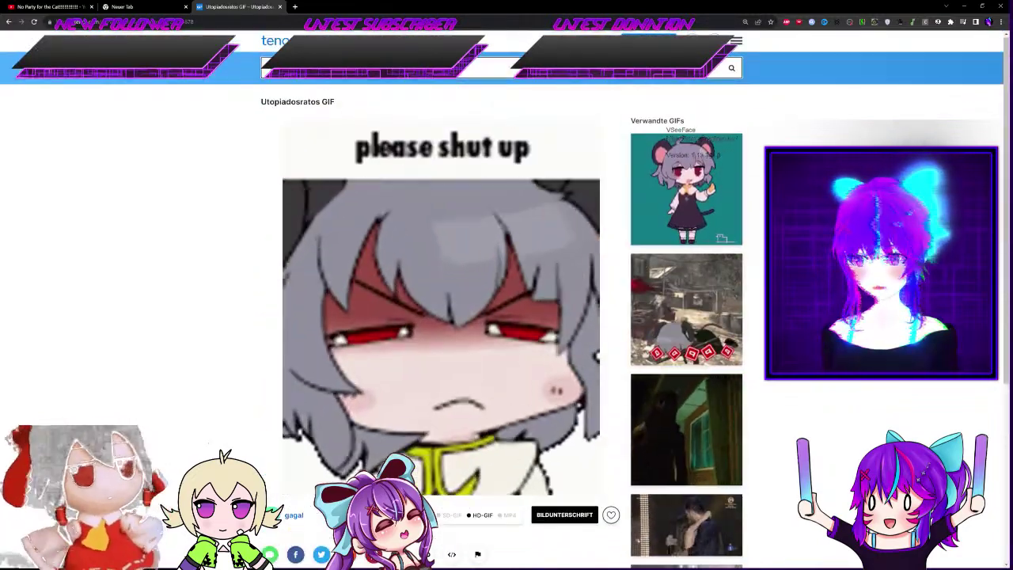
Return to the Nyn overview on Tenor and browse the full list of GIFs for a suitable animation
{"action": "key", "text": "alt+Left"}
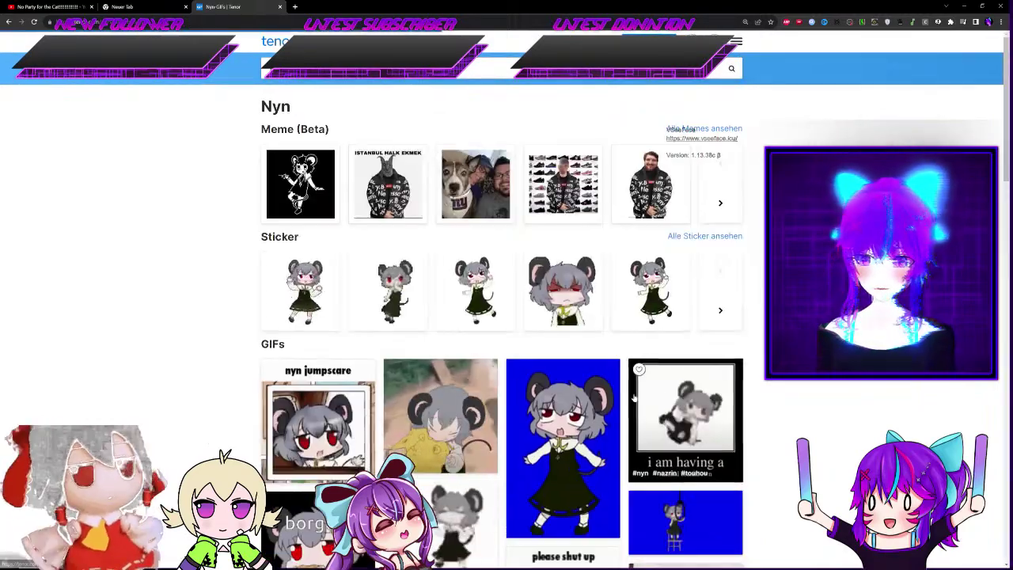
{"action": "scroll", "coordinate": [699, 366], "scroll_direction": "down", "scroll_amount": 4}
{"action": "scroll", "coordinate": [700, 366], "scroll_direction": "down", "scroll_amount": 3}
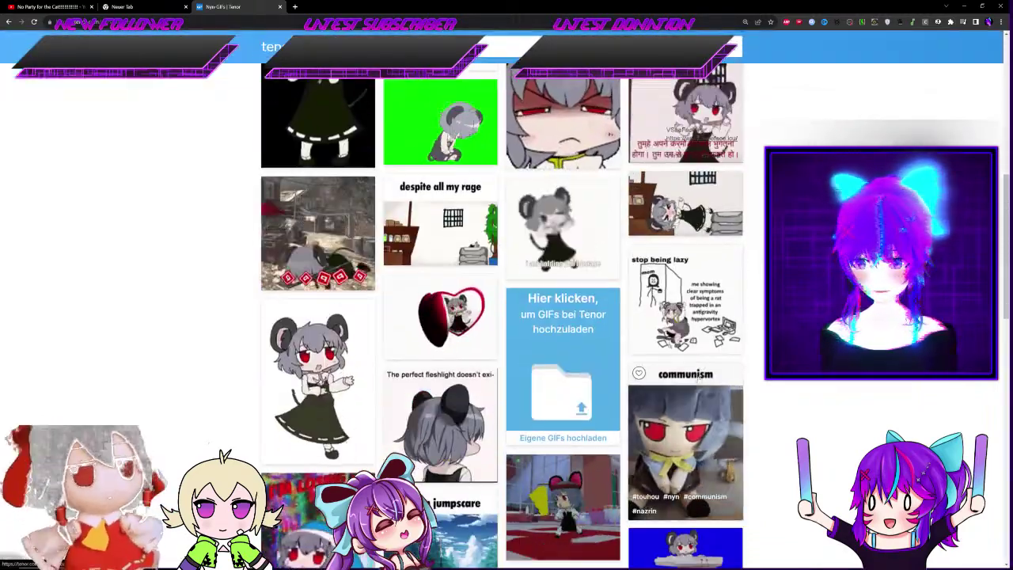
{"action": "scroll", "coordinate": [699, 376], "scroll_direction": "down", "scroll_amount": 3}
{"action": "scroll", "coordinate": [701, 378], "scroll_direction": "down", "scroll_amount": 5}
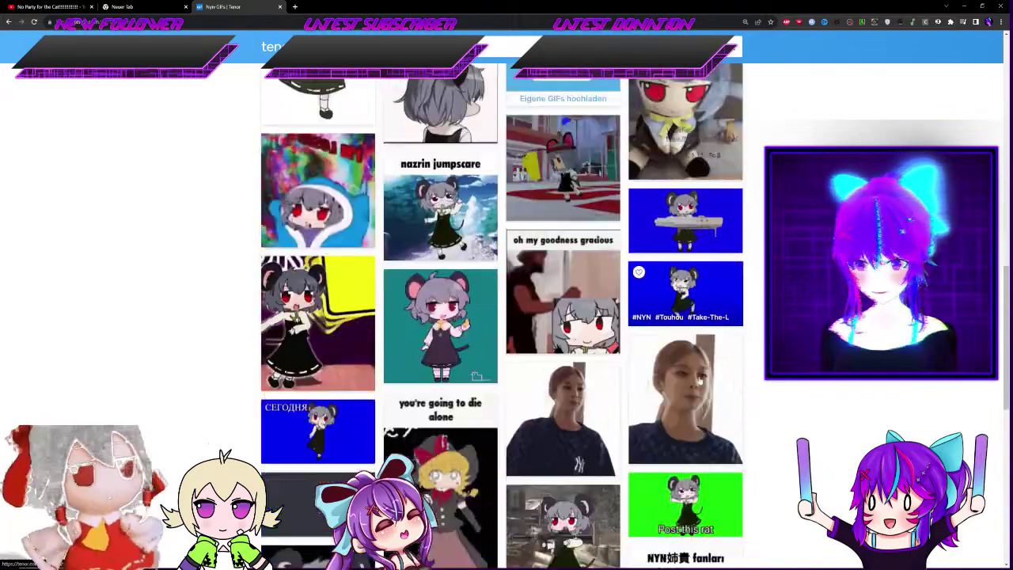
{"action": "scroll", "coordinate": [700, 380], "scroll_direction": "down", "scroll_amount": 5}
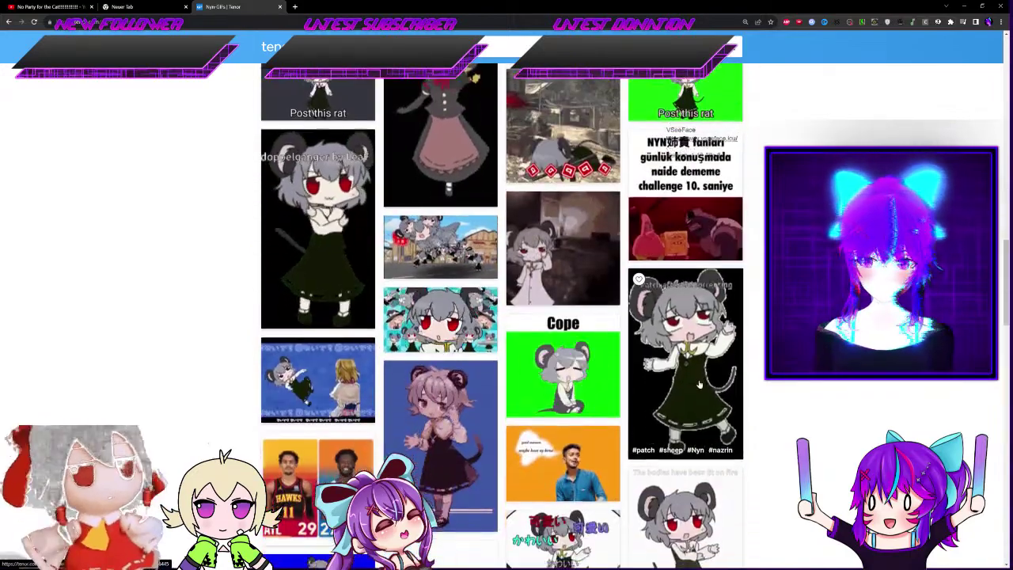
{"action": "scroll", "coordinate": [700, 381], "scroll_direction": "down", "scroll_amount": 3}
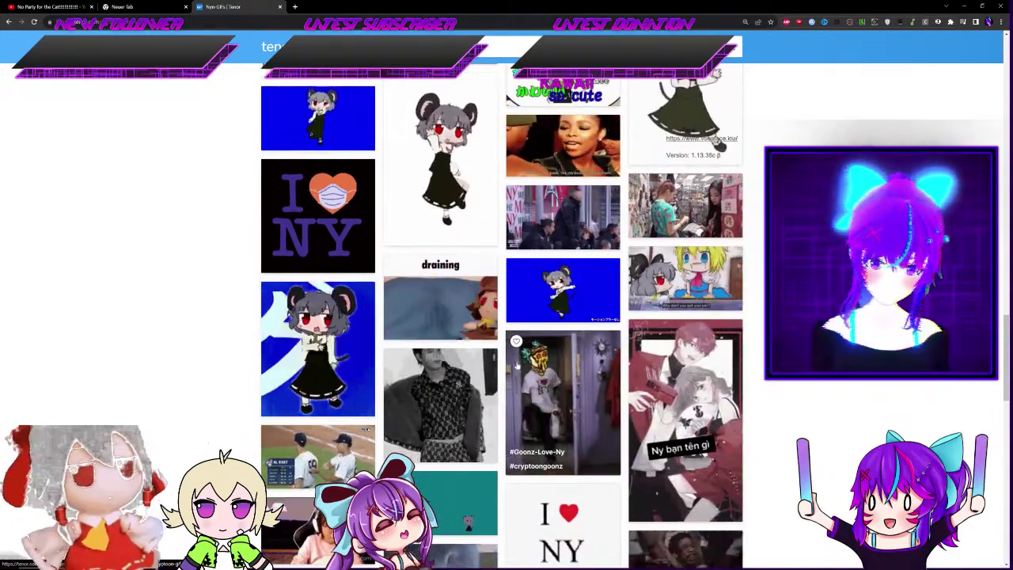
{"action": "scroll", "coordinate": [615, 352], "scroll_direction": "up", "scroll_amount": 2}
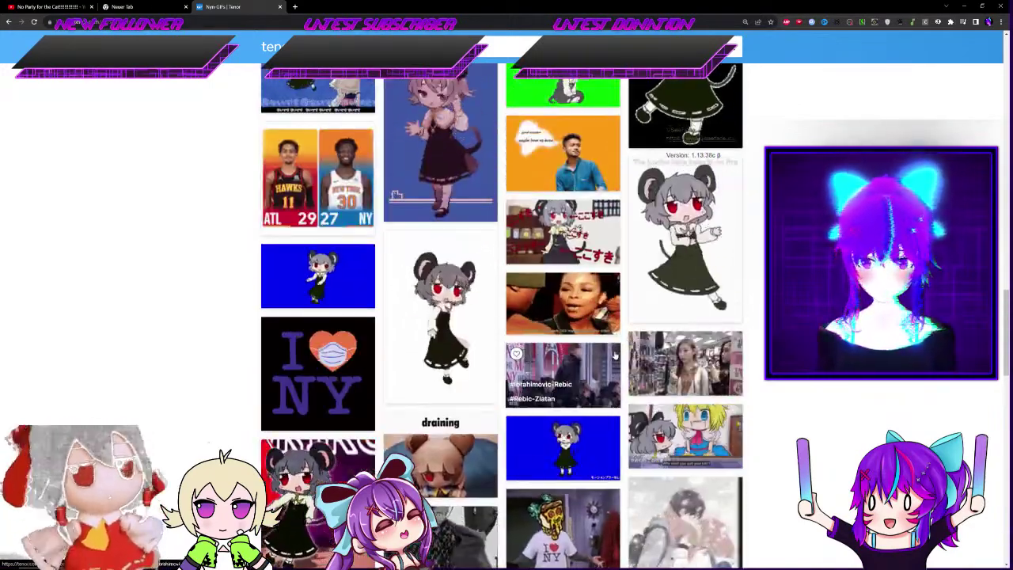
{"action": "scroll", "coordinate": [615, 352], "scroll_direction": "down", "scroll_amount": 6}
{"action": "scroll", "coordinate": [615, 353], "scroll_direction": "down", "scroll_amount": 5}
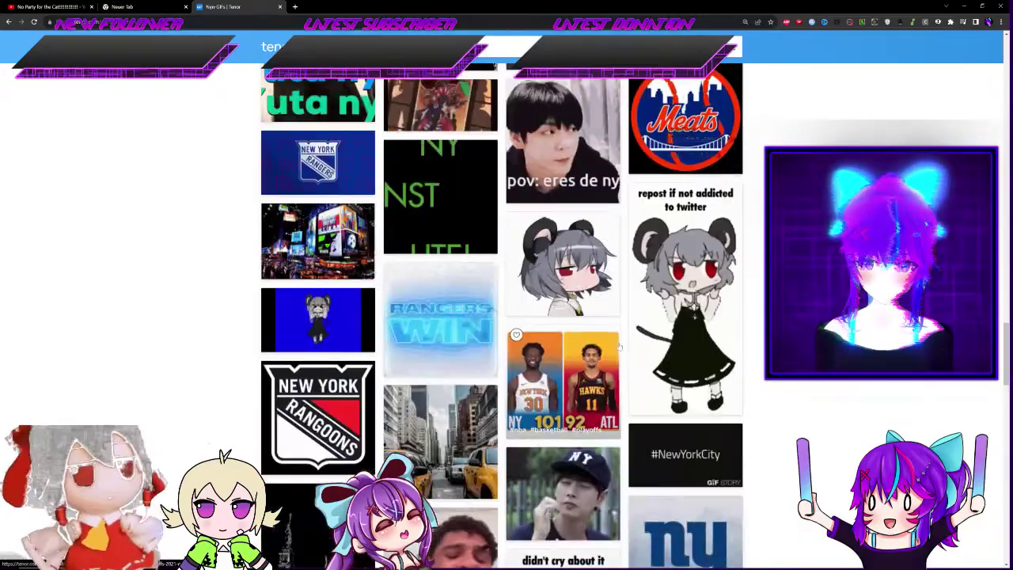
{"action": "scroll", "coordinate": [430, 358], "scroll_direction": "down", "scroll_amount": 5}
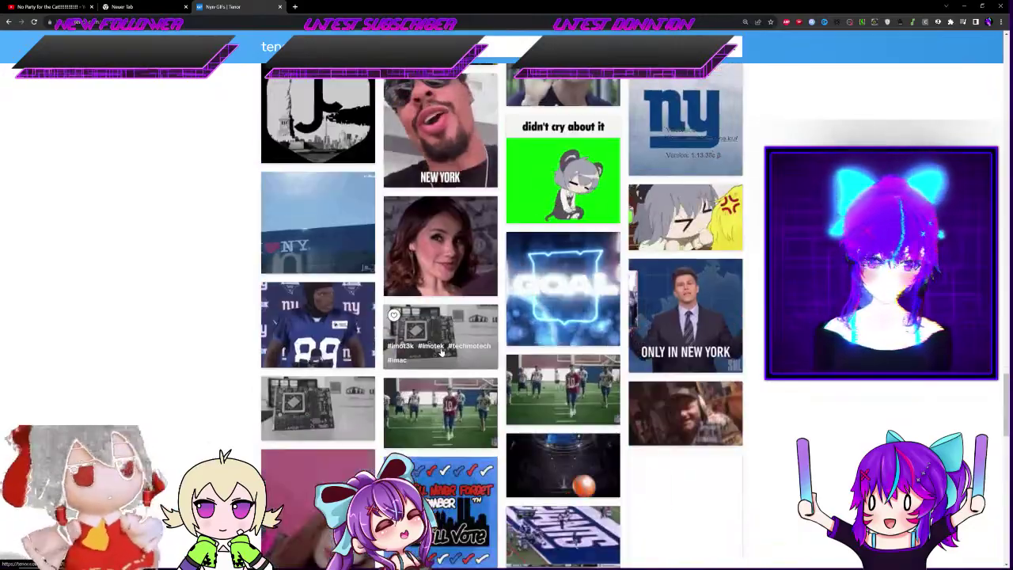
{"action": "scroll", "coordinate": [448, 348], "scroll_direction": "down", "scroll_amount": 3}
{"action": "scroll", "coordinate": [448, 348], "scroll_direction": "down", "scroll_amount": 5}
{"action": "scroll", "coordinate": [473, 323], "scroll_direction": "down", "scroll_amount": 8}
Open the dancing Nyn Nazrin sticker from the Nyn sticker selection and copy its link to the clipboard
{"action": "scroll", "coordinate": [473, 323], "scroll_direction": "up", "scroll_amount": 8}
{"action": "scroll", "coordinate": [443, 318], "scroll_direction": "up", "scroll_amount": 1}
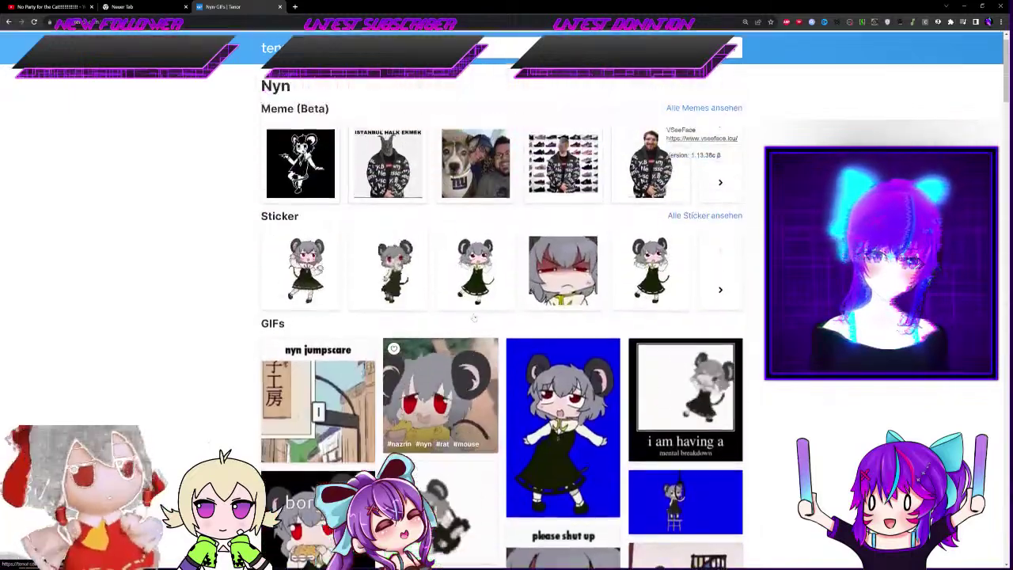
{"action": "left_click", "coordinate": [406, 313]}
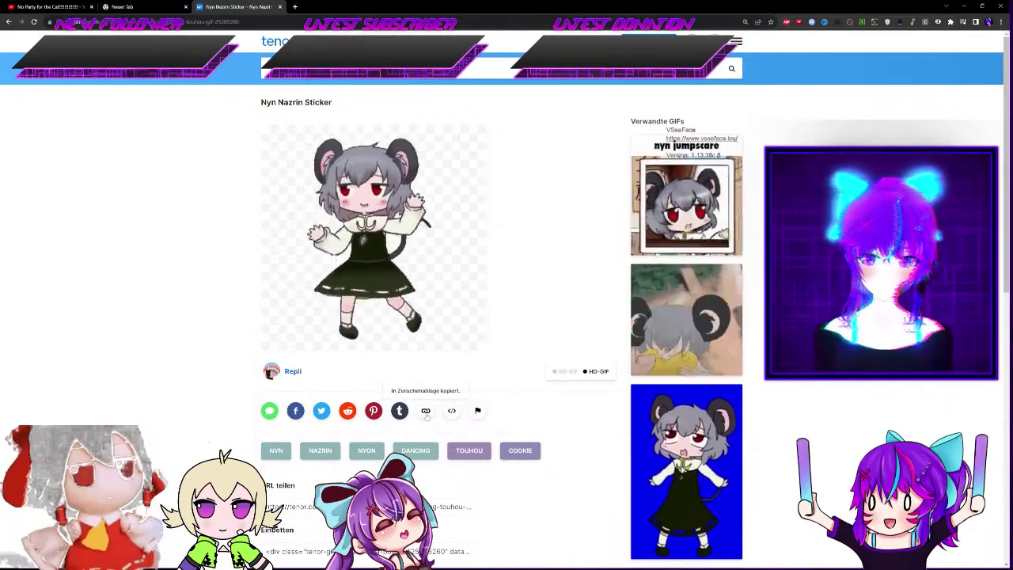
{"action": "left_click", "coordinate": [425, 410]}
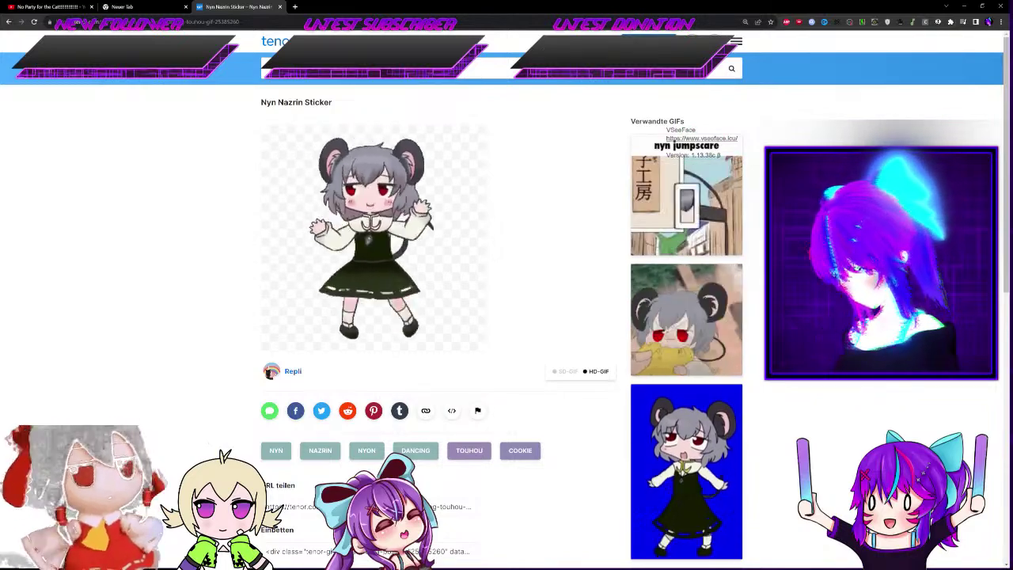
Switch back to Blender and view the character's face and upper body in the rendered scene
{"action": "left_click", "coordinate": [962, 8]}
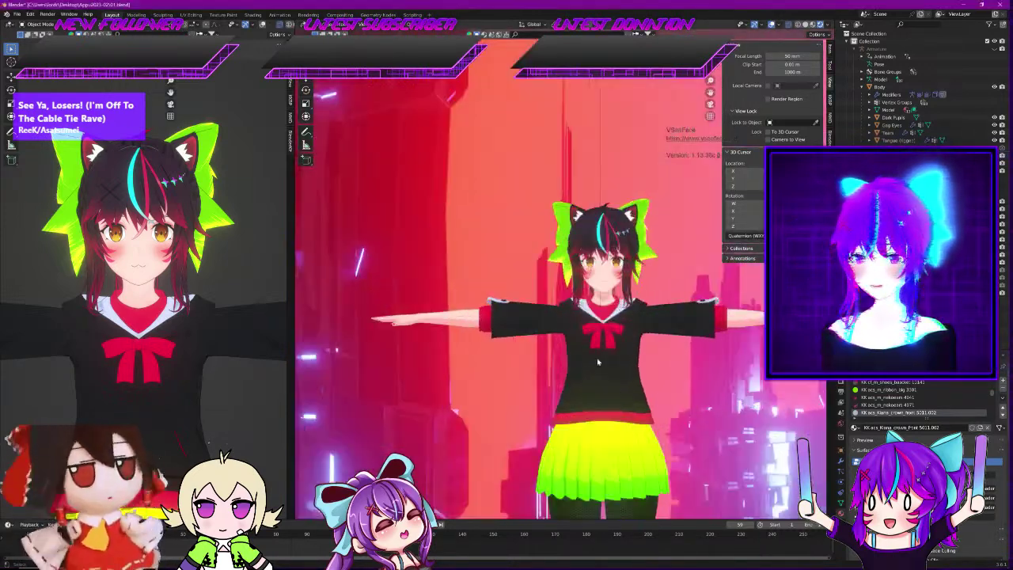
{"action": "scroll", "coordinate": [598, 362], "scroll_direction": "up", "scroll_amount": 1}
{"action": "middle_click_drag", "start_coordinate": [648, 310], "coordinate": [575, 334], "text": "shift"}
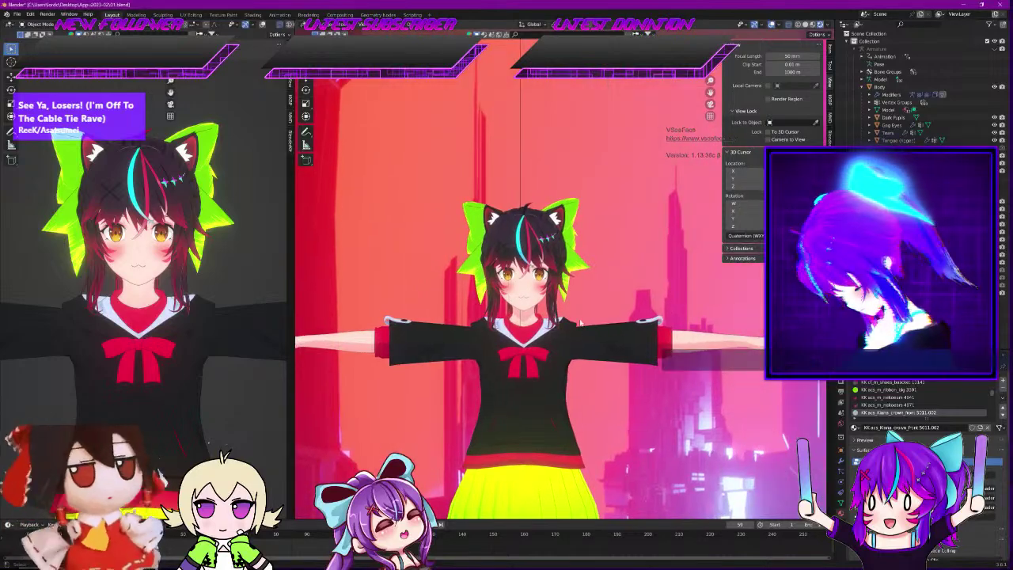
Switch back to Chrome, set the Nyn Nazrin sticker to SD-GIF, open its image in a separate tab and select the image address
{"action": "key", "text": "alt+Tab"}
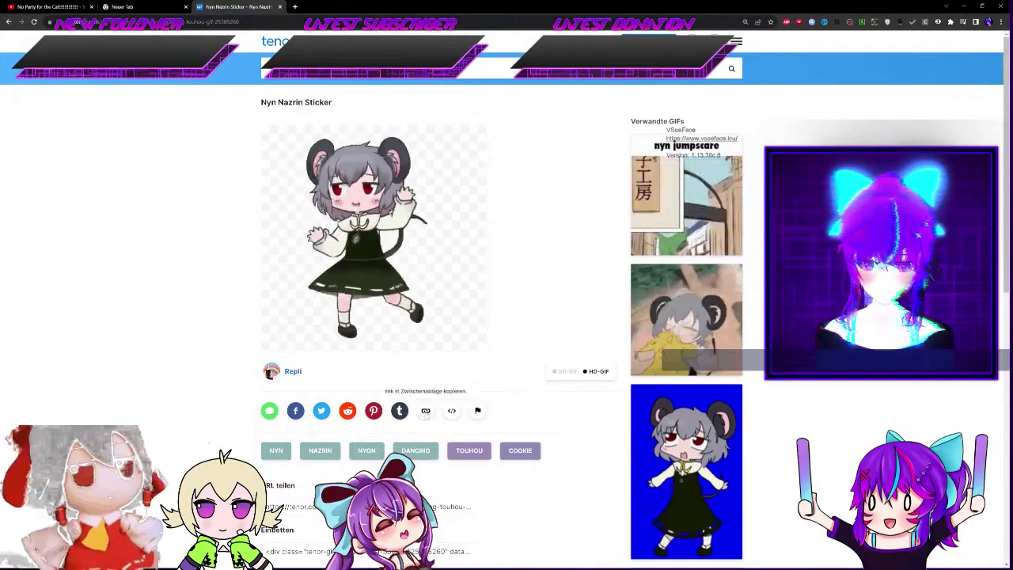
{"action": "scroll", "coordinate": [478, 214], "scroll_direction": "down", "scroll_amount": 3}
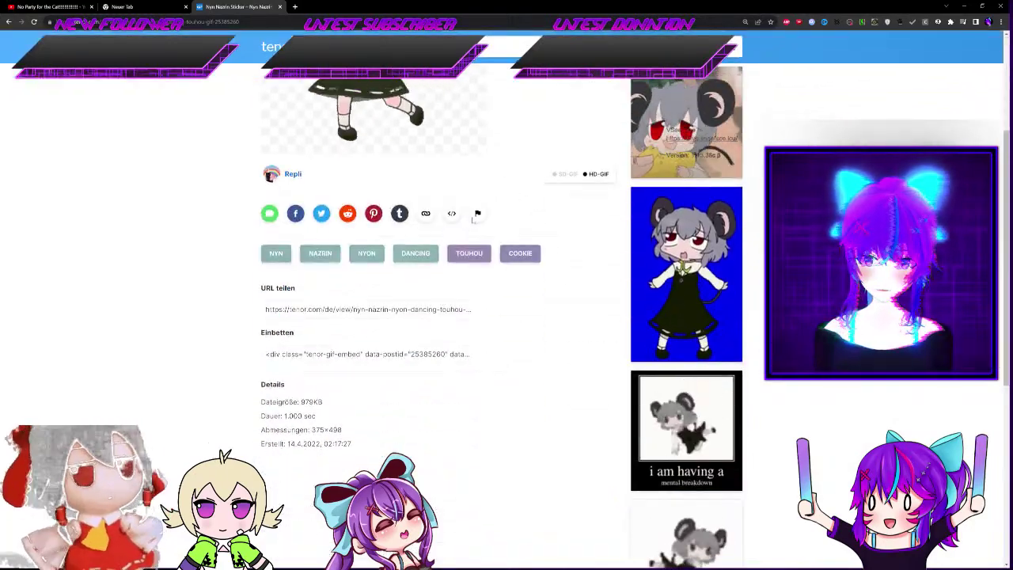
{"action": "scroll", "coordinate": [466, 222], "scroll_direction": "up", "scroll_amount": 2}
{"action": "left_click", "coordinate": [565, 292]}
{"action": "scroll", "coordinate": [475, 206], "scroll_direction": "up", "scroll_amount": 2}
{"action": "right_click", "coordinate": [326, 172]}
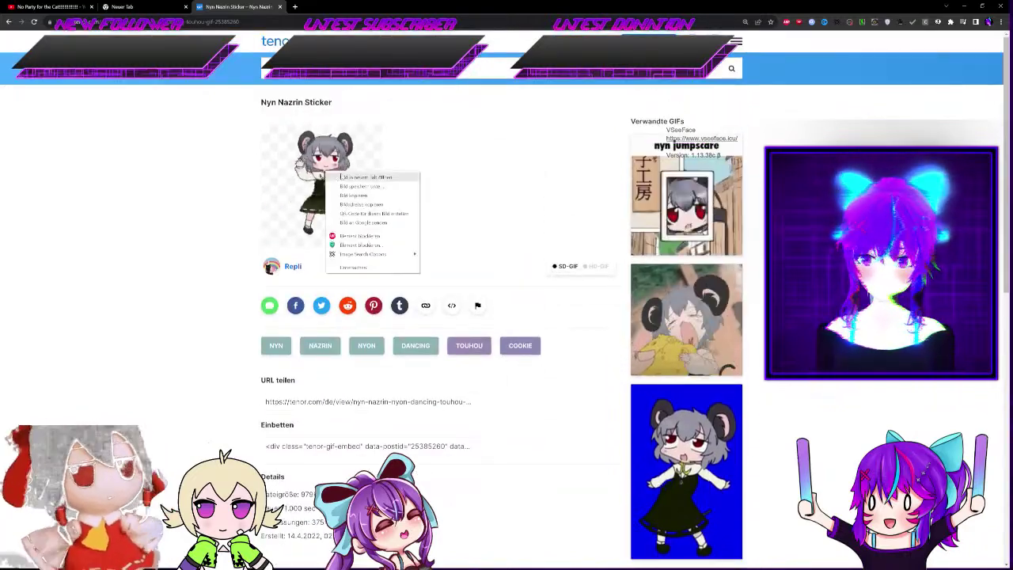
{"action": "left_click", "coordinate": [360, 177]}
{"action": "key", "text": "ctrl+Tab"}
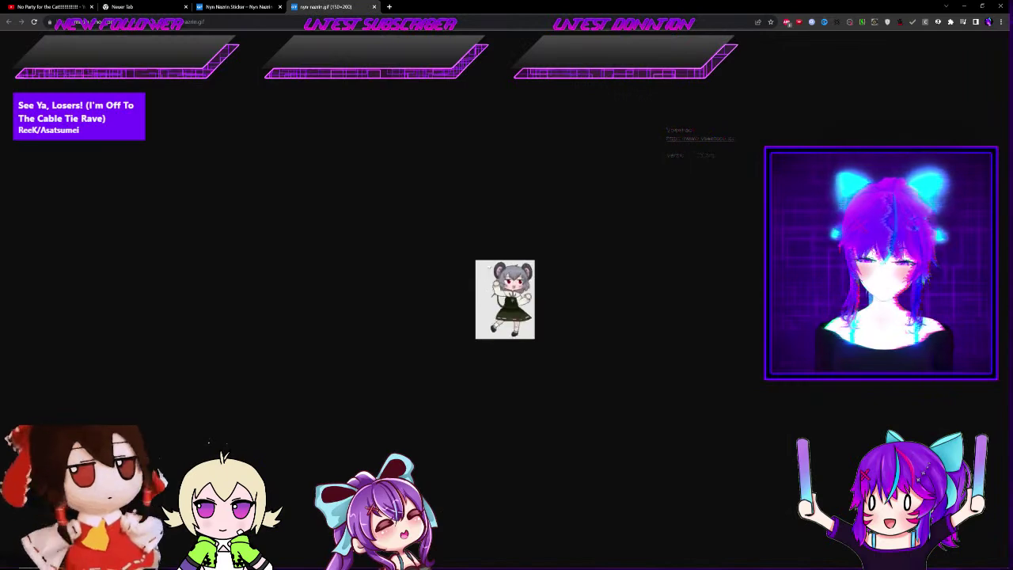
{"action": "key", "text": "ctrl+l"}
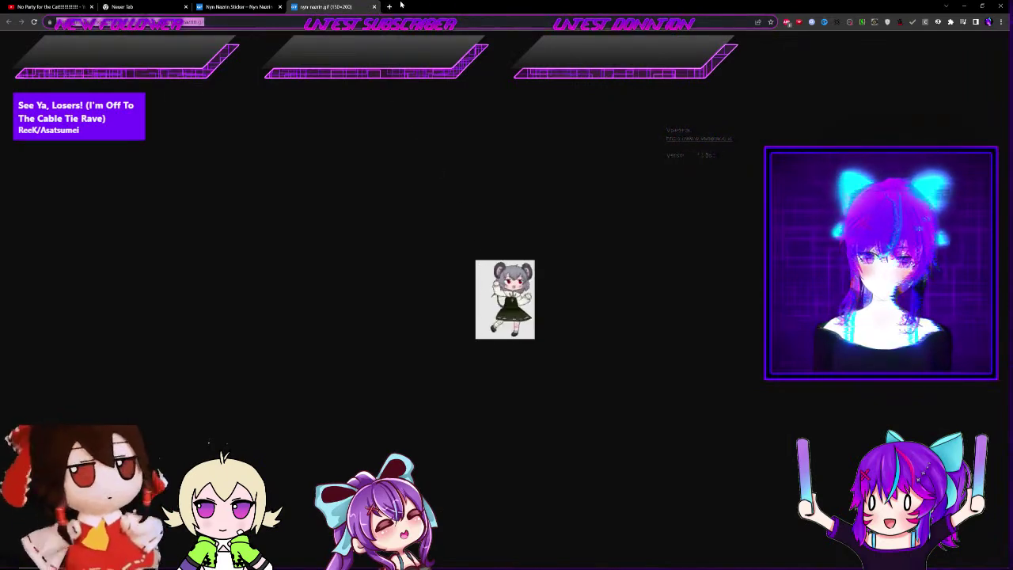
Search the web for "gif to mp4" in a new tab, open Ezgif's GIF to MP4 converter and accept its privacy notice
{"action": "left_click", "coordinate": [390, 6]}
{"action": "type", "text": "gif"}
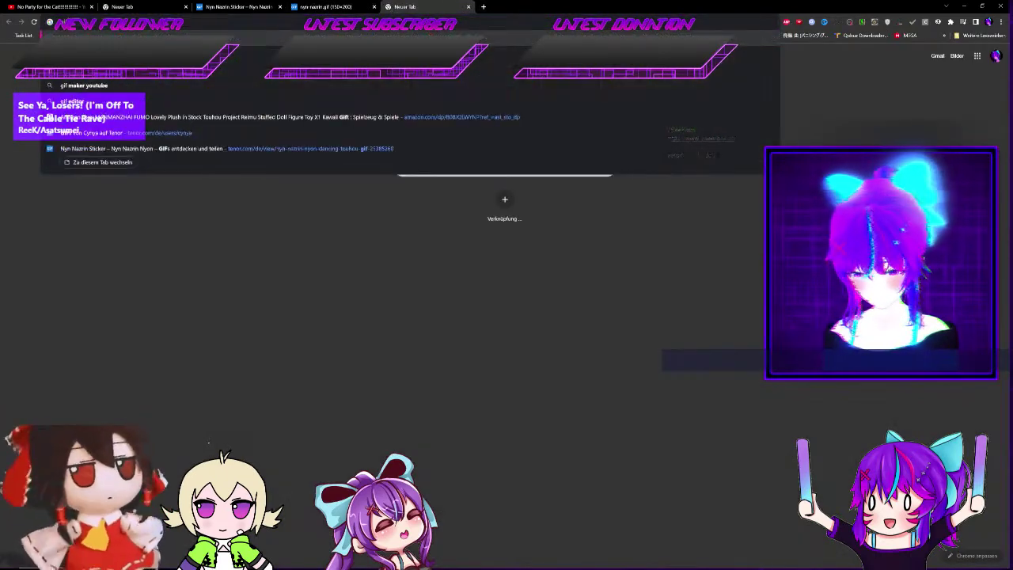
{"action": "type", "text": " to mp4"}
{"action": "key", "text": "Return"}
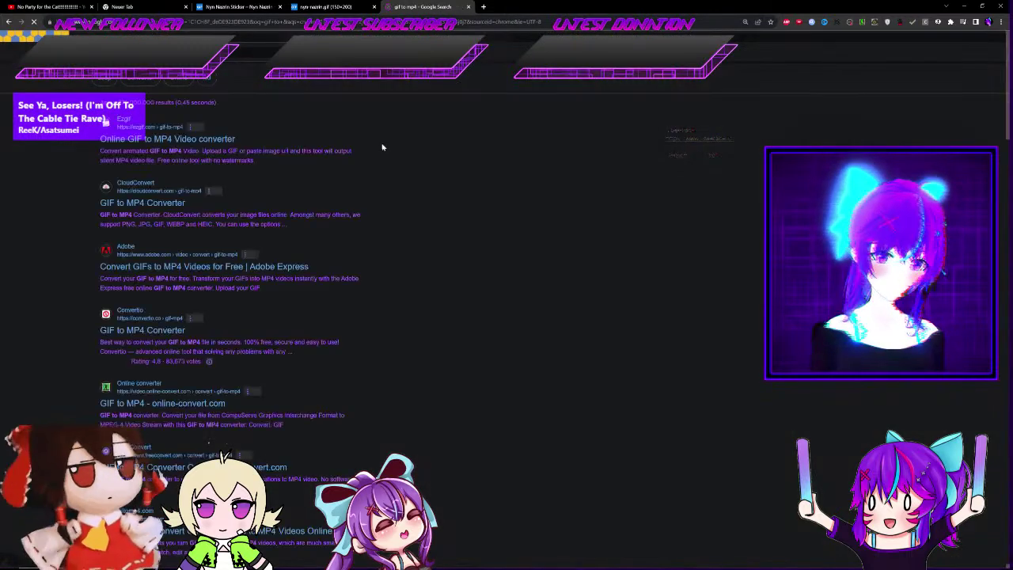
{"action": "left_click", "coordinate": [186, 139]}
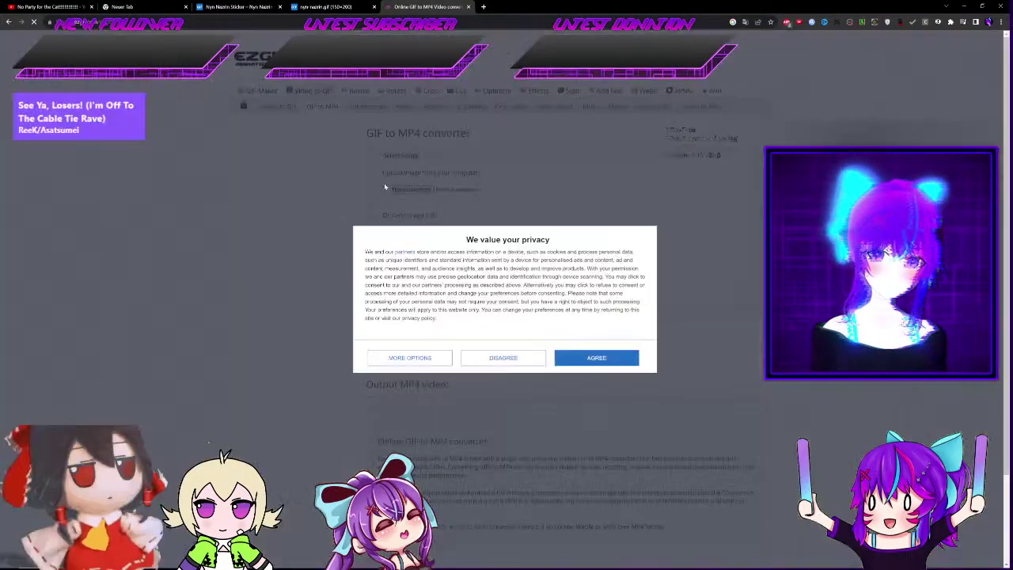
{"action": "left_click", "coordinate": [596, 357]}
Load the sticker GIF into the converter by its image URL, convert it to MP4 and download the resulting video
{"action": "left_click", "coordinate": [443, 227]}
{"action": "key", "text": "ctrl+v"}
{"action": "left_click", "coordinate": [403, 279]}
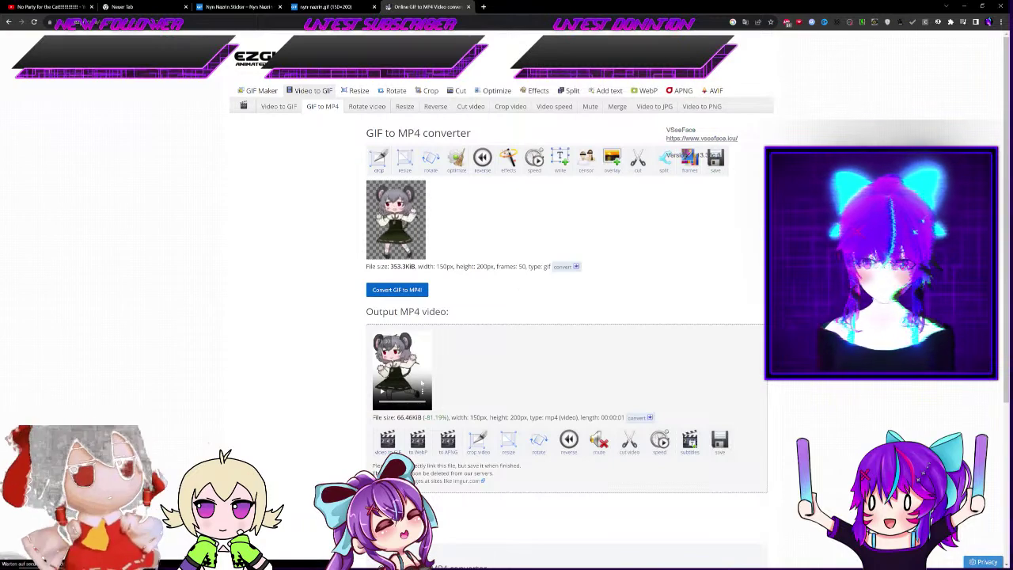
{"action": "left_click", "coordinate": [422, 391]}
{"action": "left_click", "coordinate": [386, 336]}
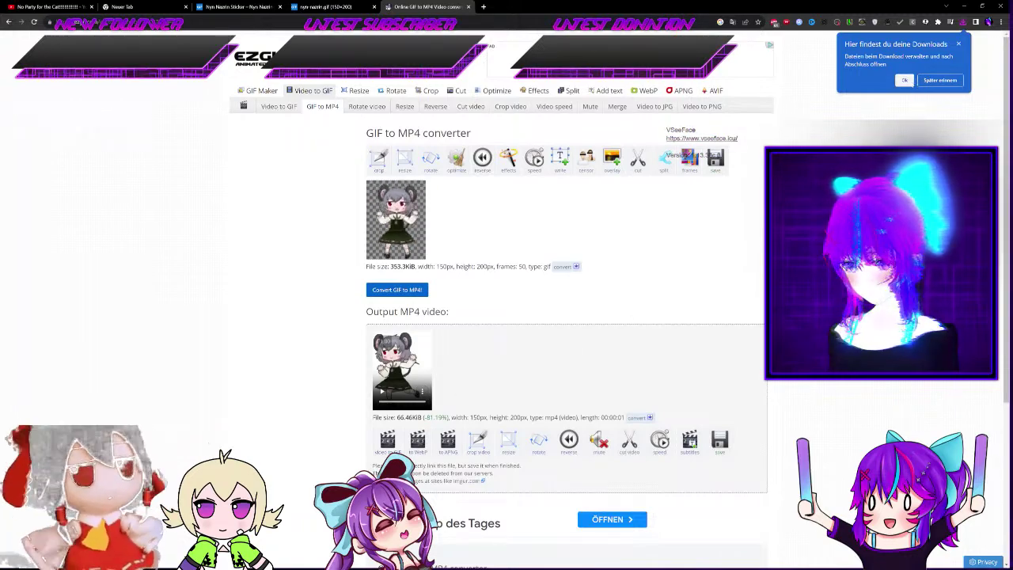
Search Windows for "mp4" and play the downloaded video ezgif-2-fa70dddc4f.mp4
{"action": "key", "text": "super"}
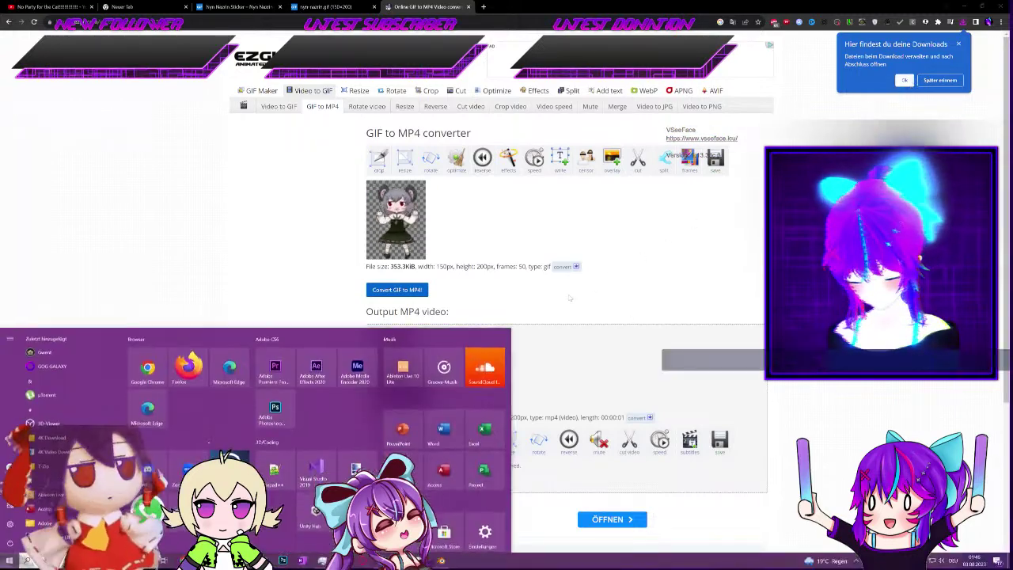
{"action": "key", "text": "super"}
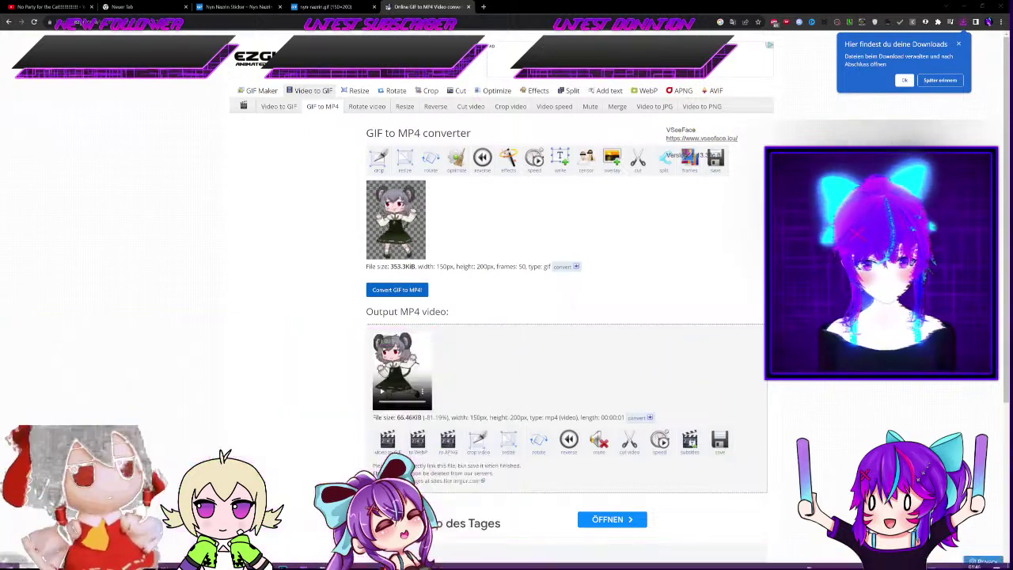
{"action": "key", "text": "super+s"}
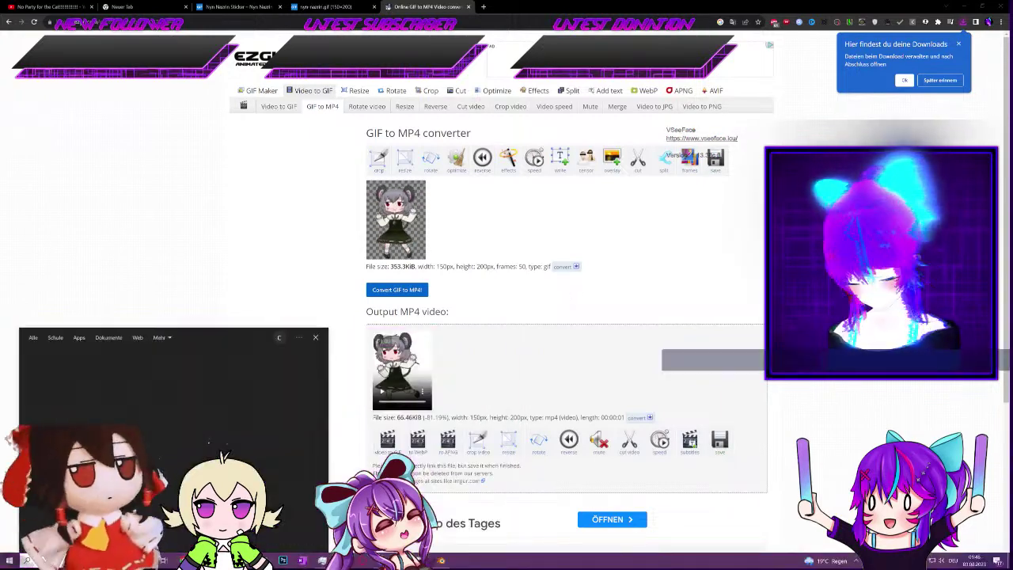
{"action": "type", "text": "mp4"}
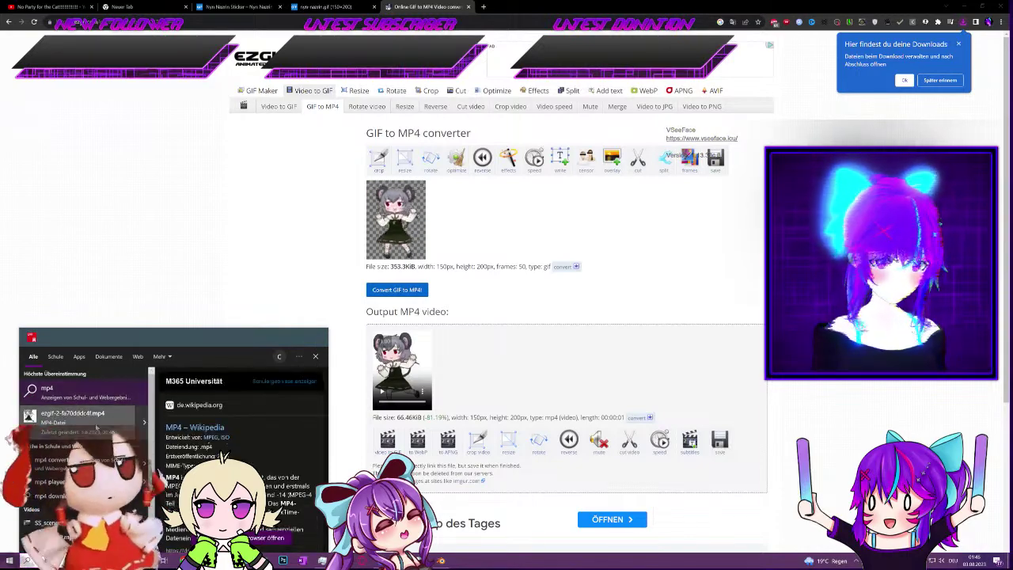
{"action": "left_click", "coordinate": [87, 417]}
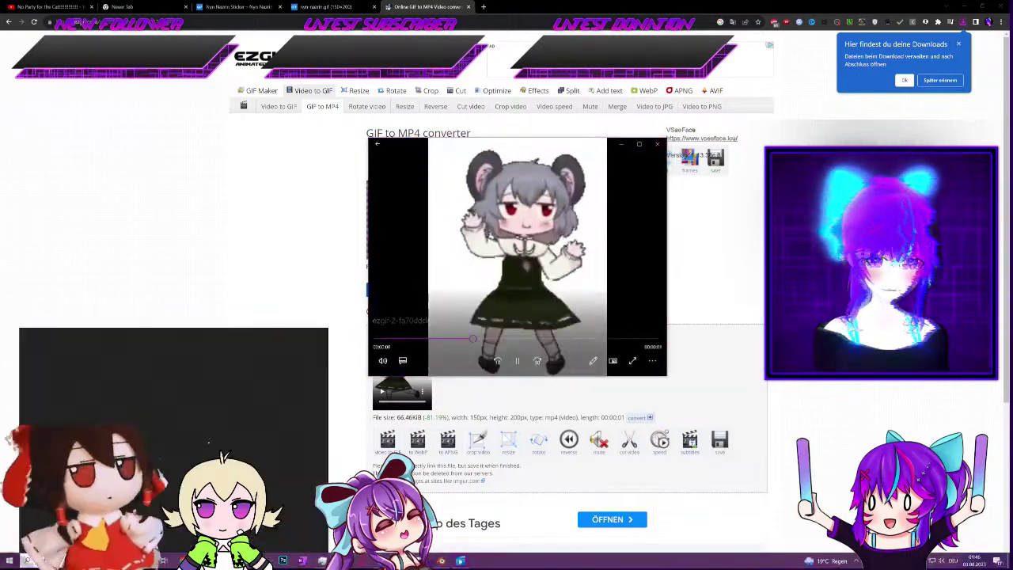
Search Windows for "mp4" again, show ezgif-2-fa70dddc4f.mp4 in its Downloads folder, and move that File Explorer window off this screen
{"action": "type", "text": "mp4"}
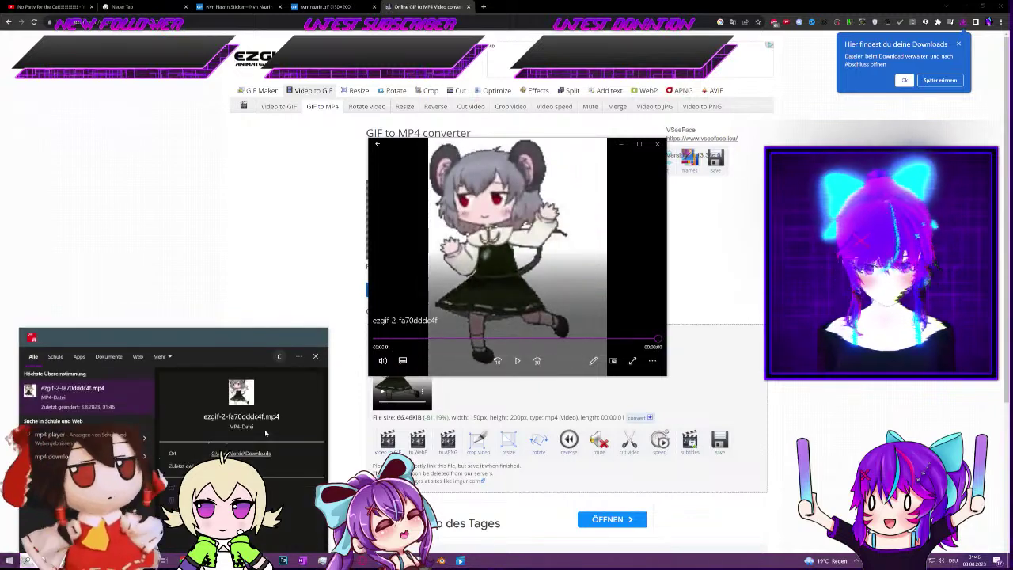
{"action": "right_click", "coordinate": [68, 396]}
{"action": "left_click", "coordinate": [92, 401]}
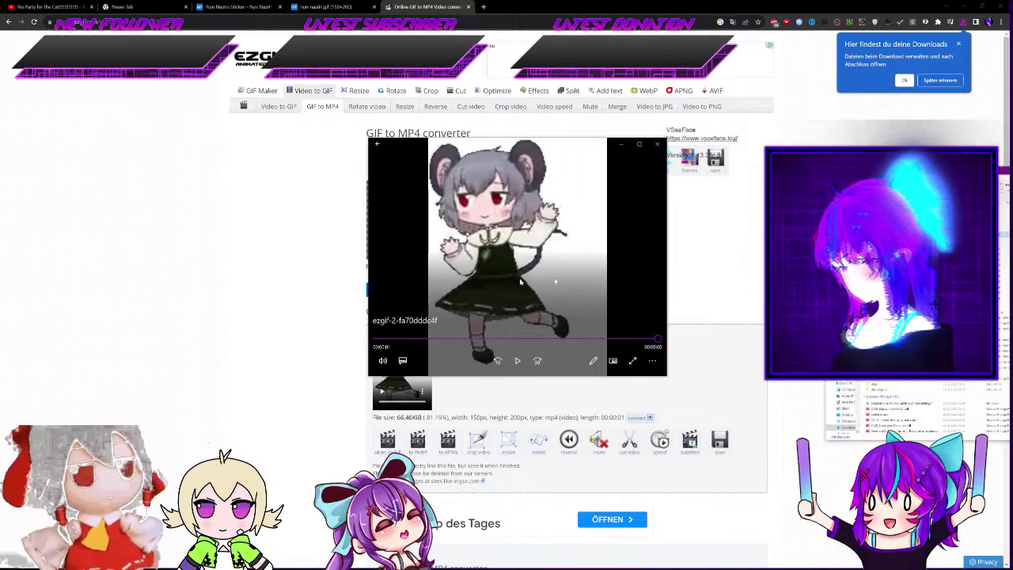
{"action": "left_click_drag", "start_coordinate": [486, 244], "coordinate": [516, 192]}
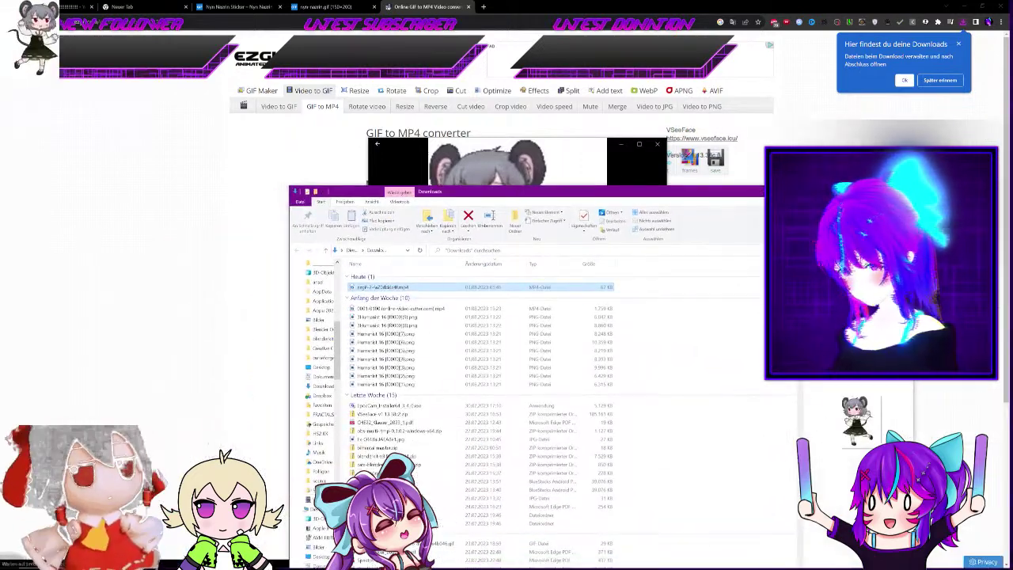
{"action": "left_click", "coordinate": [902, 191]}
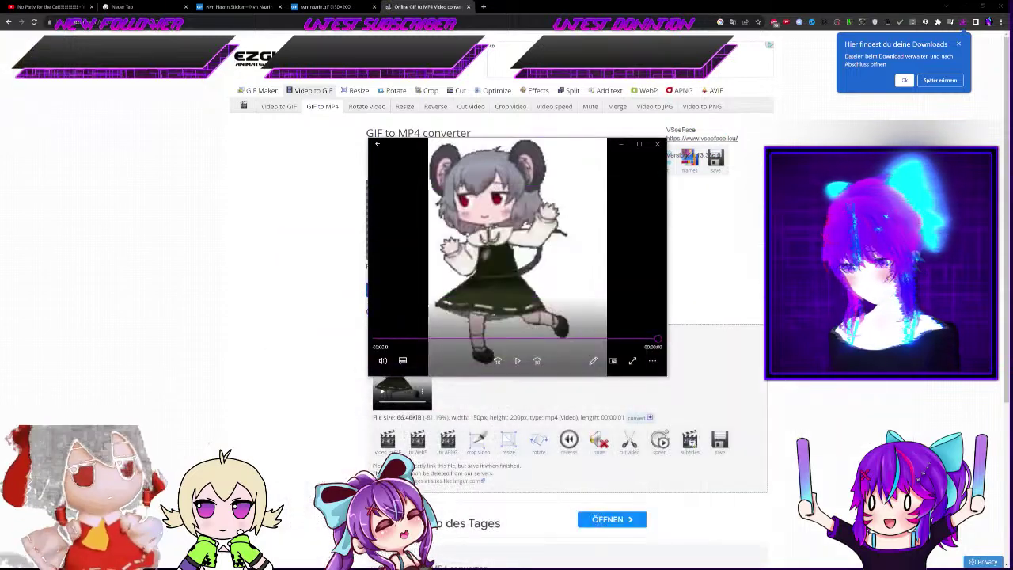
{"action": "key", "text": "alt+Tab"}
{"action": "left_click_drag", "start_coordinate": [741, 192], "coordinate": [1012, 195]}
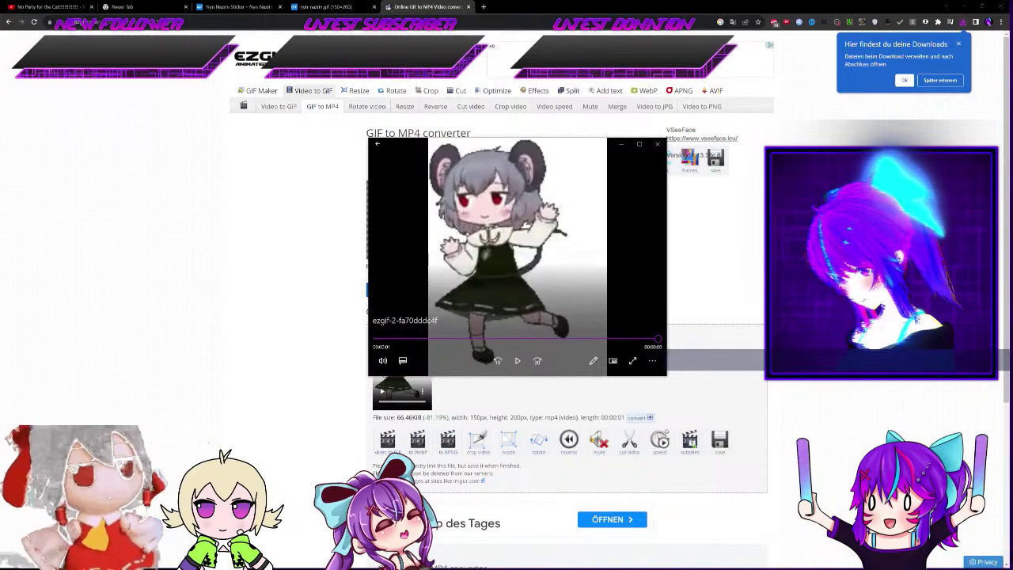